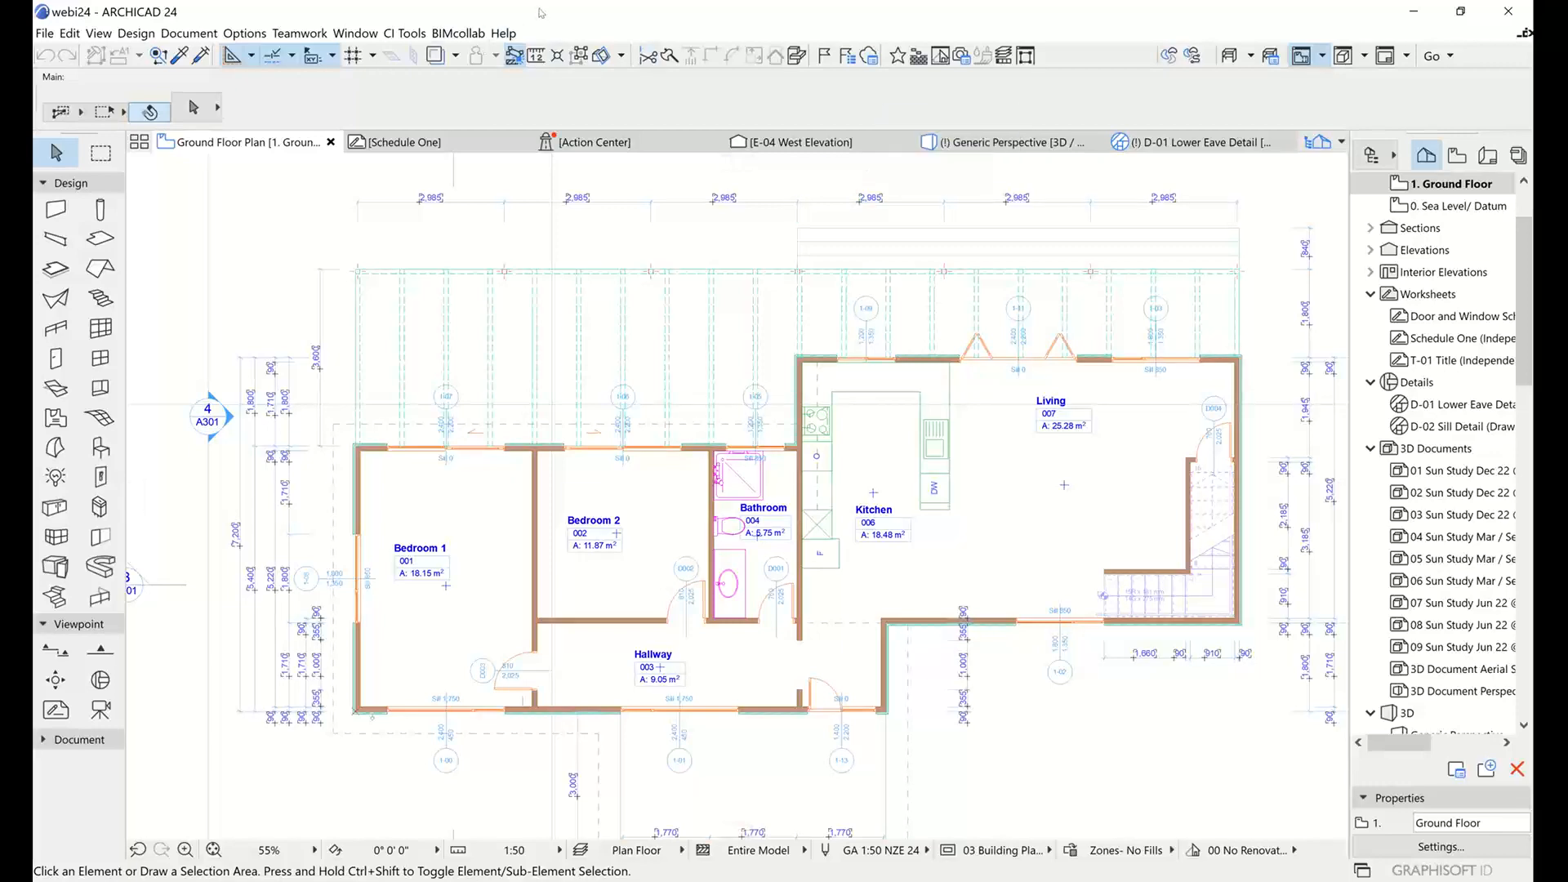
middle_drag(969, 340, 868, 353)
scroll(803, 356, down, 2)
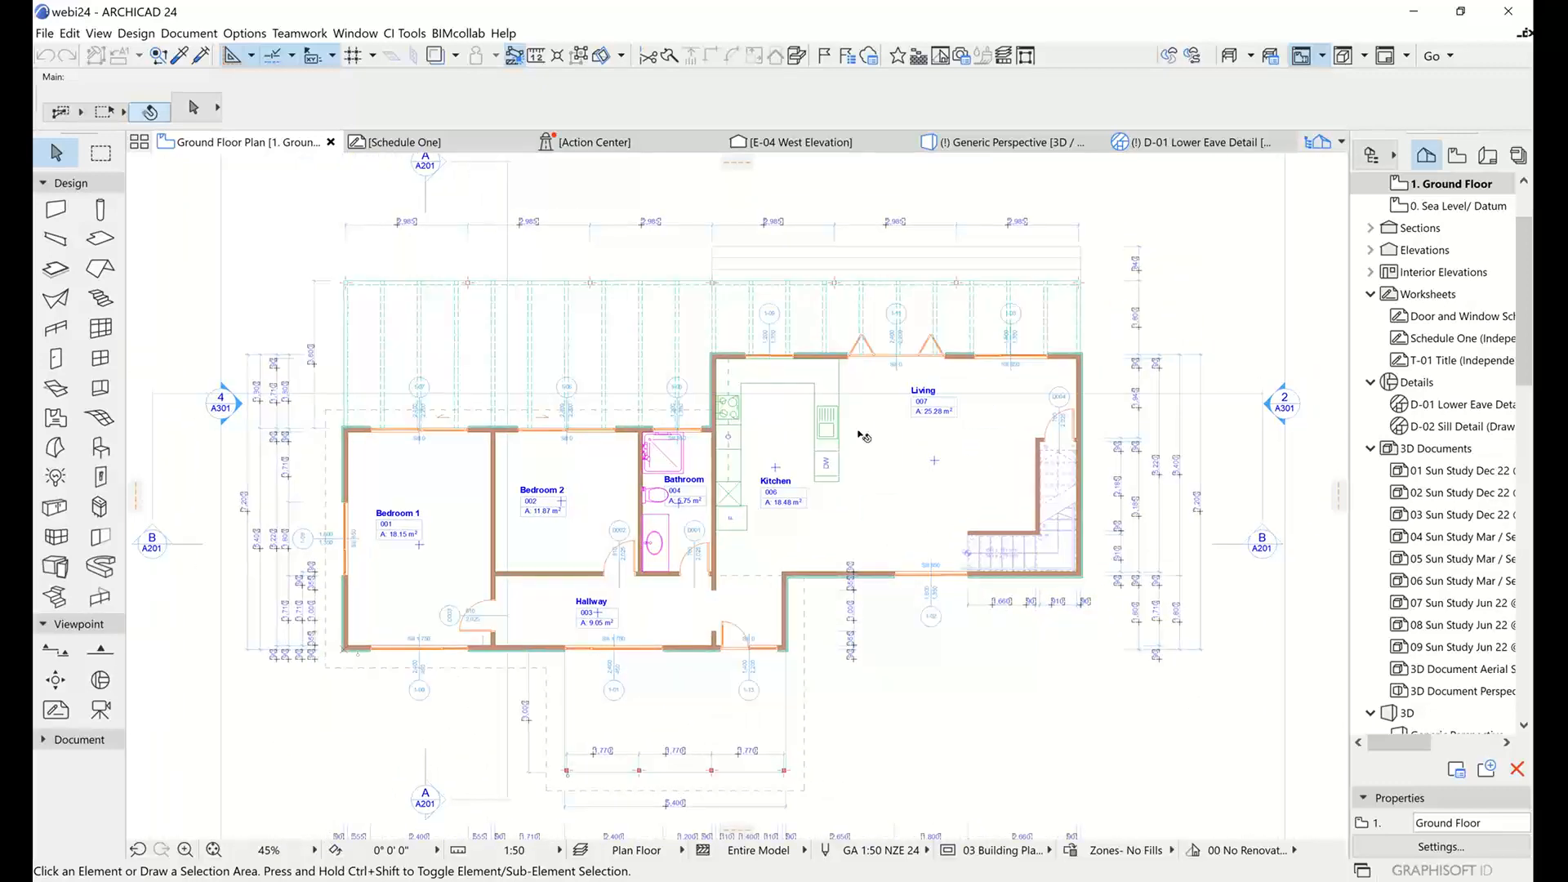
scroll(938, 536, up, 3)
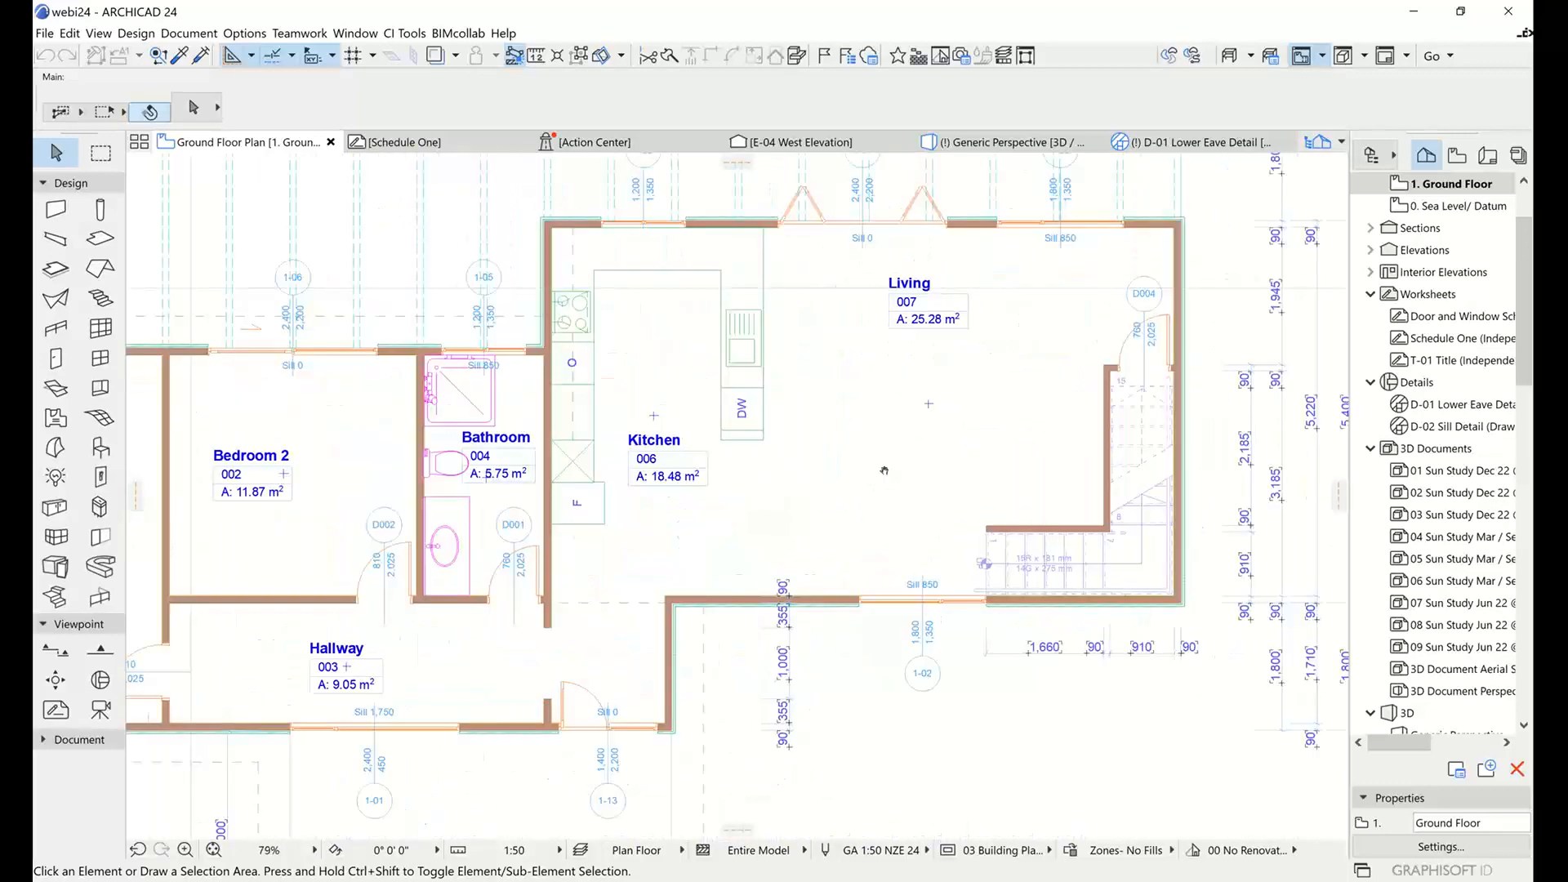
middle_drag(884, 470, 945, 518)
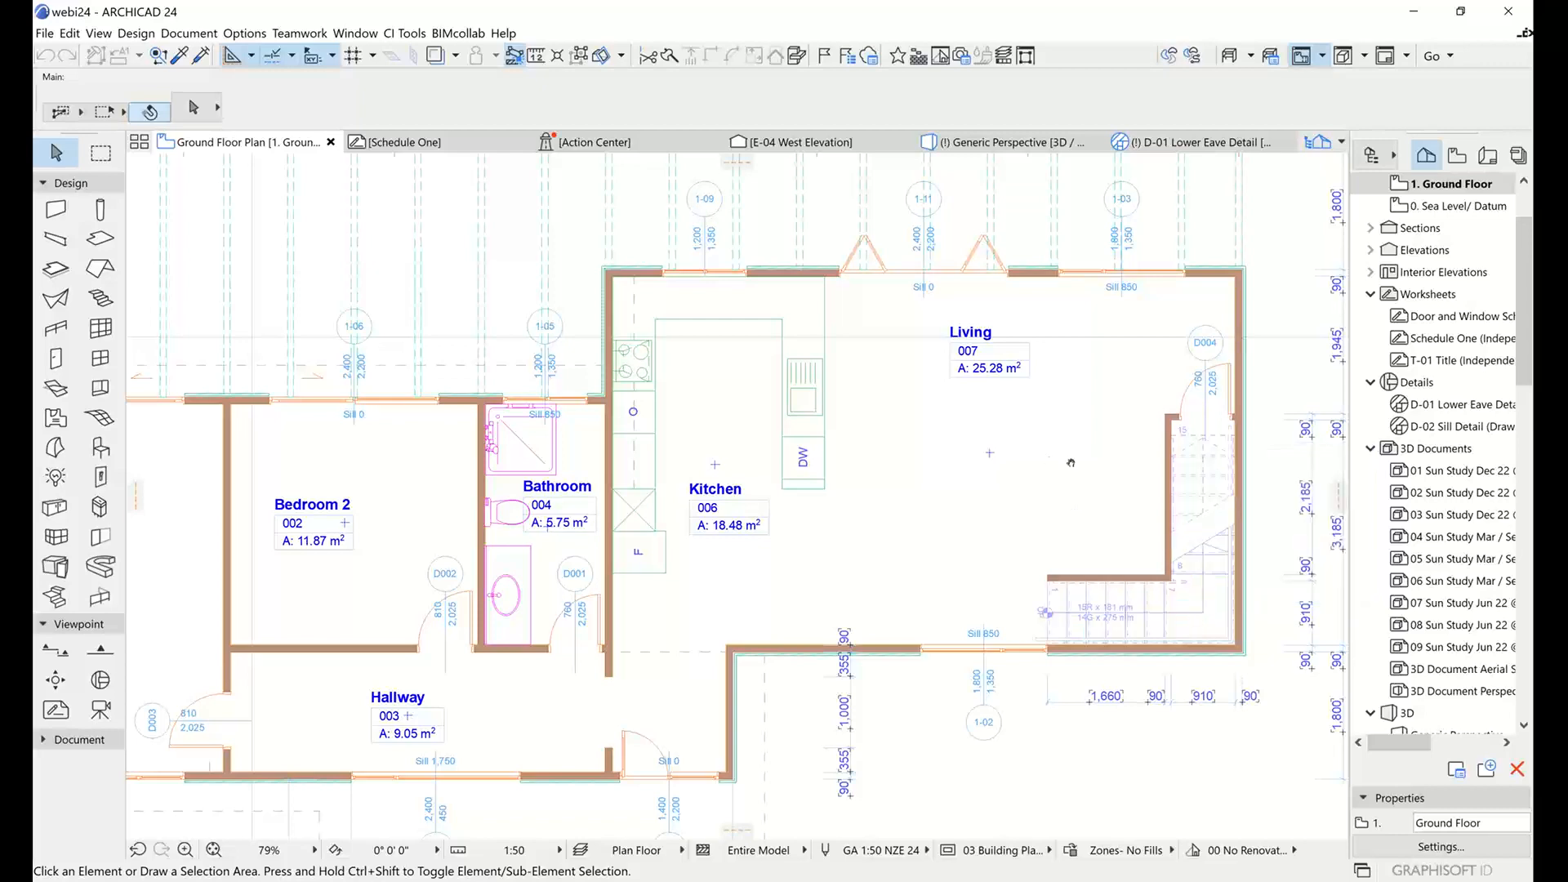
middle_drag(1070, 464, 888, 471)
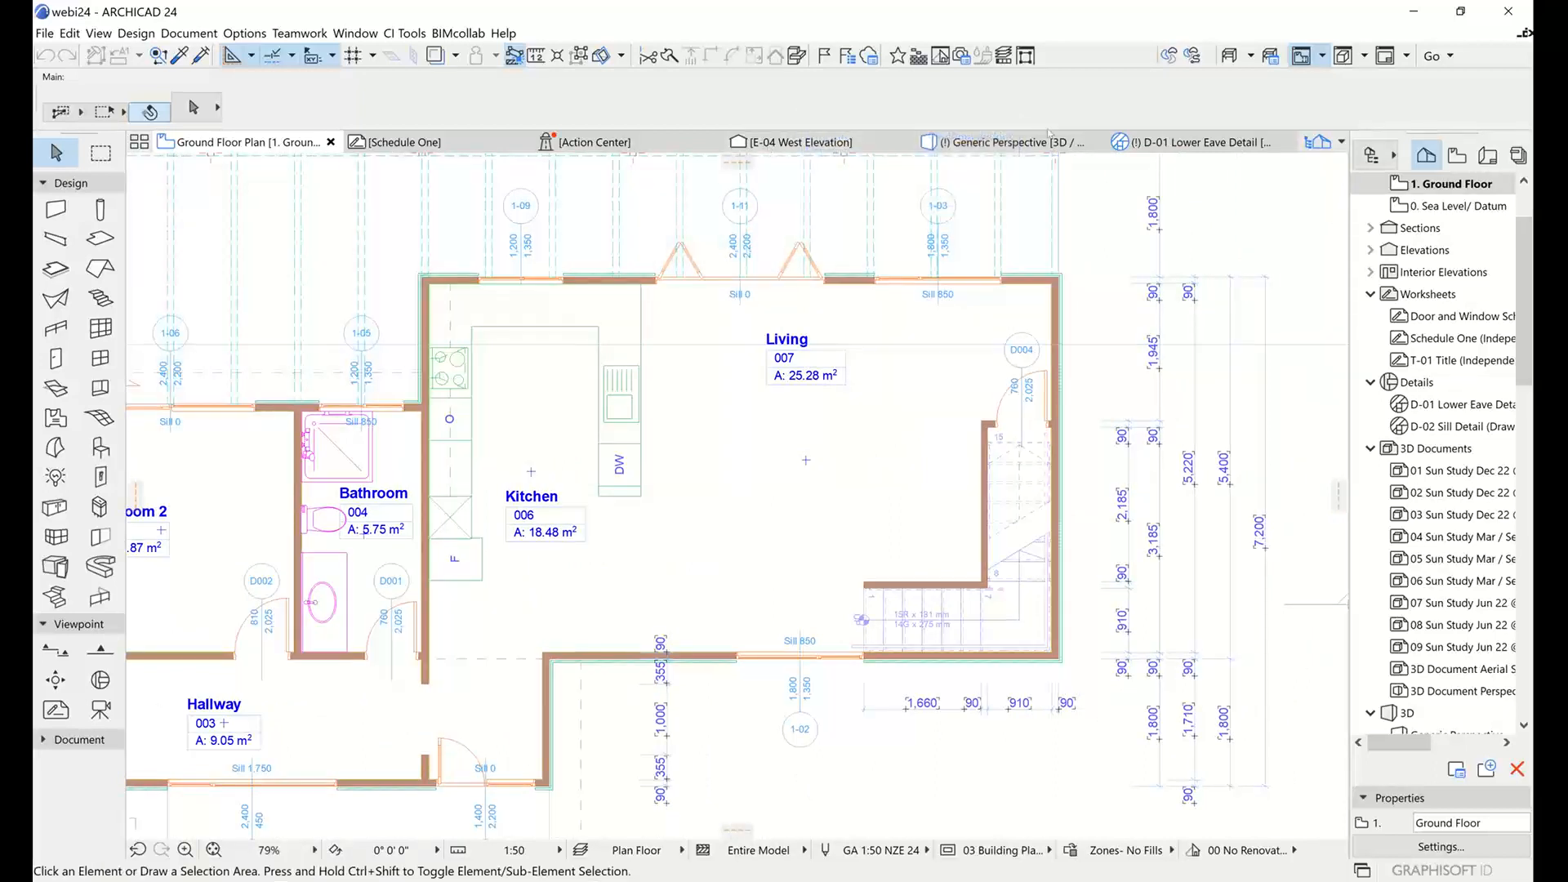
Switch to the Generic Perspective 3D view and select one pergola rafter above the outdoor dining table.
click(980, 144)
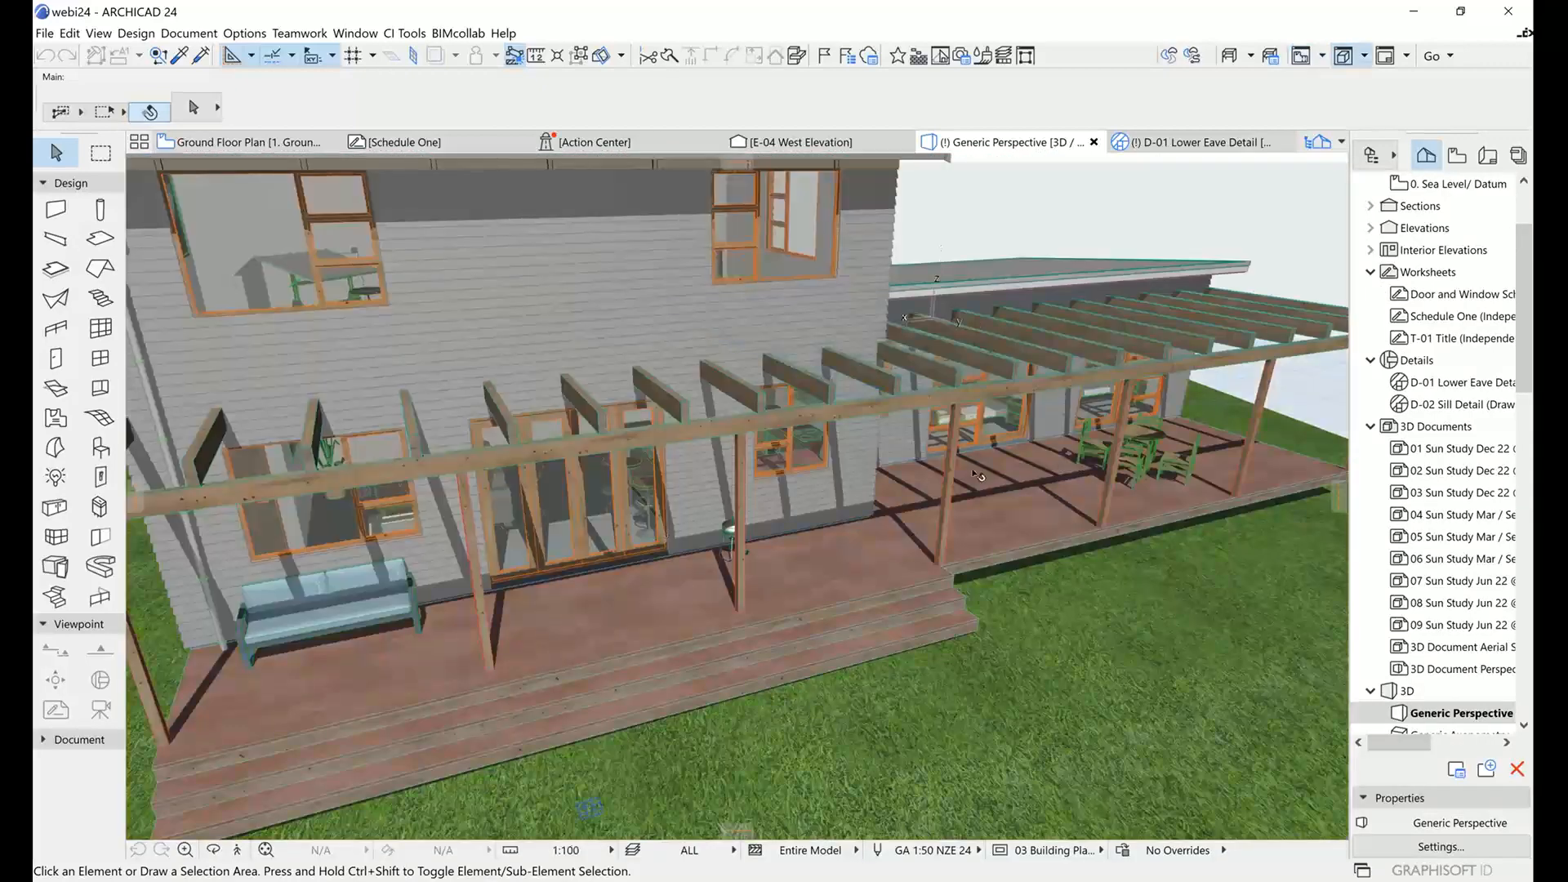
middle_drag(1064, 463, 712, 494)
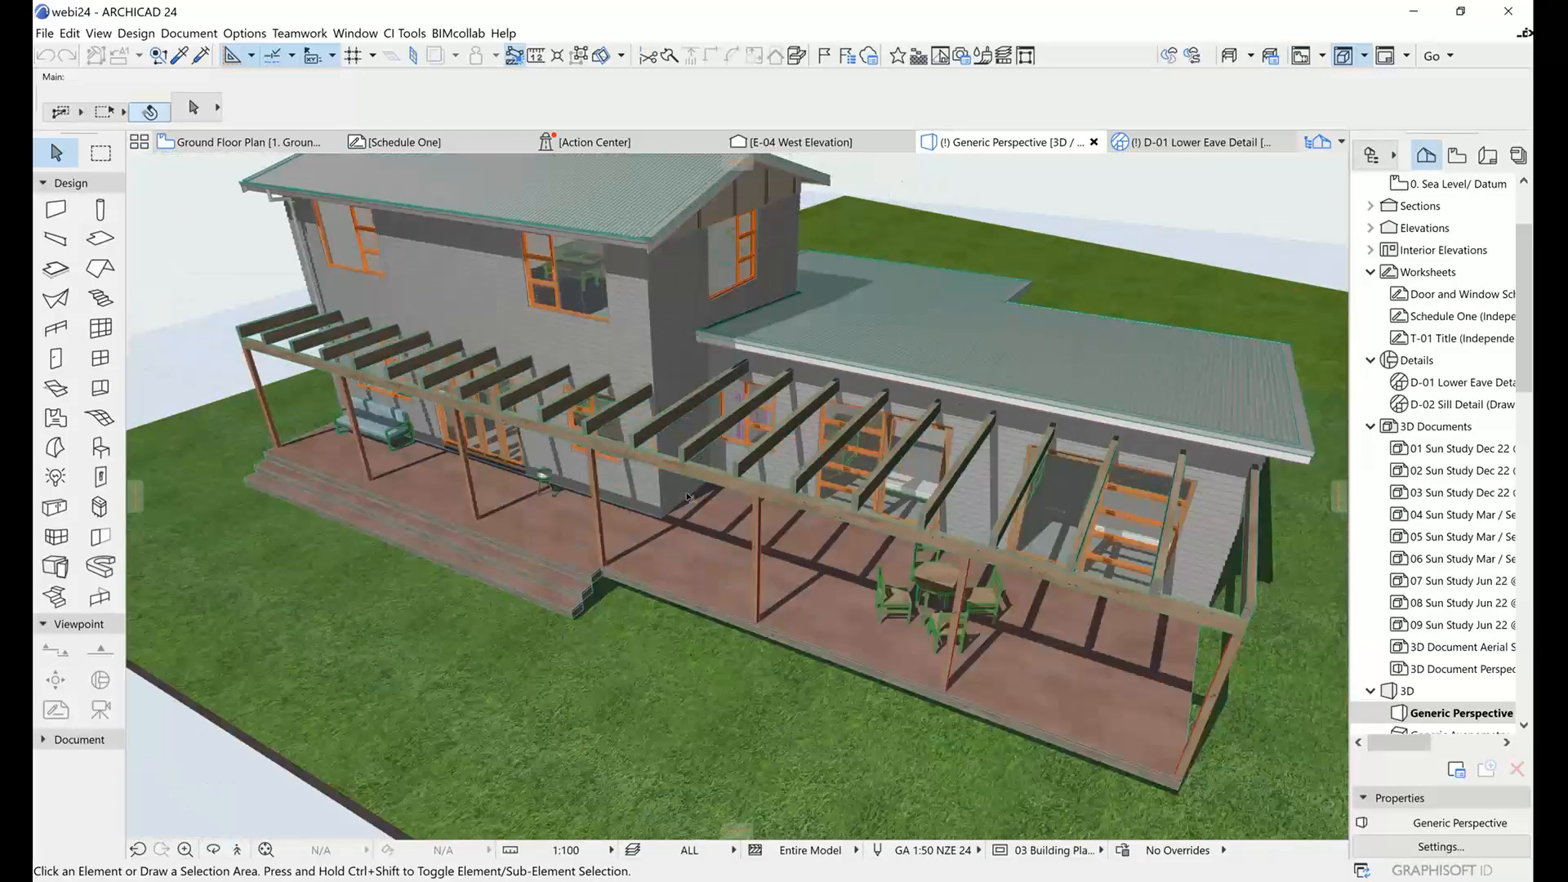
scroll(901, 506, up, 5)
scroll(900, 505, down, 3)
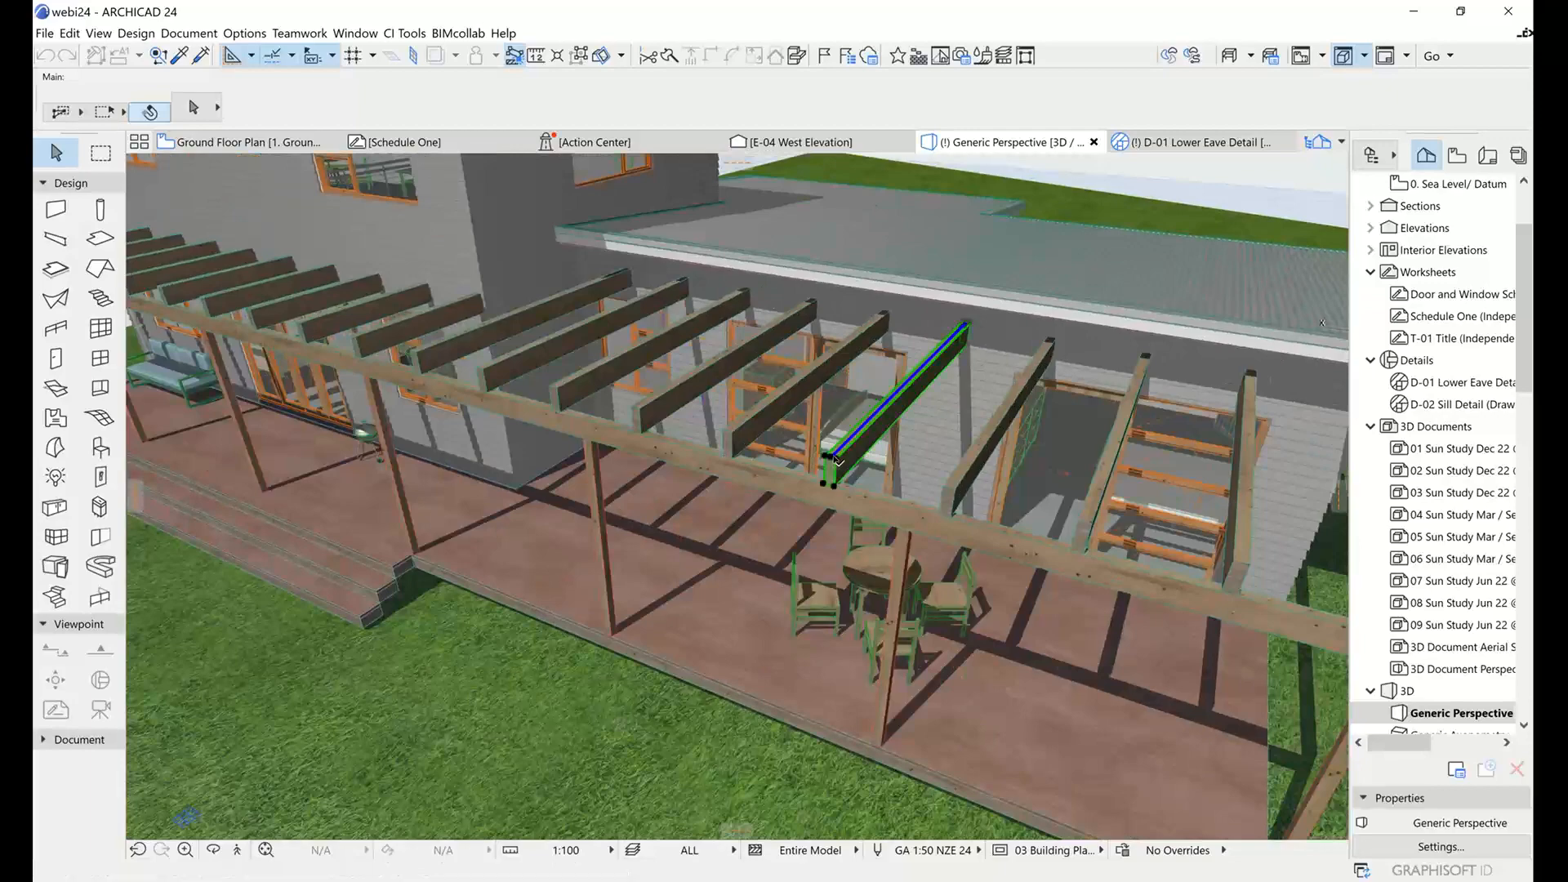
click(838, 462)
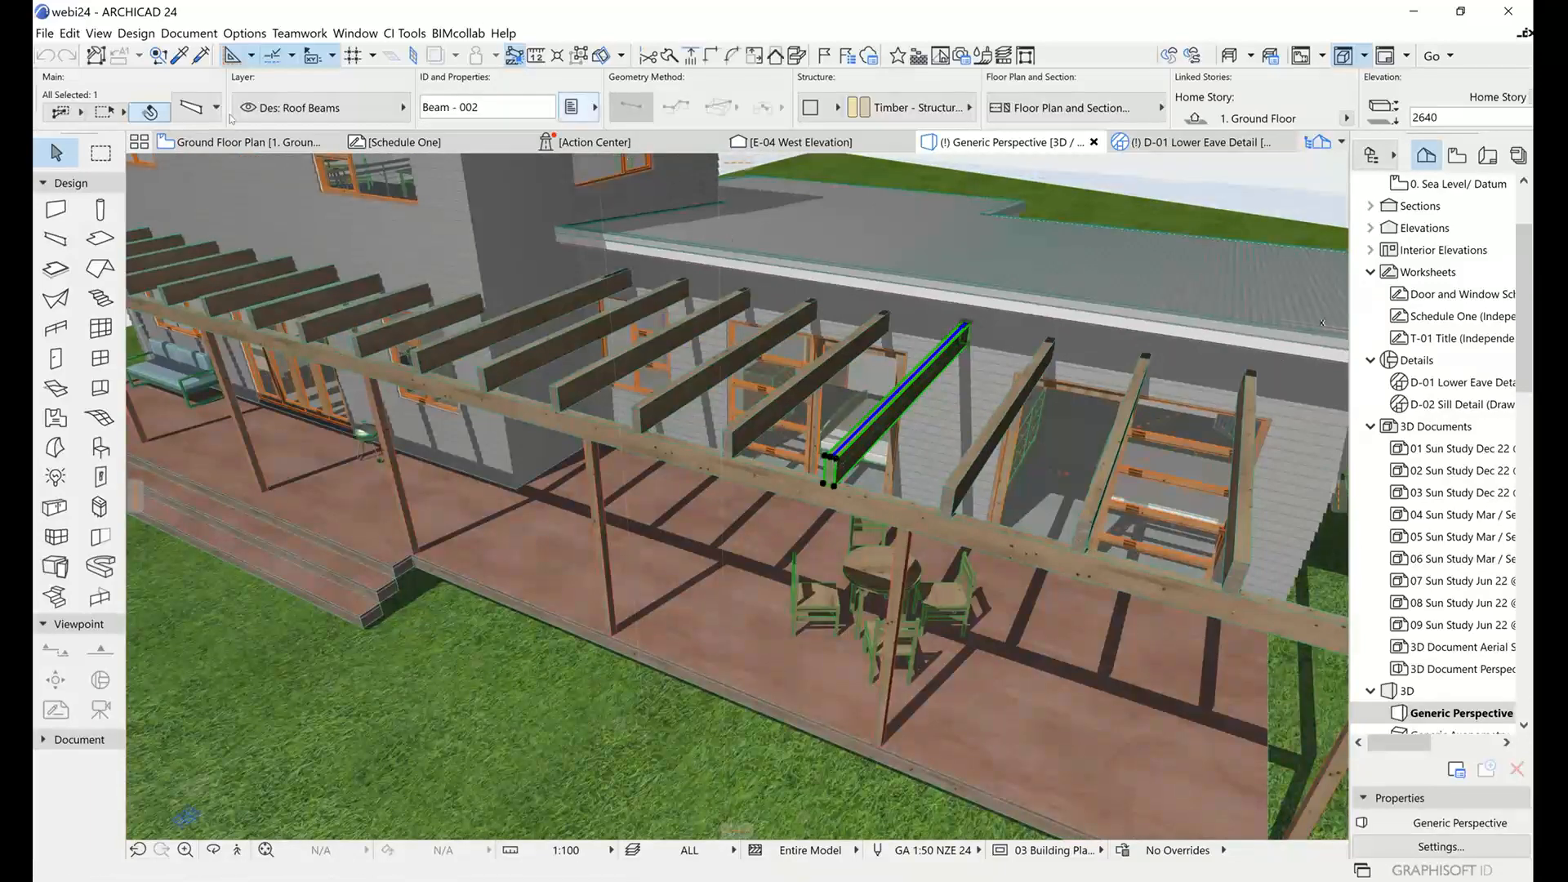
Examine the classification and properties in the selected rafter's settings, dismiss them without changes and deselect the rafter.
key(ctrl+t)
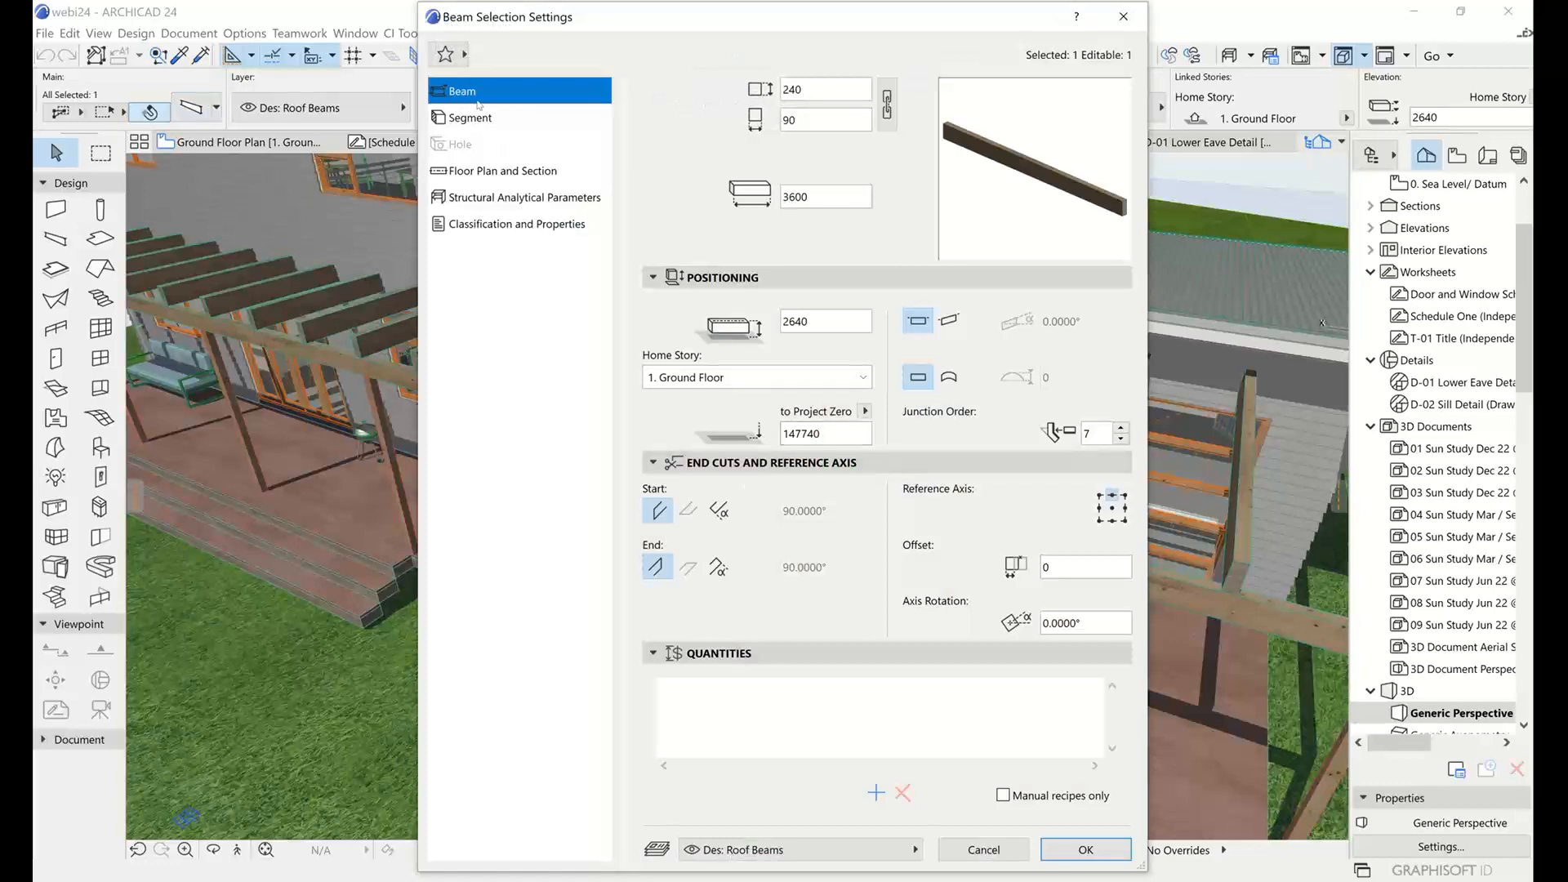
click(483, 225)
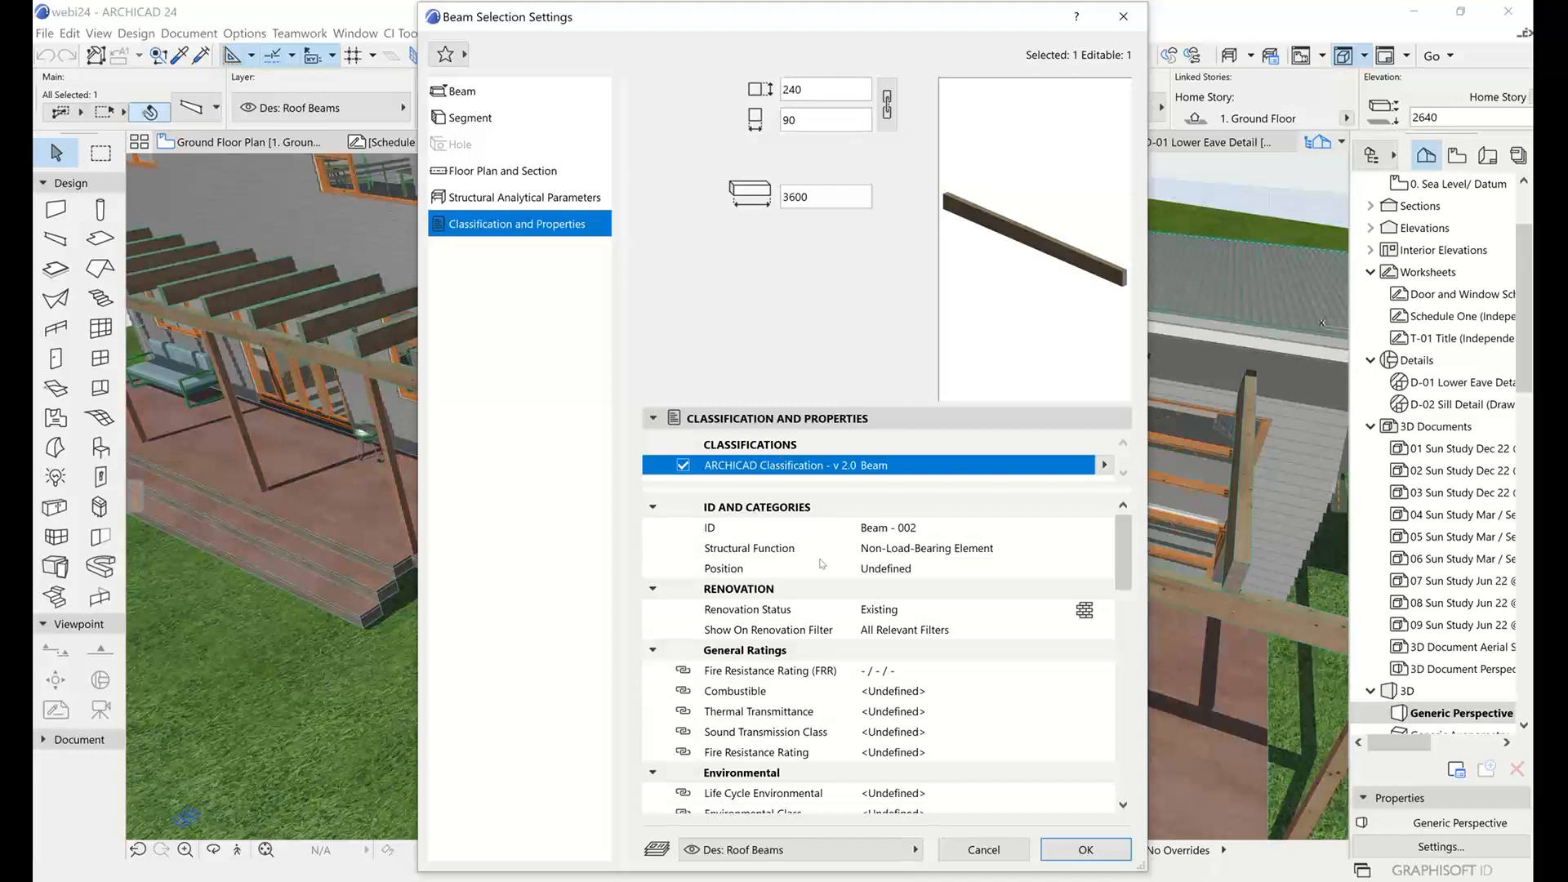
drag(1123, 542, 1029, 570)
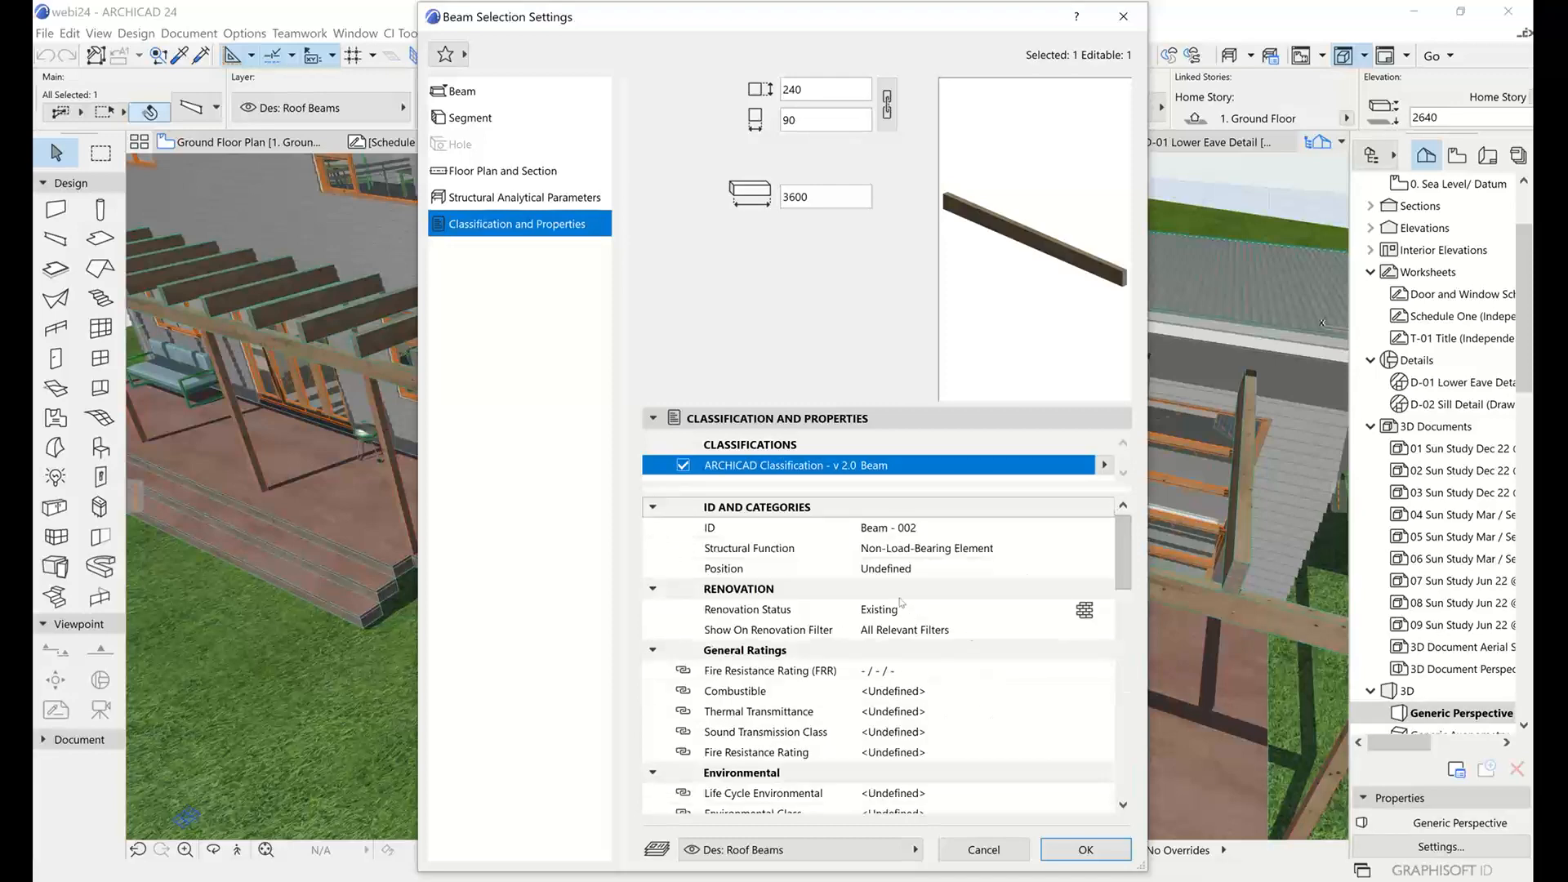
mouse_move(989, 487)
mouse_down()
mouse_move(997, 536)
mouse_move(1002, 510)
mouse_up()
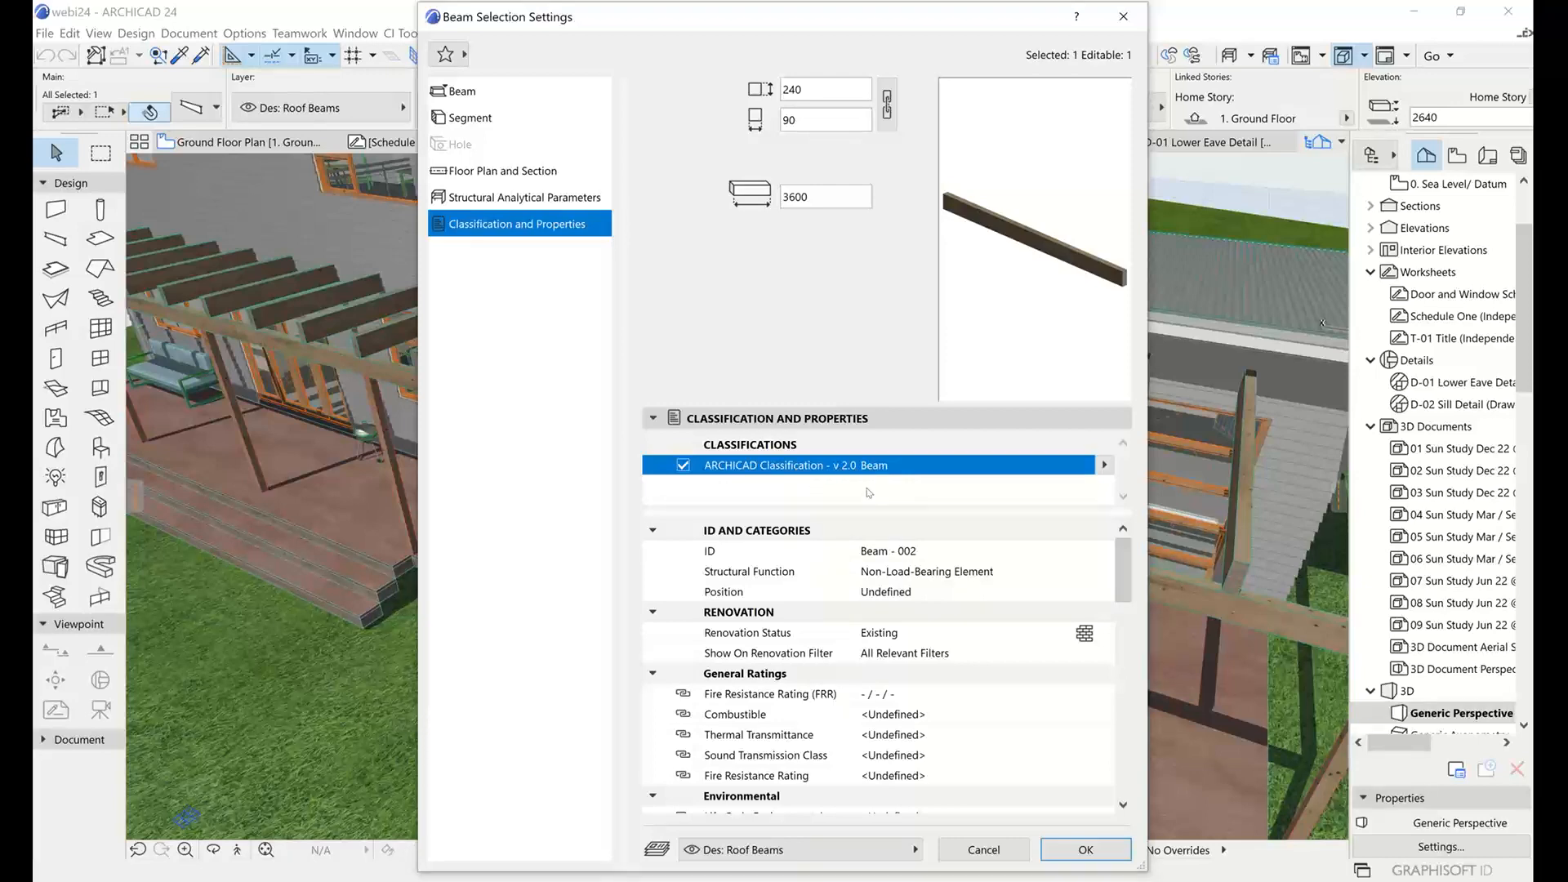
scroll(1110, 562, down, 10)
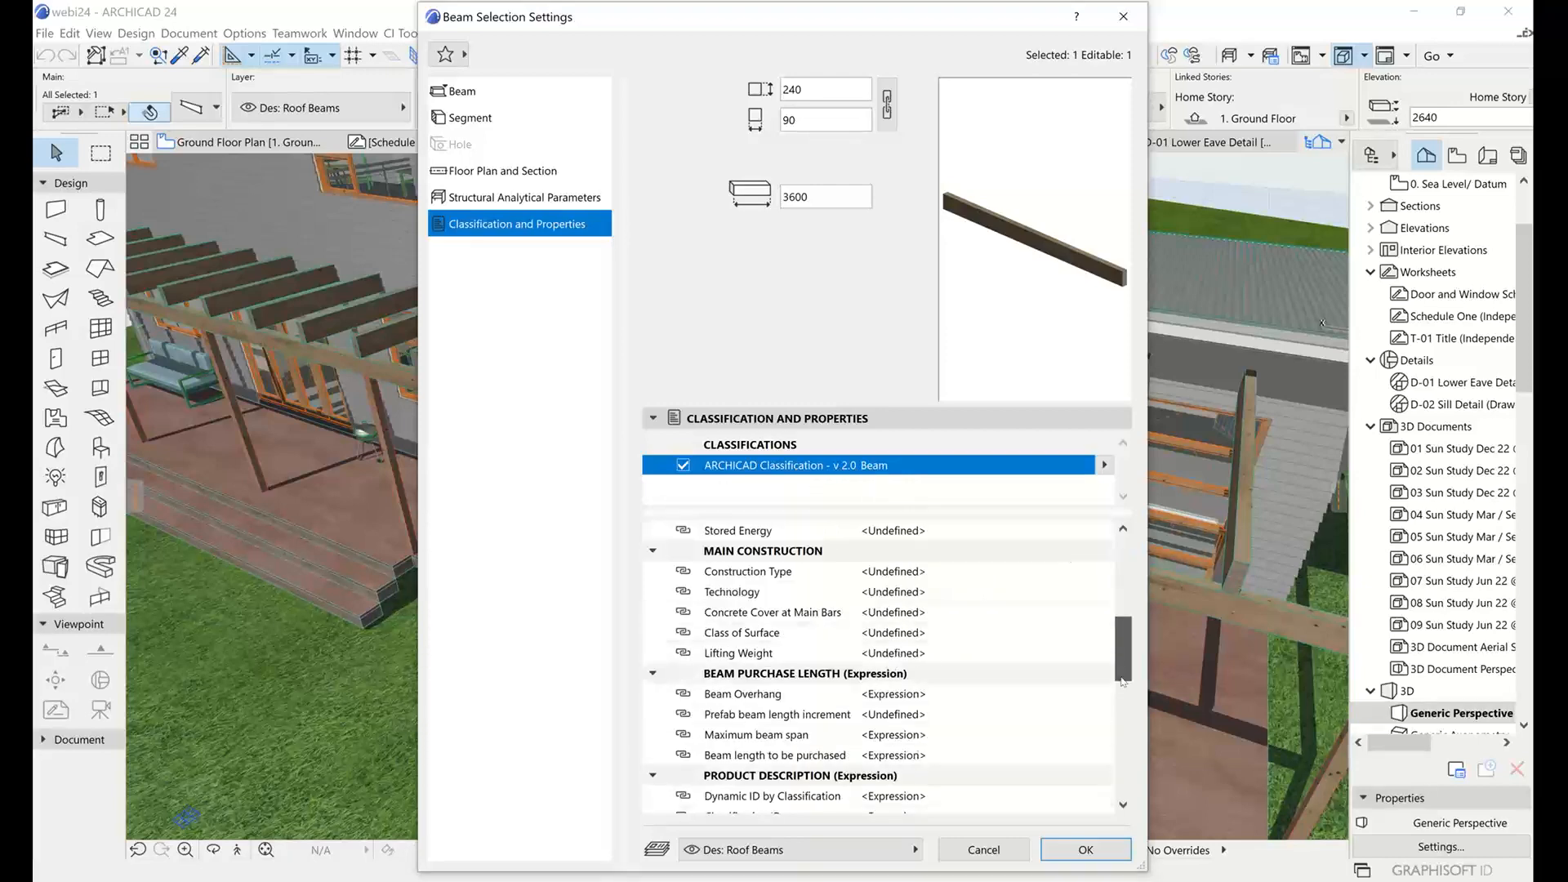
scroll(1108, 560, up, 9)
drag(1123, 563, 1123, 608)
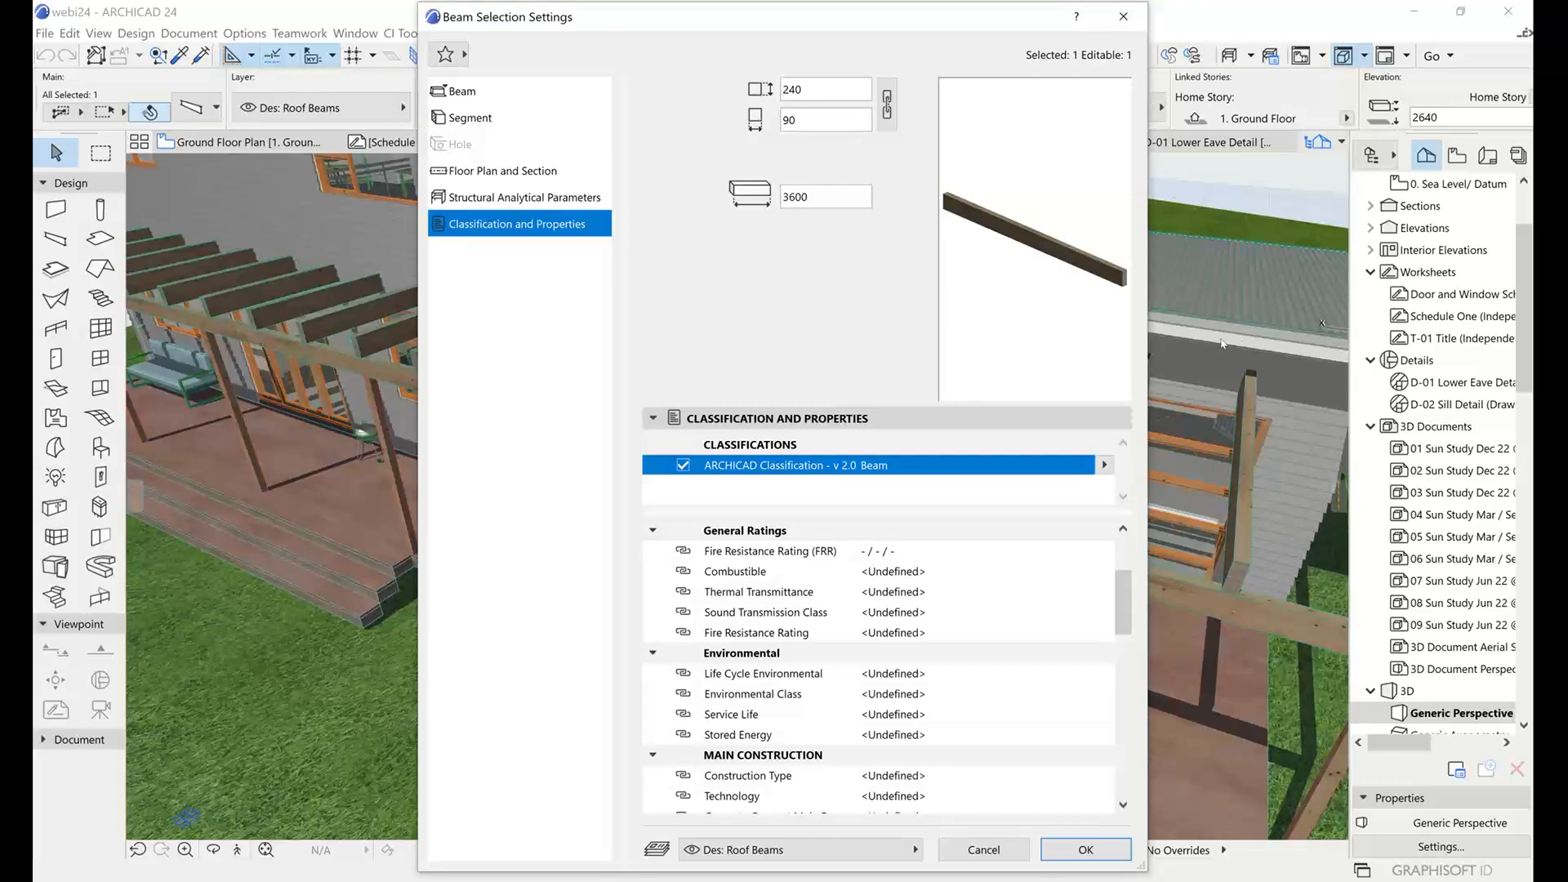
click(984, 848)
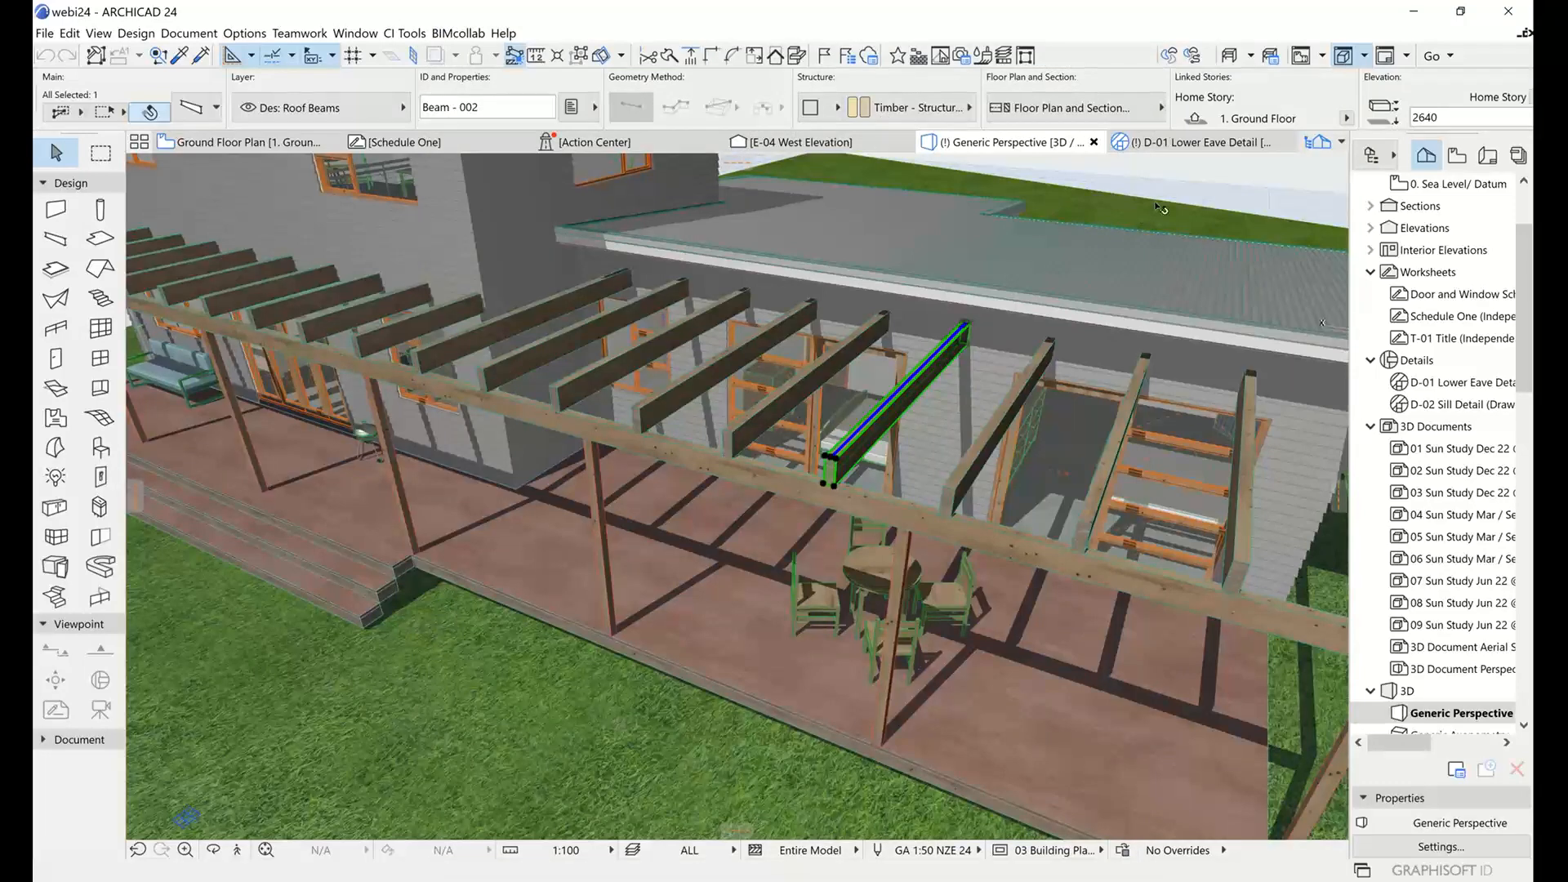
key(Escape)
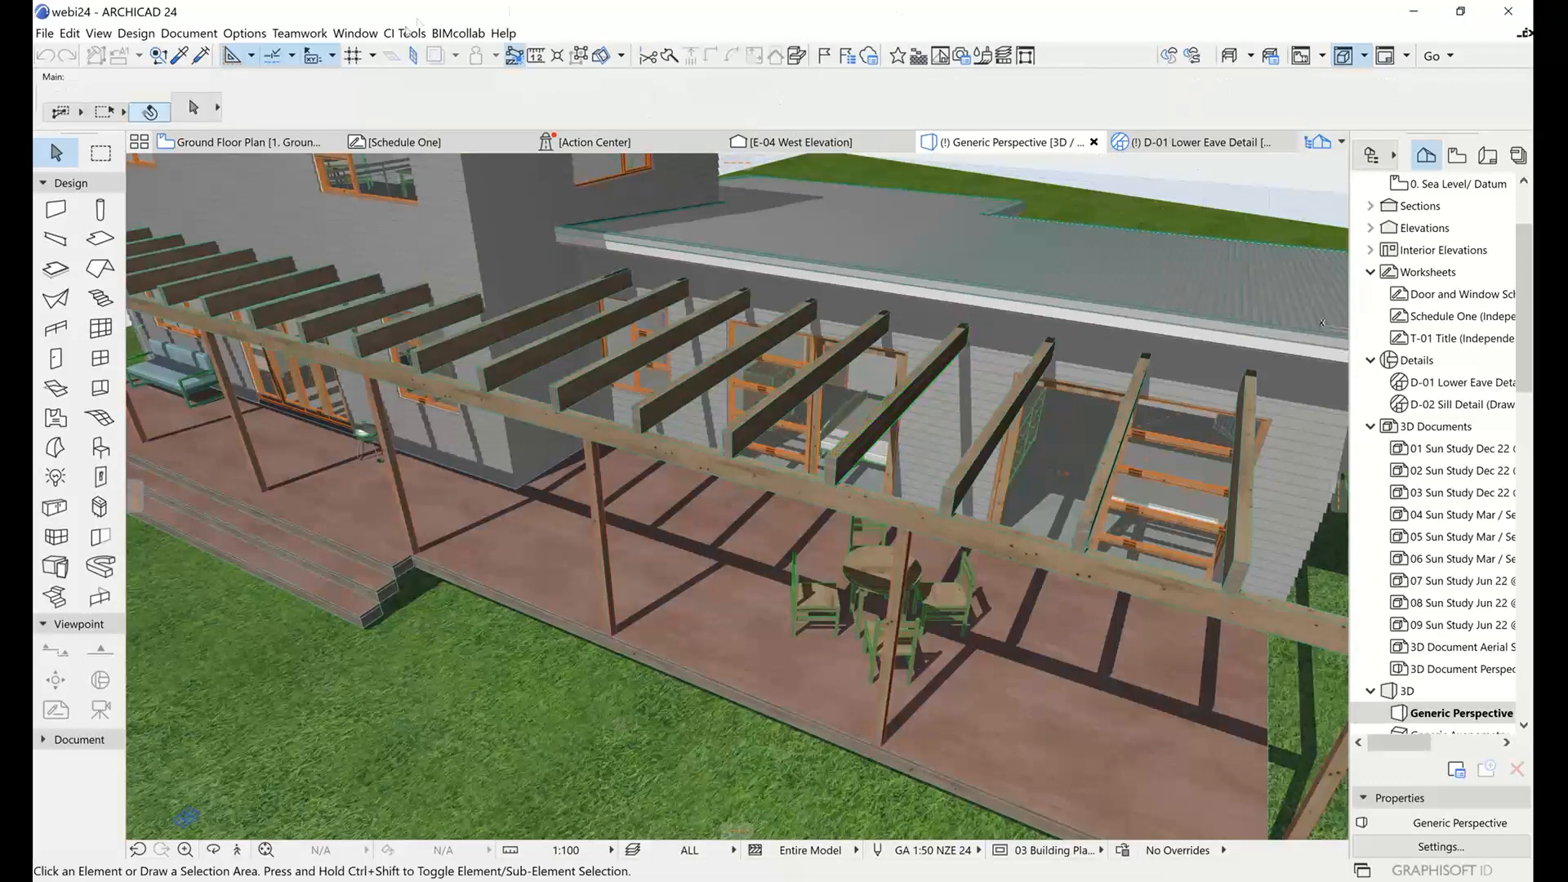
Show the CI Tools Metadata palette and place it beside the project navigator, over the edge of the 3D view.
click(404, 34)
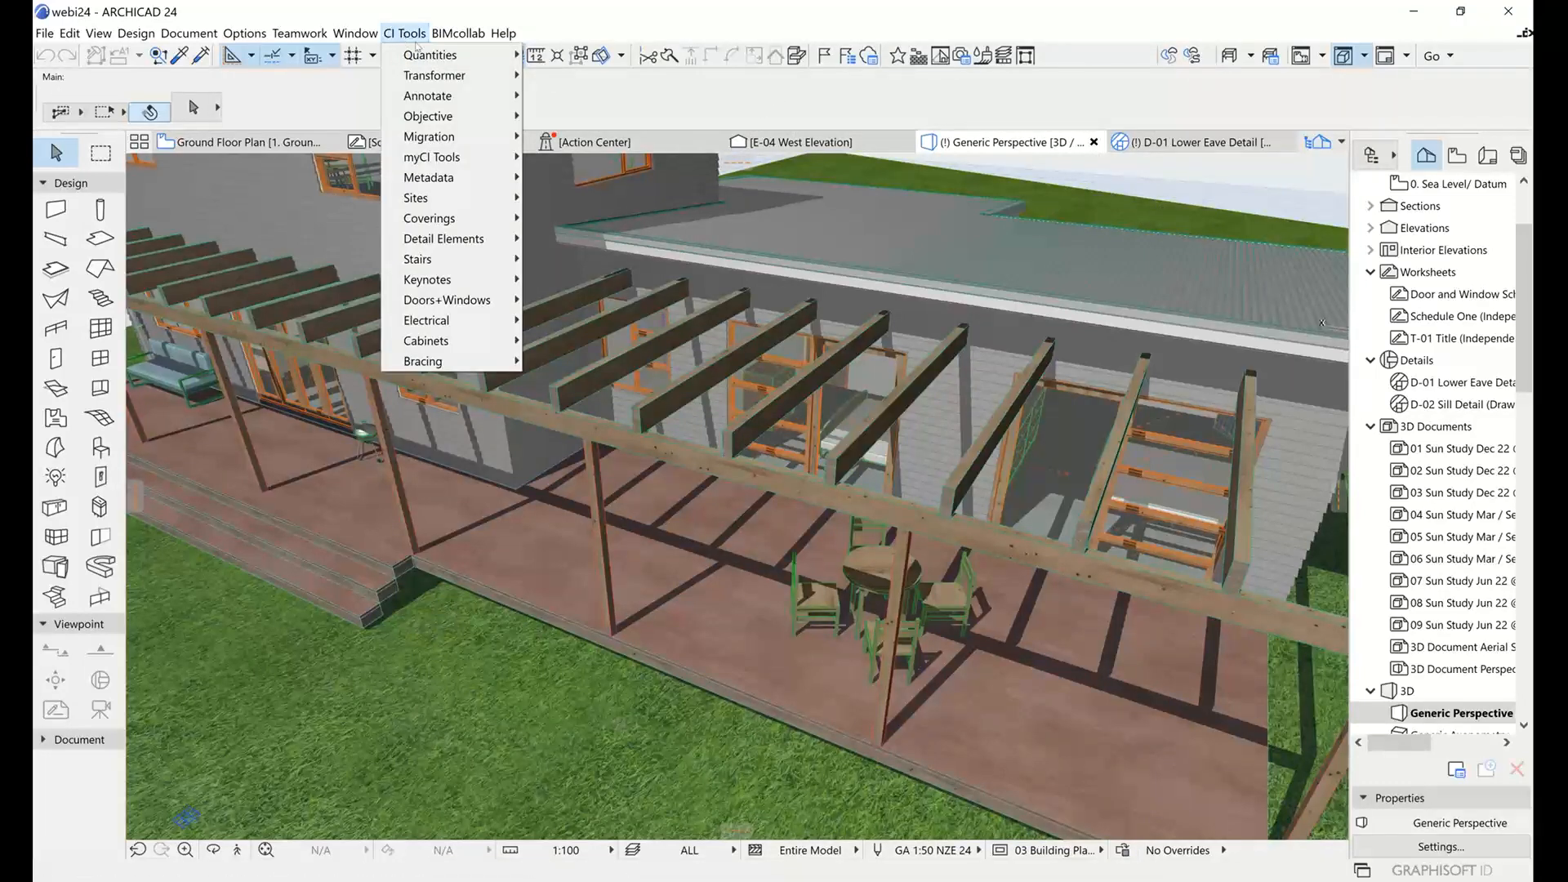
mouse_move(430, 178)
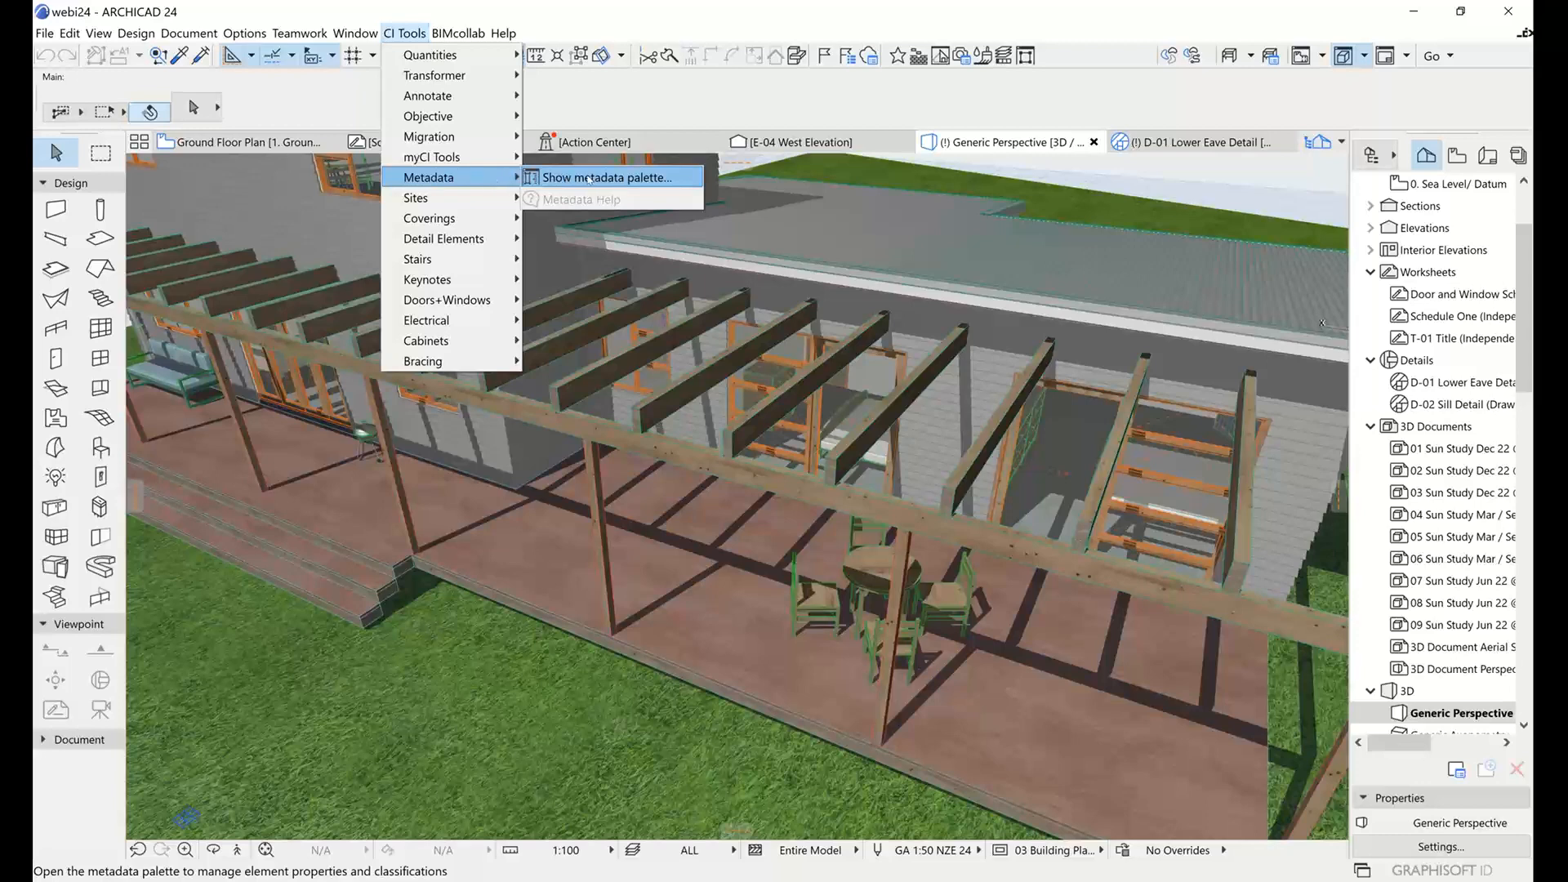
click(592, 178)
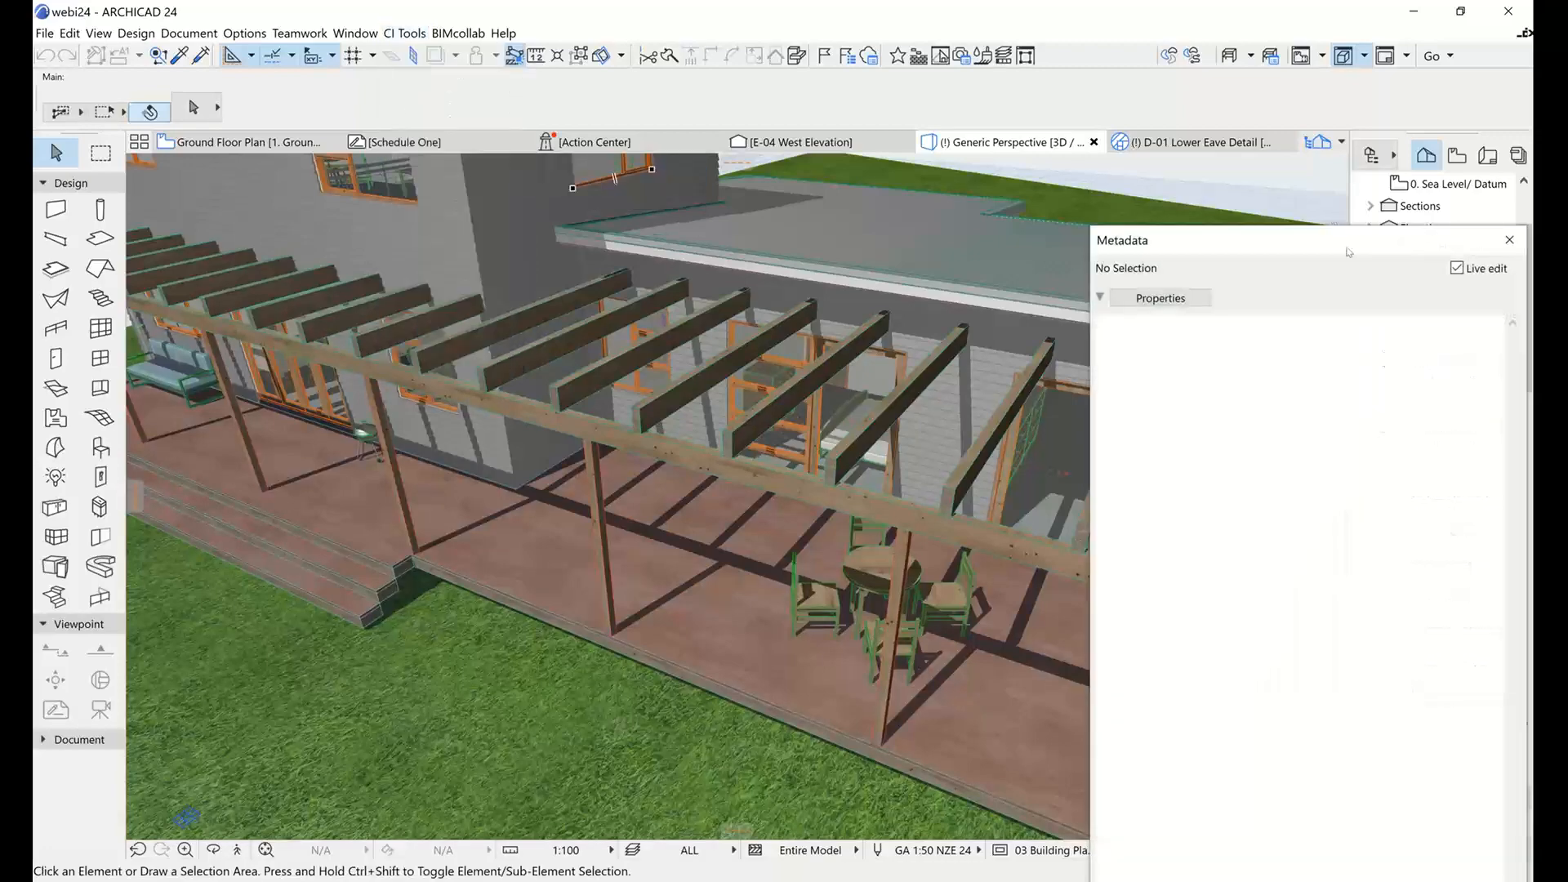
drag(1347, 244, 1083, 227)
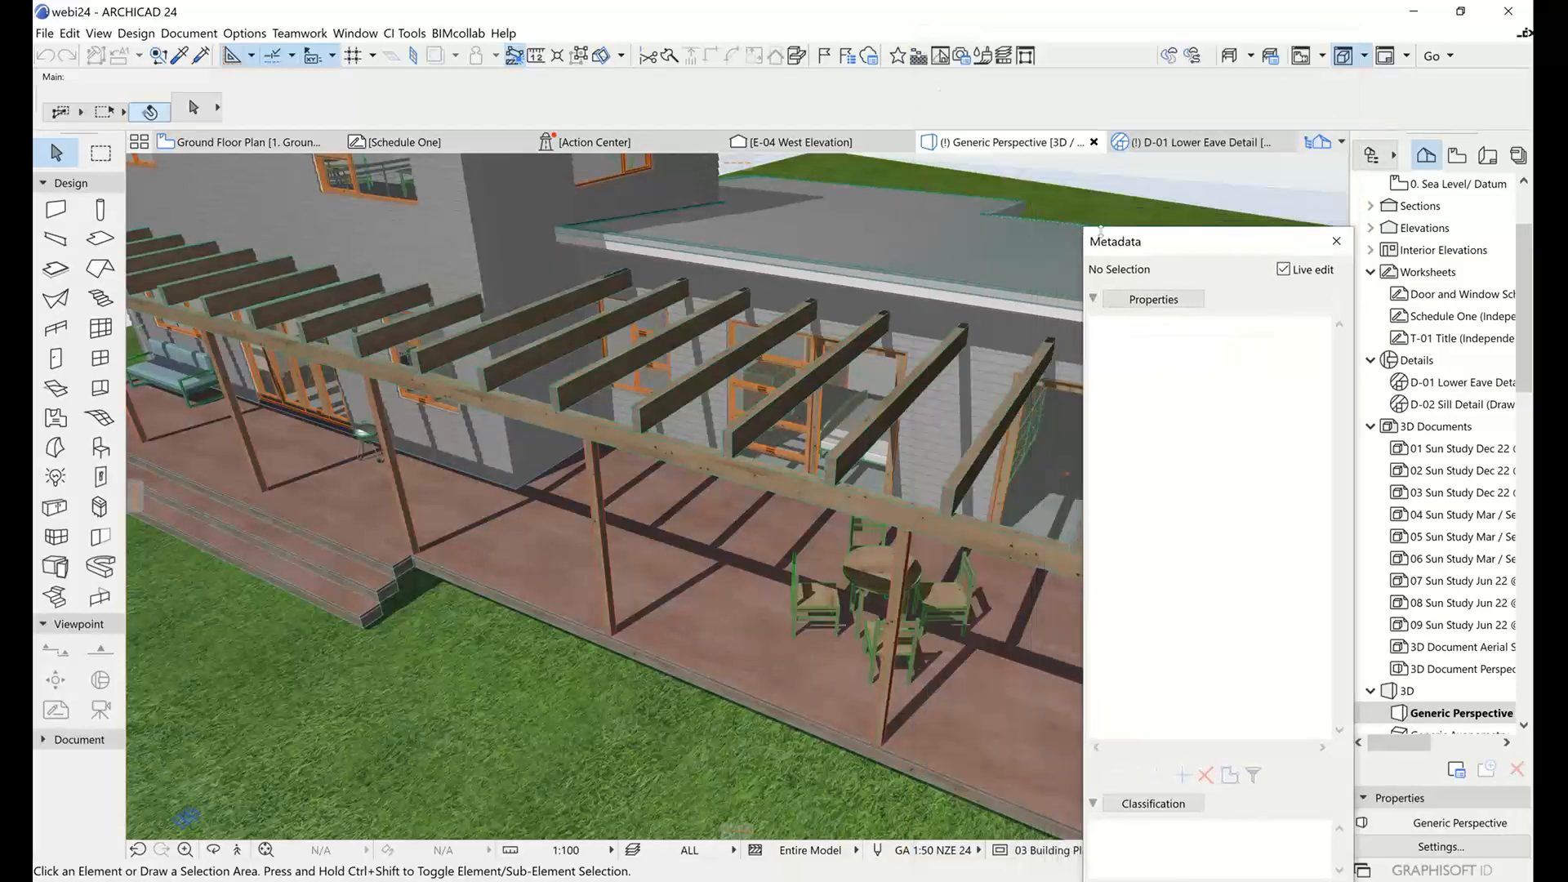
drag(1206, 247, 1188, 195)
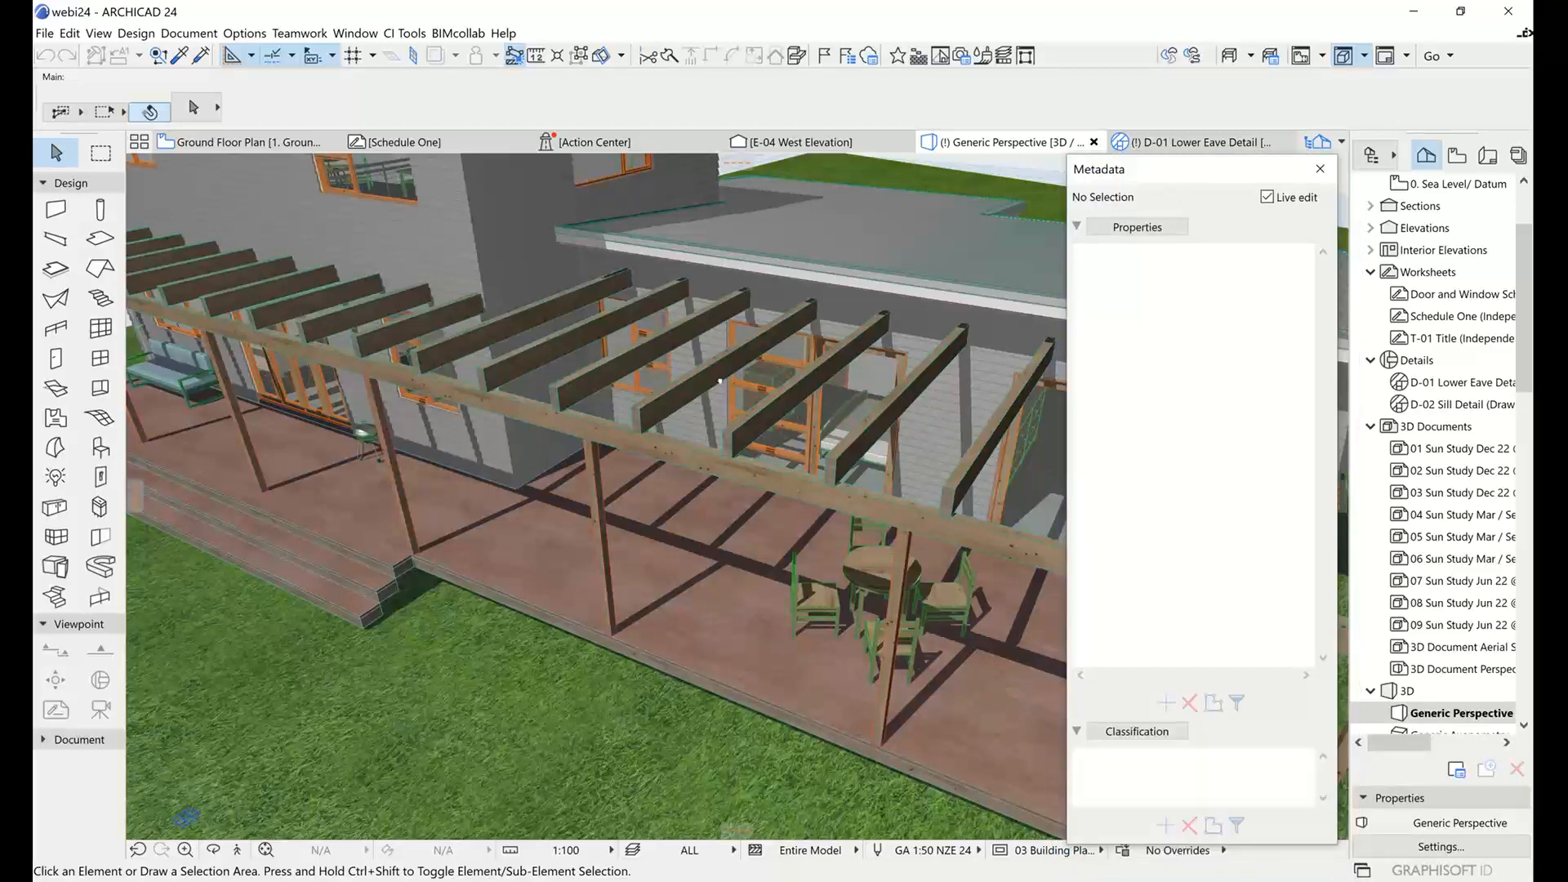
Select a pergola rafter, widen the Metadata palette and review the rafter's full list of properties.
drag(902, 401, 637, 395)
middle_drag(637, 394, 572, 407)
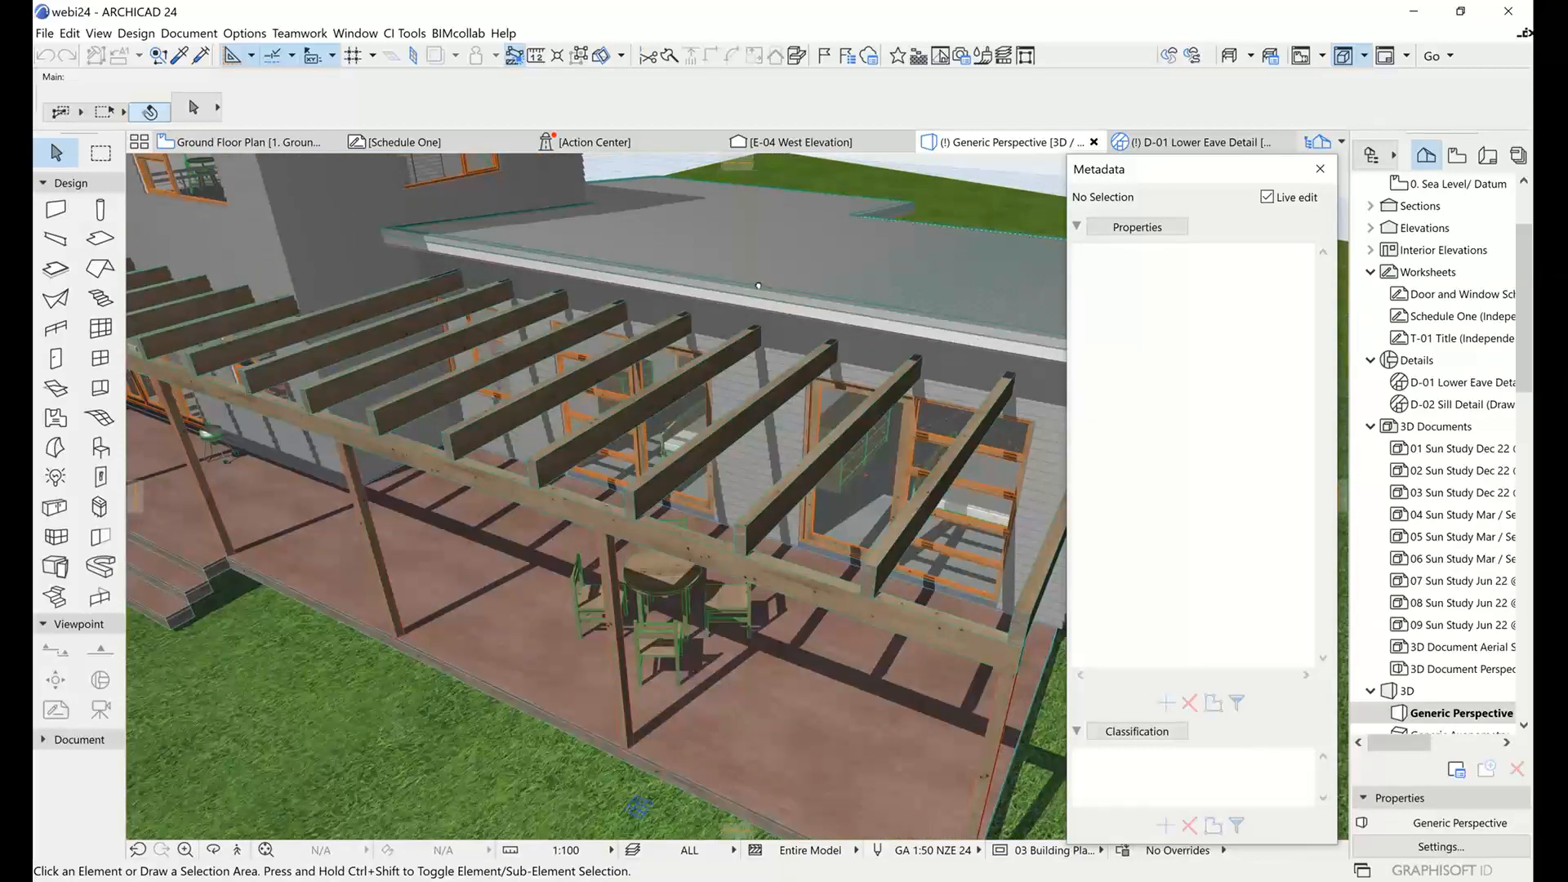
shift+middle_drag(735, 290, 926, 271)
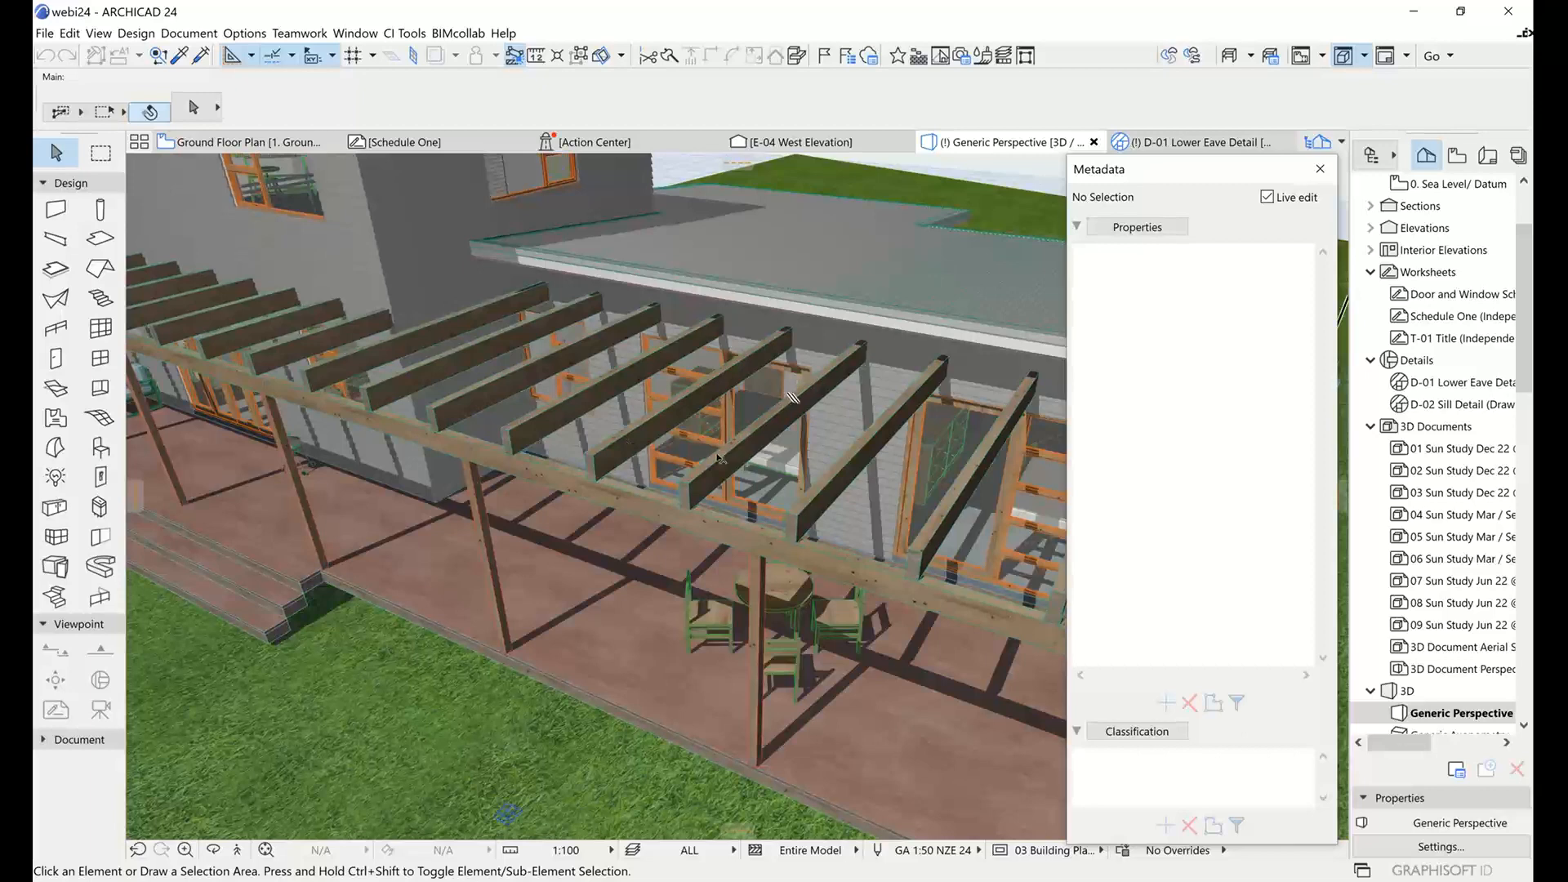
click(790, 397)
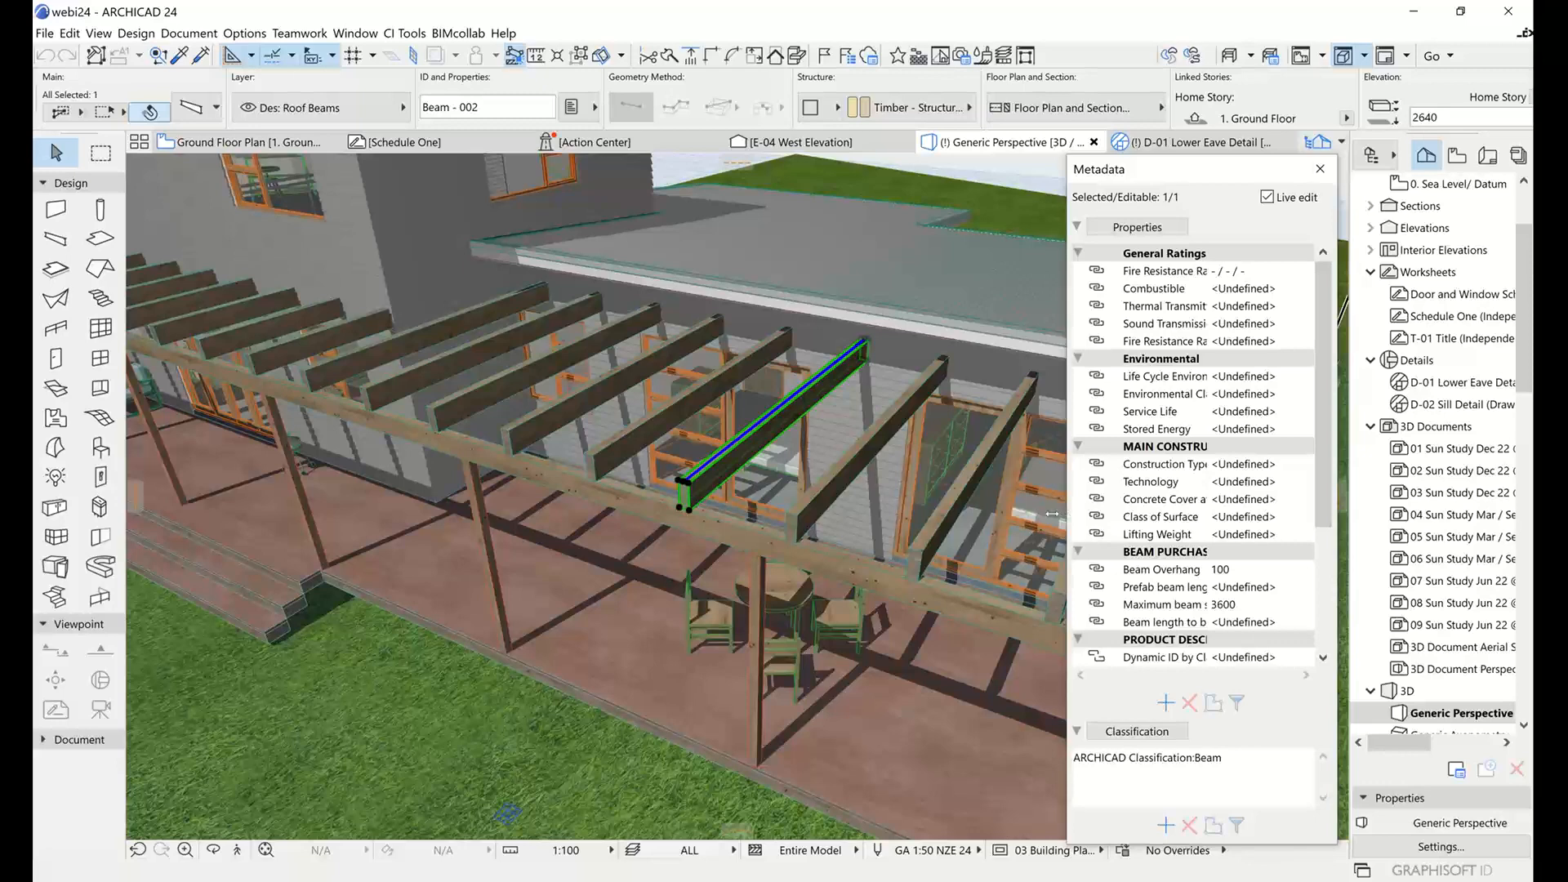
drag(1051, 512, 1031, 512)
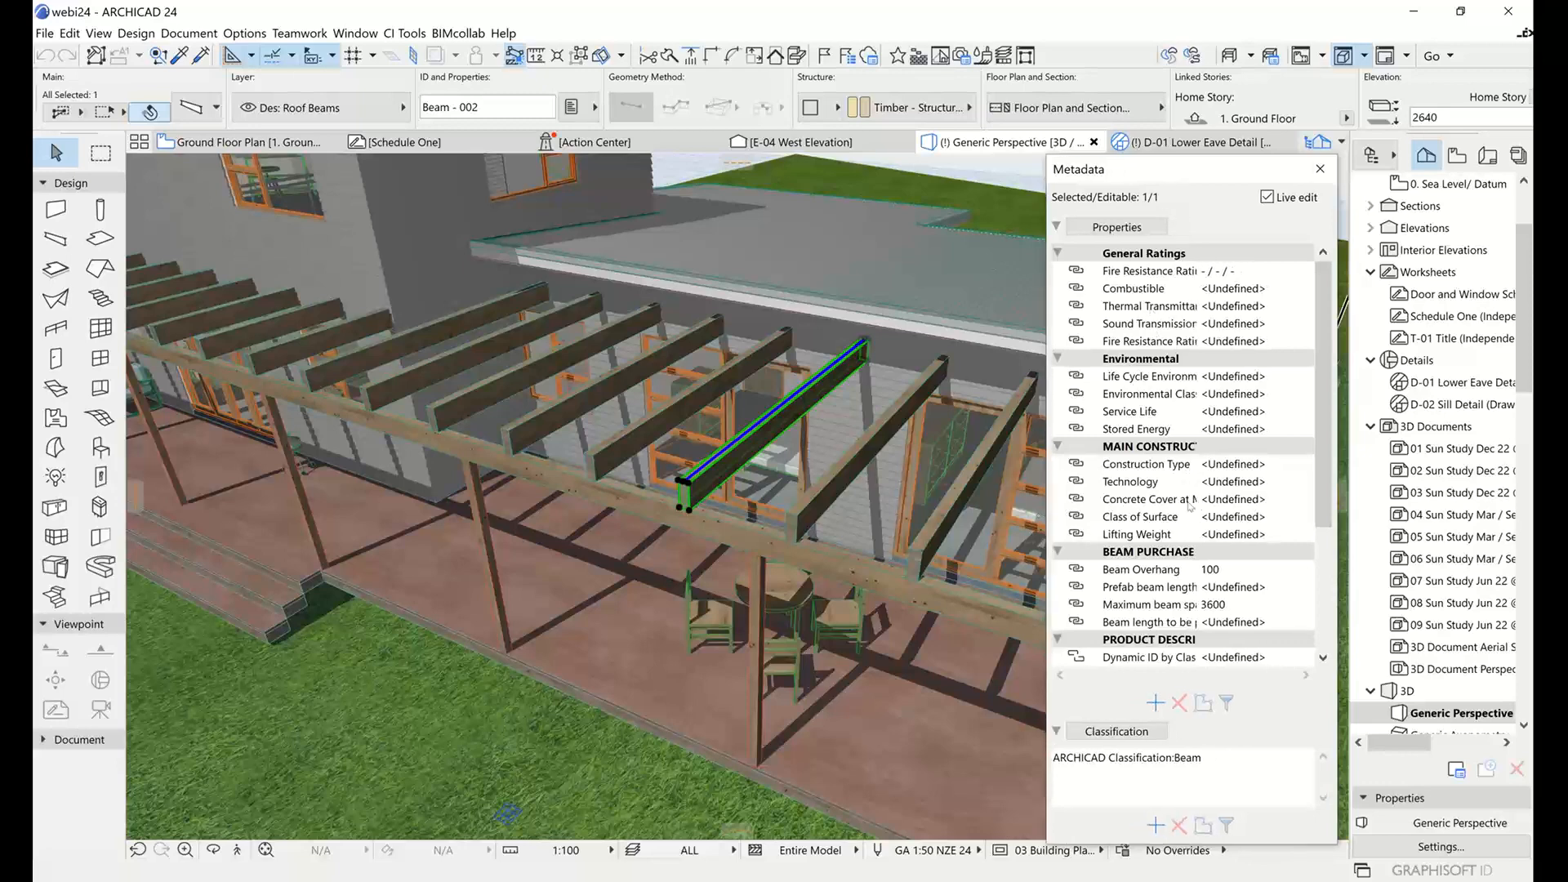
scroll(1190, 504, down, 4)
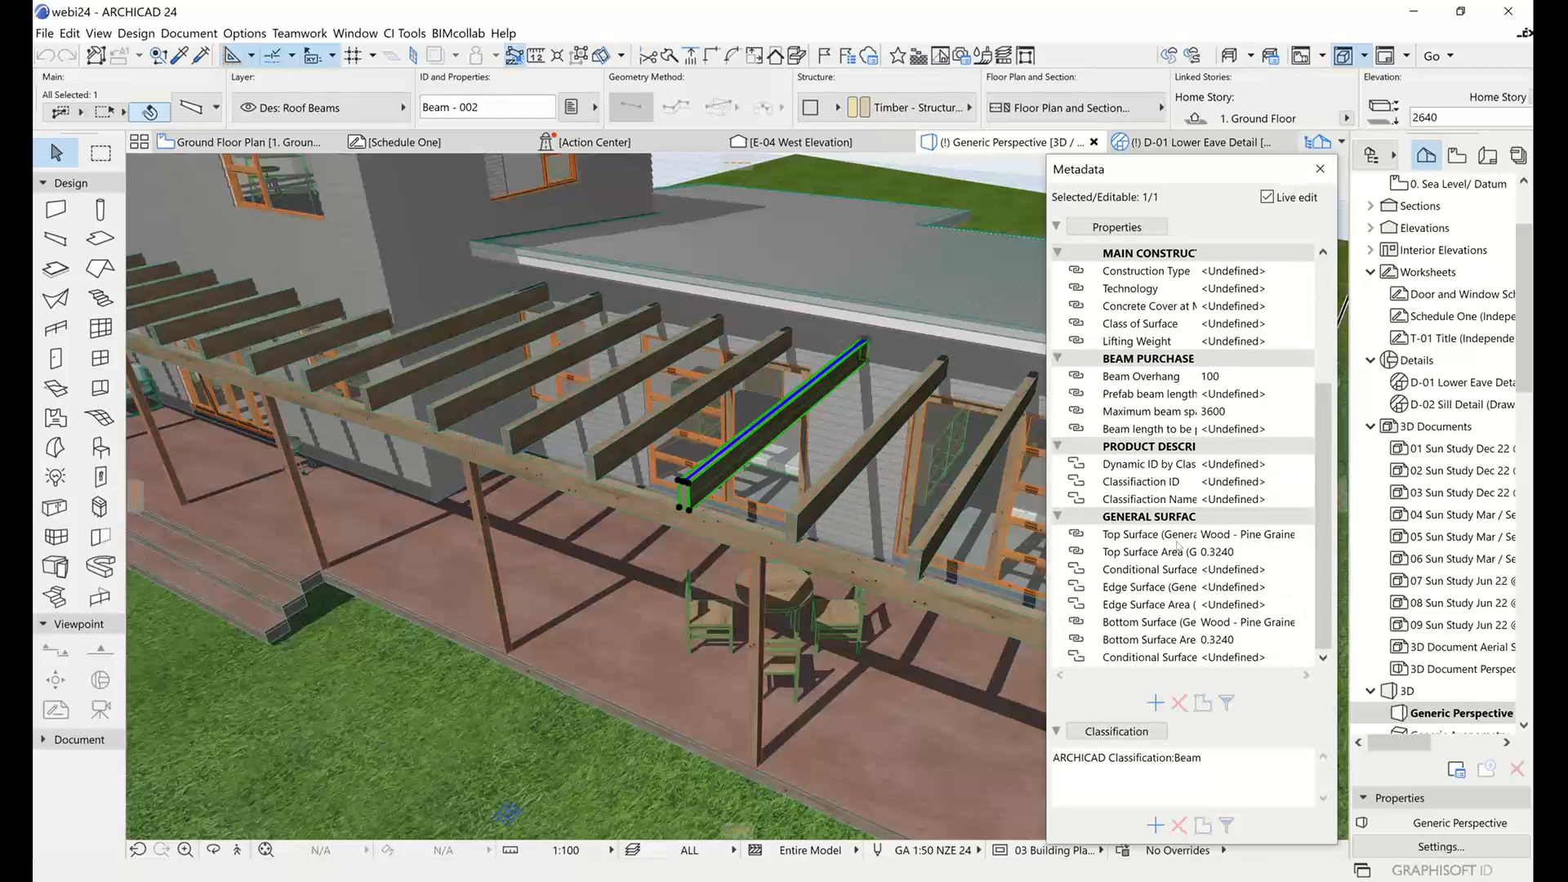
scroll(1178, 547, up, 4)
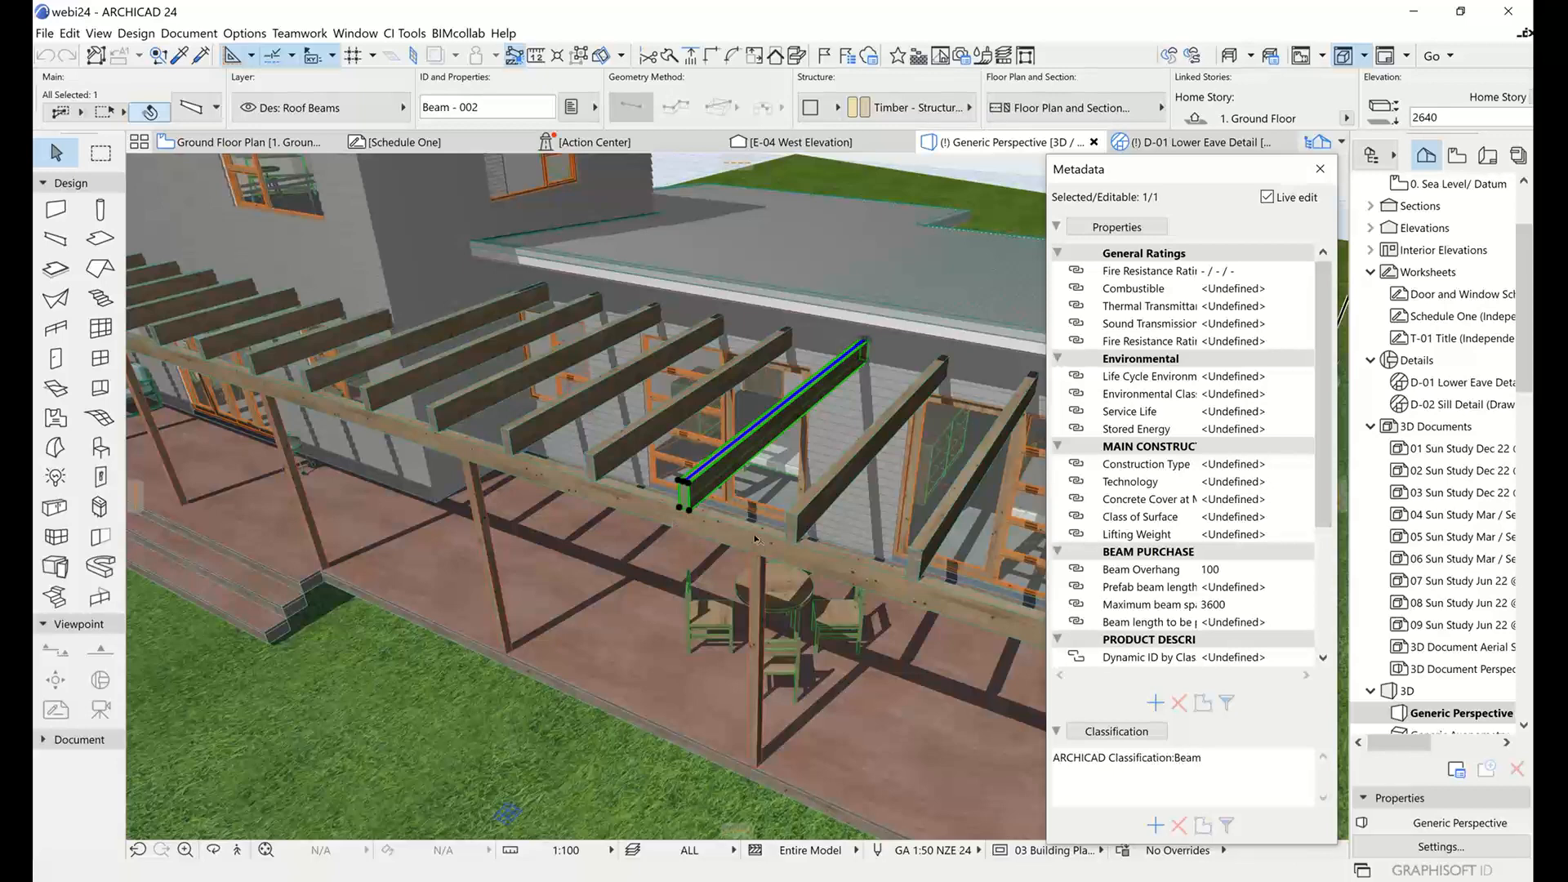
Inspect the metadata of a pergola post, the long edge beam, the deck slab and a deck step in turn.
click(759, 588)
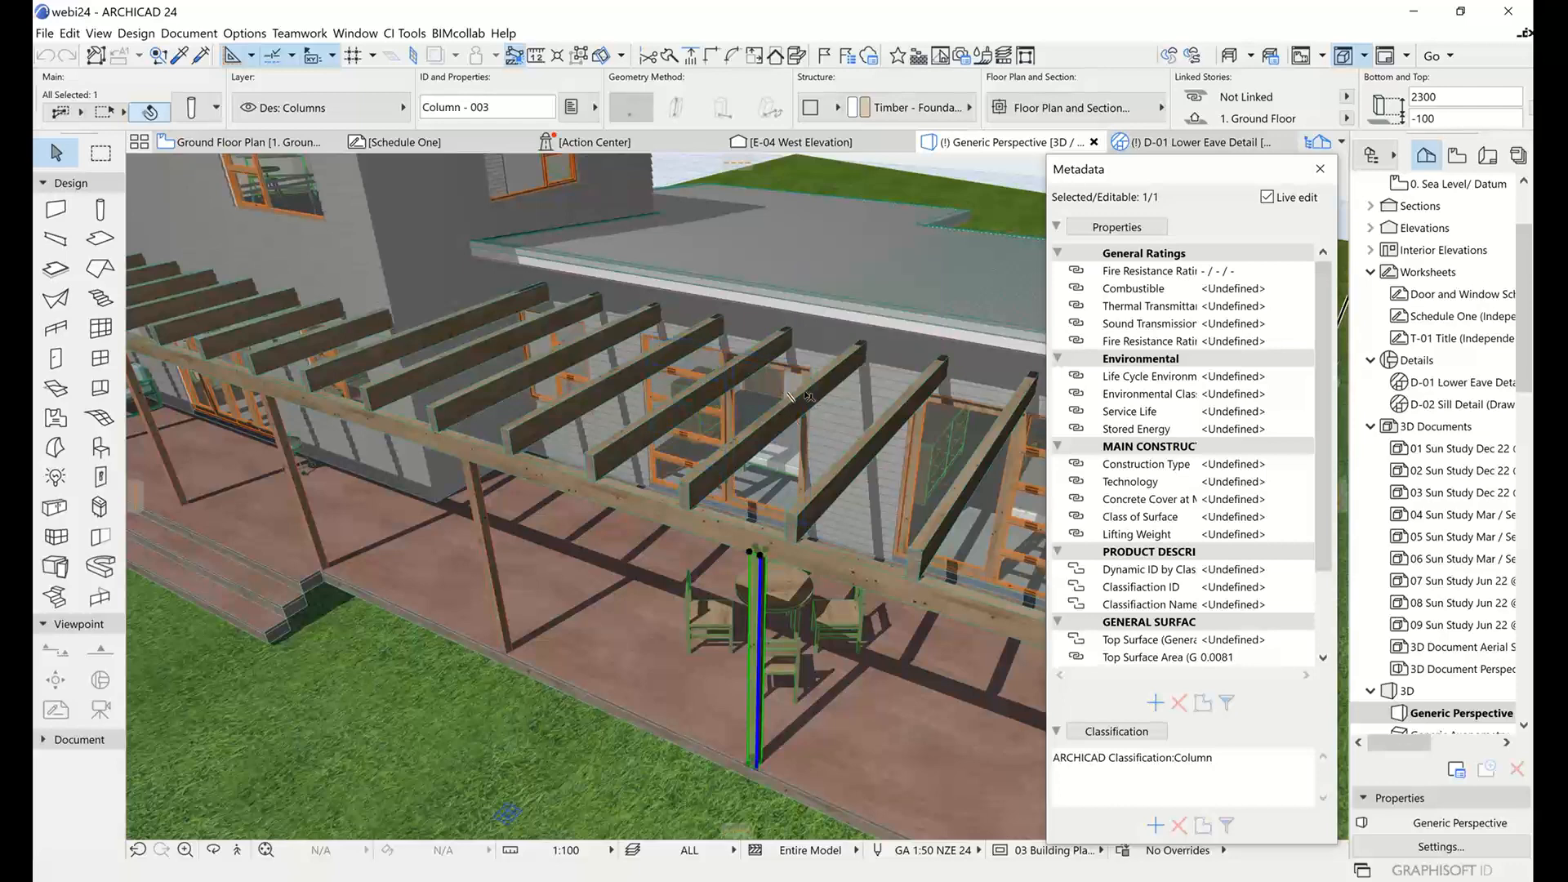
click(814, 553)
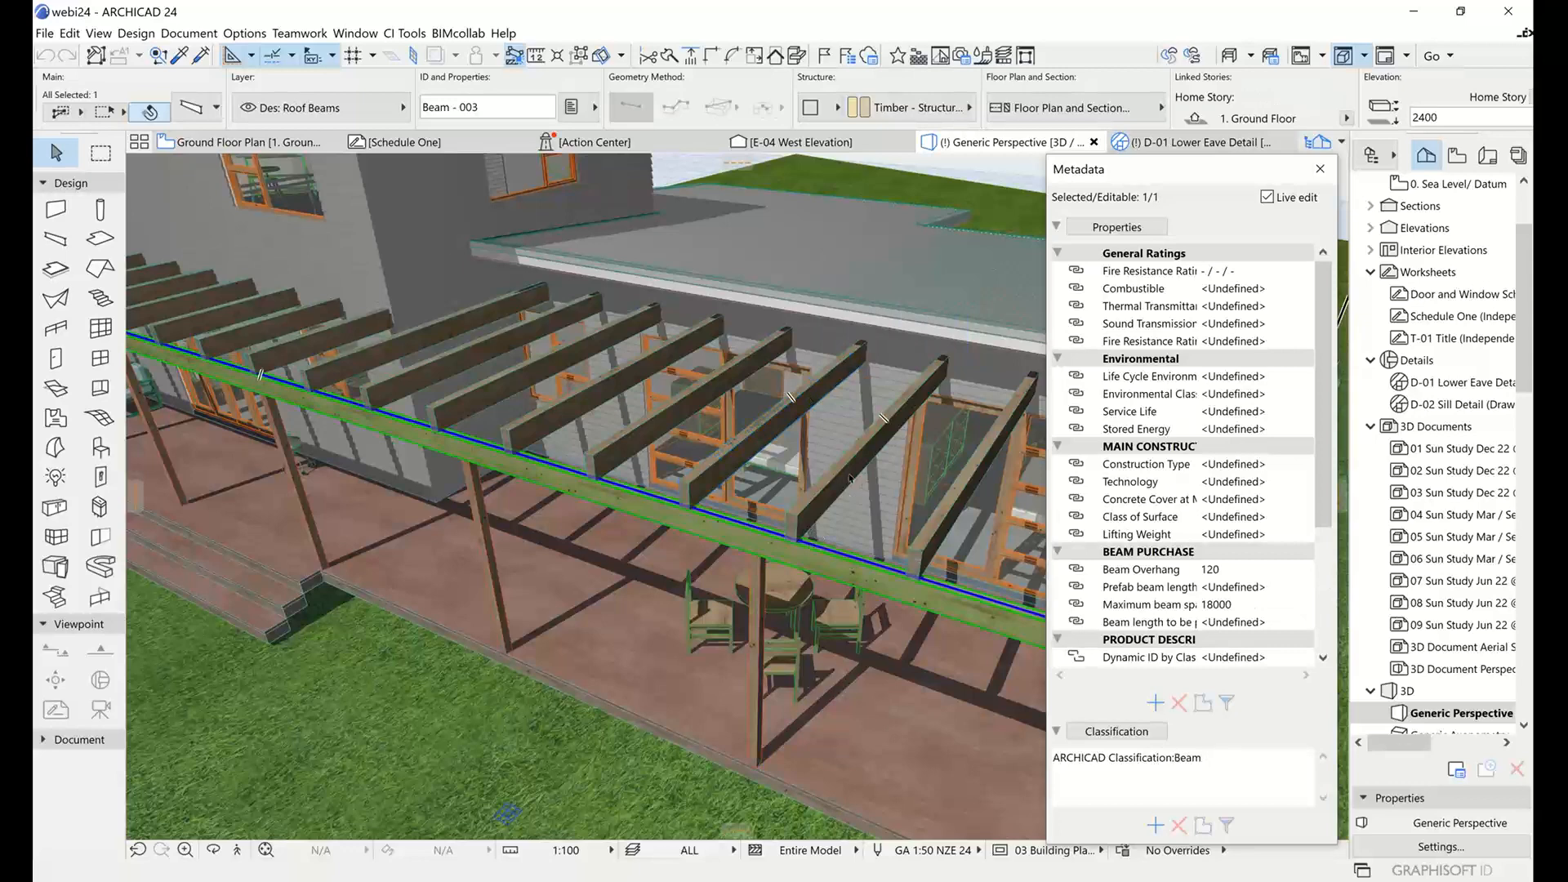
click(898, 604)
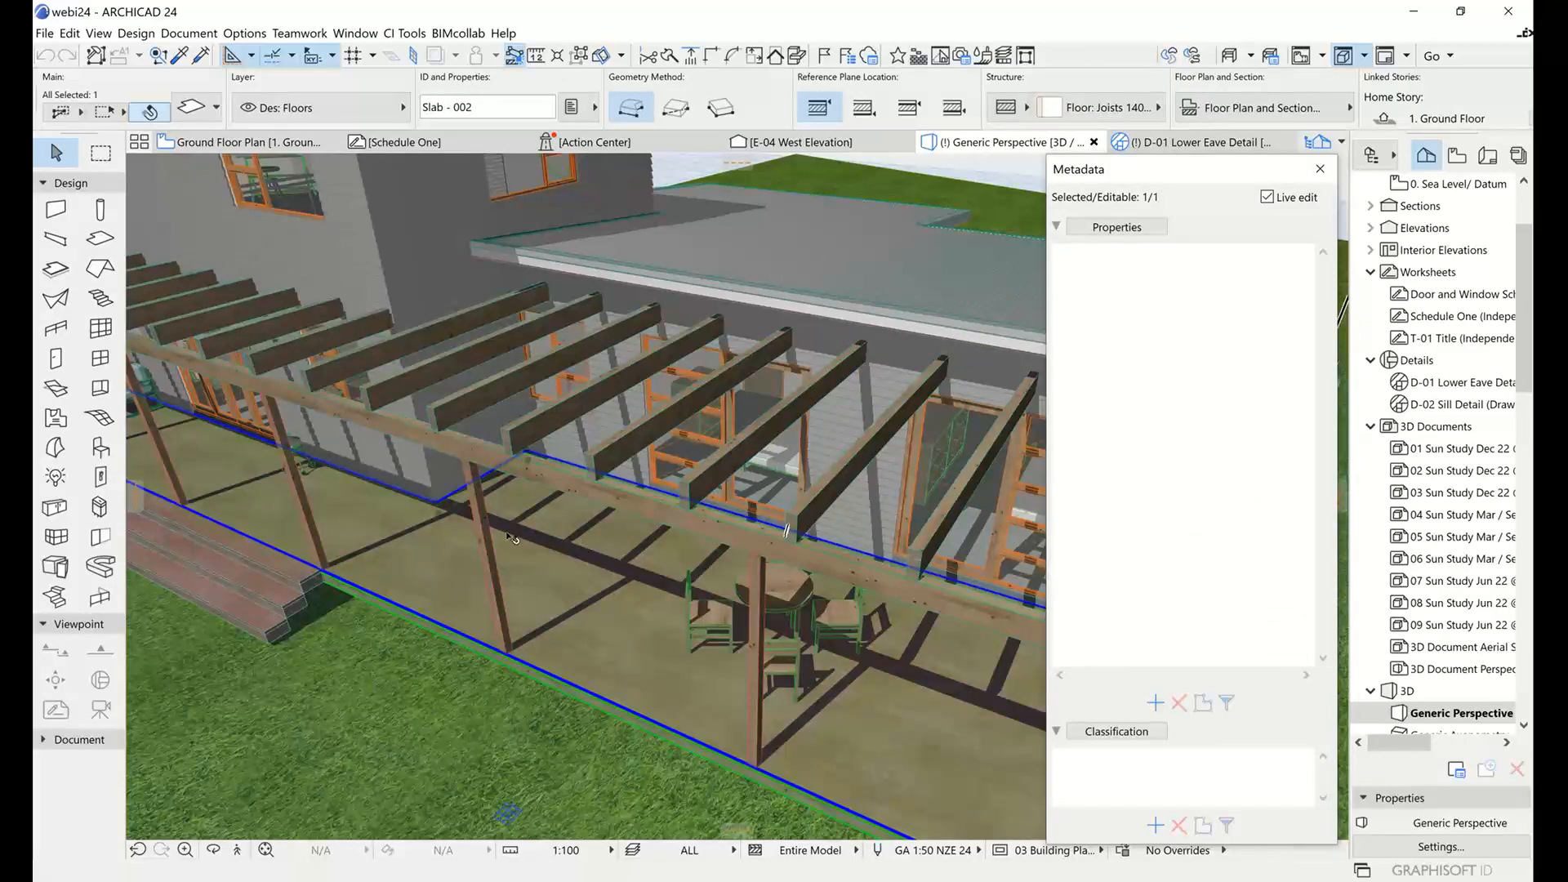
click(299, 598)
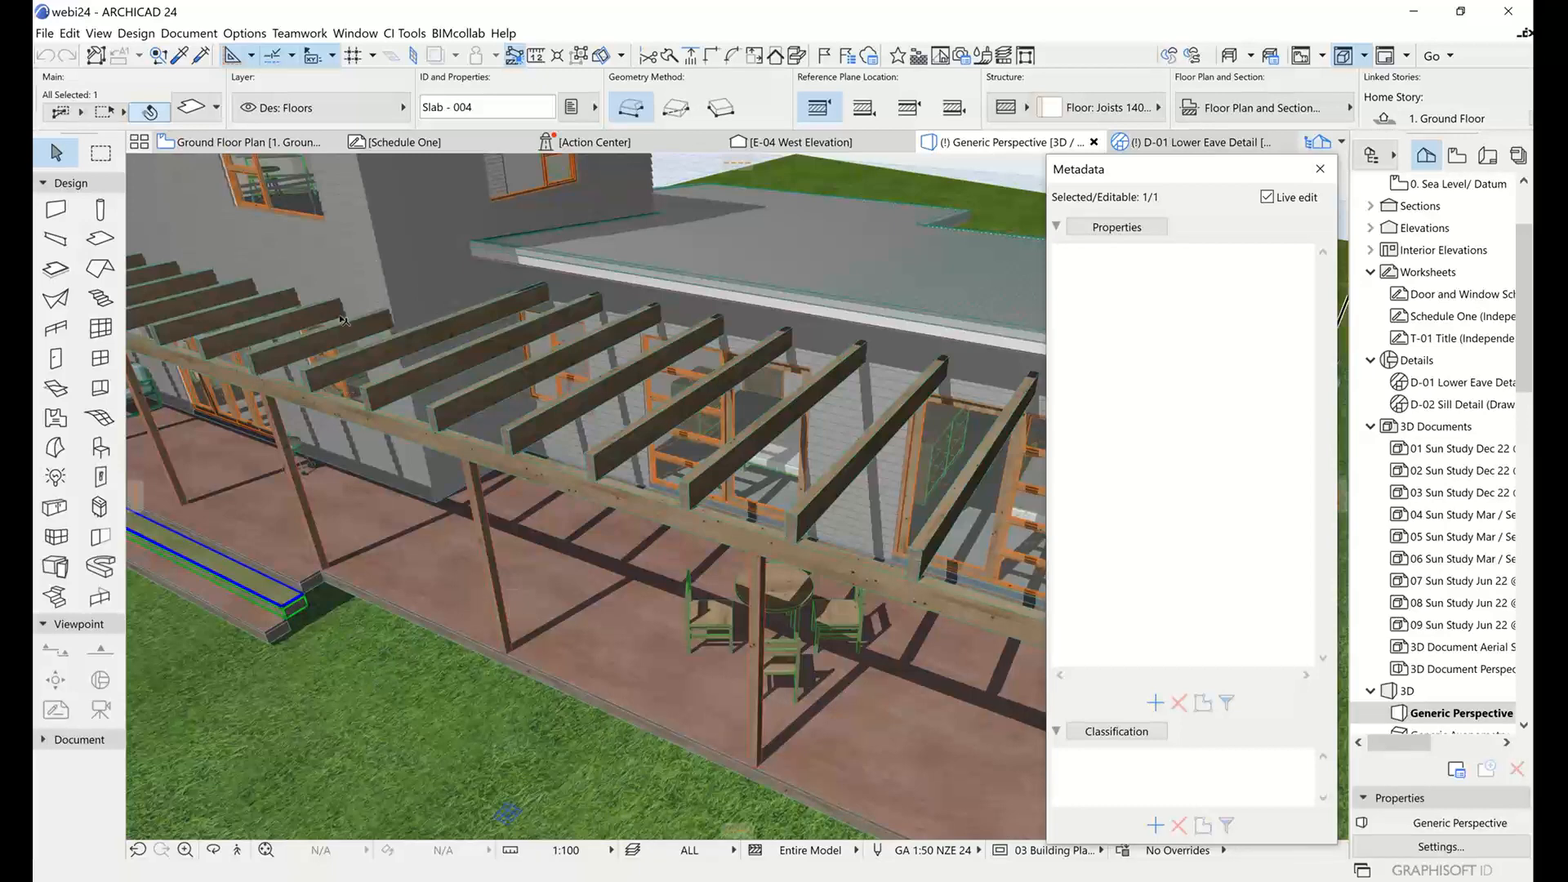
Inspect the metadata of the upper-storey wall covering, its window and the round dining table on the deck.
click(506, 222)
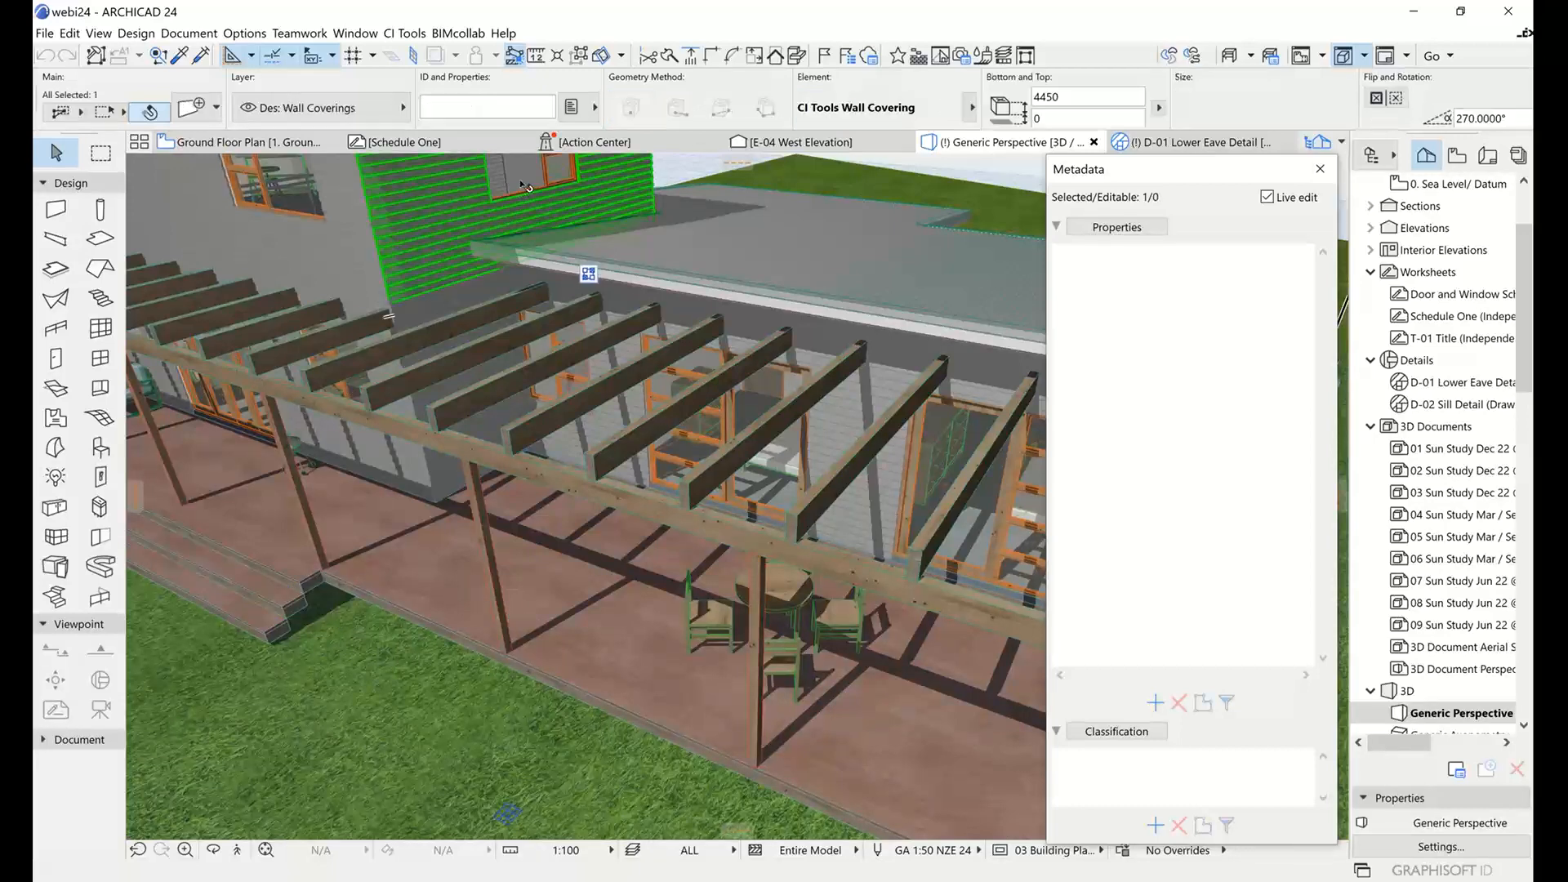
click(527, 186)
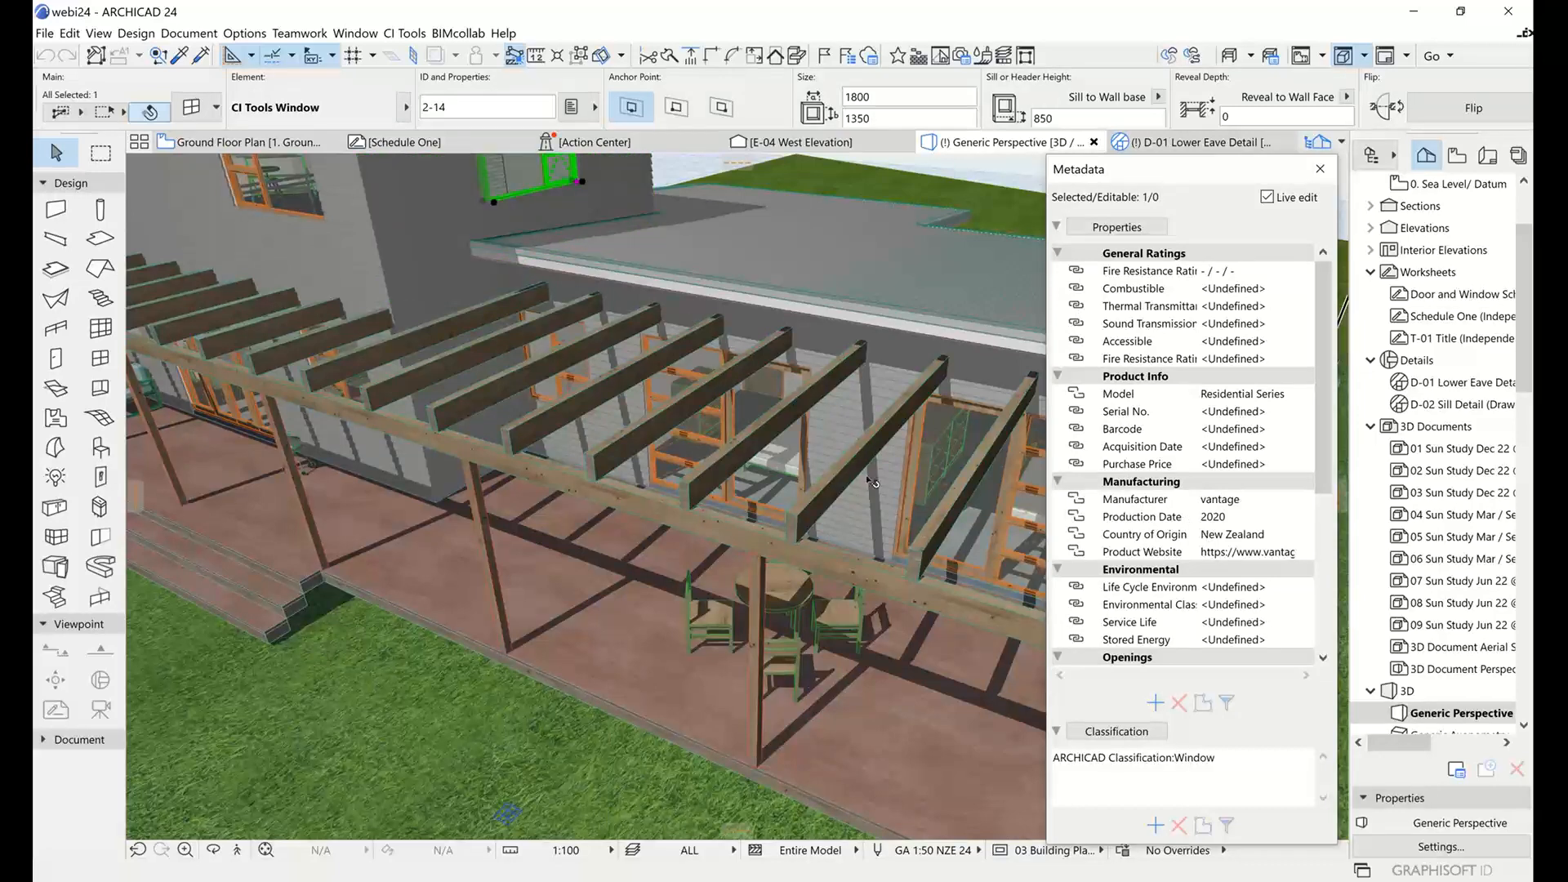
click(841, 647)
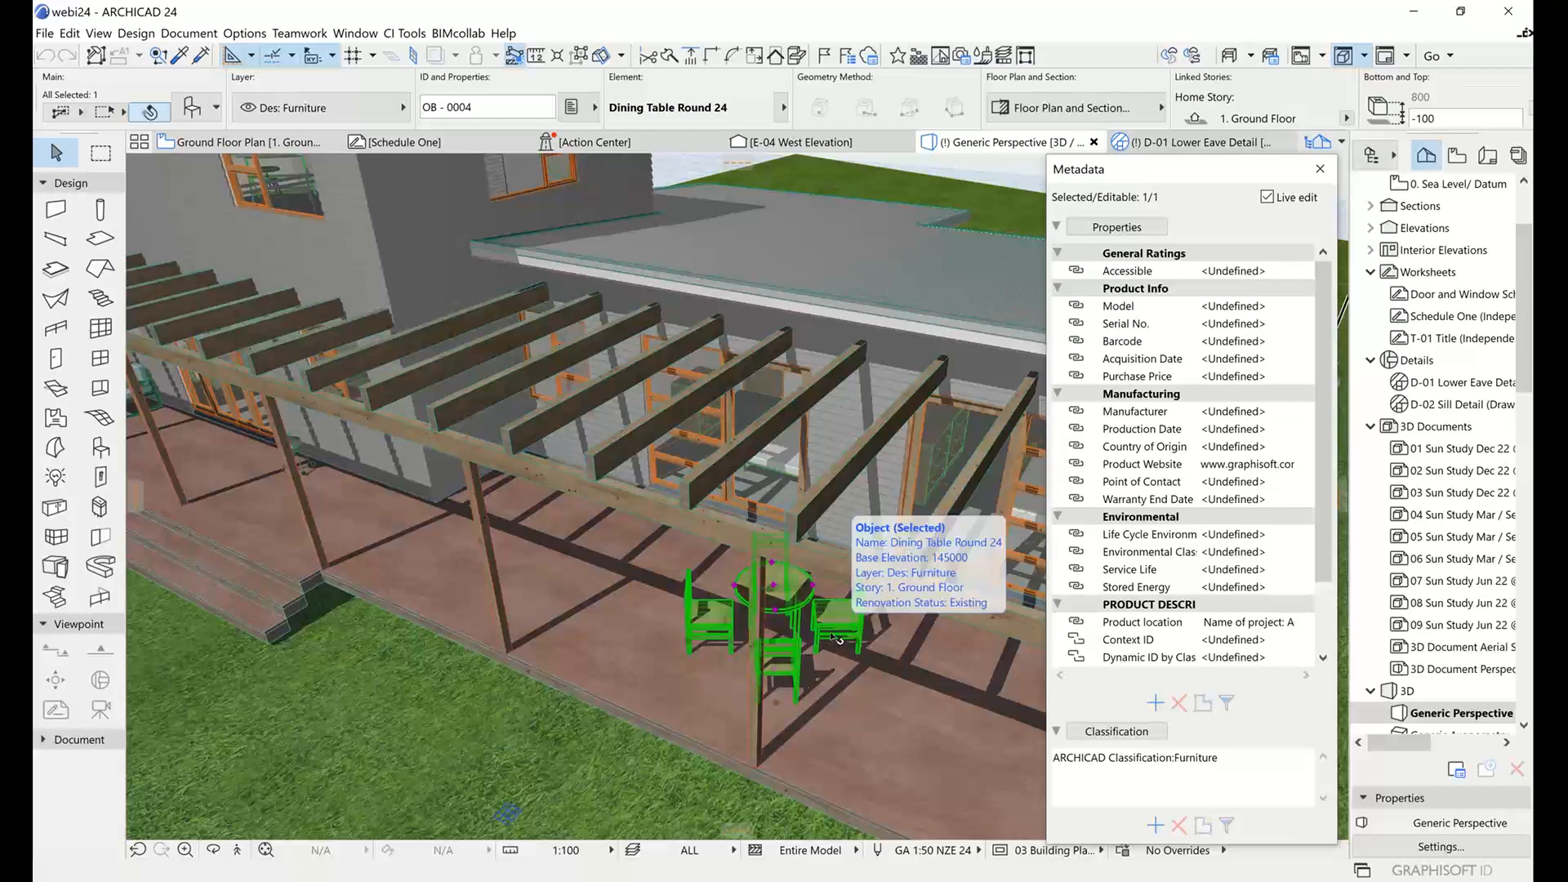
scroll(1299, 466, down, 3)
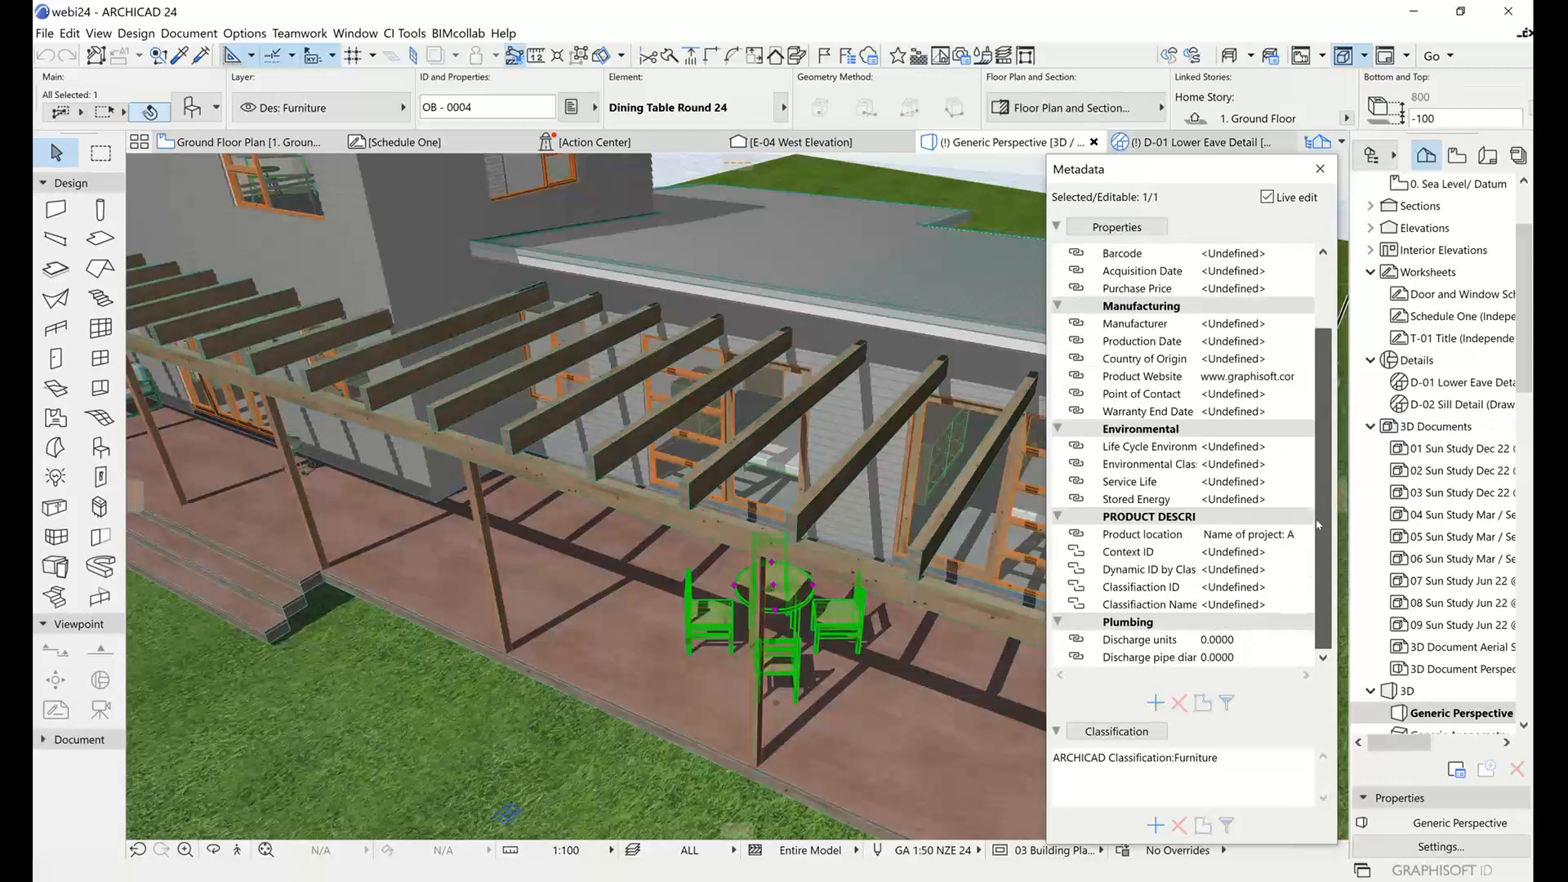
Select the pergola post beside the dining table and give its Combustible property a custom value of True.
scroll(1257, 498, up, 3)
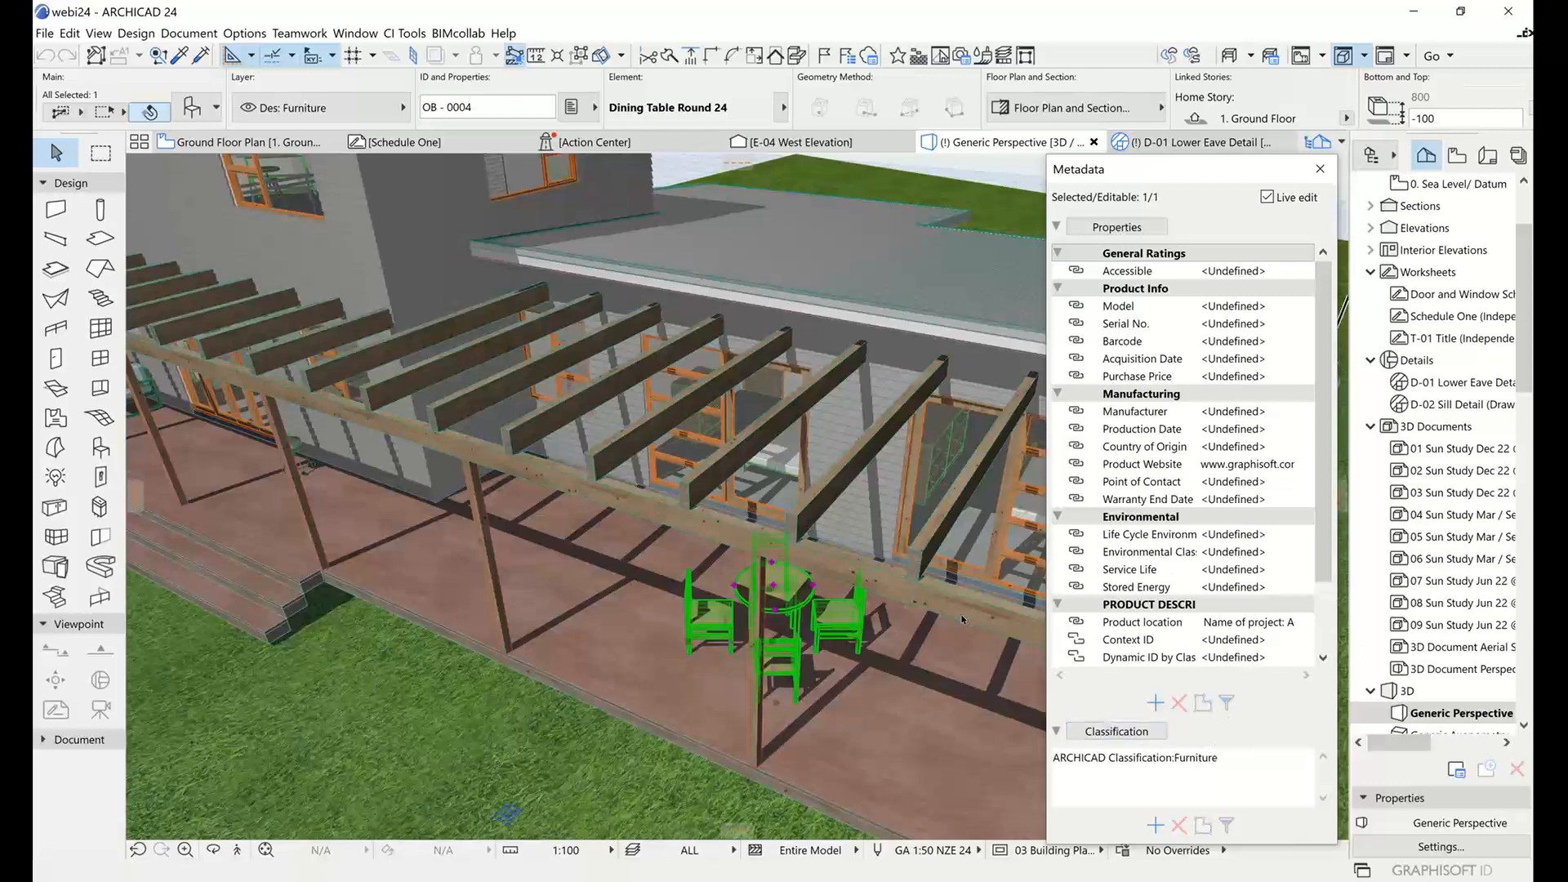
middle_drag(894, 616, 849, 514)
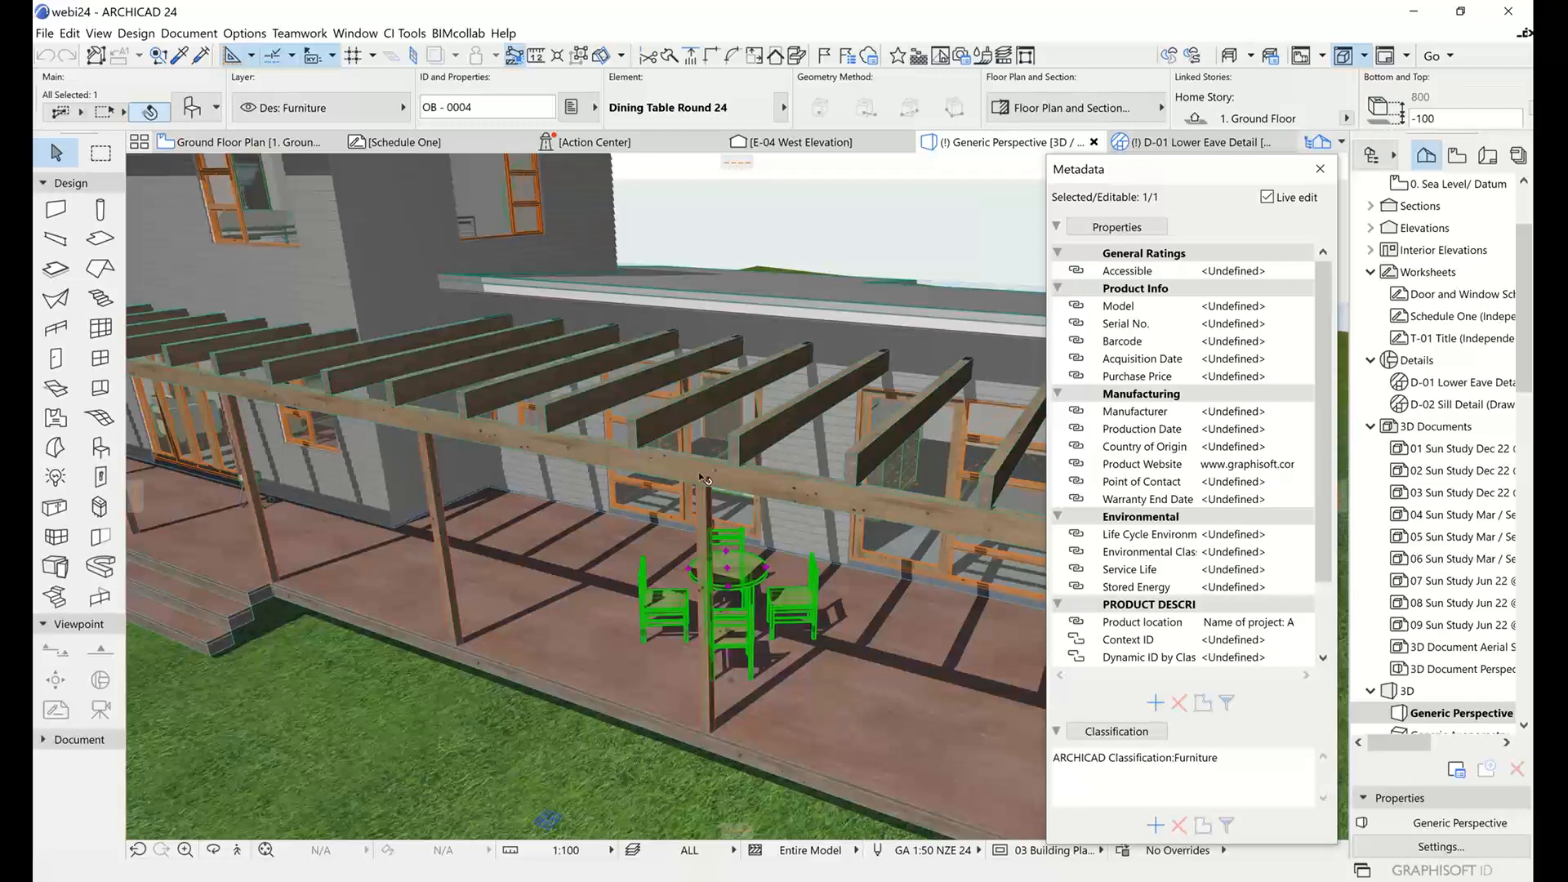
click(707, 515)
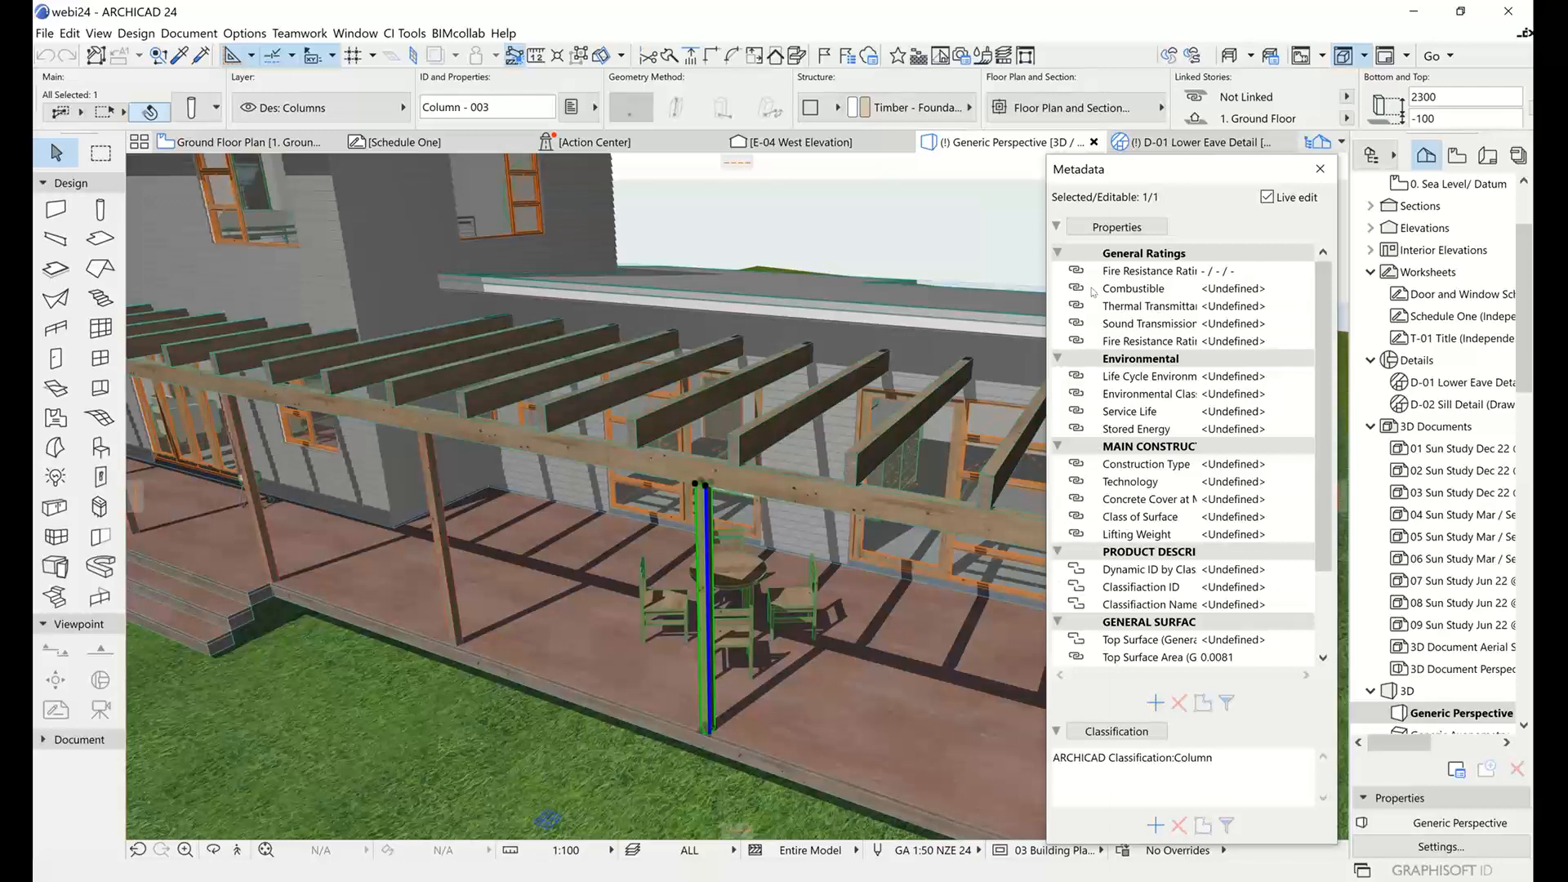
click(1162, 290)
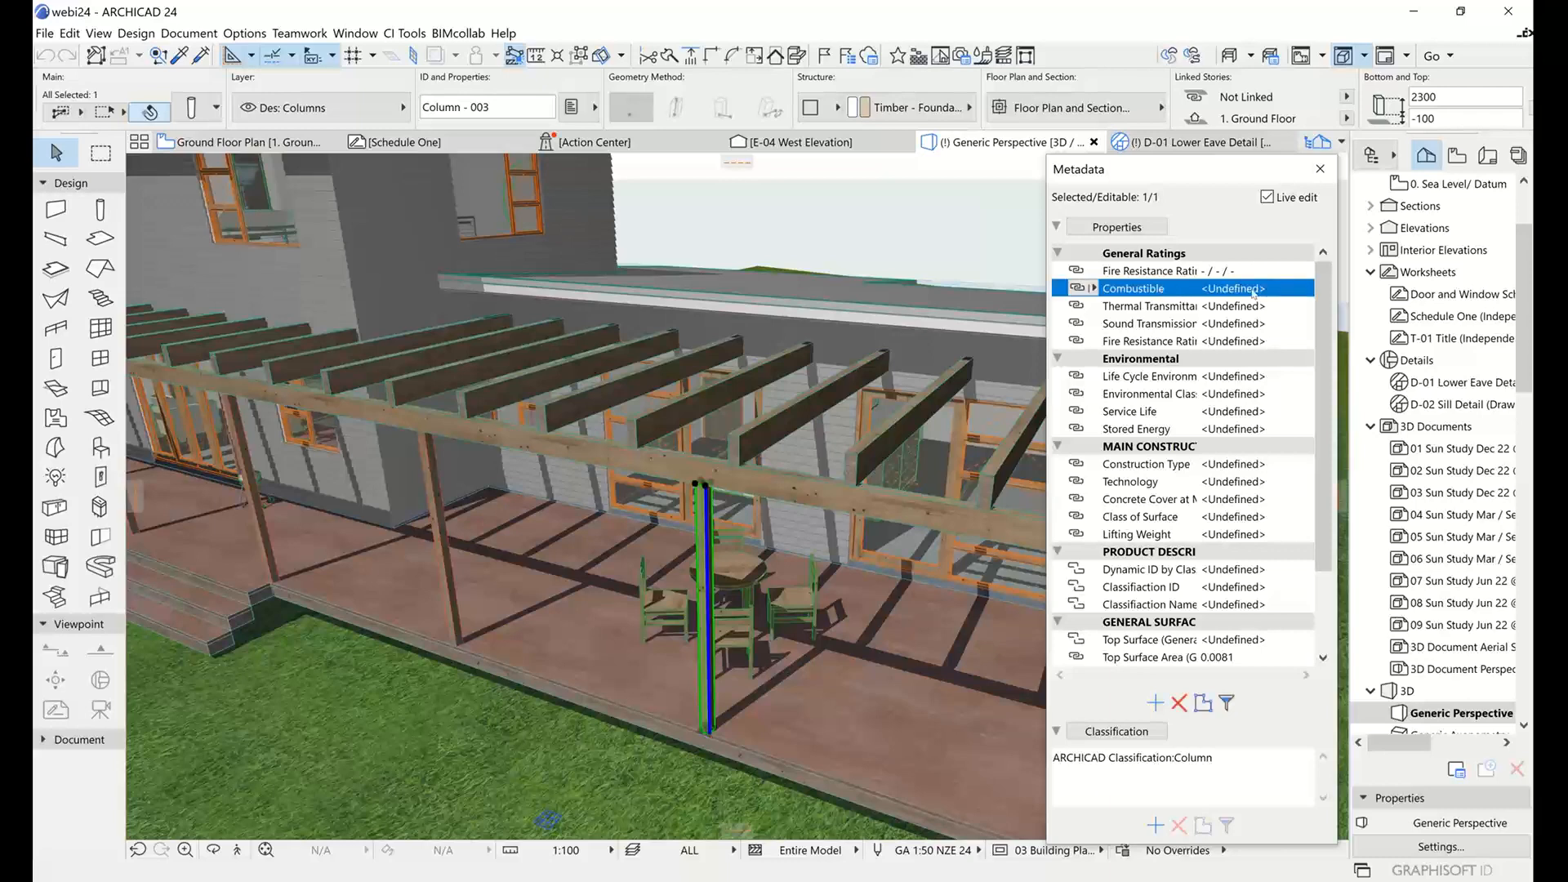
click(1086, 290)
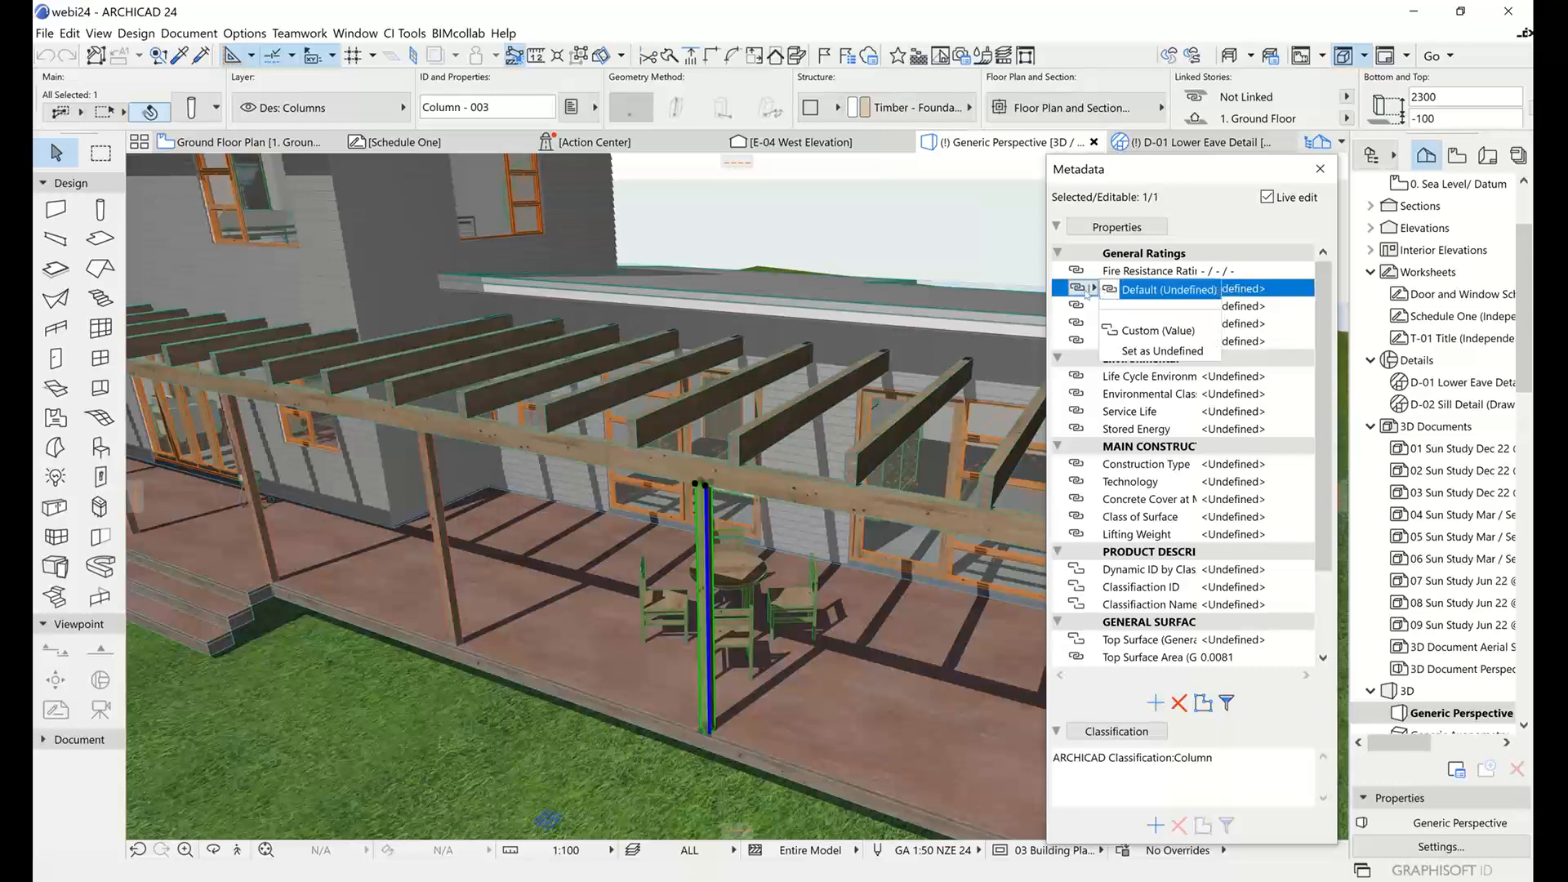
click(1136, 332)
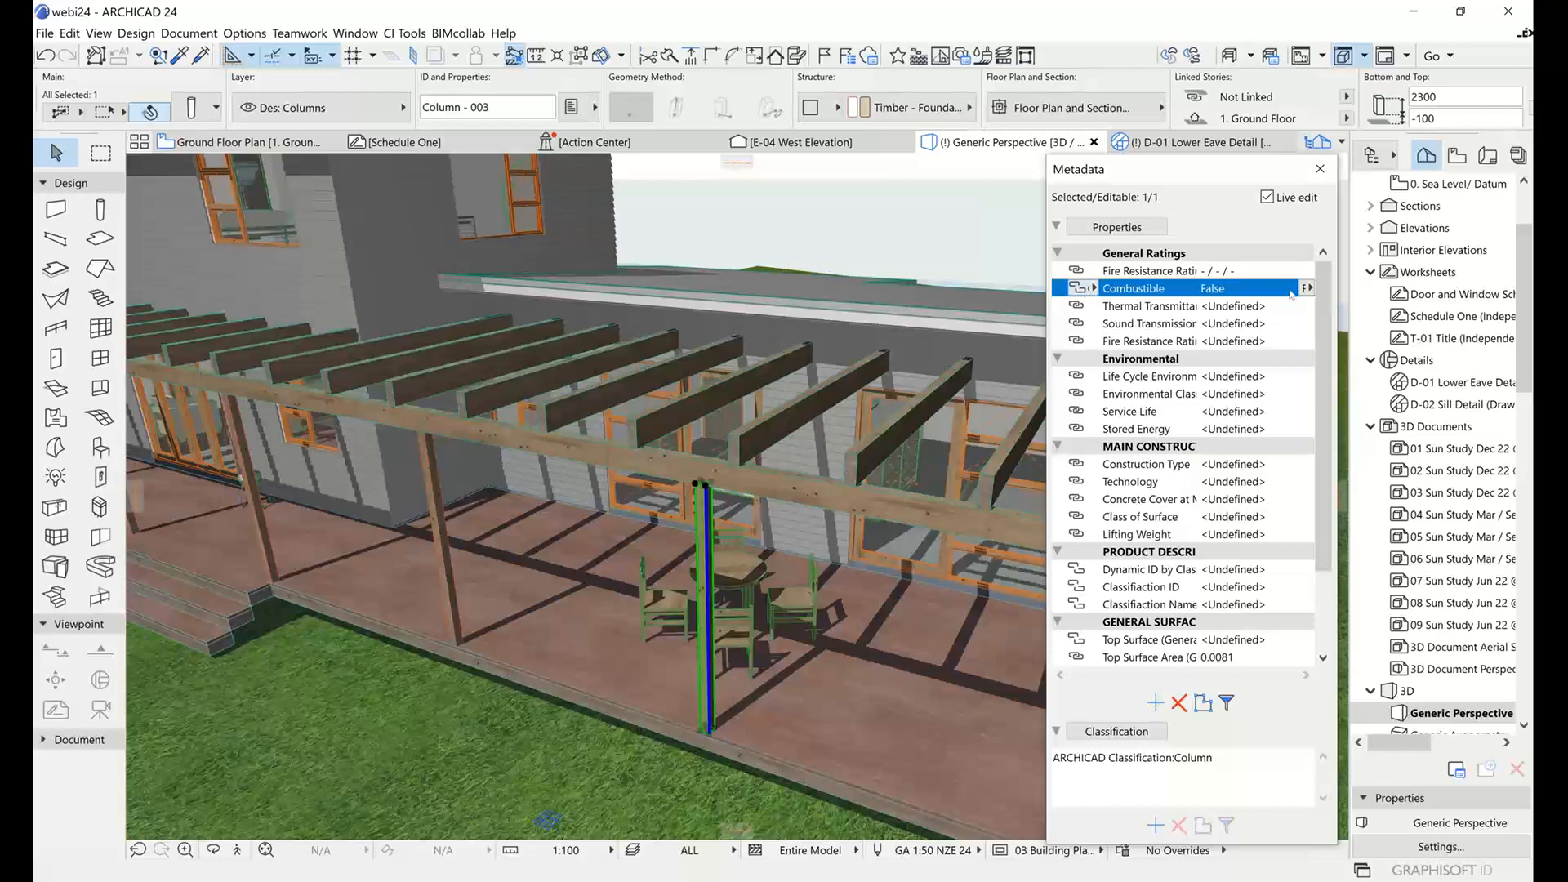
click(1307, 289)
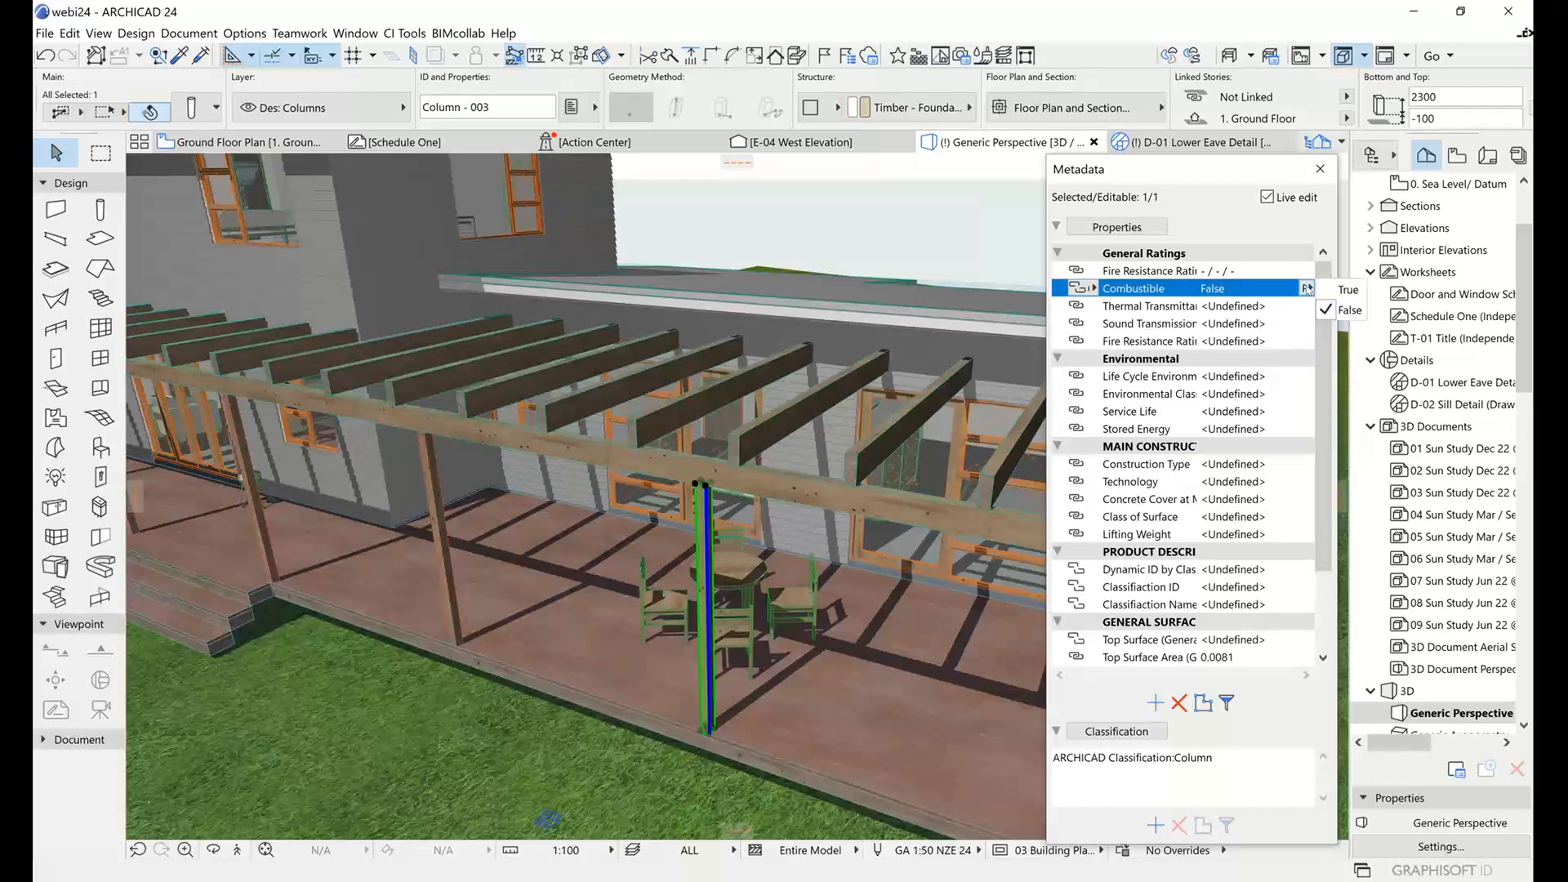
click(1348, 289)
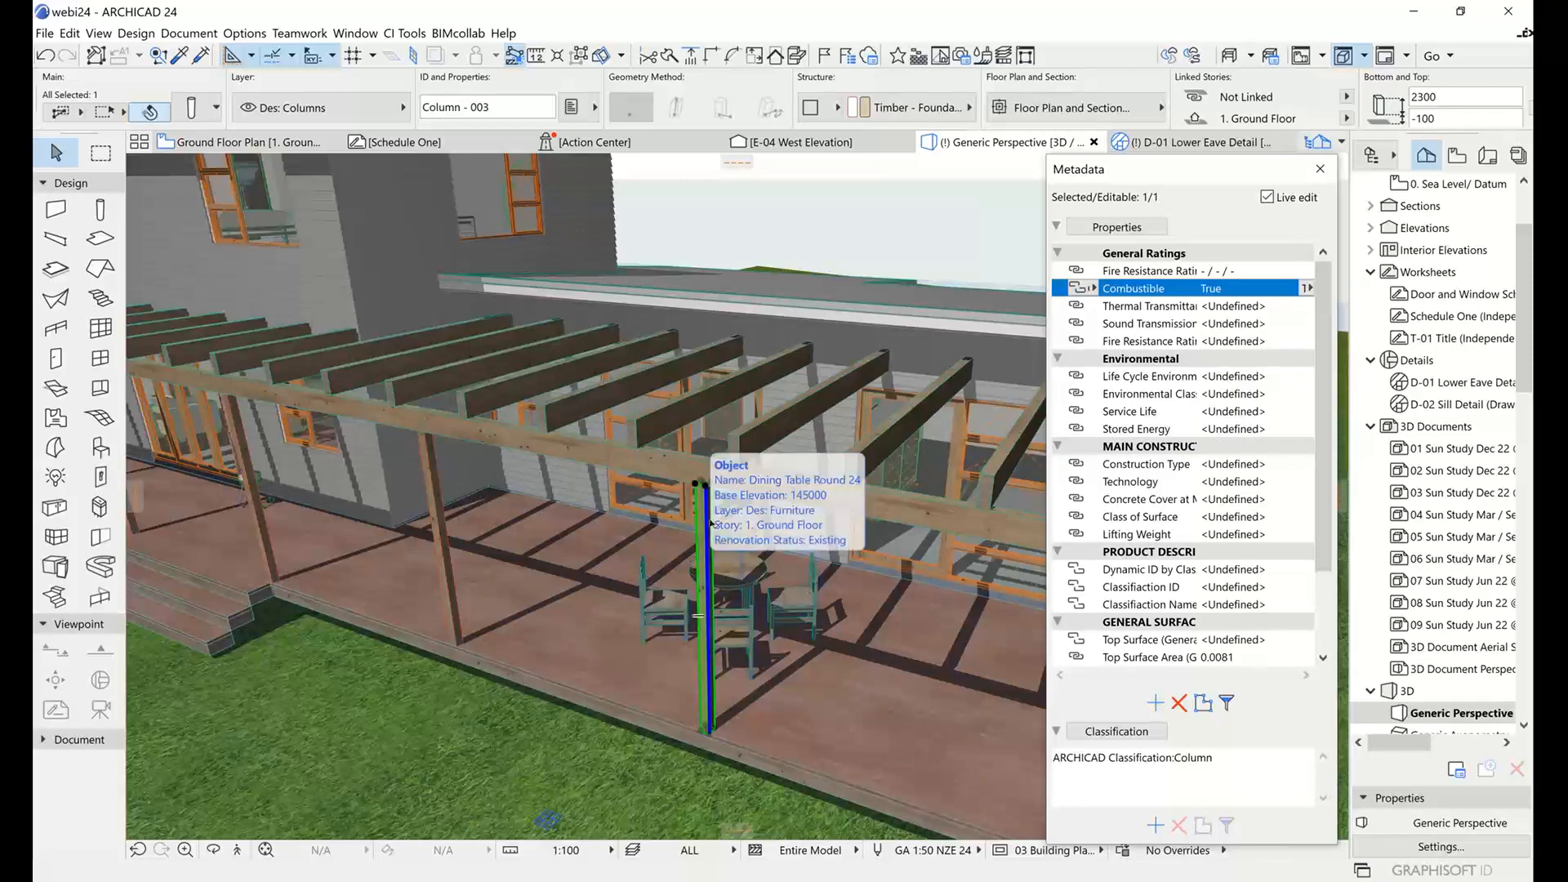
Give the long pergola edge beam's Combustible property a custom value of True, and clear the selection.
click(690, 468)
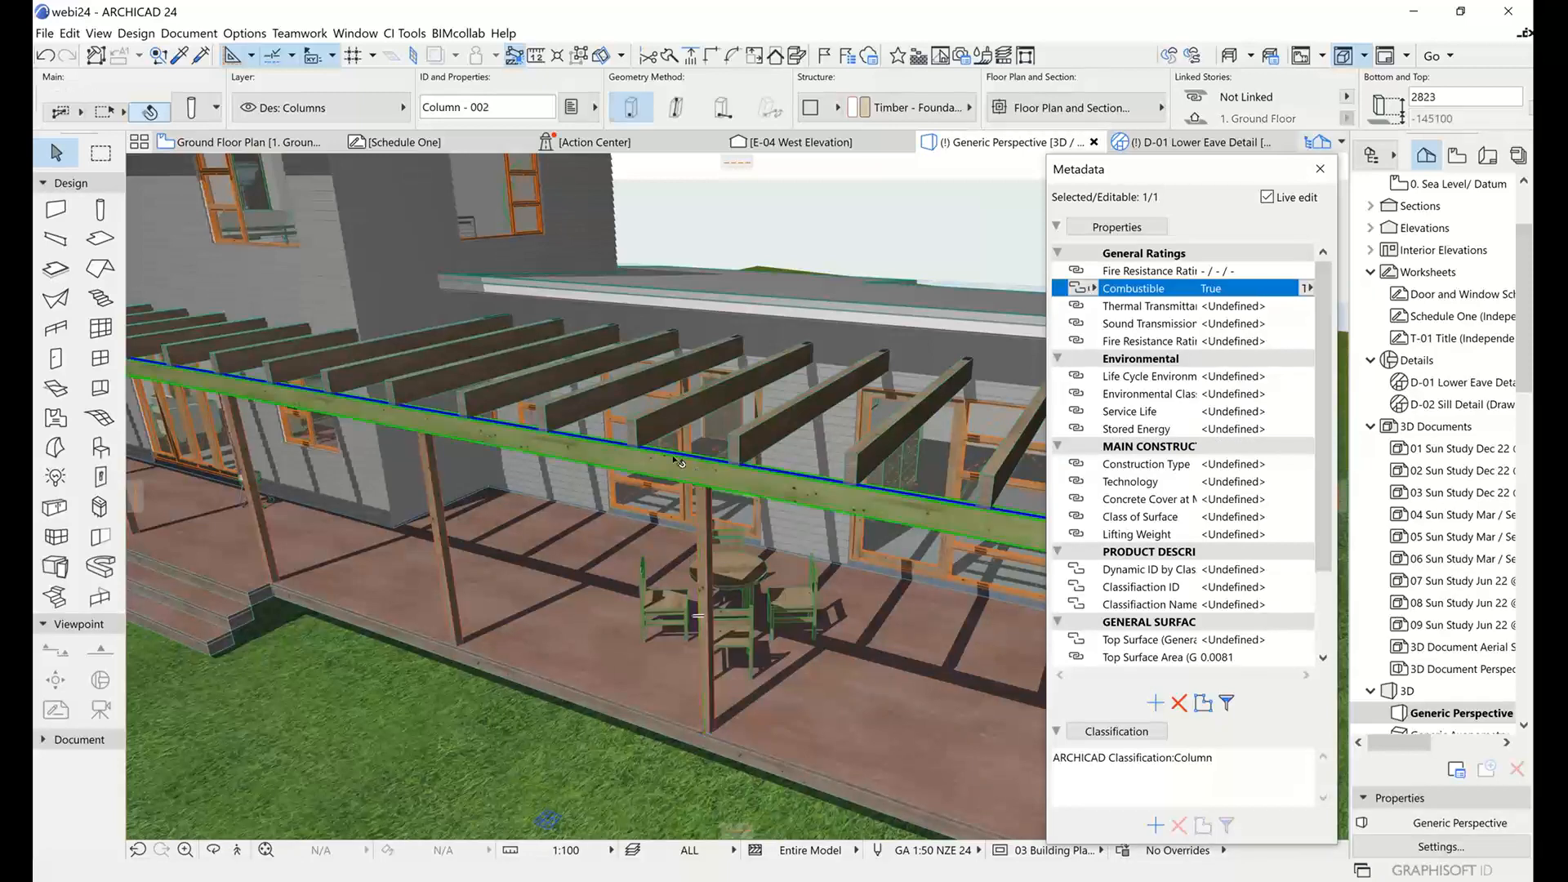
click(1159, 290)
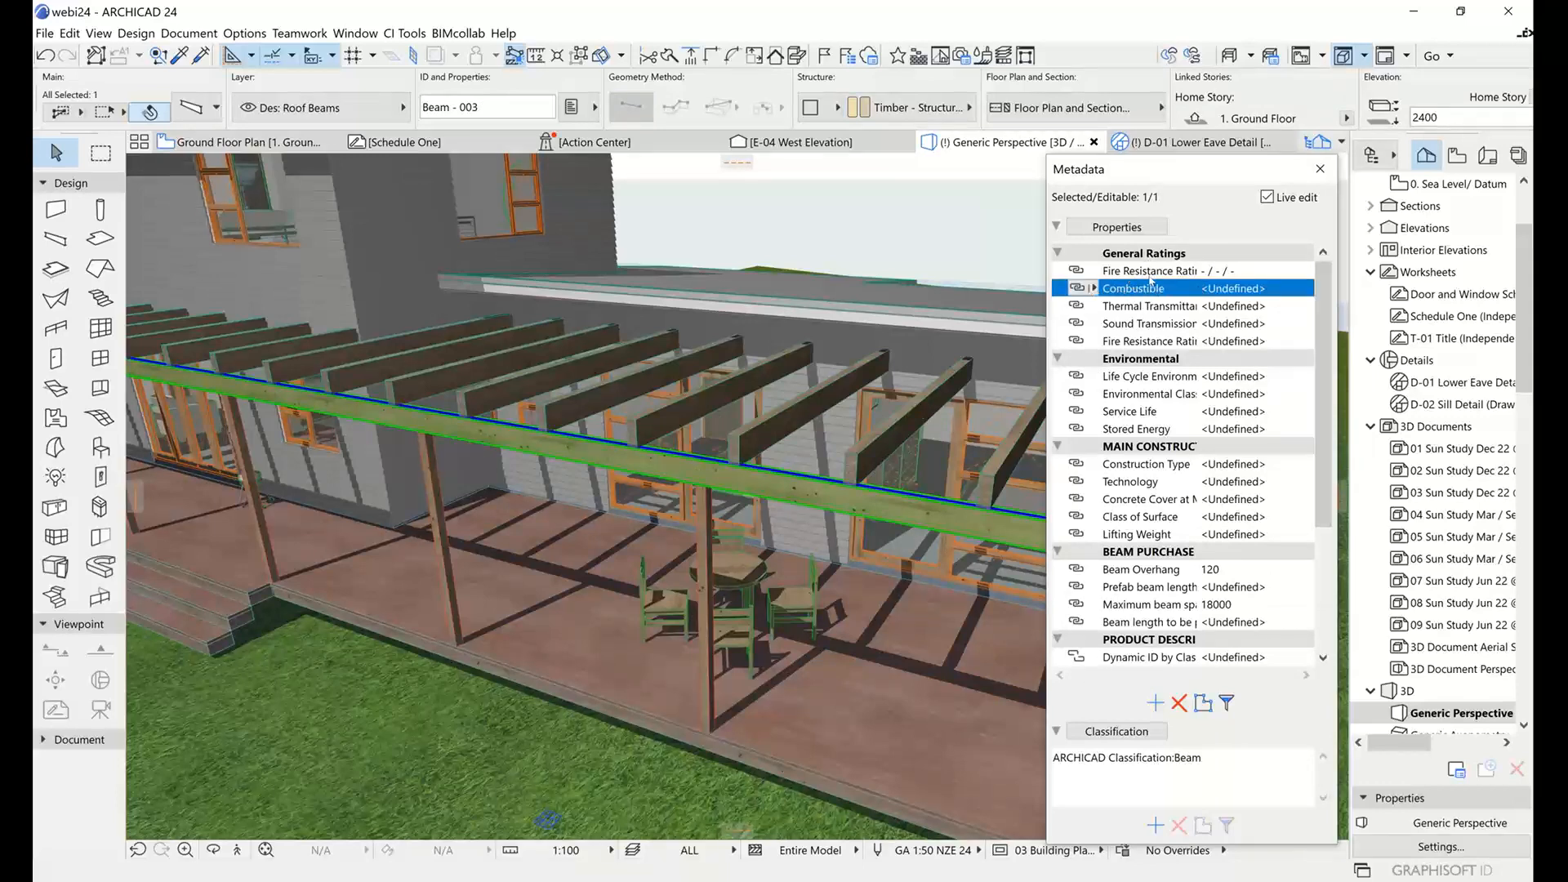
click(1079, 289)
click(1143, 331)
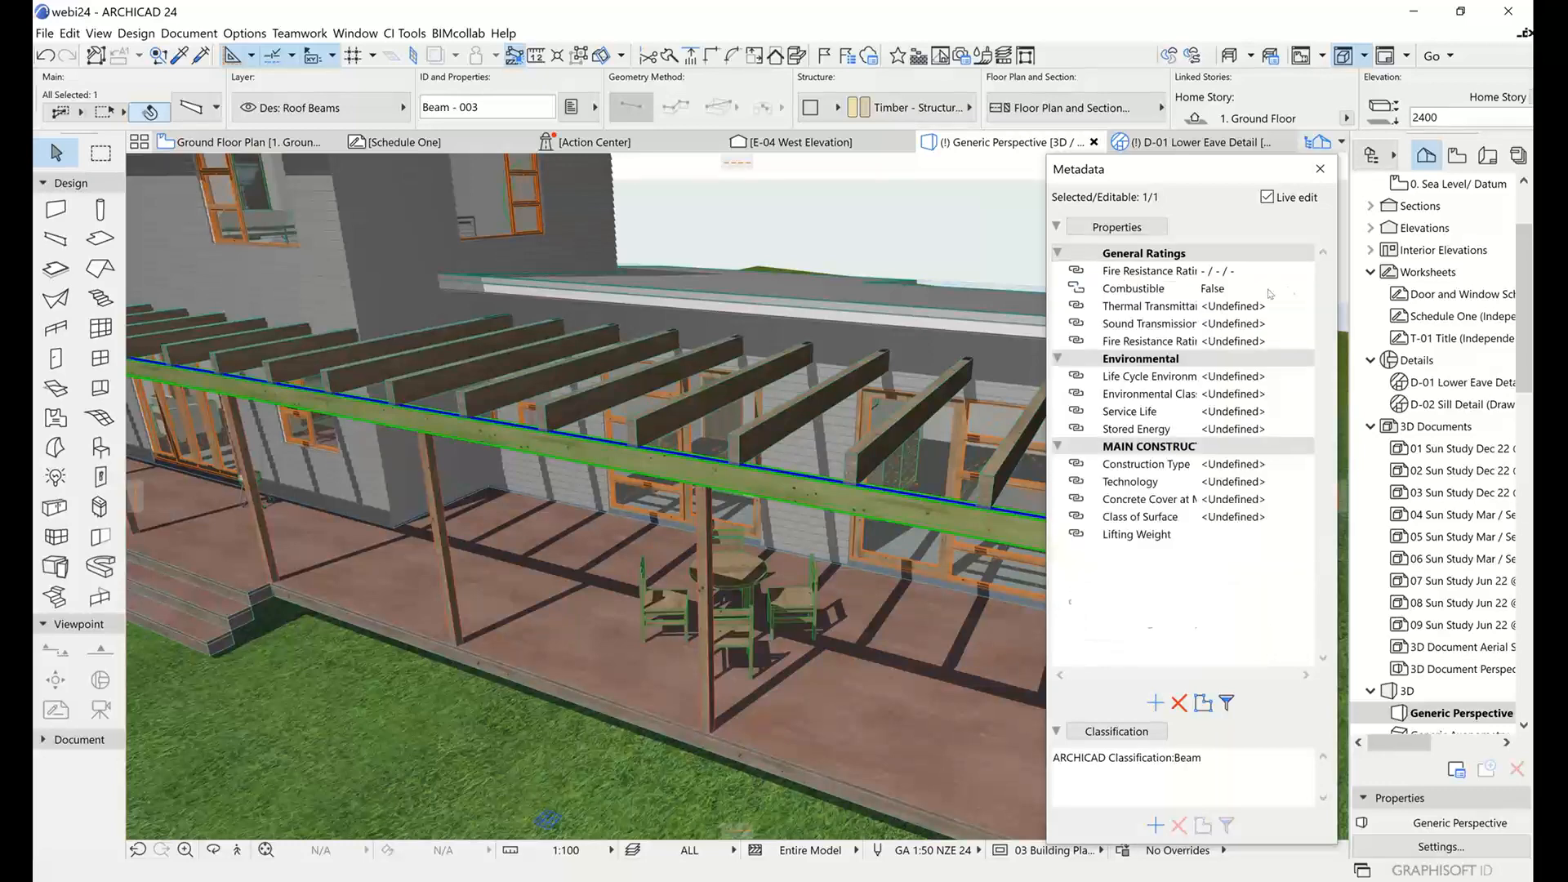
click(1308, 289)
click(1329, 290)
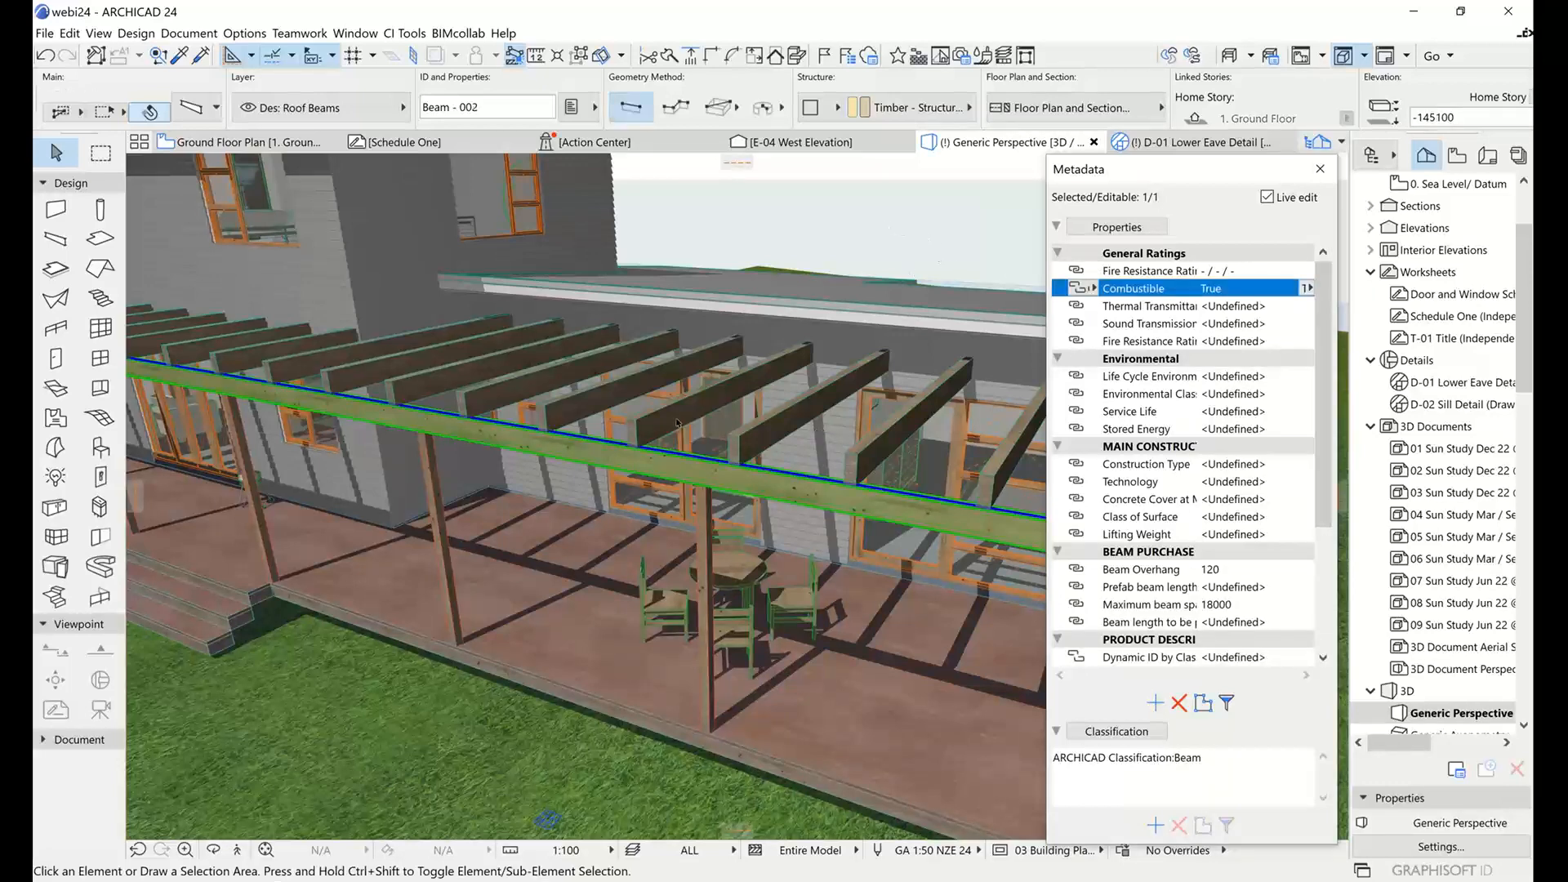
key(Escape)
Compare the Combustible property of the neighbouring pergola post with that of the post beside the dining table, and clear the selection.
click(435, 484)
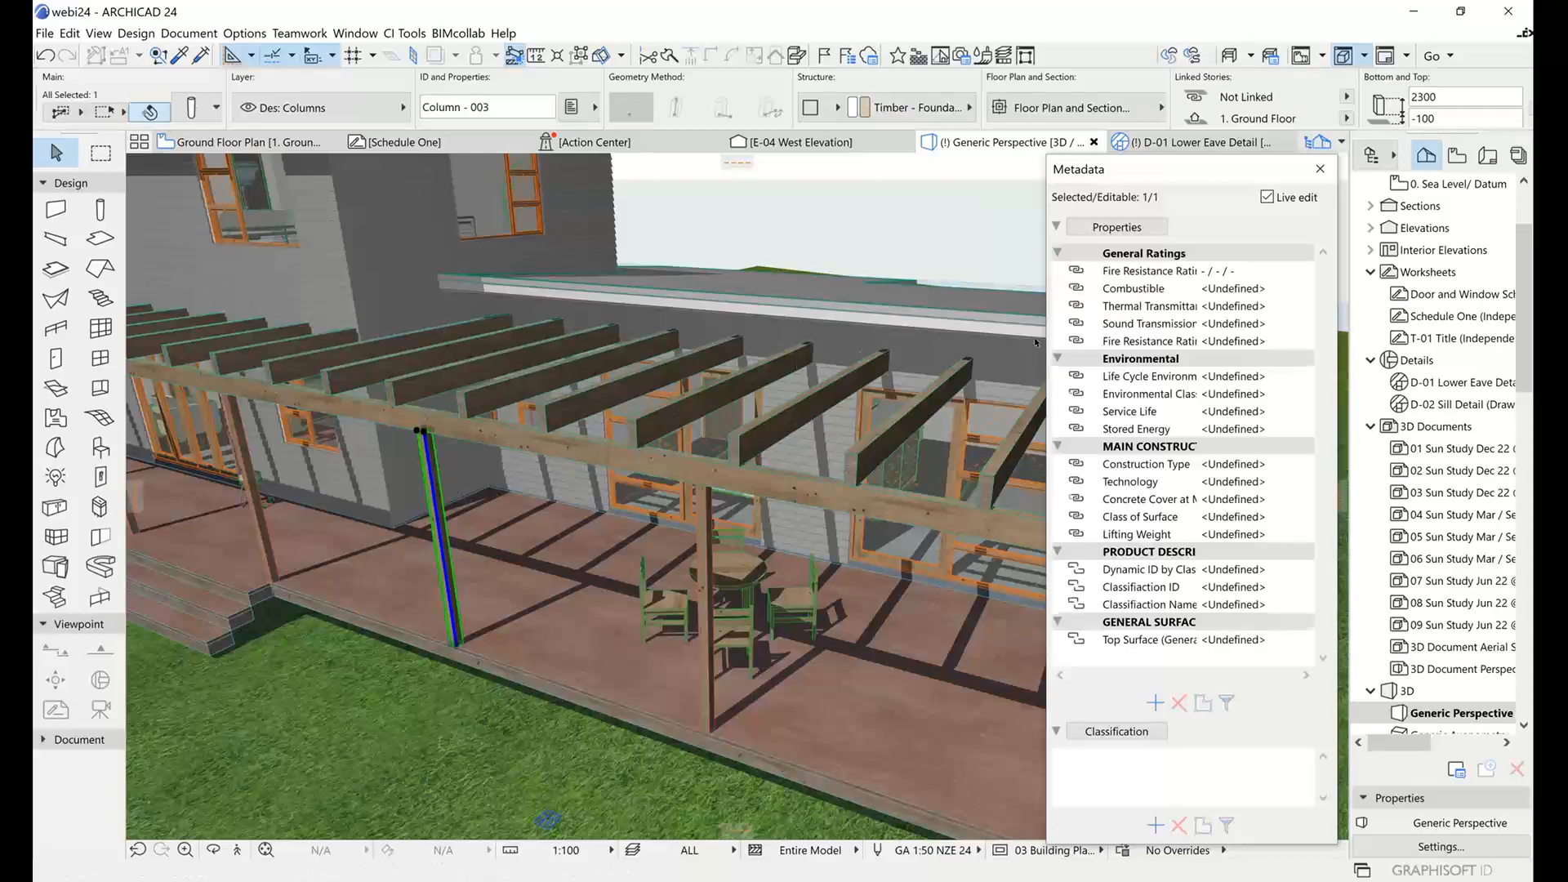
click(705, 532)
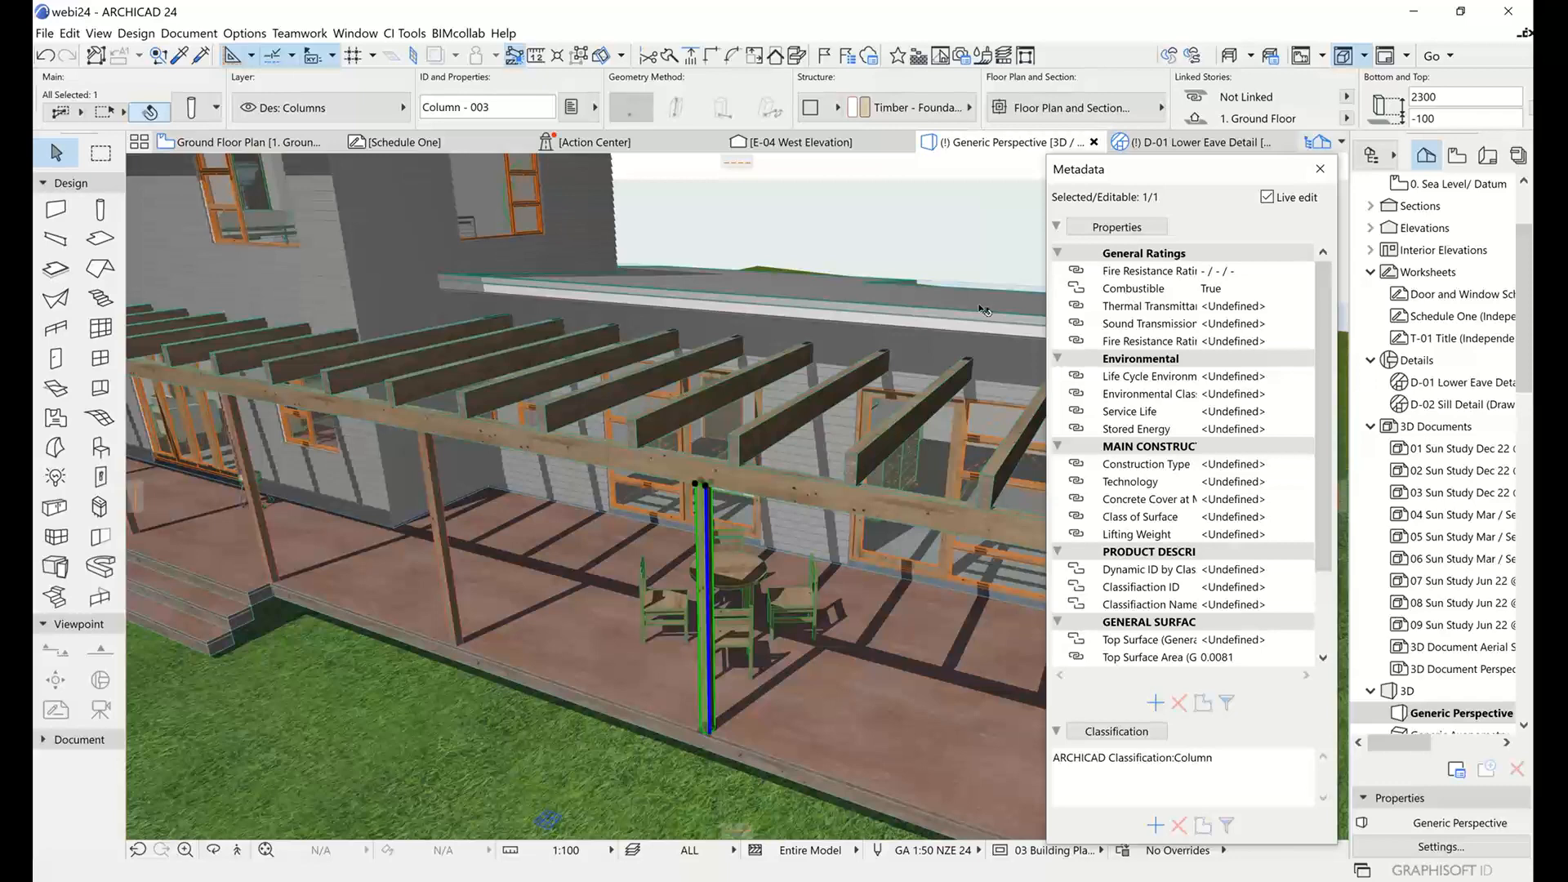
mouse_move(758, 451)
shift+middle_drag(876, 354, 739, 417)
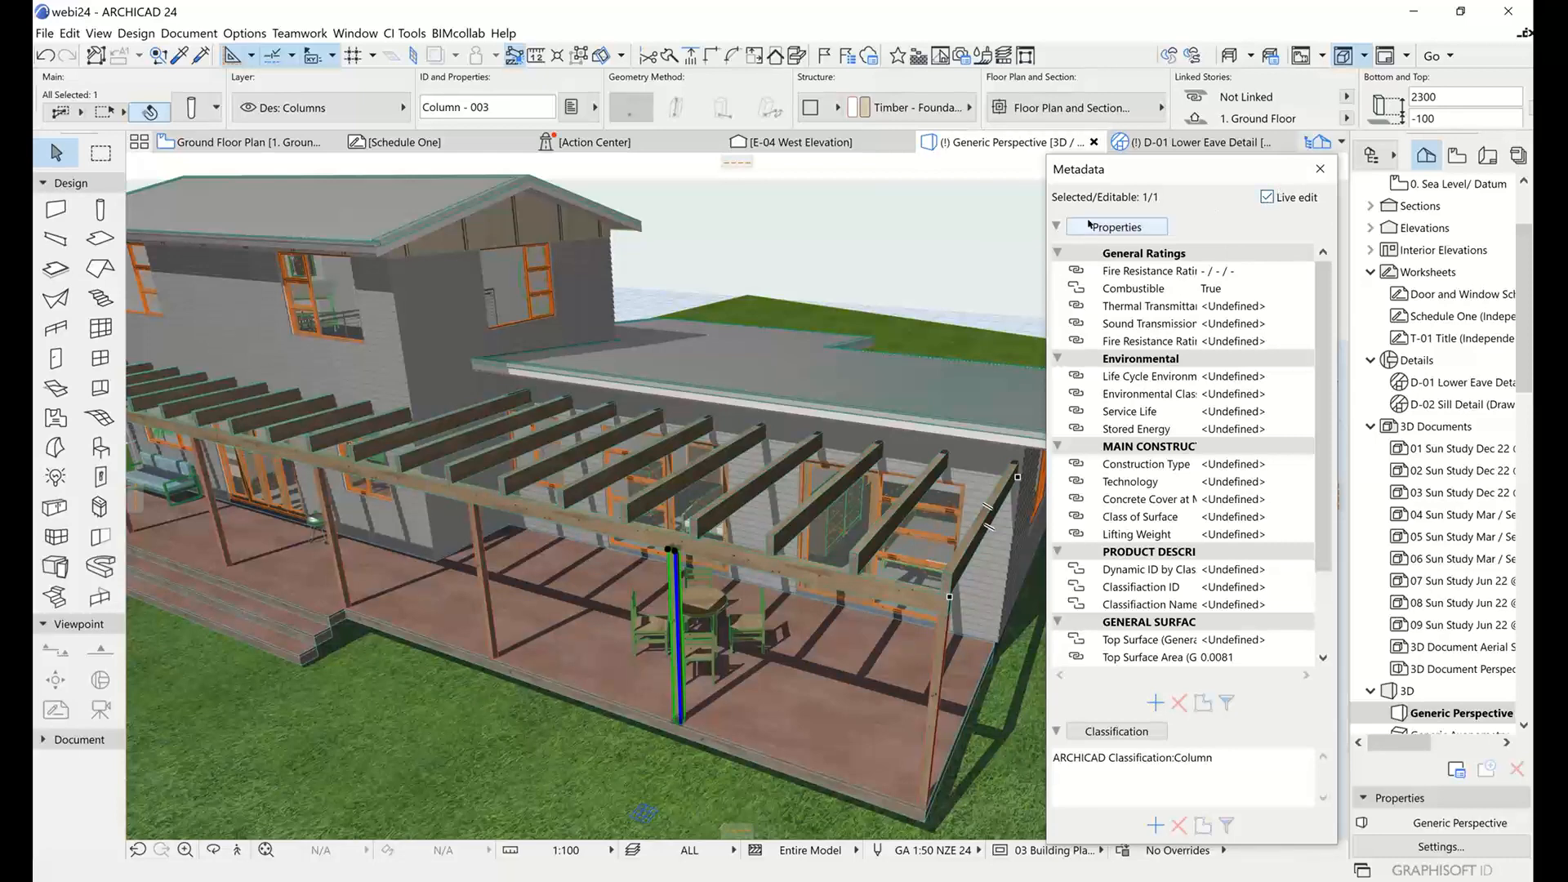
click(894, 243)
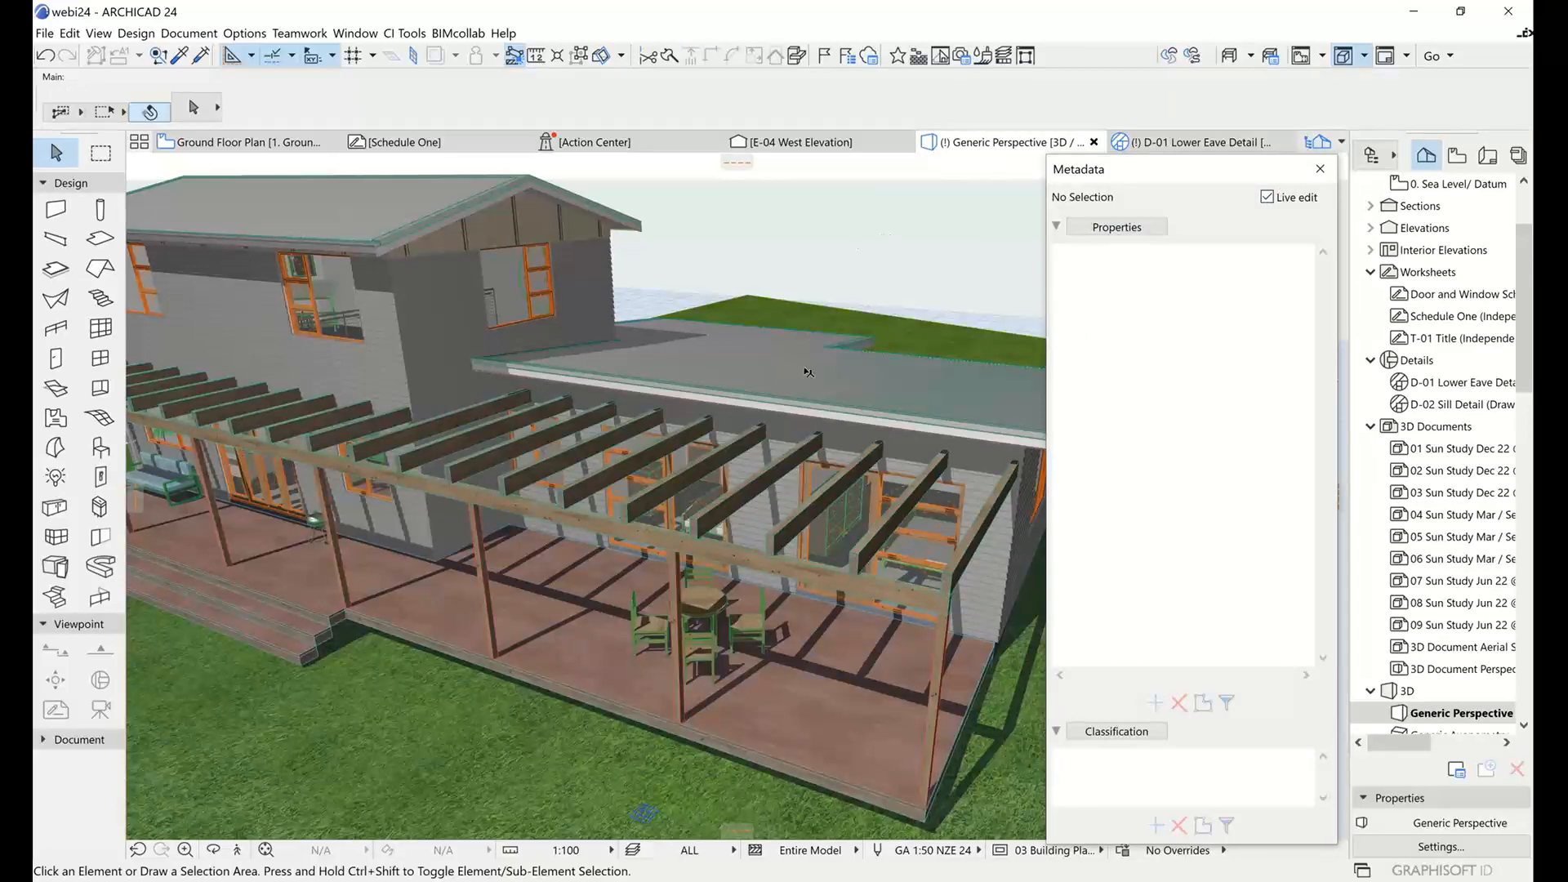
Select the rafter above the dining table, turn off Live edit, pick up its properties into the Metadata palette and deselect it.
click(752, 489)
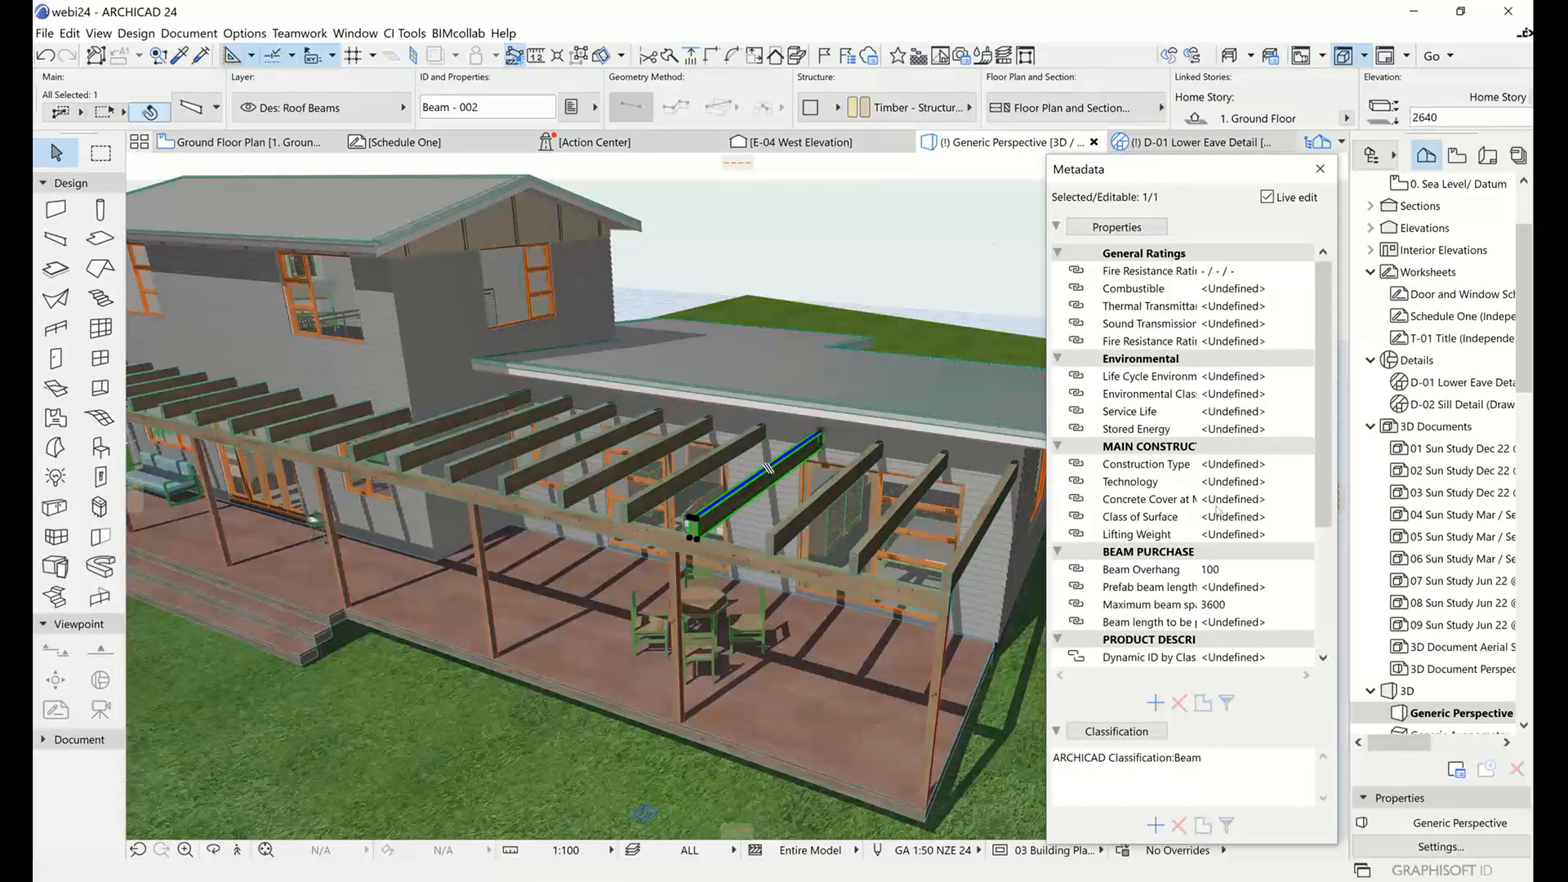
click(1266, 198)
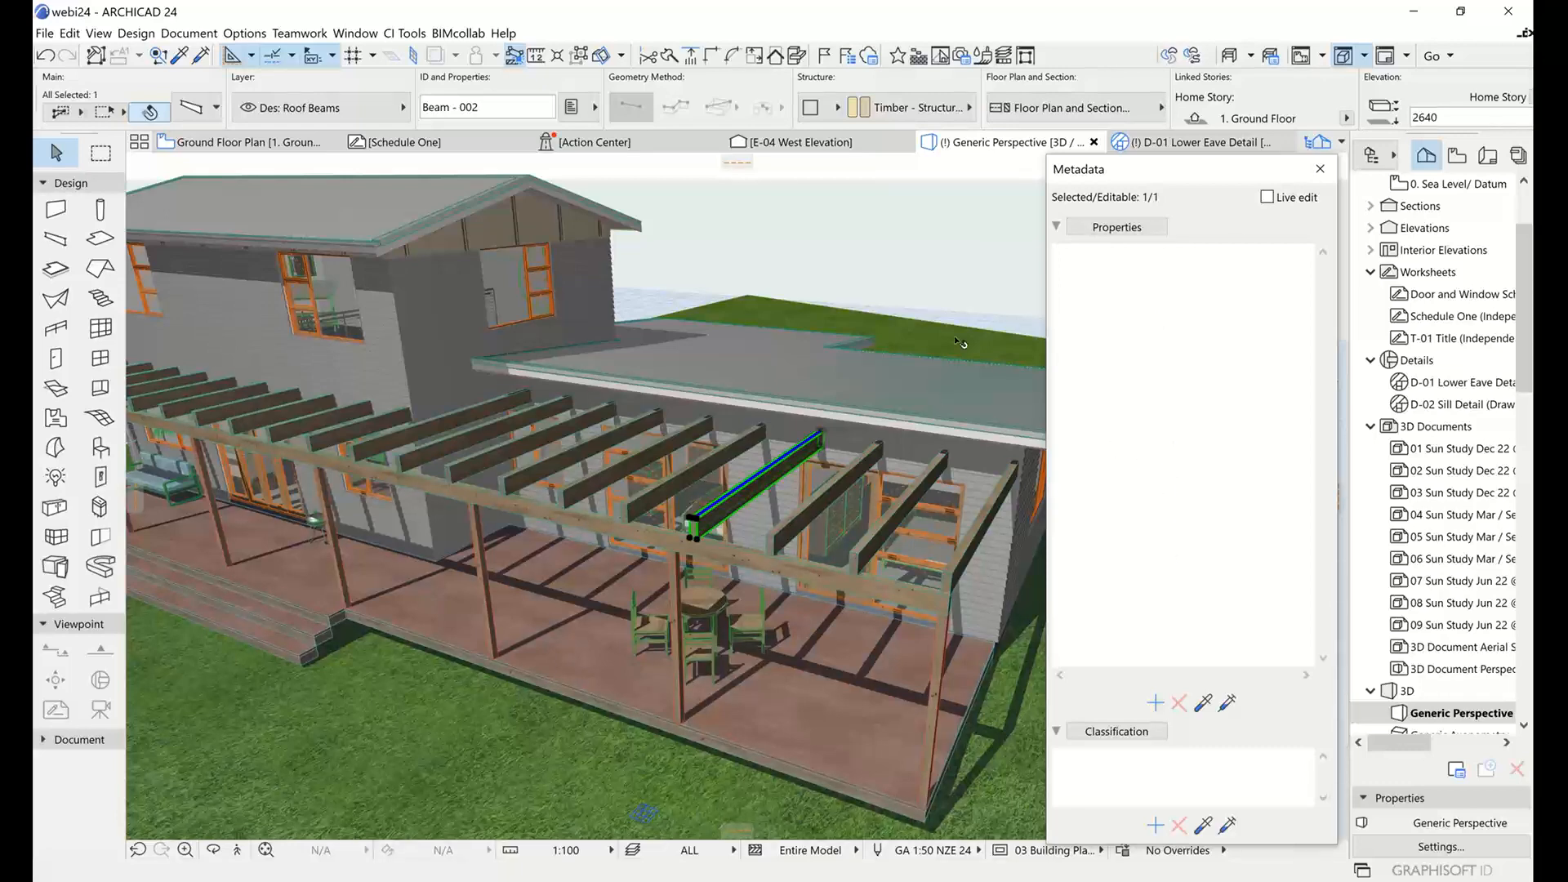
mouse_move(934, 333)
click(1203, 703)
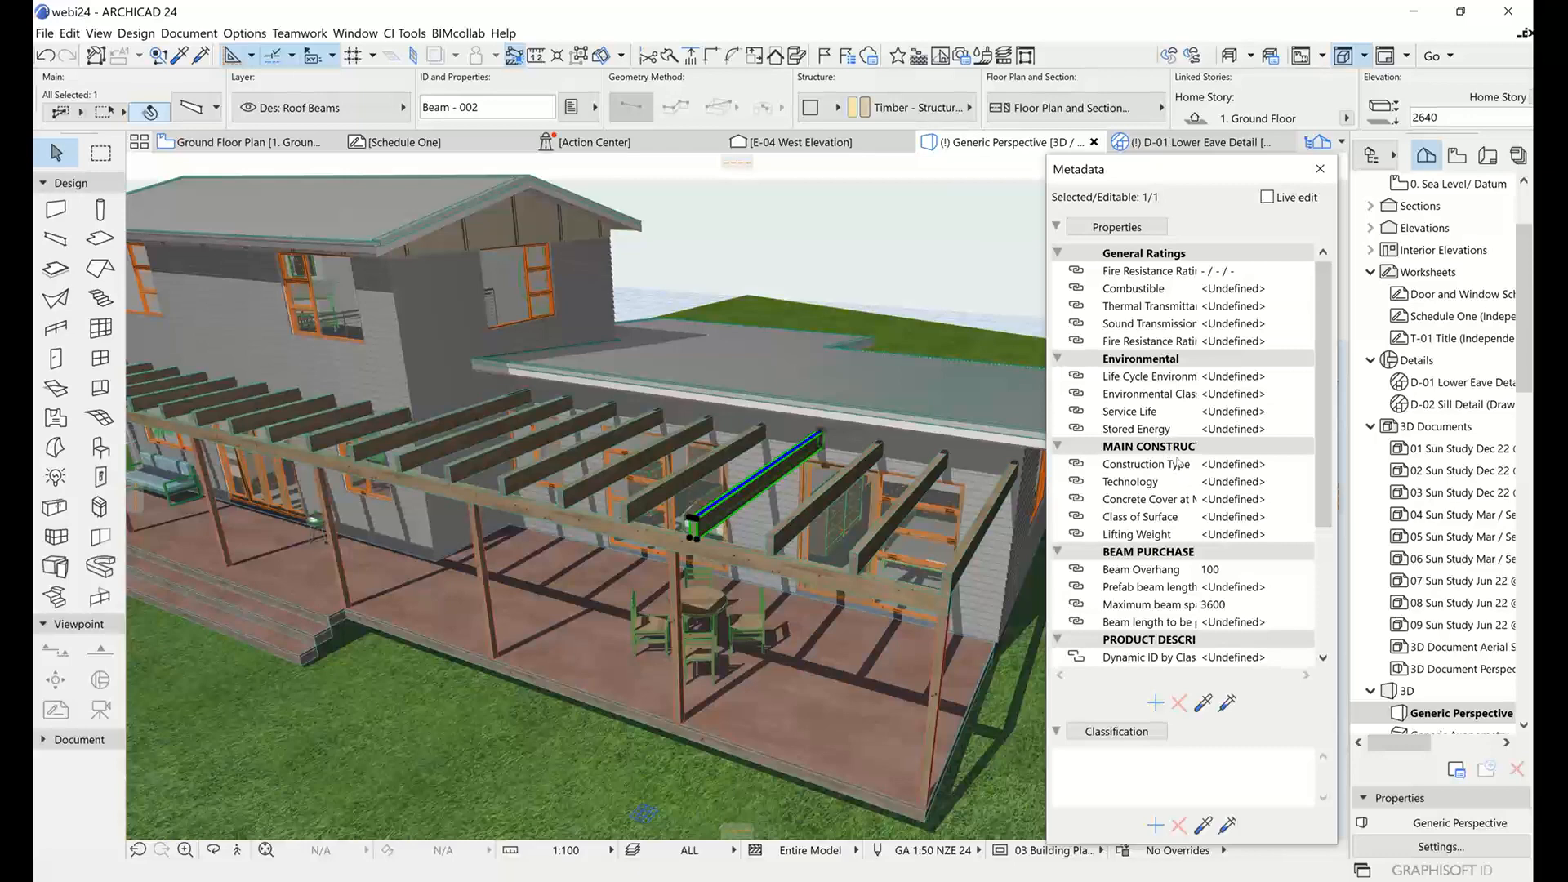
click(796, 260)
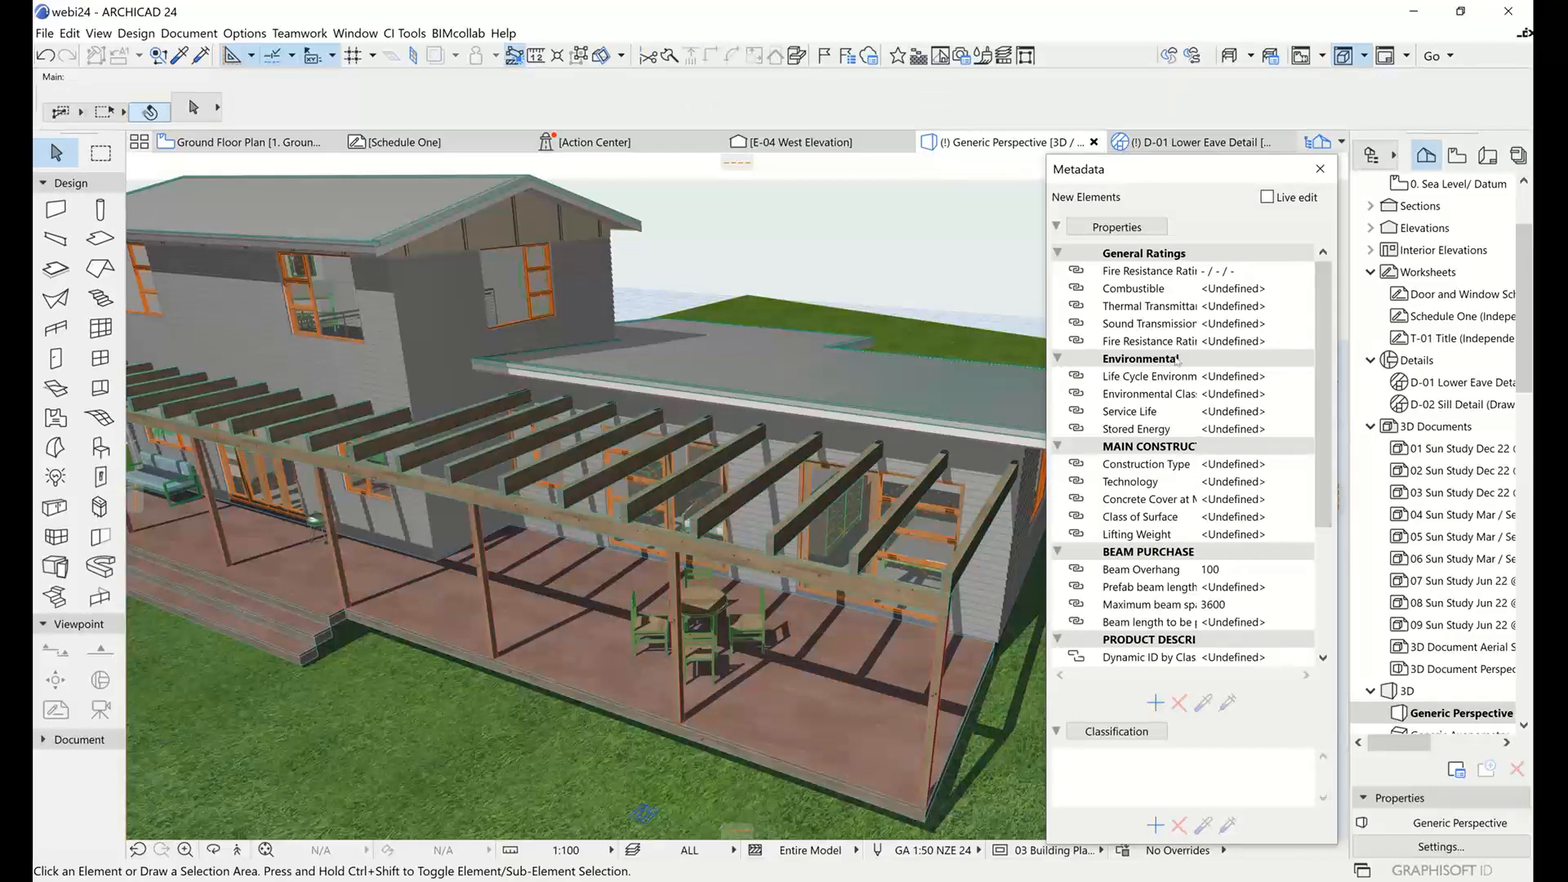
Give the Combustible property in the picked-up property set a custom value of False.
click(1125, 290)
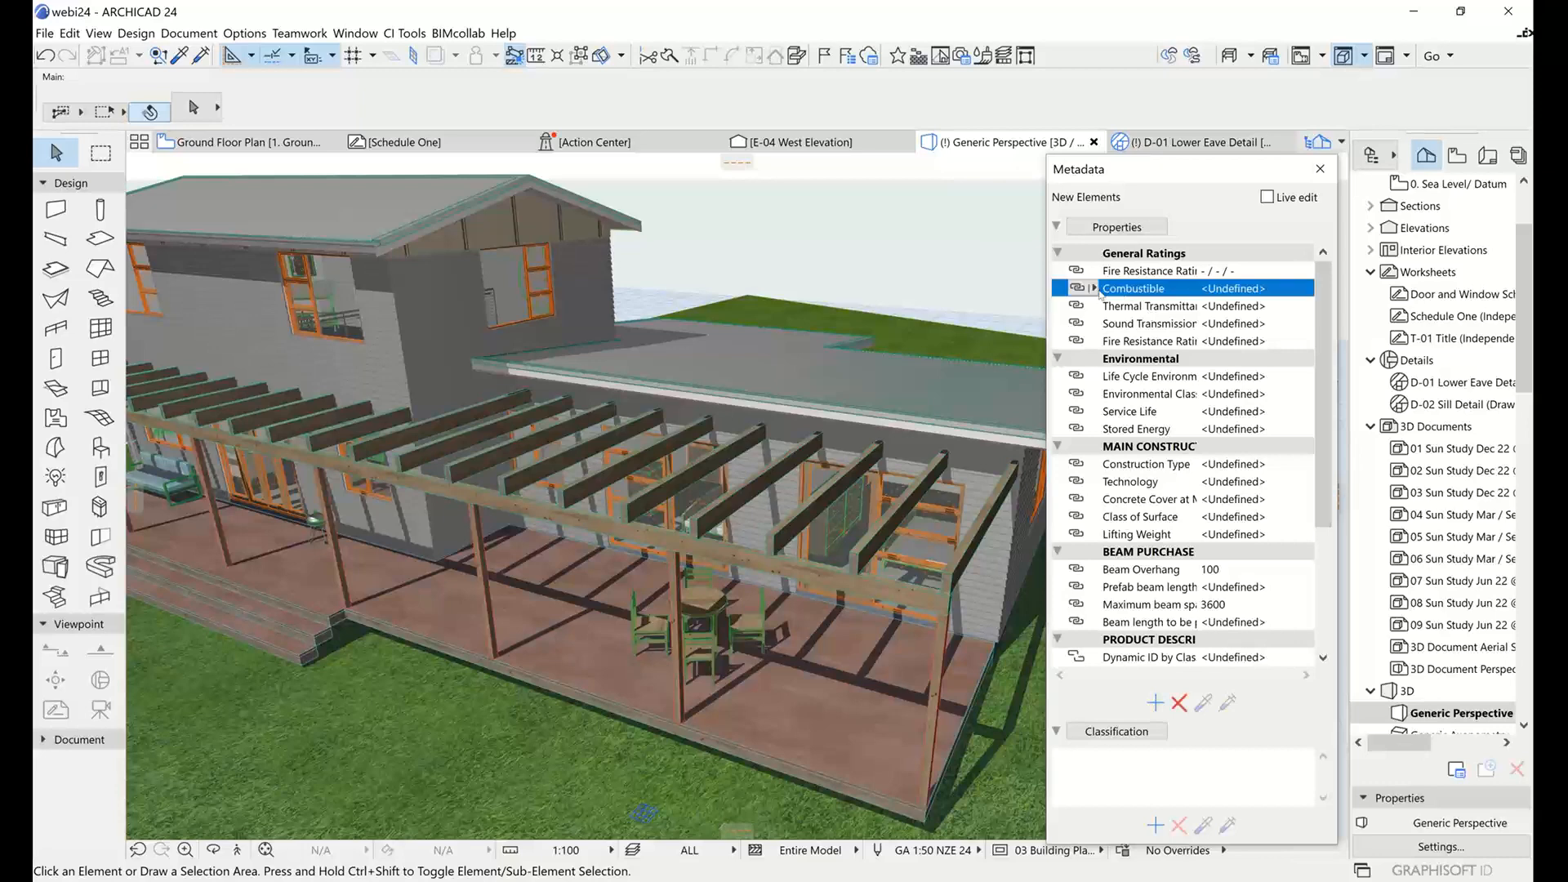
click(1076, 289)
click(1157, 320)
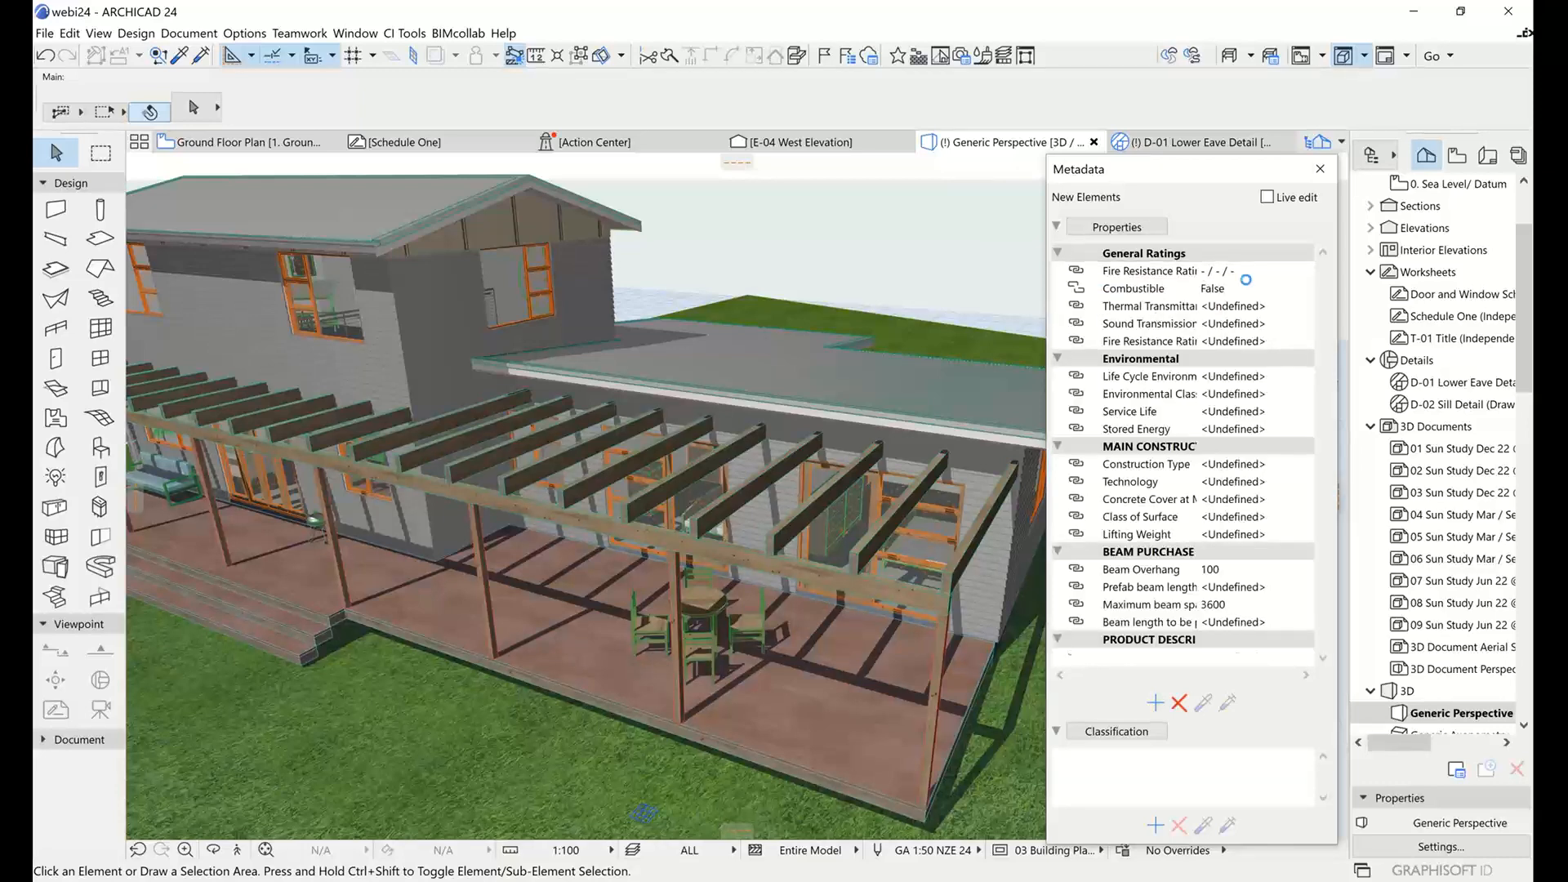
click(1306, 288)
click(1307, 288)
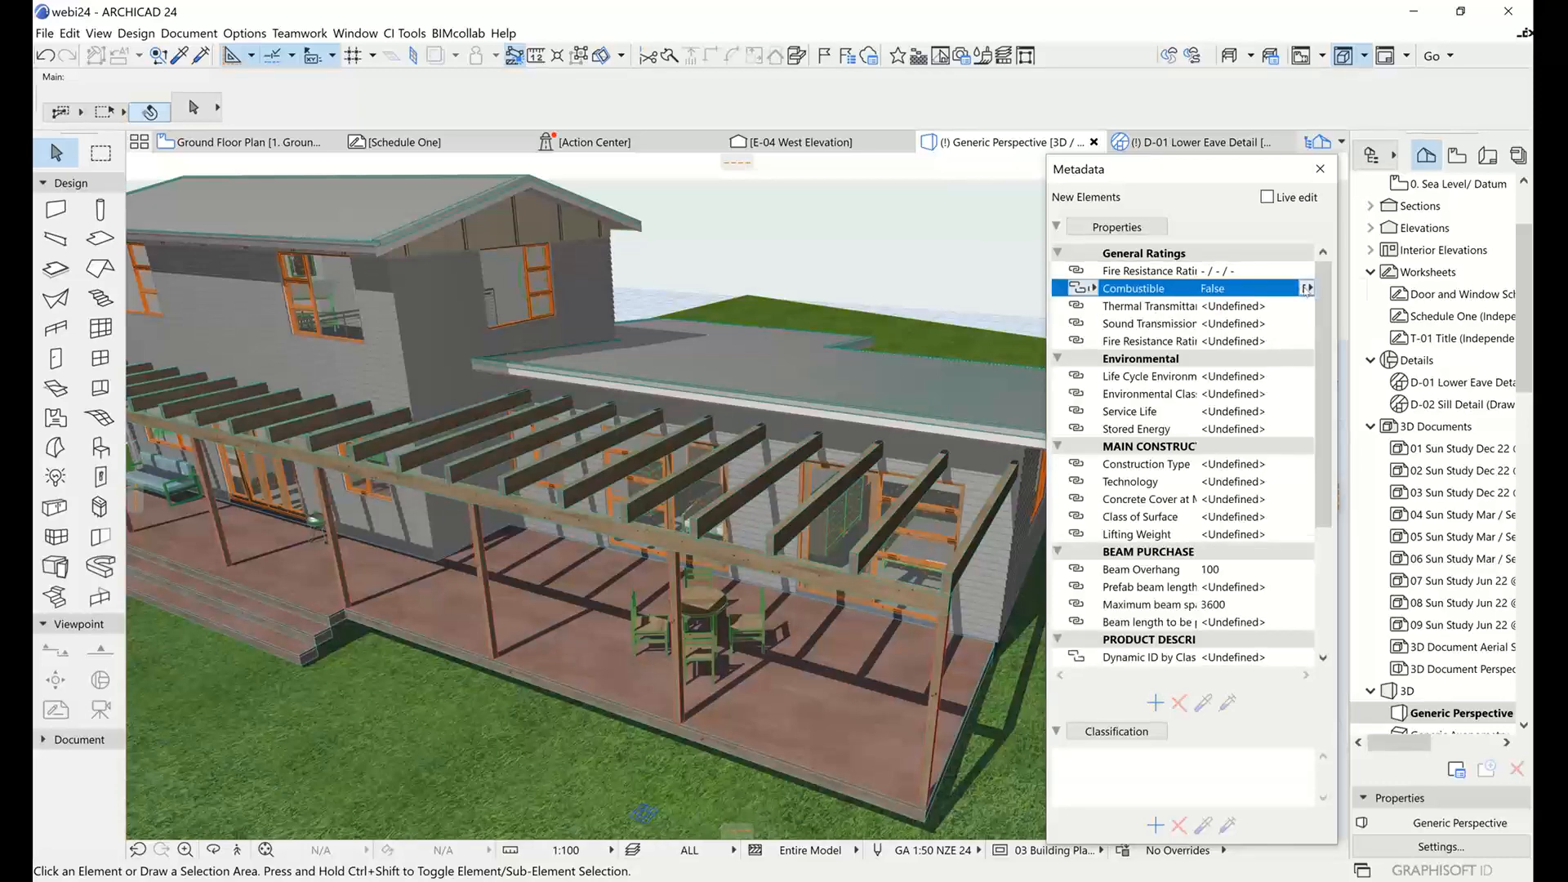
Give the Thermal Transmittance property in the picked-up set a custom value of 8.
click(1138, 308)
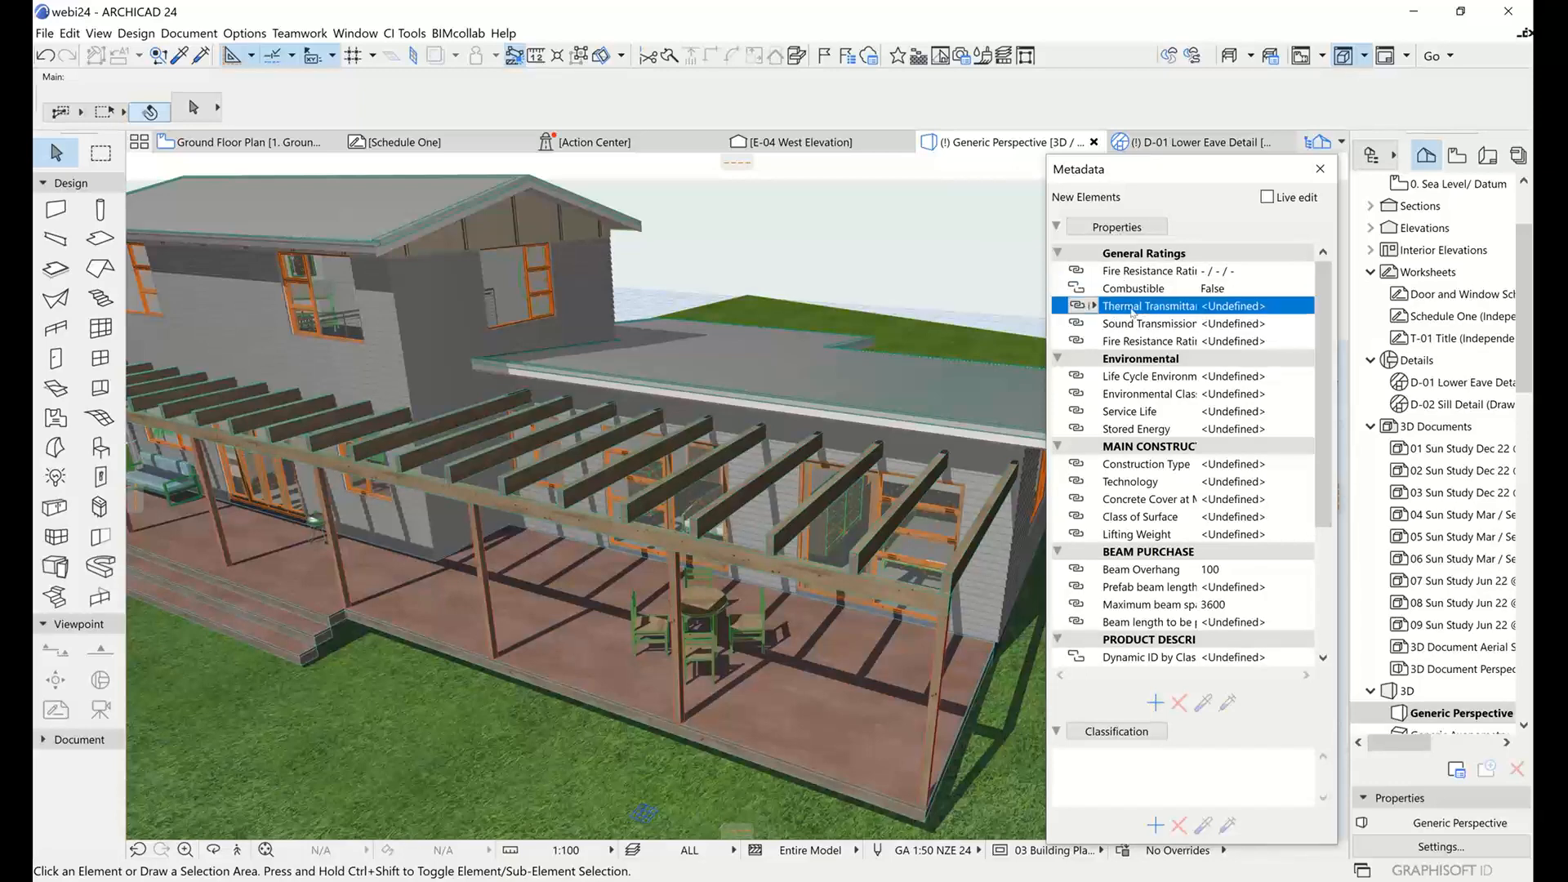
click(1079, 306)
click(1140, 349)
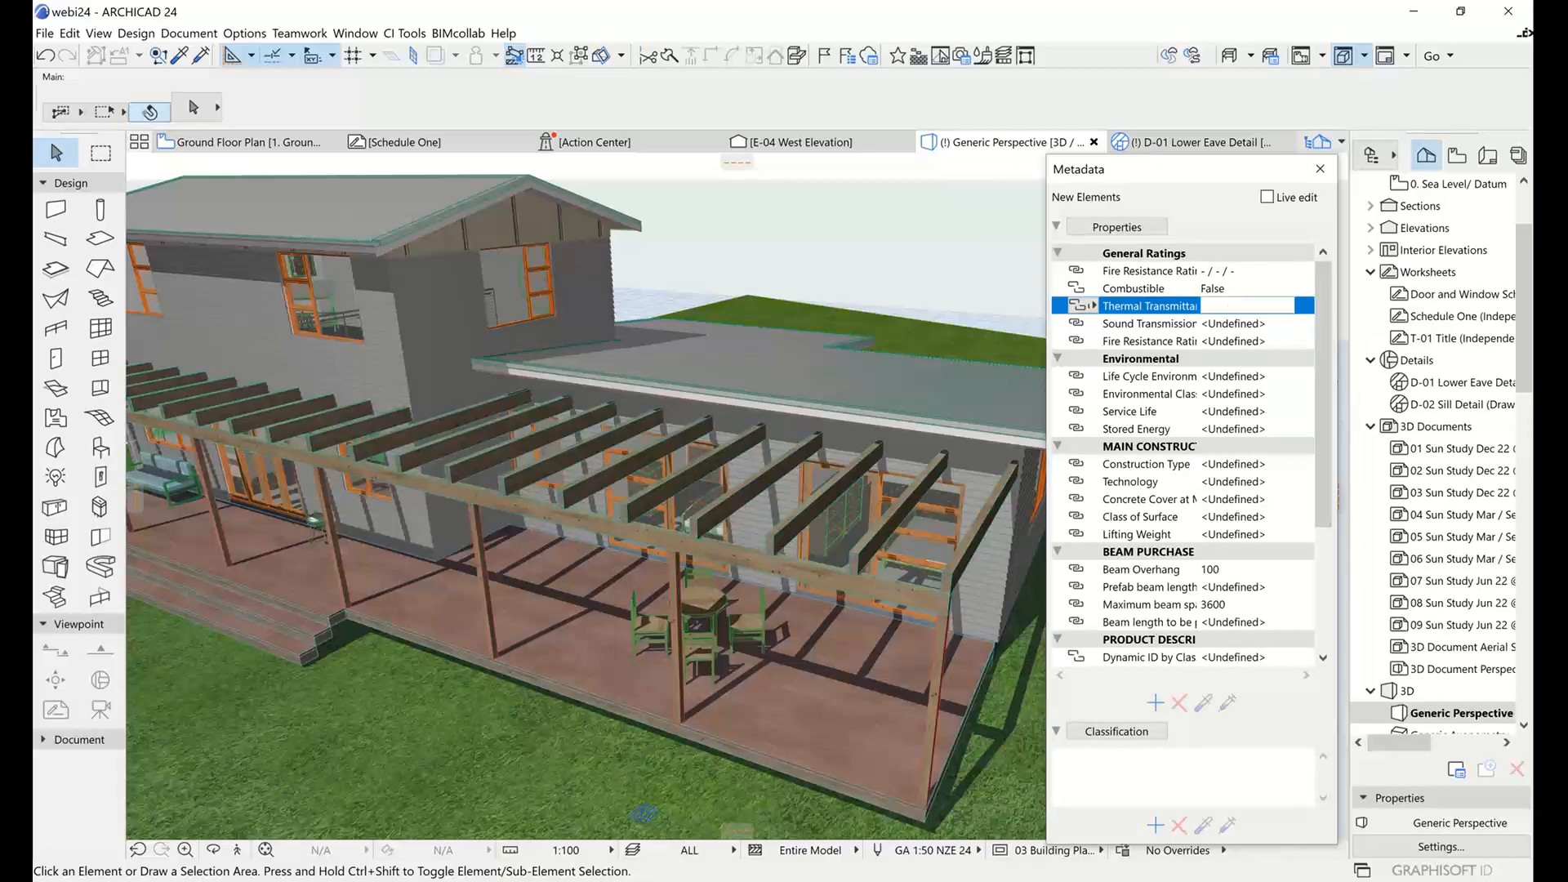
text(8)
click(1243, 323)
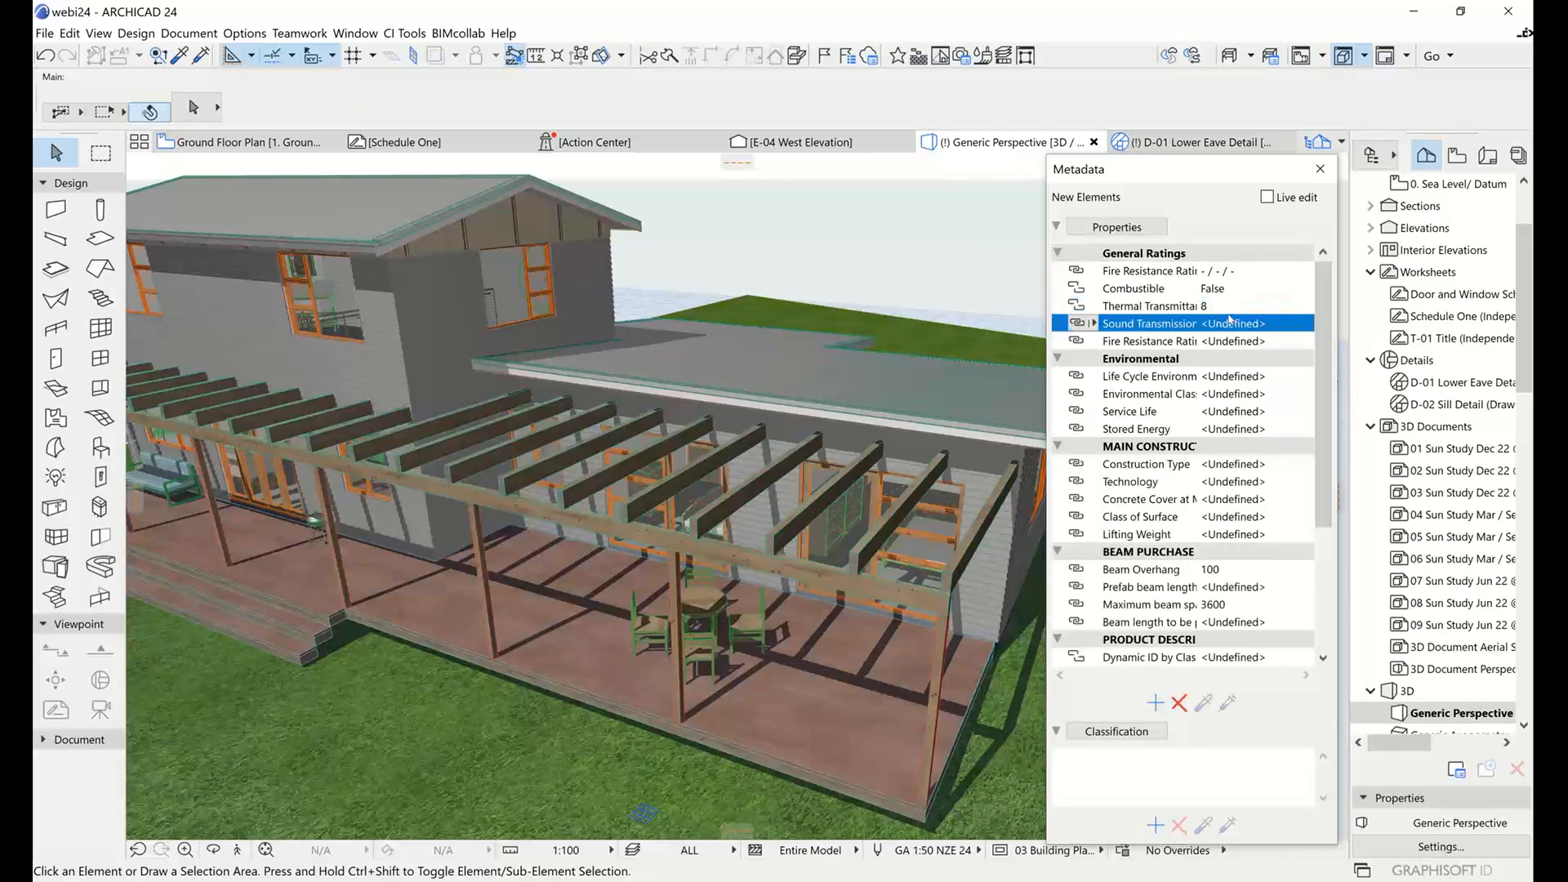
click(1151, 279)
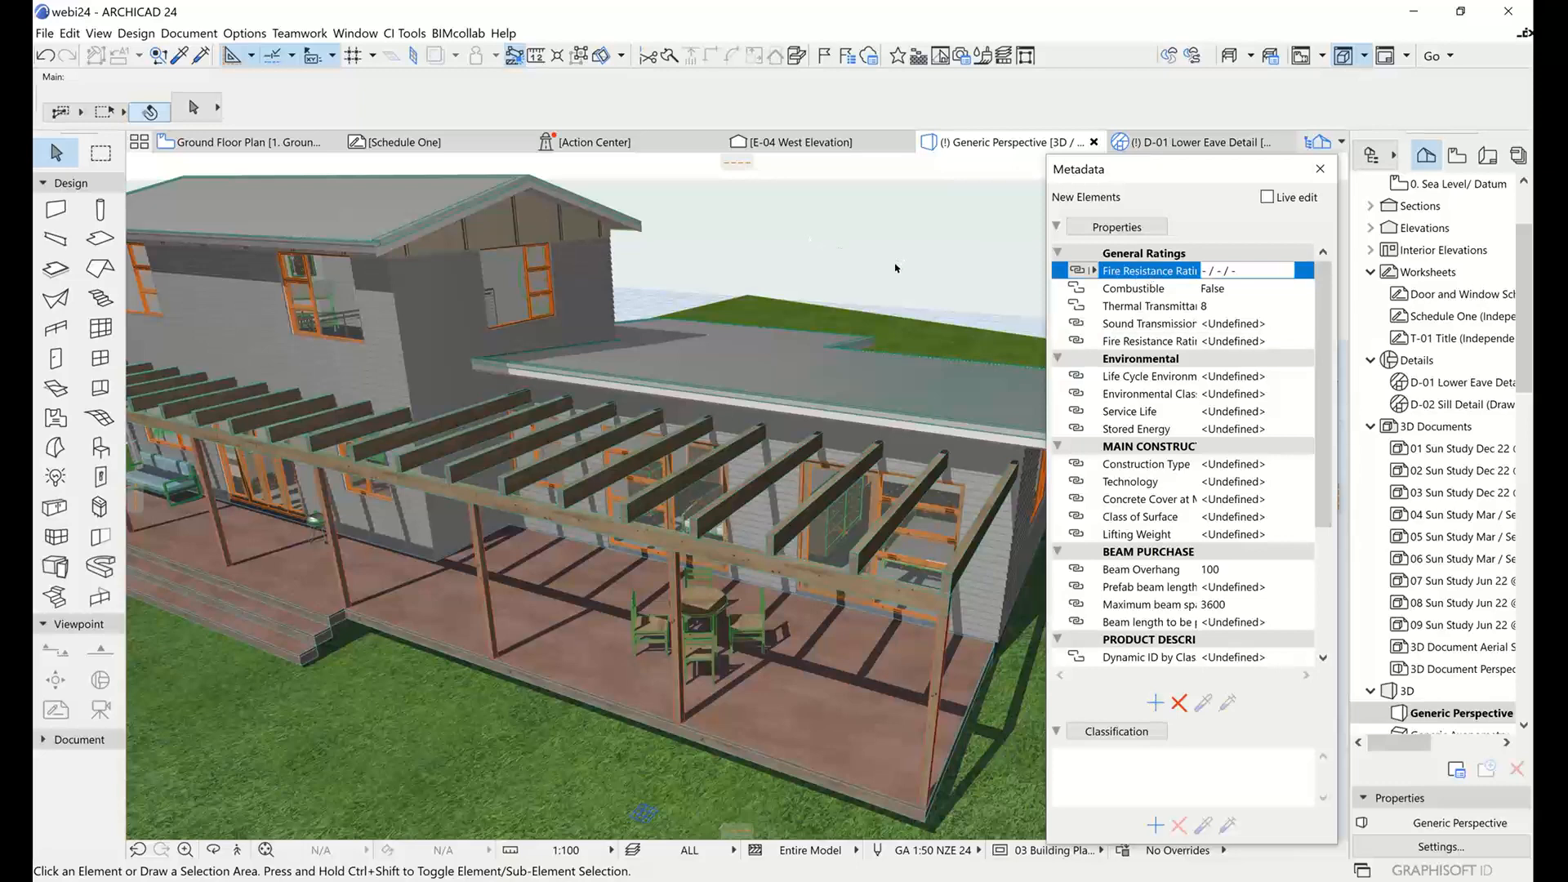
Select the ten rafters from the two-storey wall corner to the deck's far end, inject the edited property set into them and deselect.
click(482, 412)
shift+click(499, 431)
shift+click(539, 447)
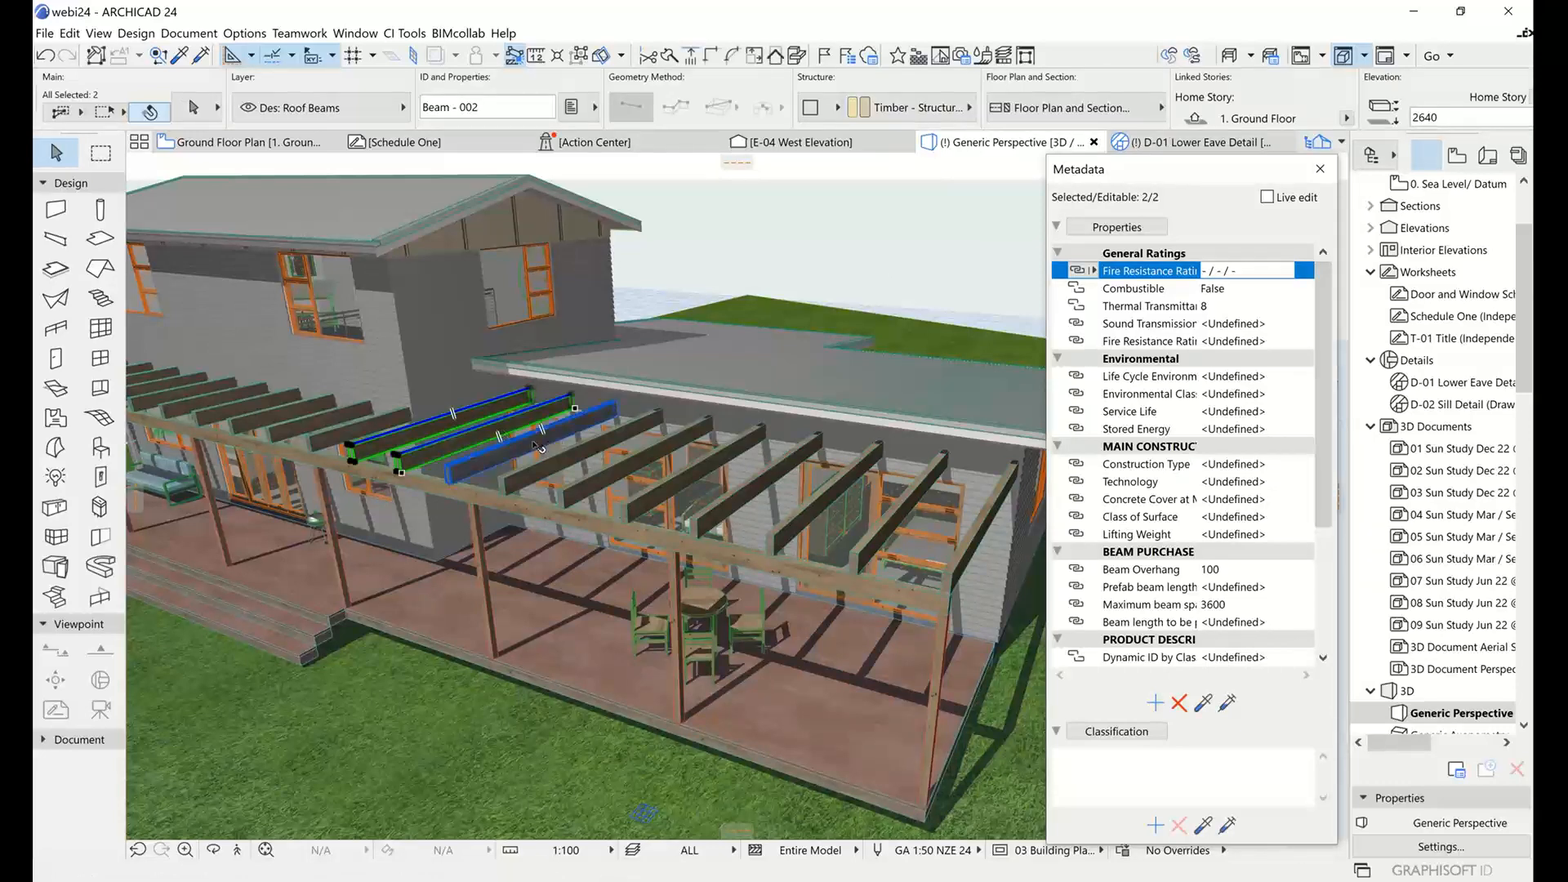
shift+click(584, 445)
shift+click(640, 457)
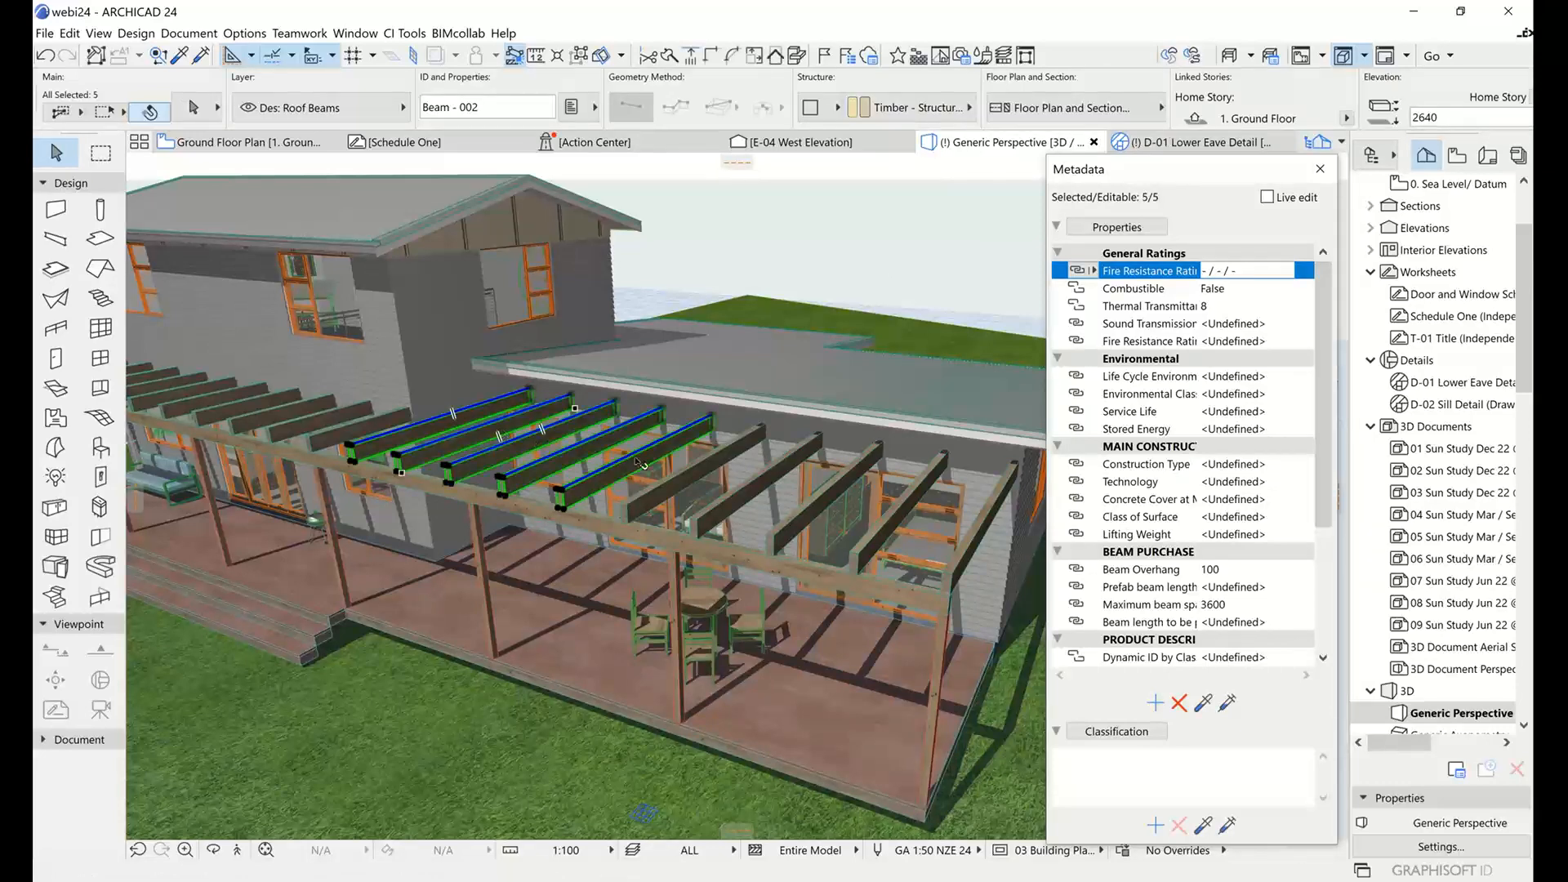
shift+click(706, 472)
shift+click(734, 474)
shift+click(797, 482)
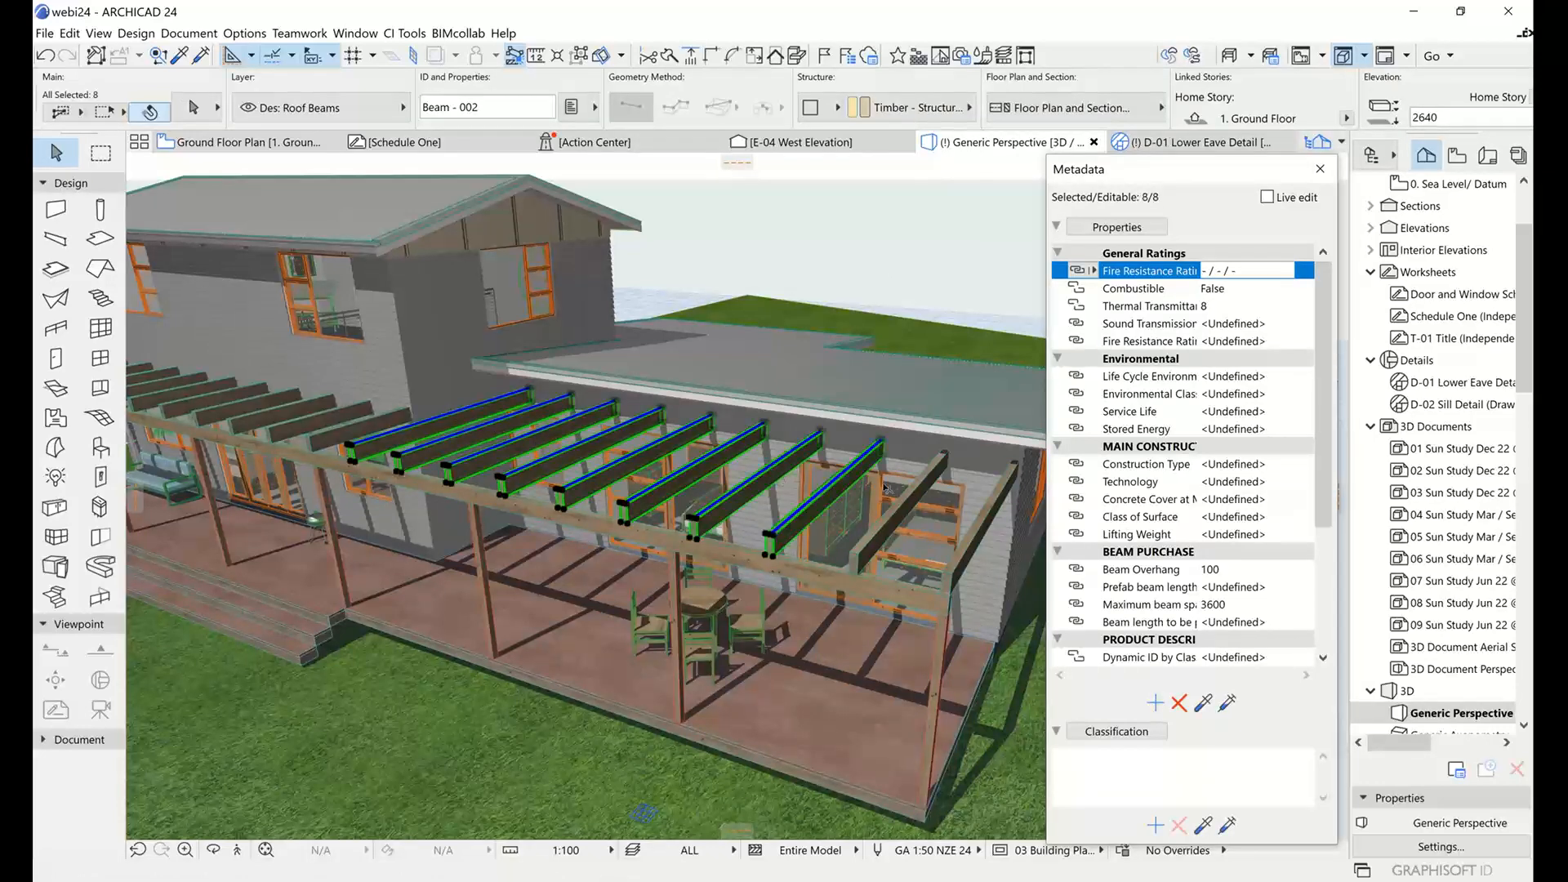
shift+click(921, 488)
shift+click(1006, 495)
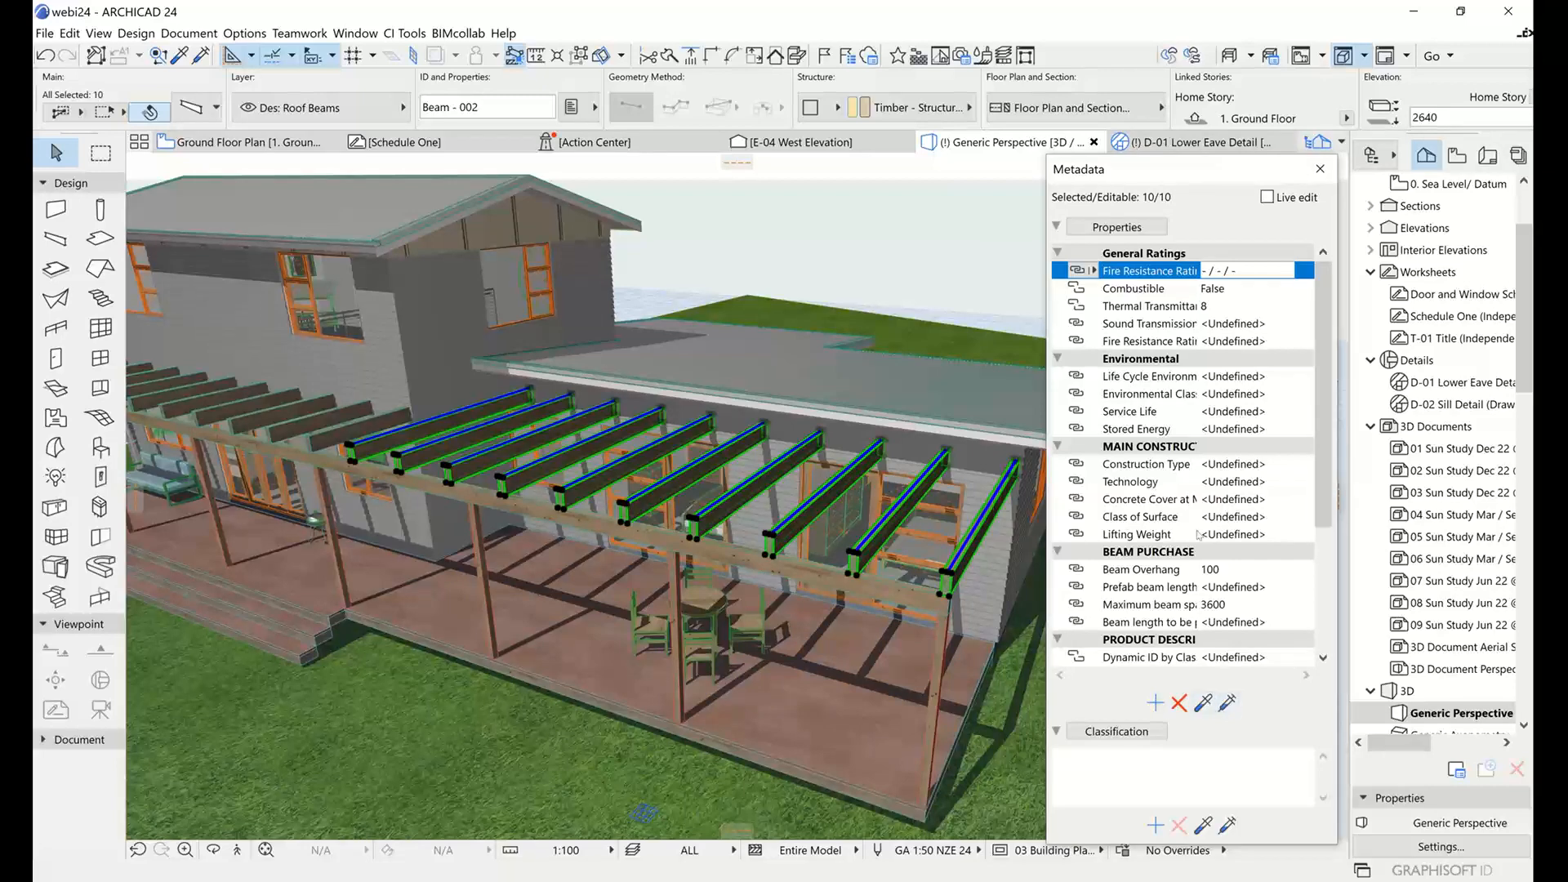
click(1227, 703)
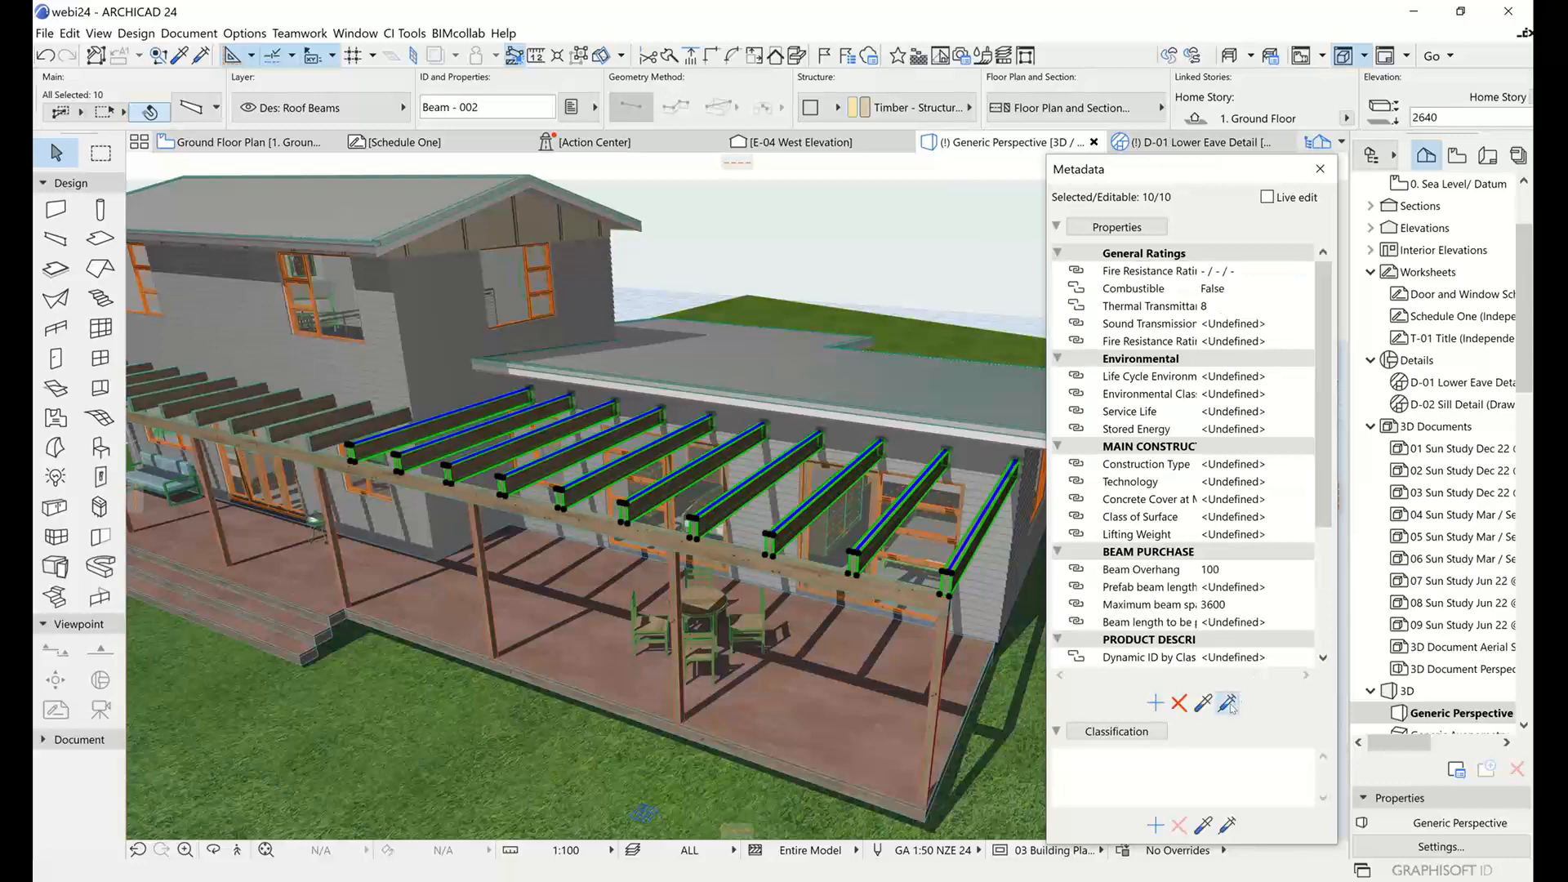
click(1229, 704)
click(882, 241)
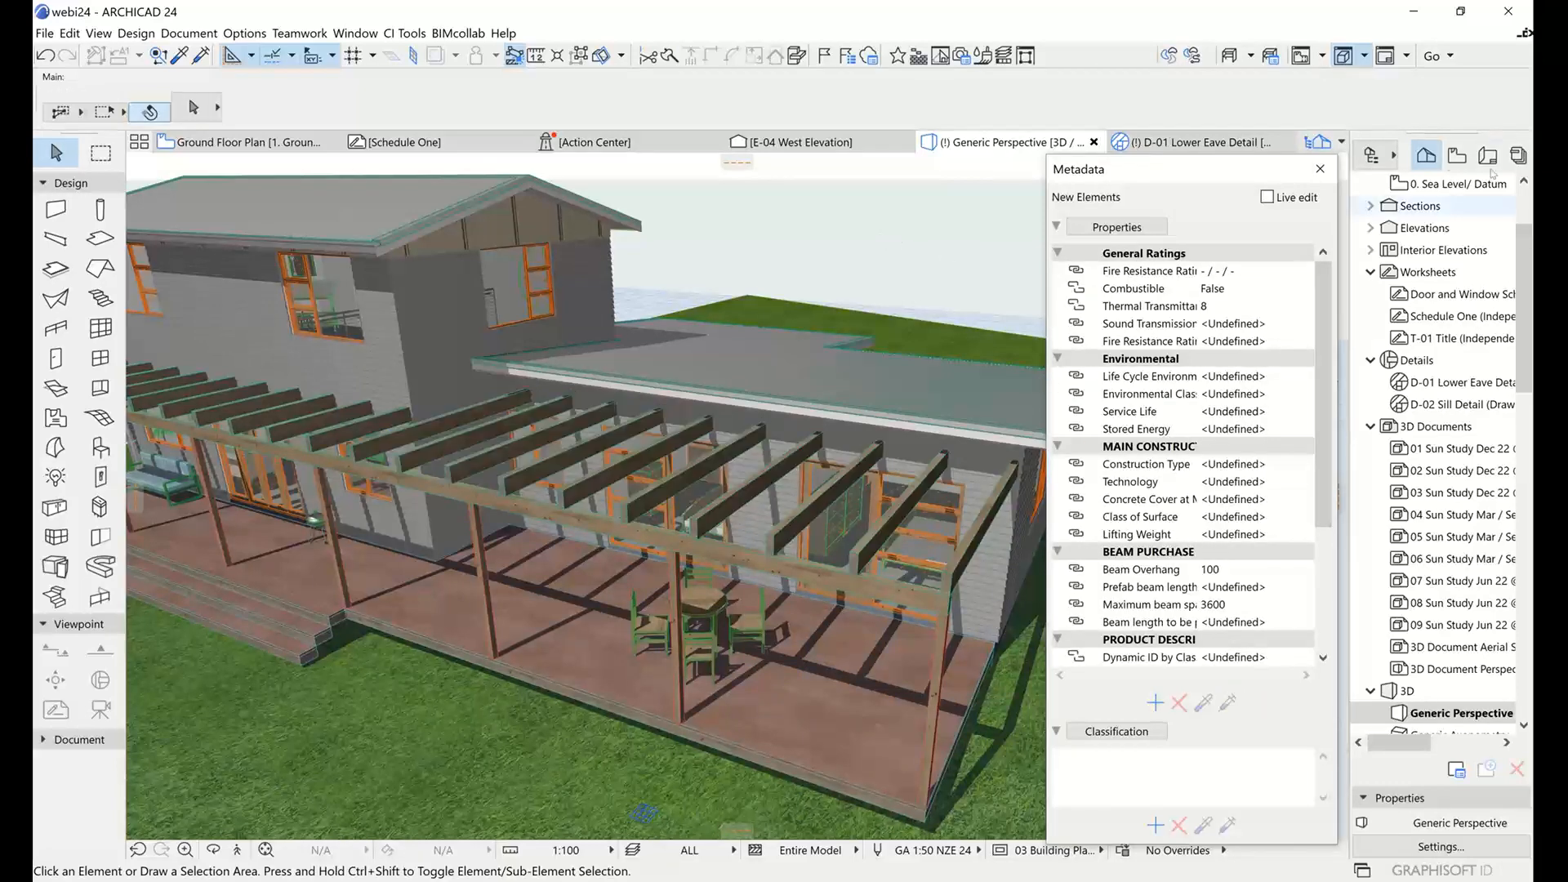
Turn on Live edit, check the properties of a short rafter beside the two-storey wall and the first long rafter past its corner, and deselect.
click(1266, 198)
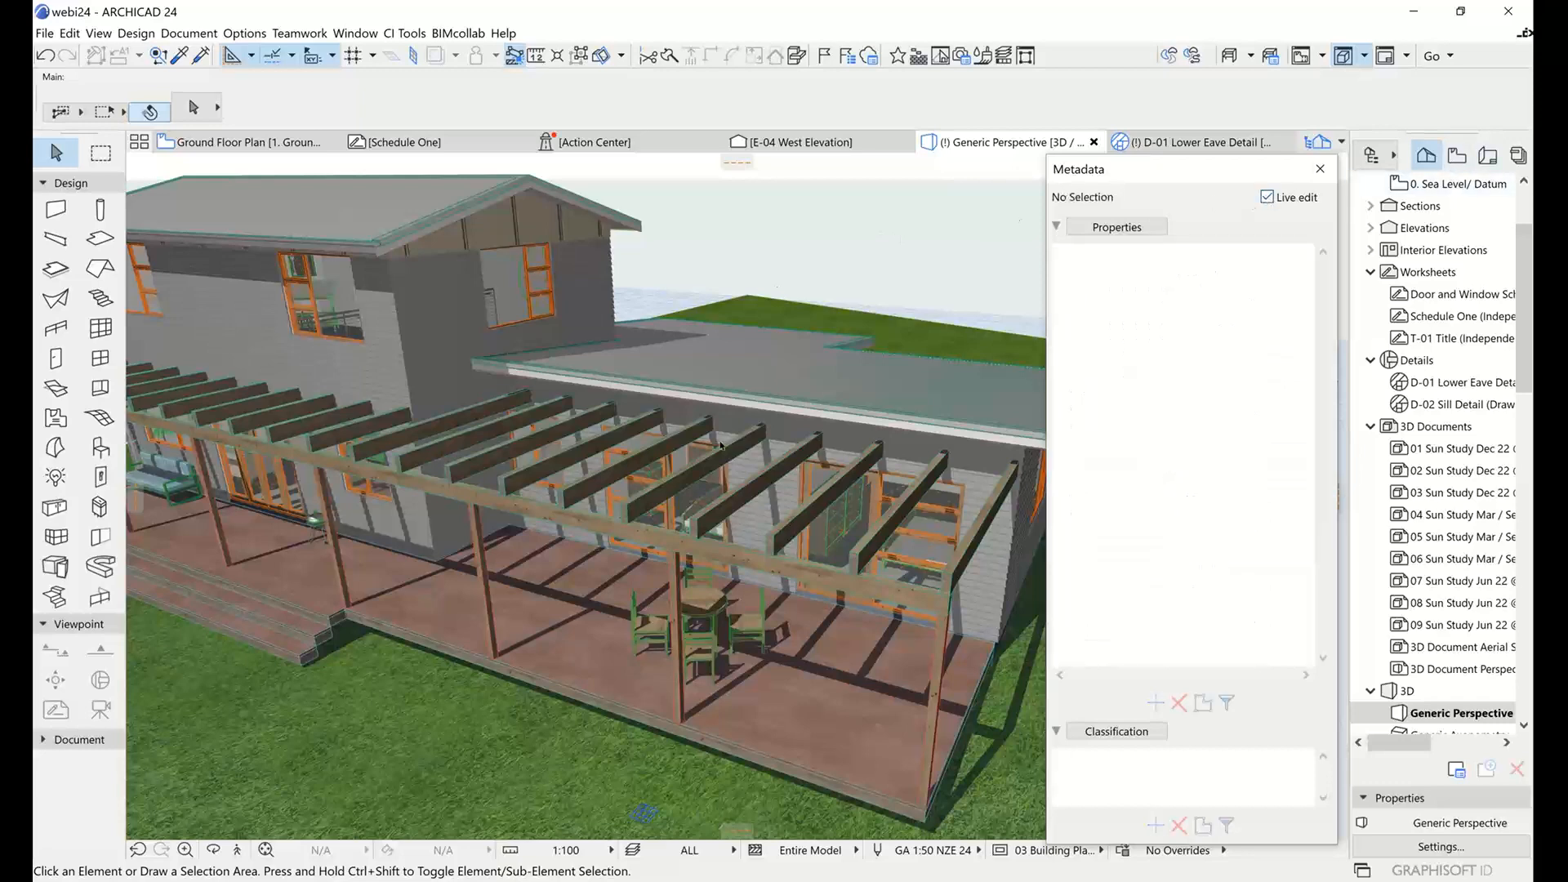
click(326, 422)
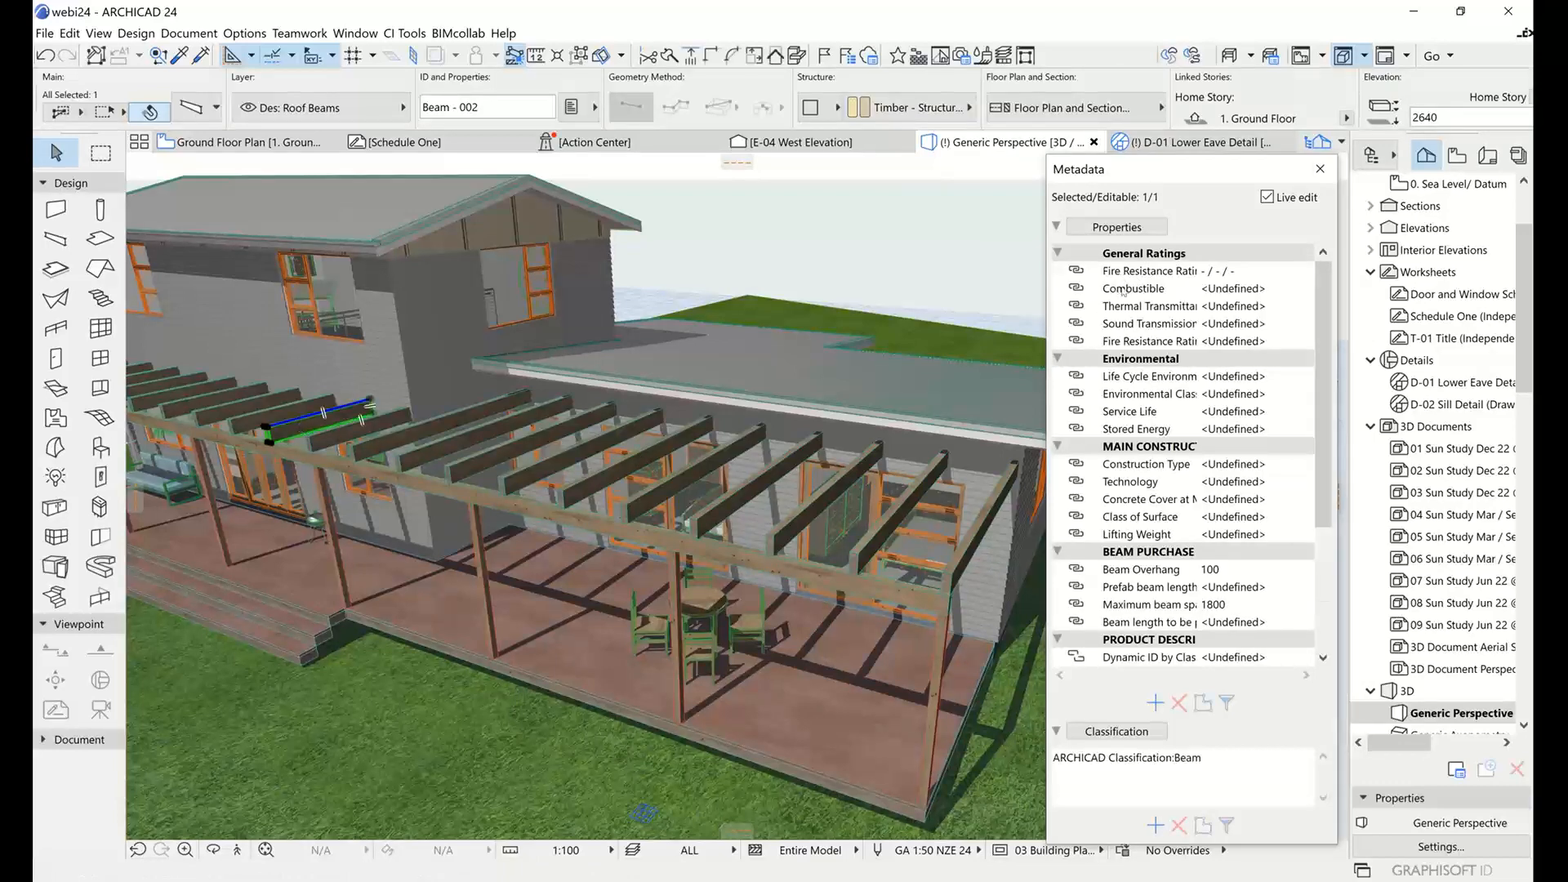
click(433, 429)
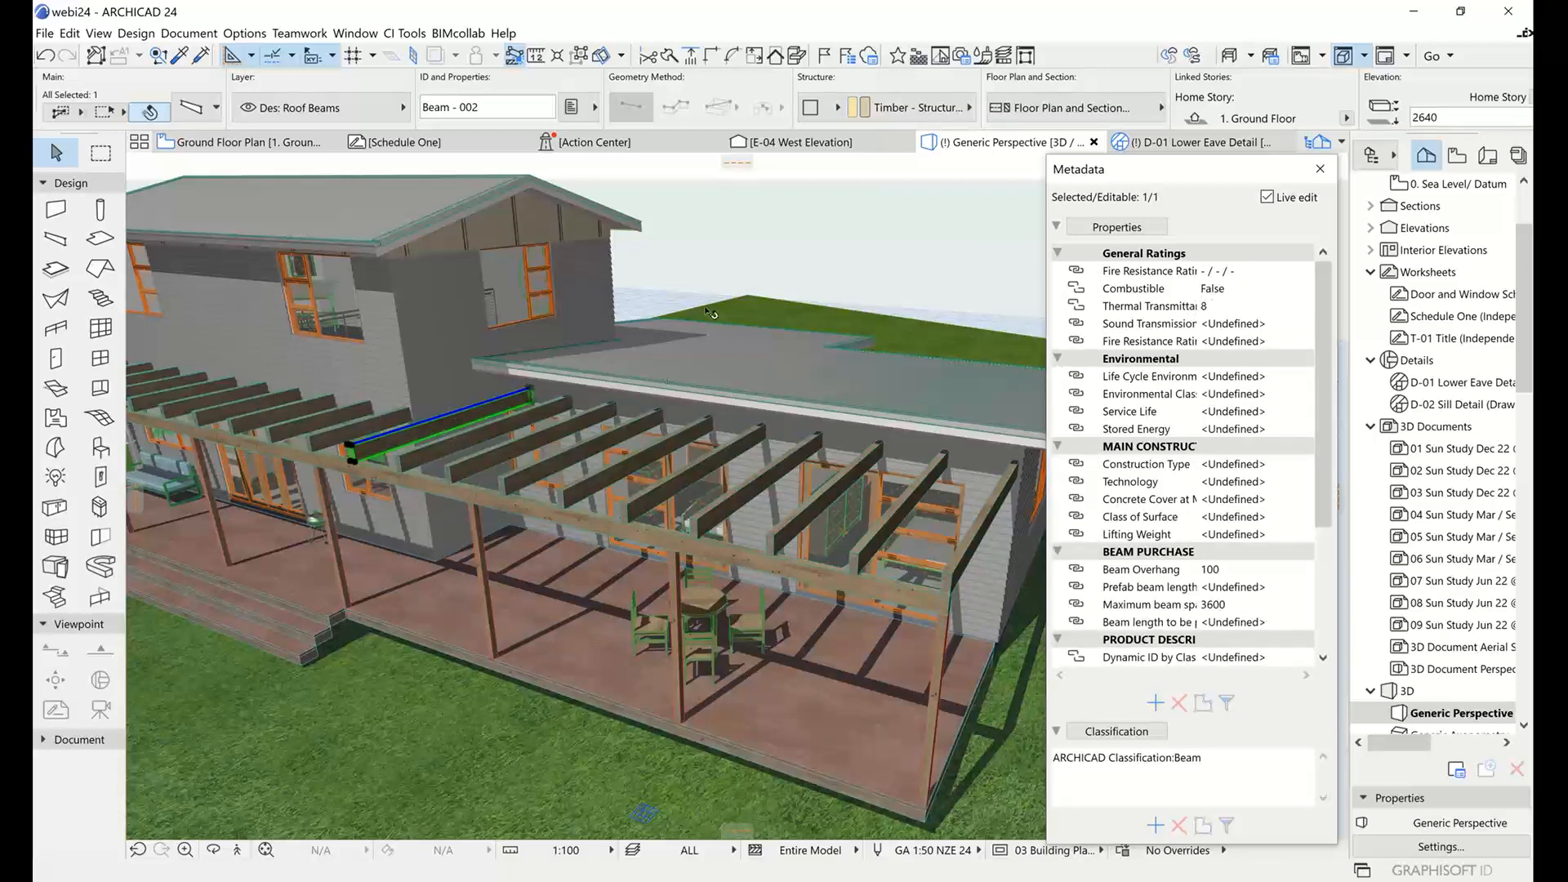
click(750, 268)
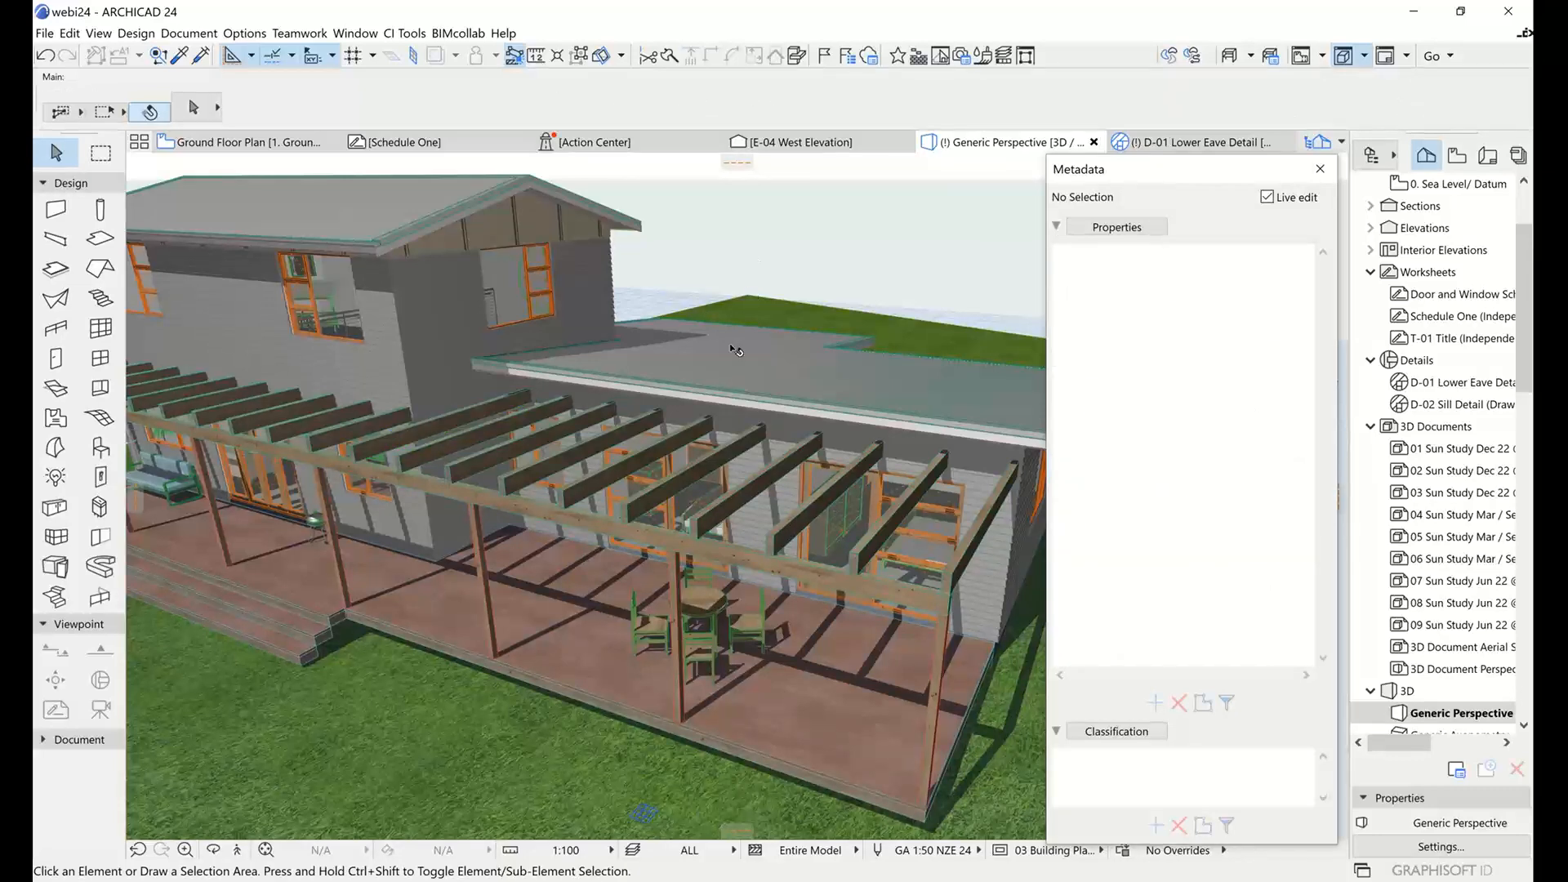
shift+middle_drag(734, 349, 735, 400)
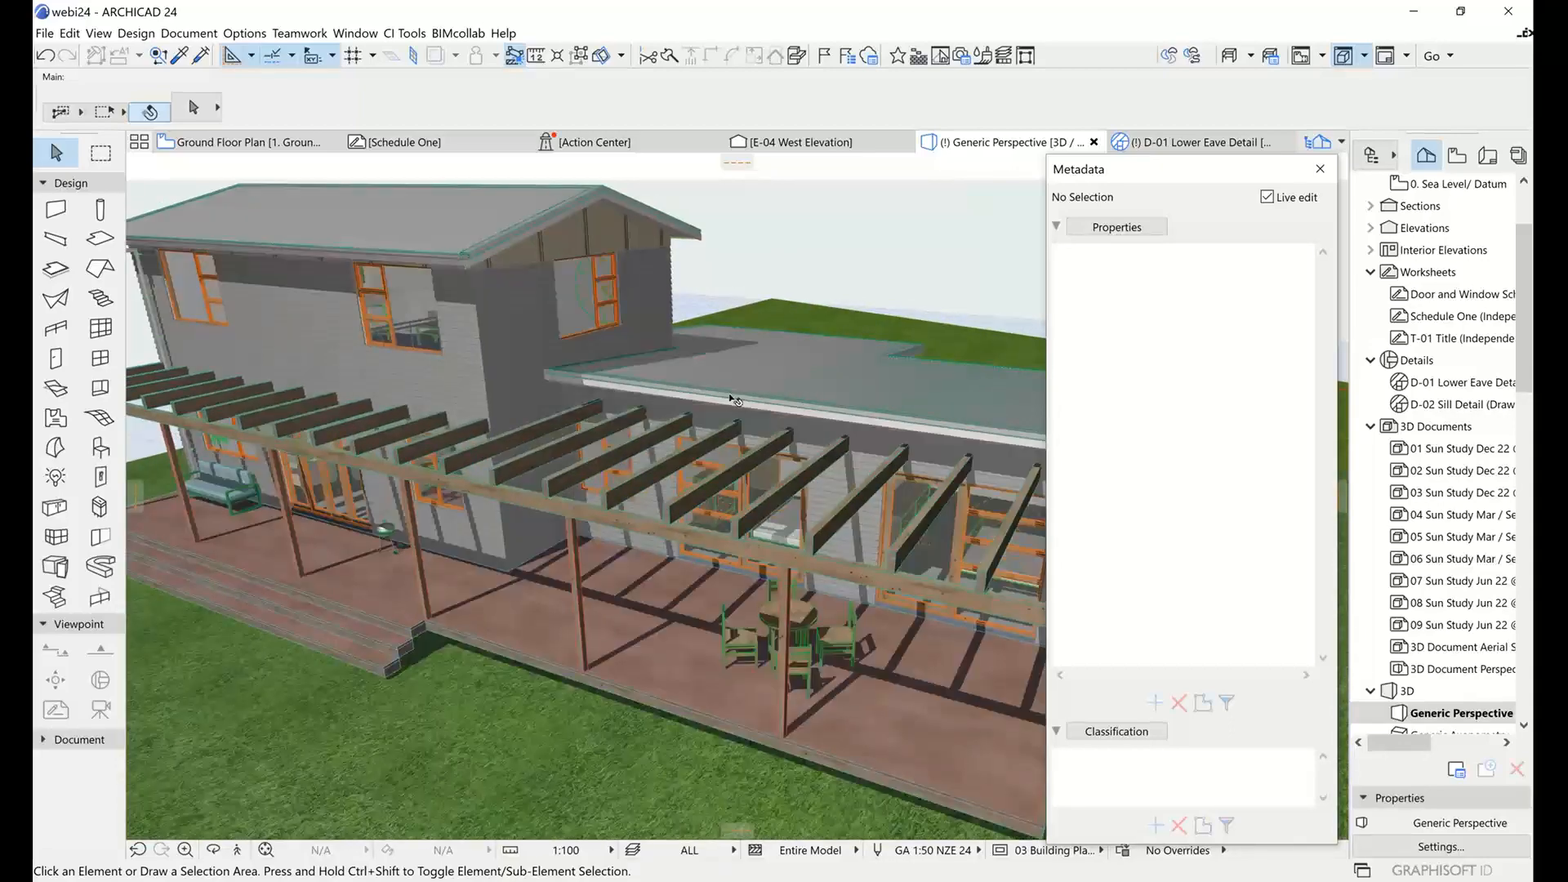
Select the long rafter just beyond the post after the wall corner, turn off Live edit and pick up its properties.
click(646, 478)
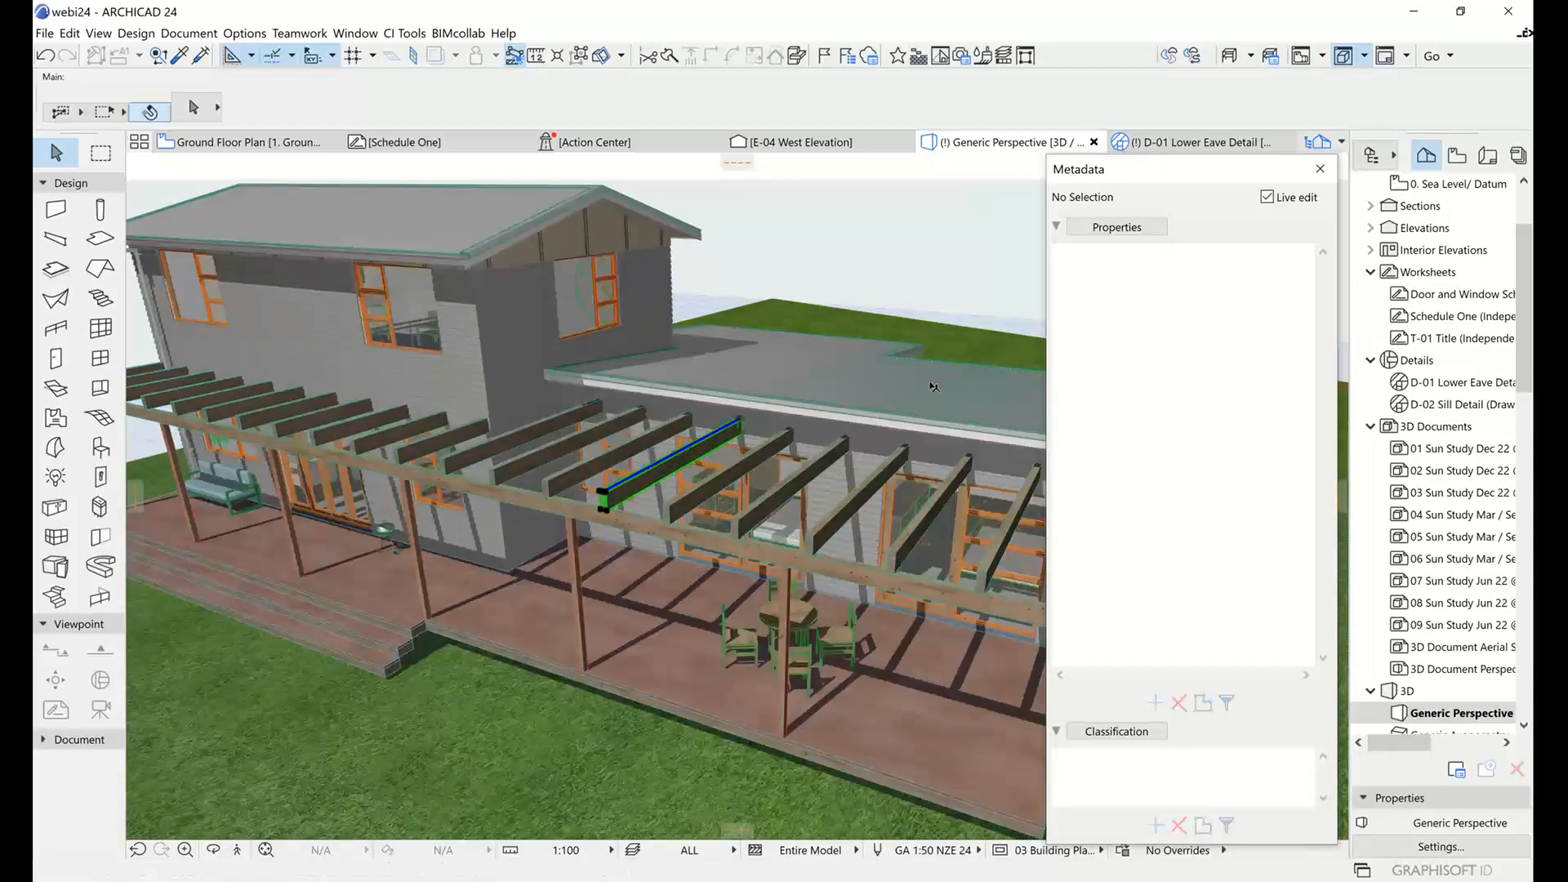
click(1266, 198)
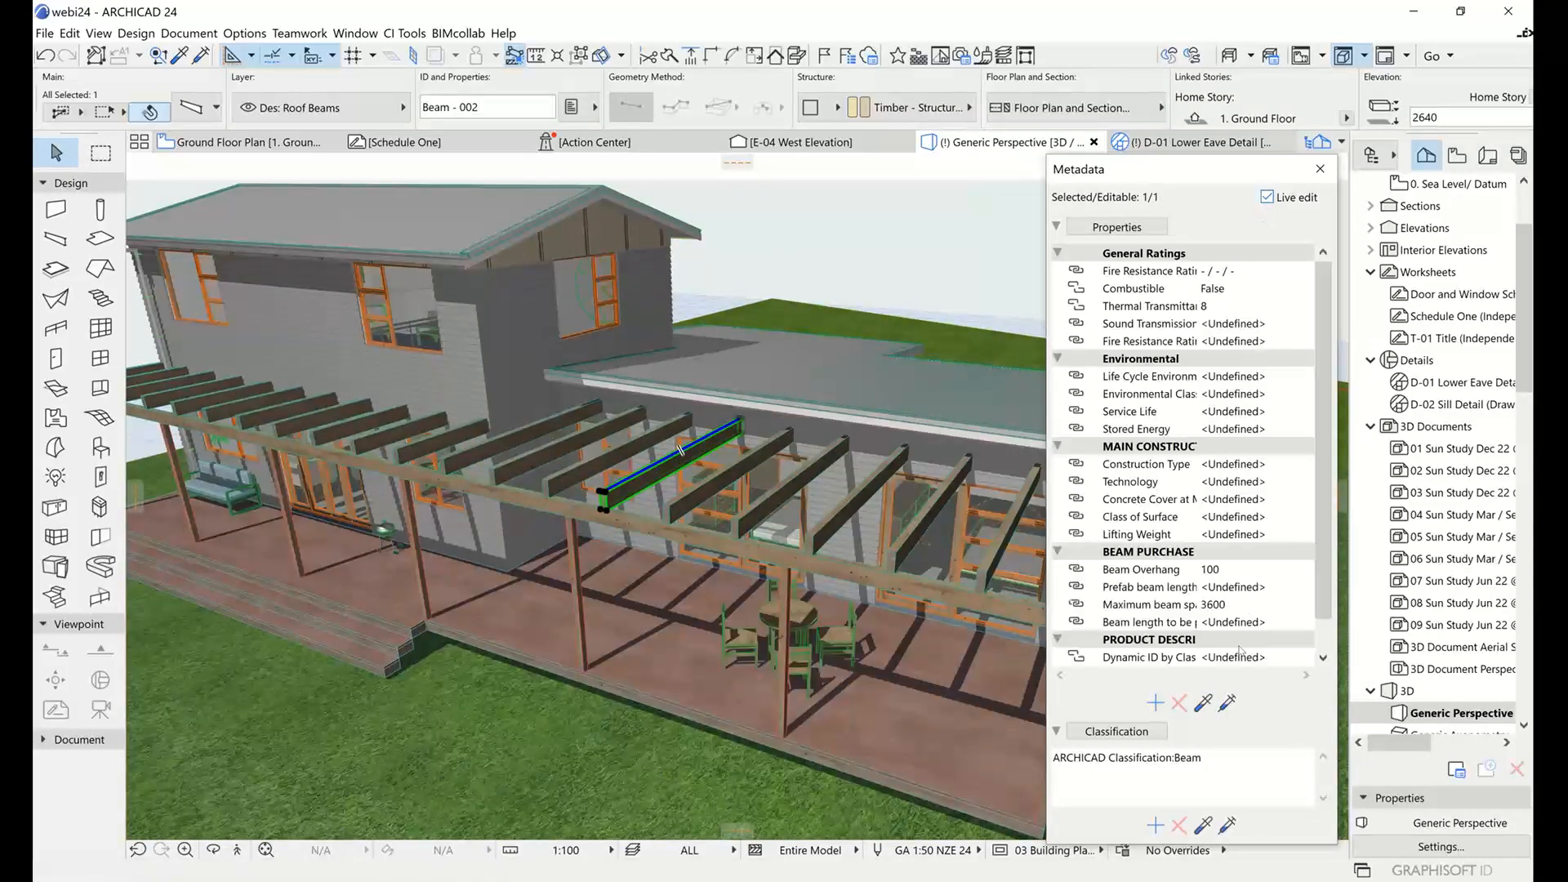
click(1206, 704)
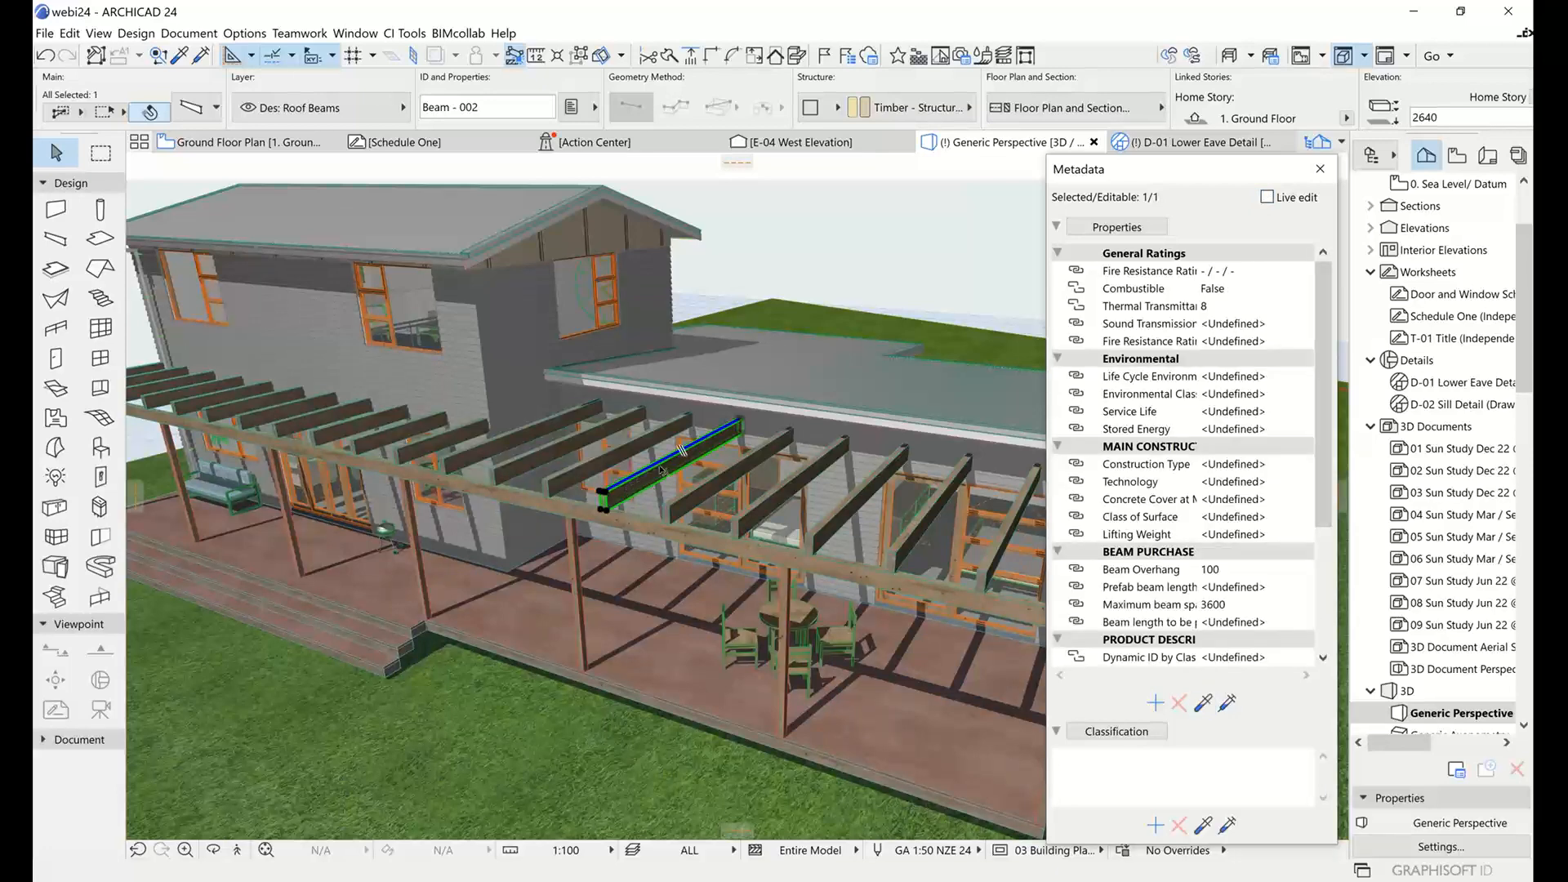
Add the long edge beam and the two posts nearest the dining table to the selection, inject the picked-up properties and deselect.
shift+click(625, 518)
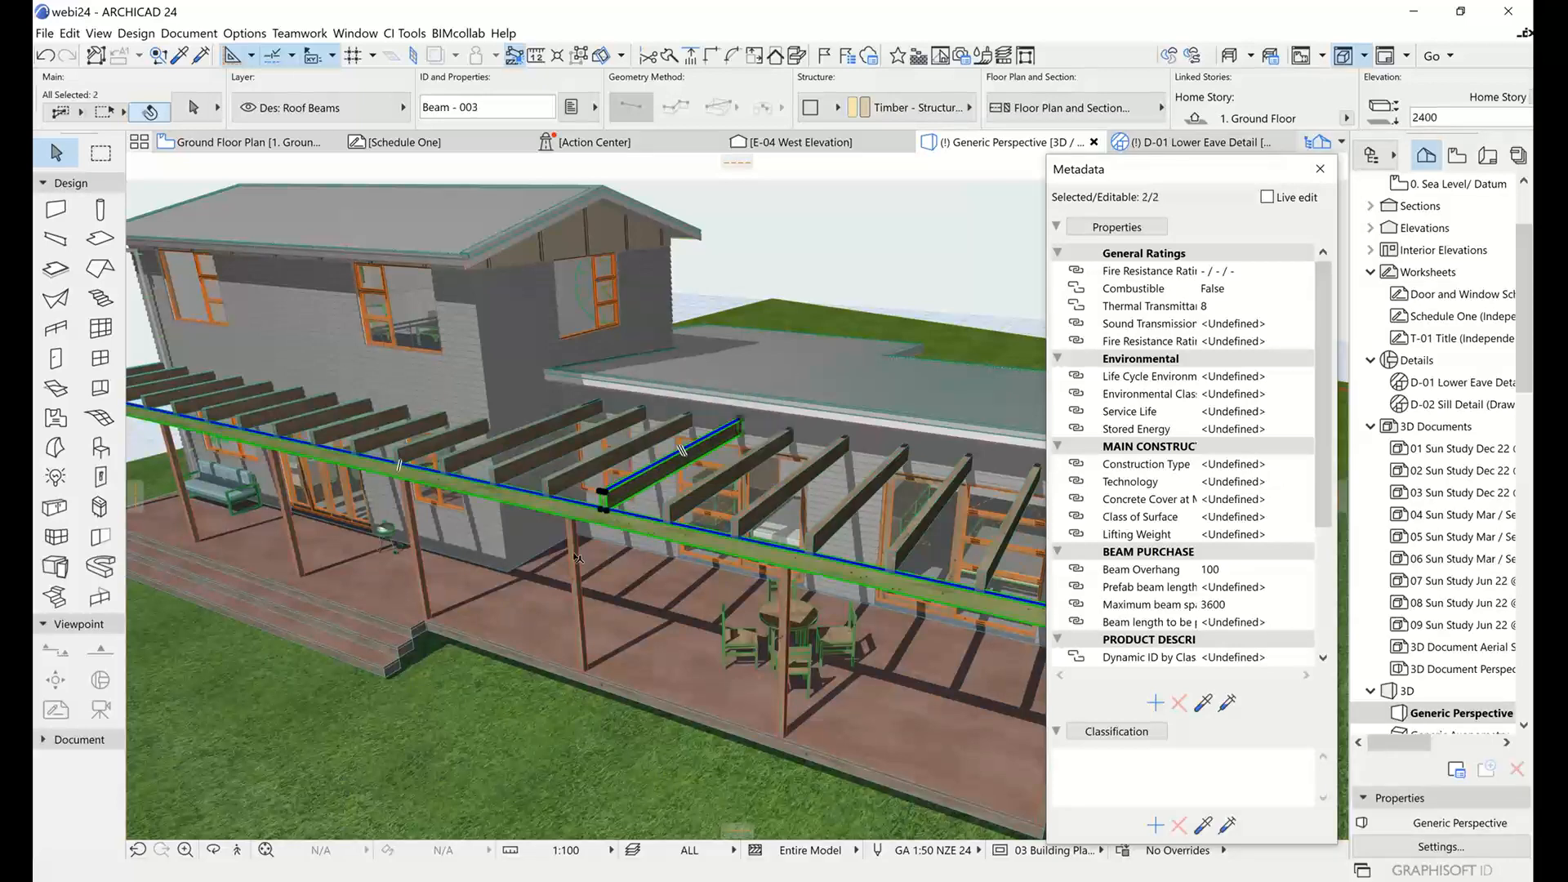
shift+click(577, 561)
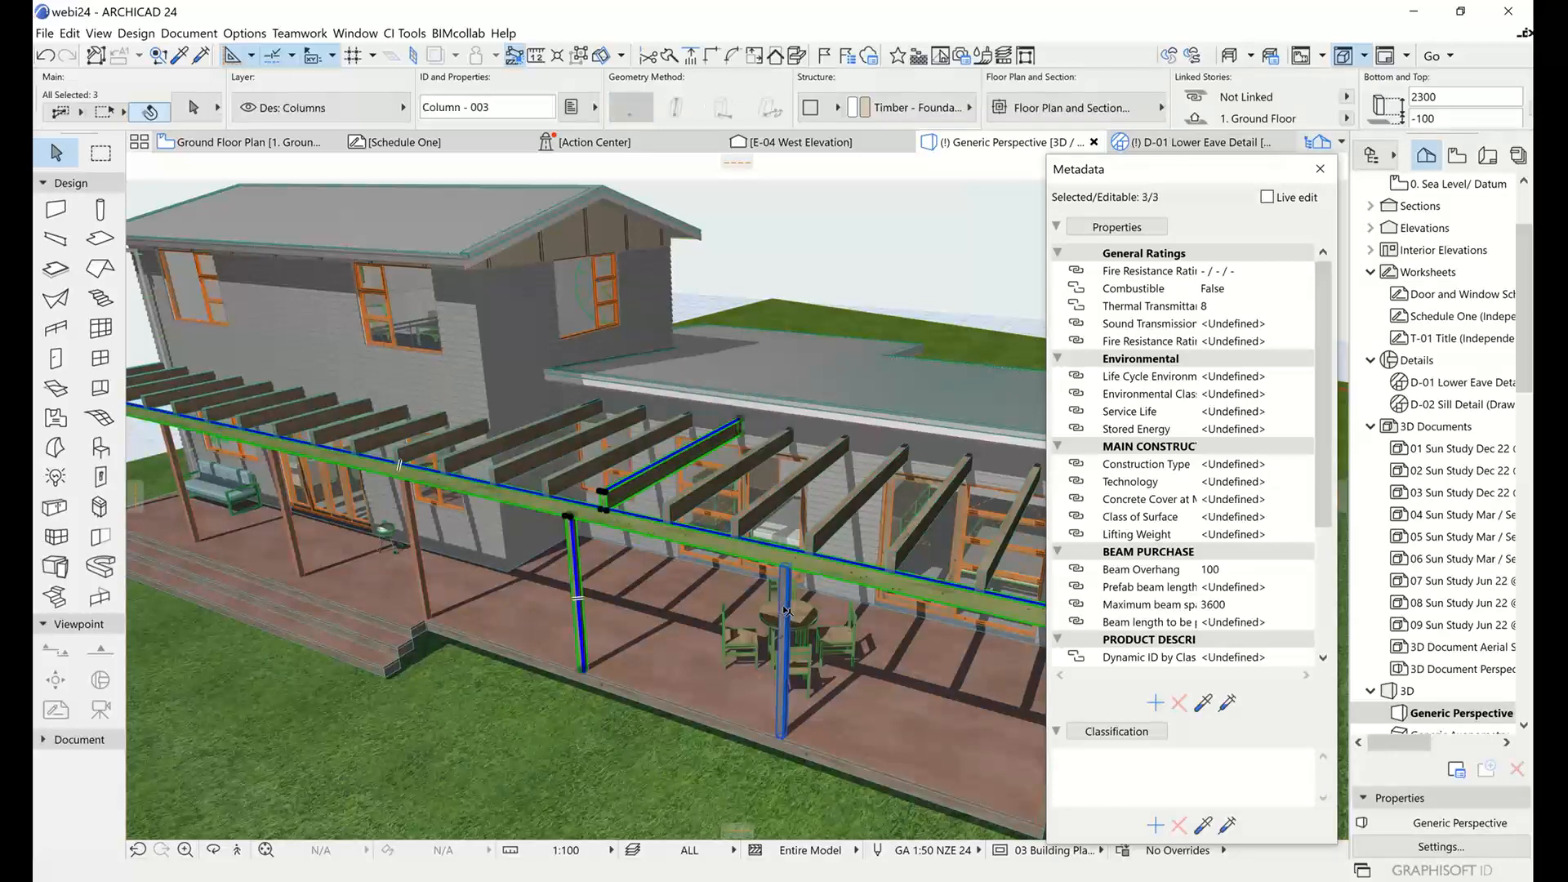
shift+click(785, 610)
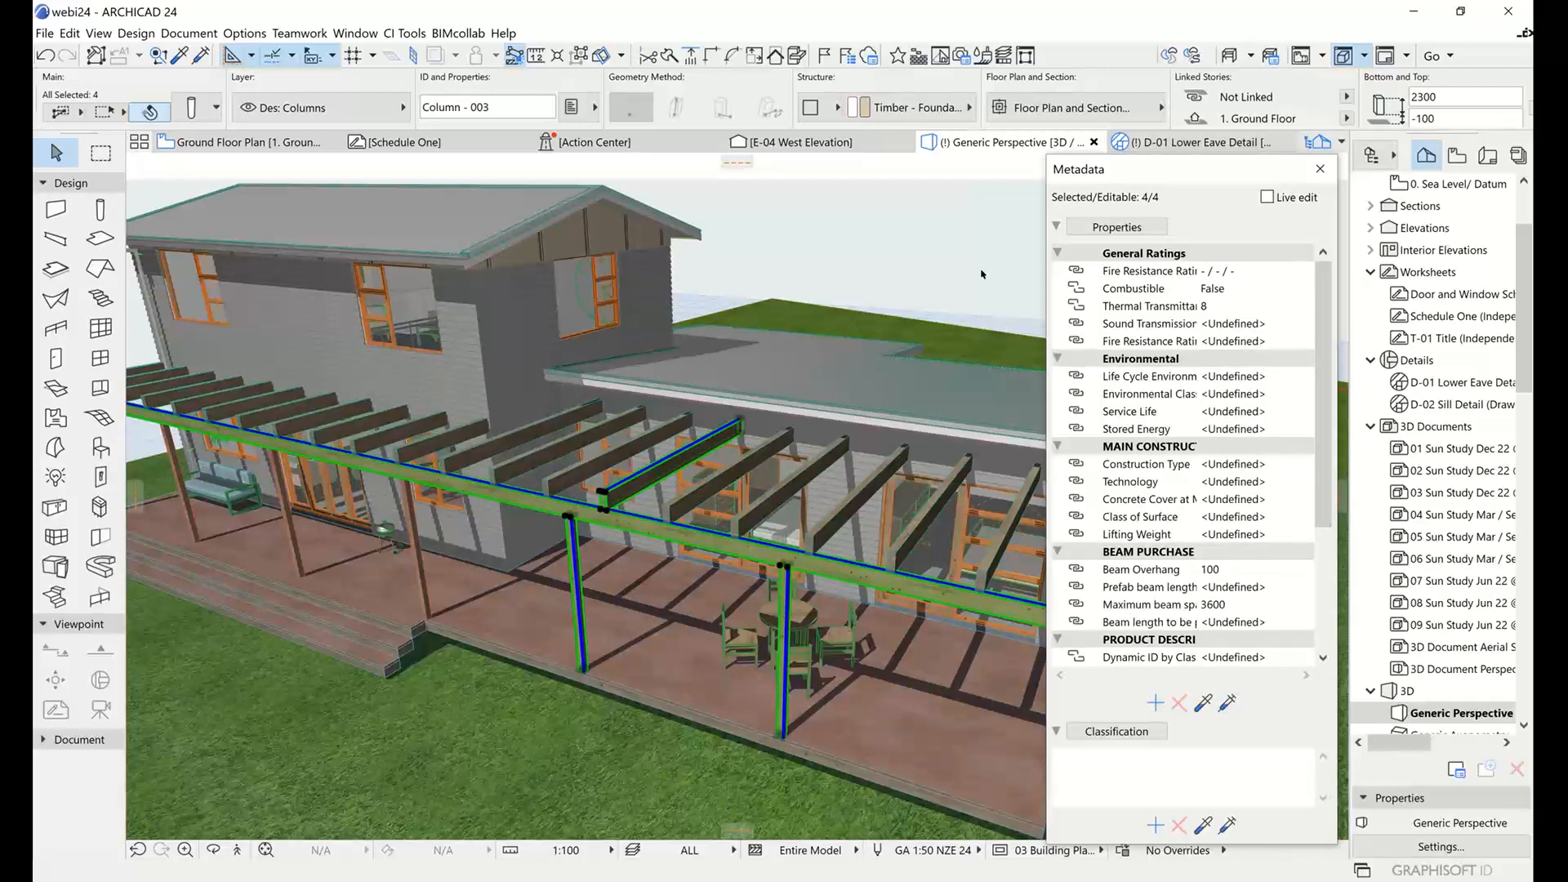
key(Escape)
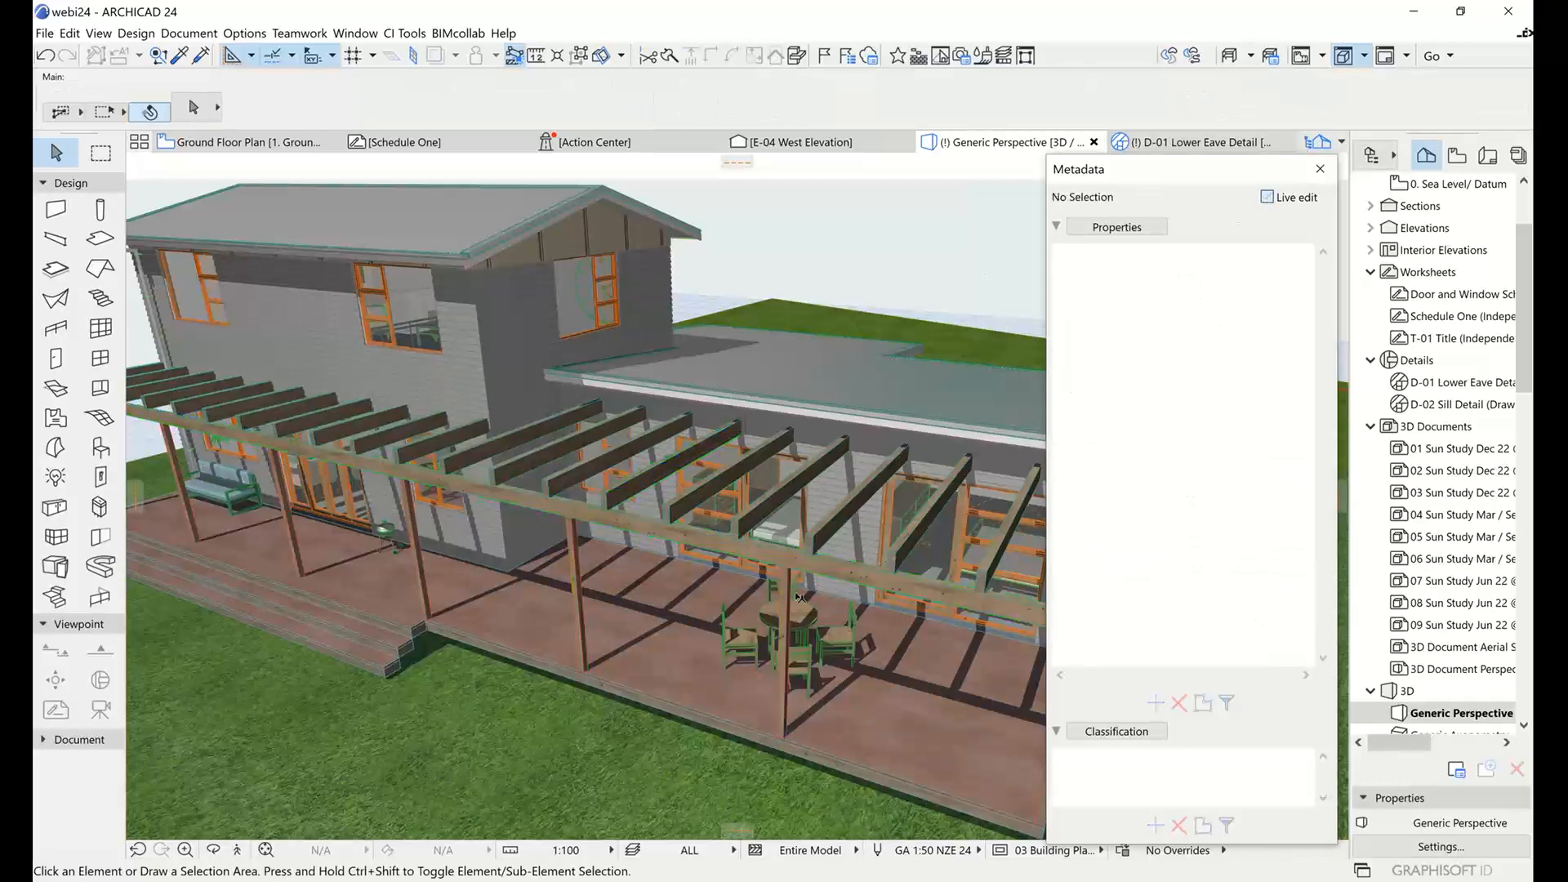
Turn Live edit back on, select the post beside the dining table and examine its full property list.
click(788, 600)
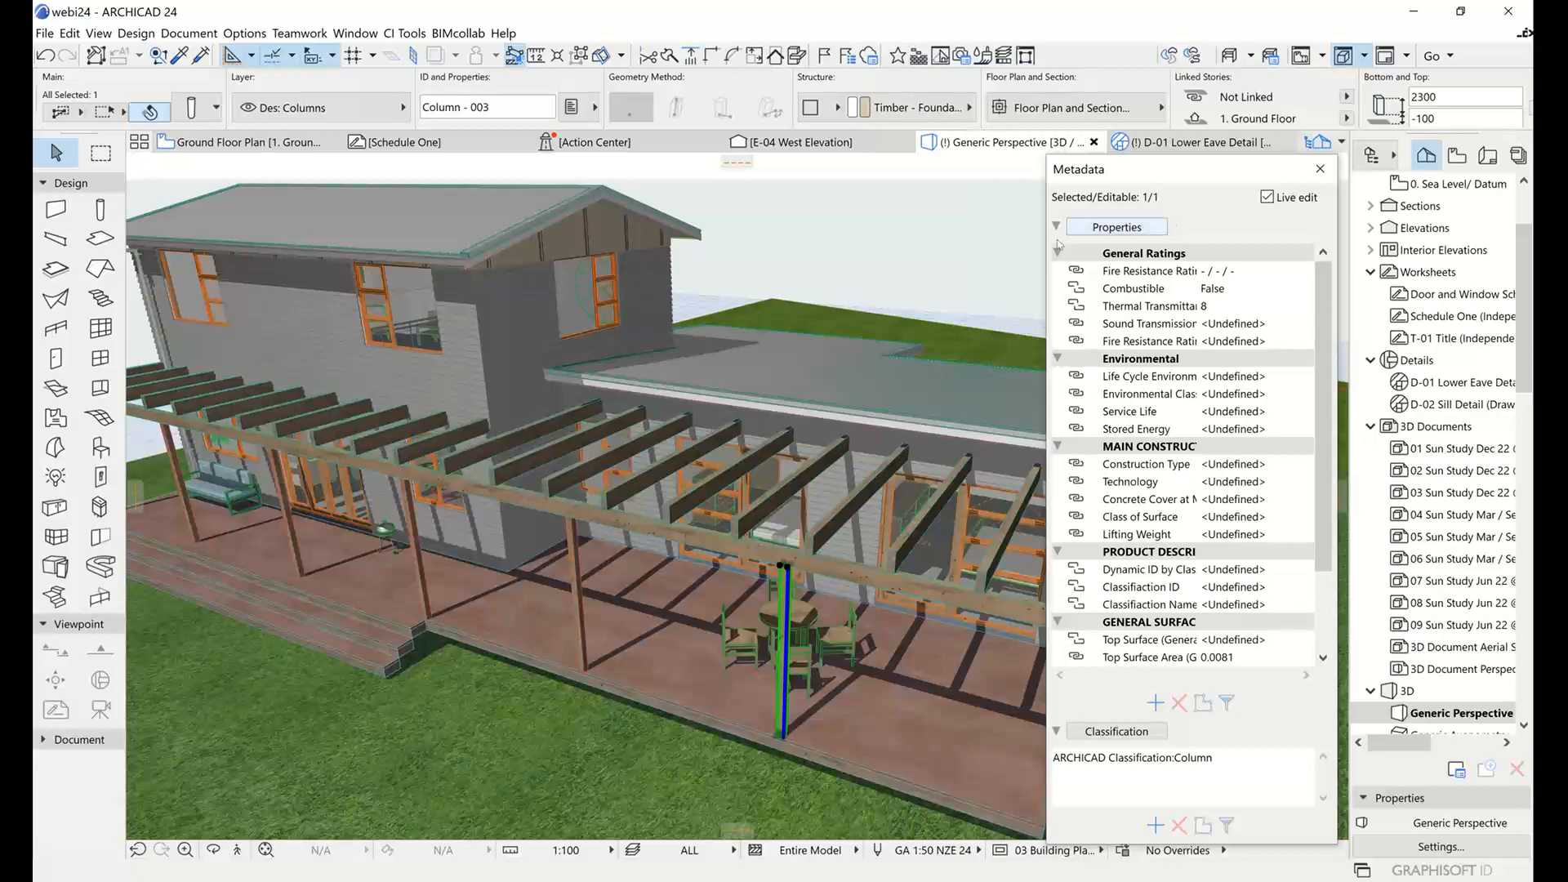
middle_drag(976, 341, 803, 359)
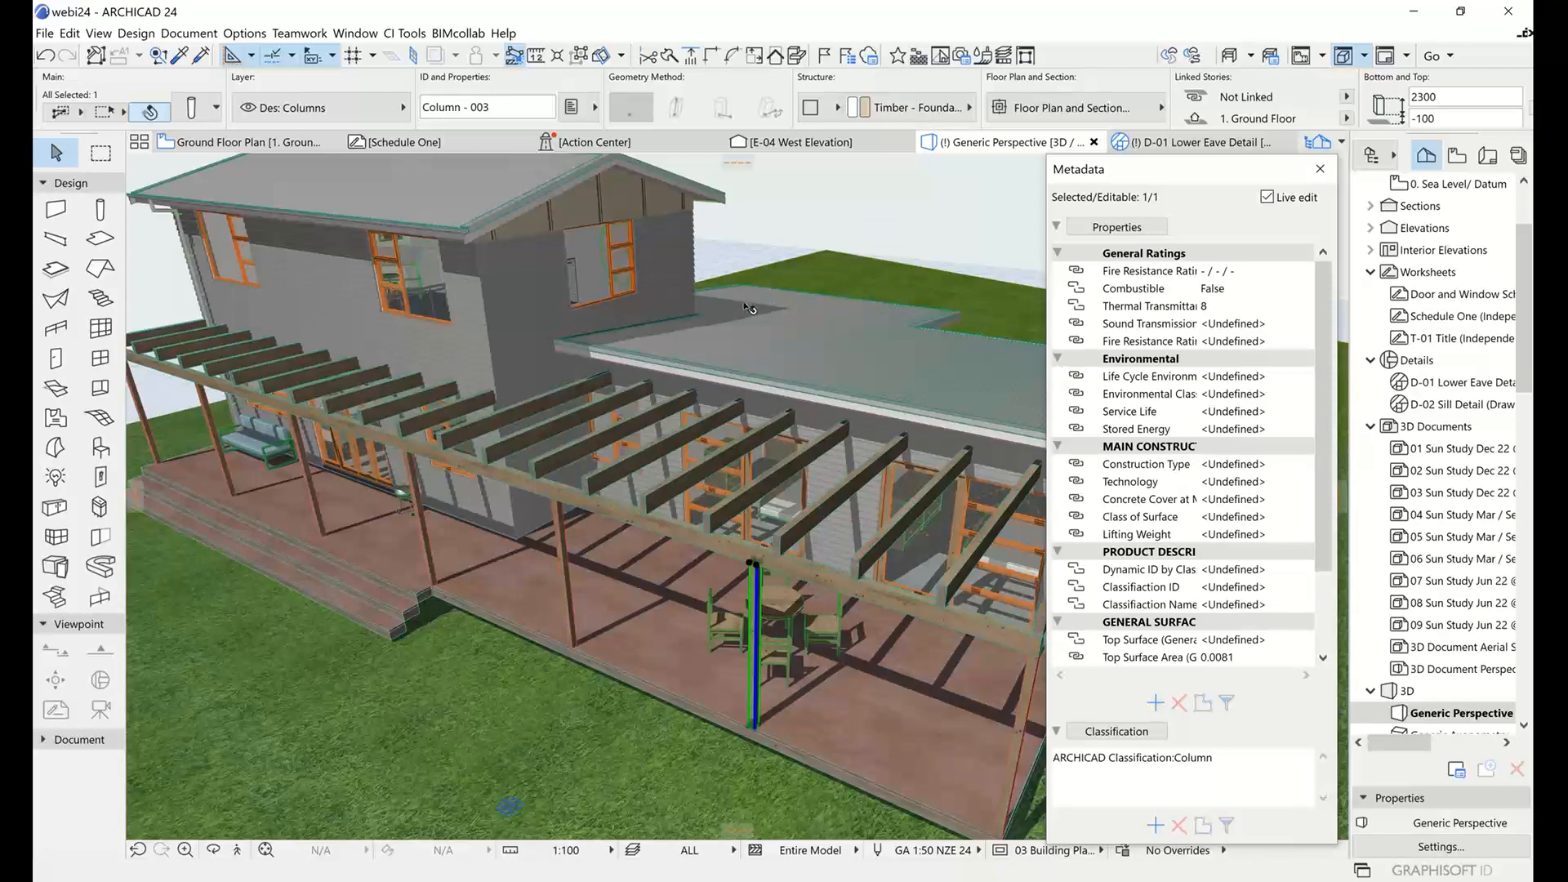
shift+middle_drag(743, 309, 702, 303)
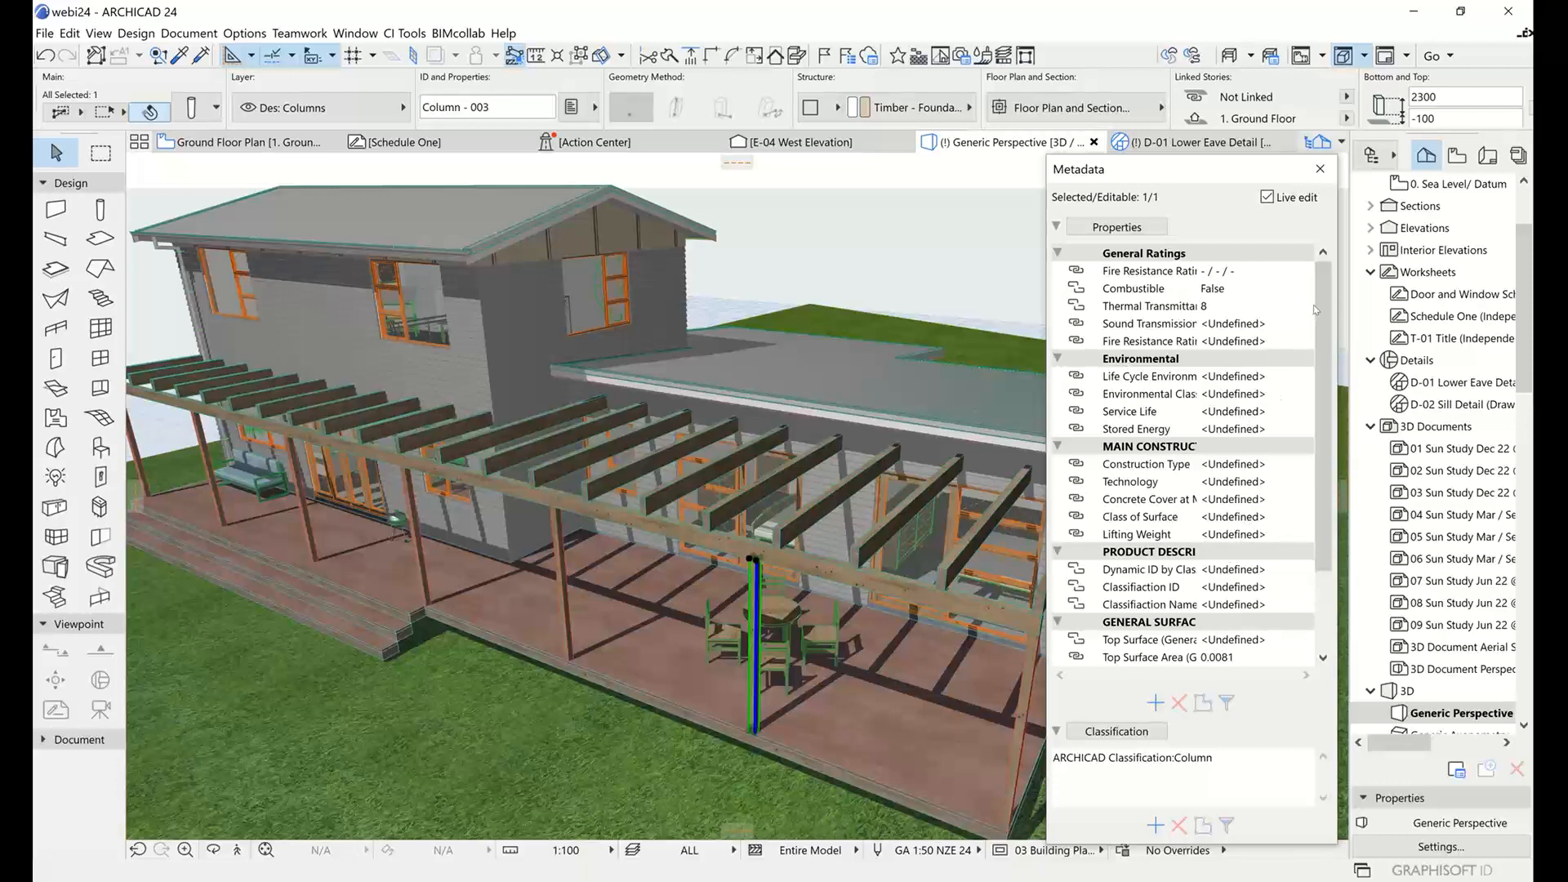
scroll(1315, 310, down, 2)
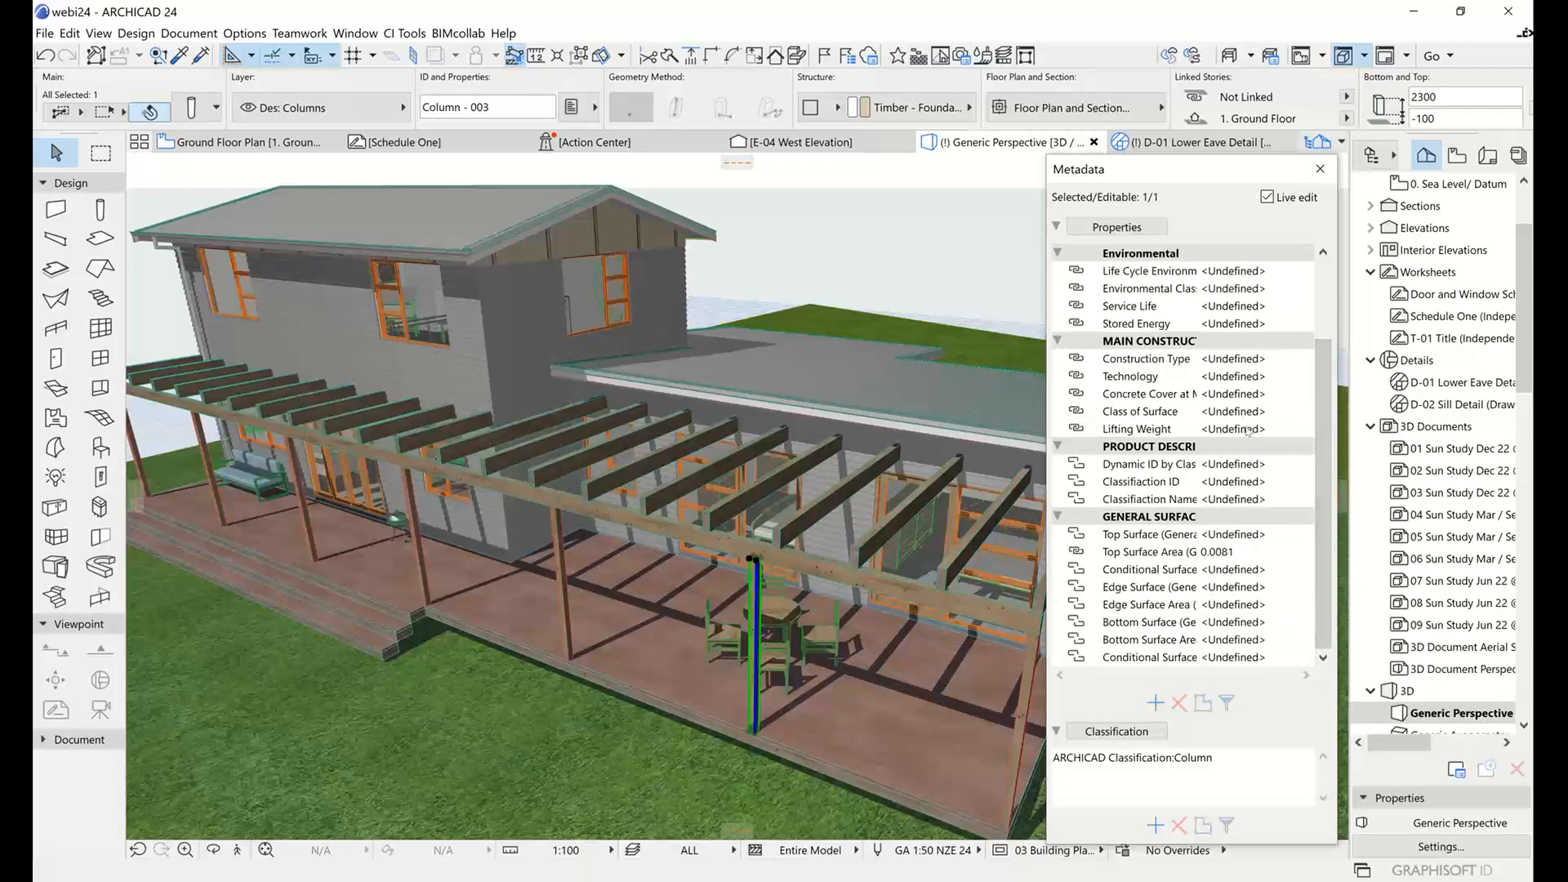
scroll(1318, 449, up, 2)
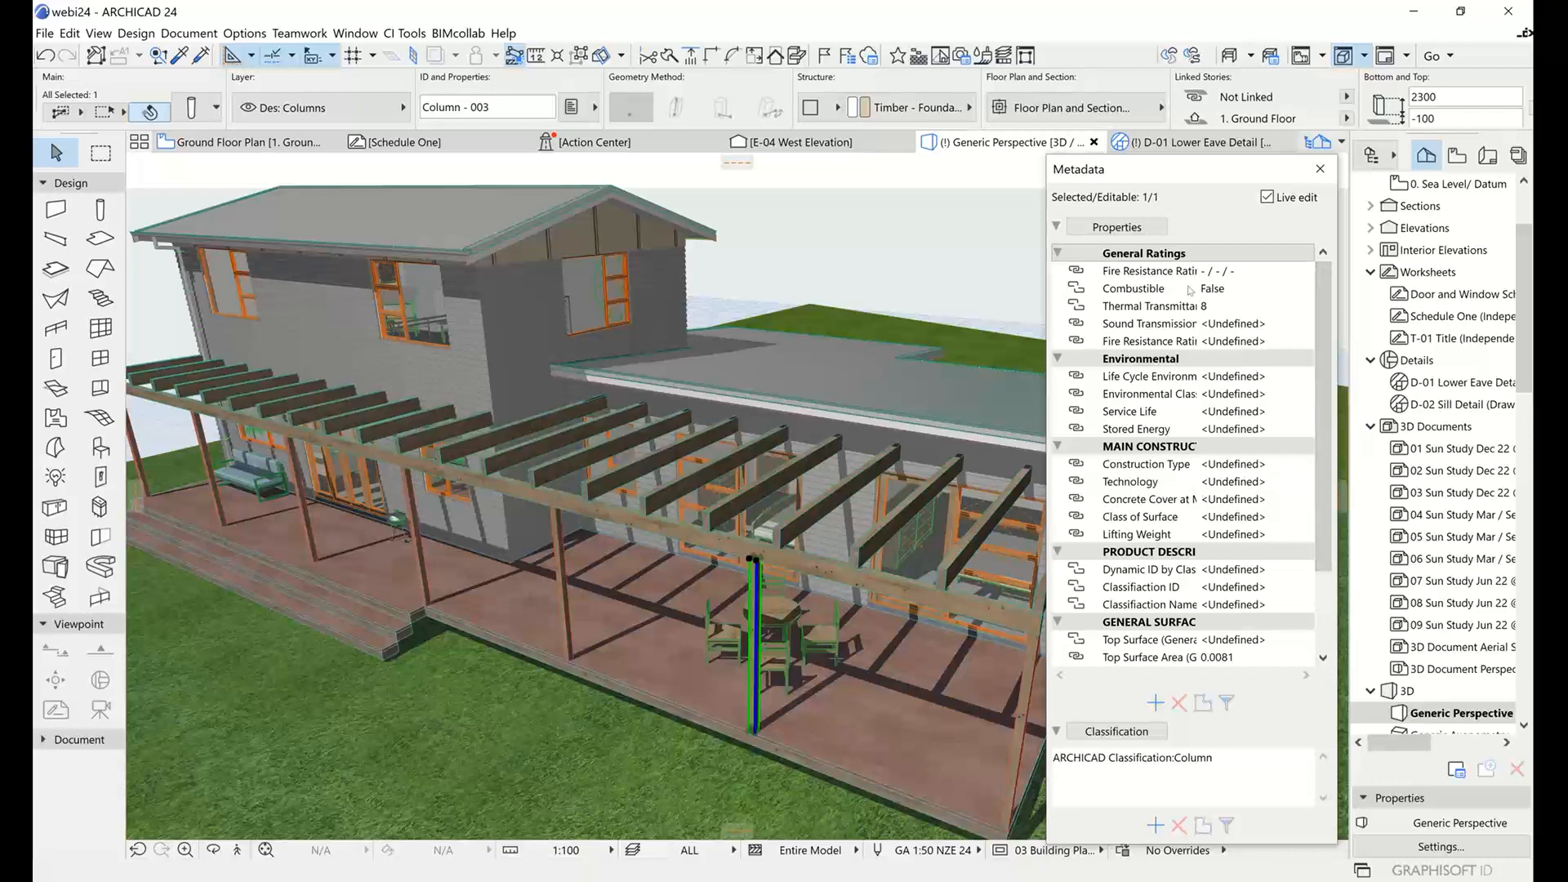
Select all elements that share the post's undefined Sound Transmission value, inspect them in the model and deselect.
click(1125, 327)
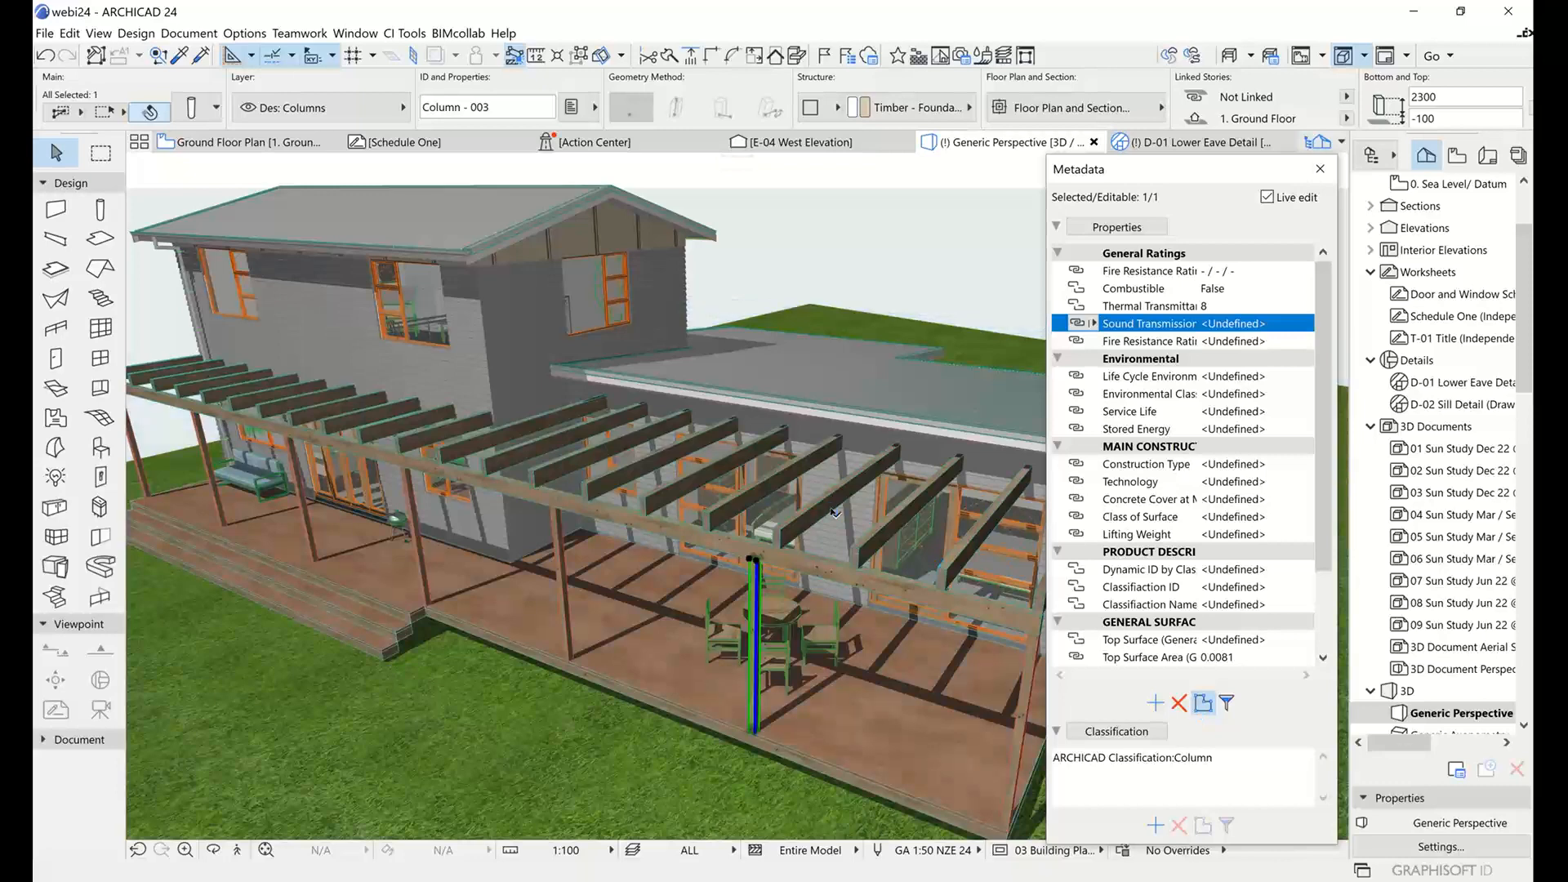
scroll(830, 508, down, 5)
key(ctrl+a)
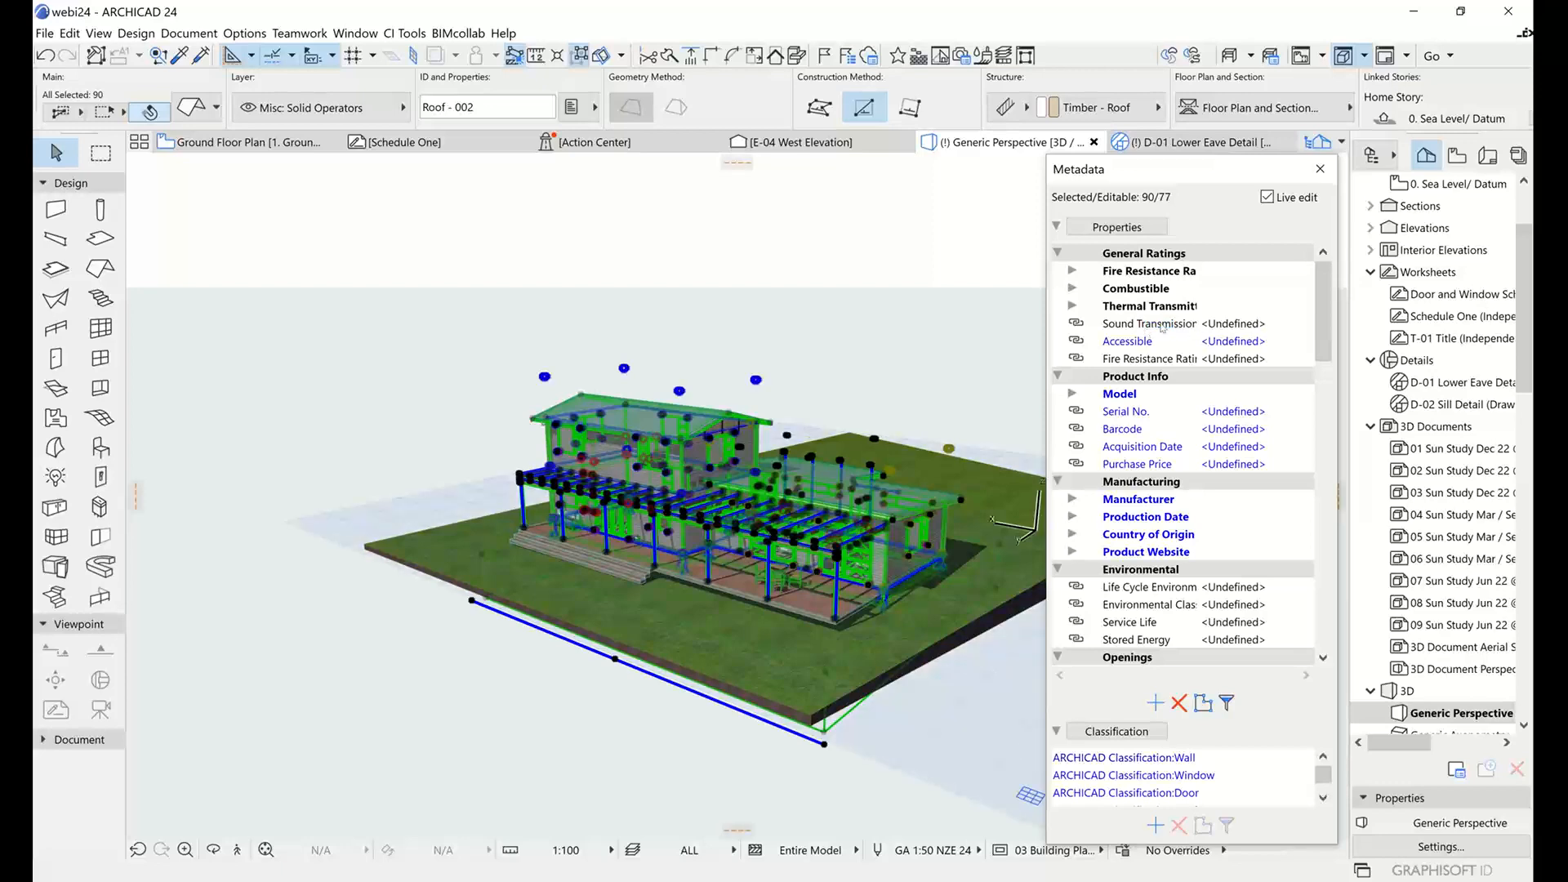
scroll(796, 516, up, 5)
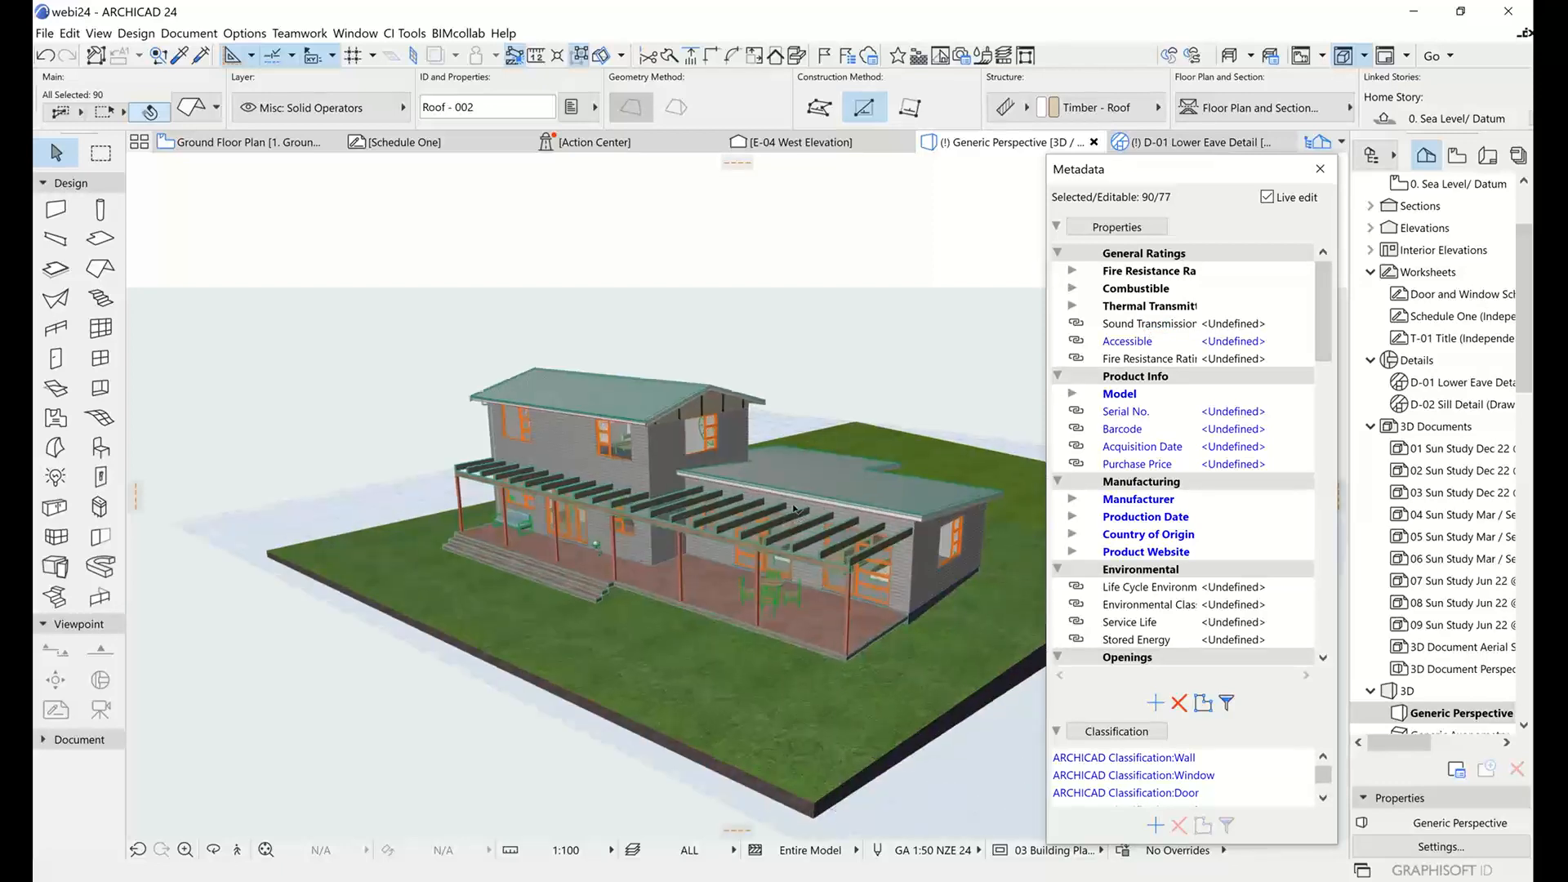
scroll(766, 524, up, 2)
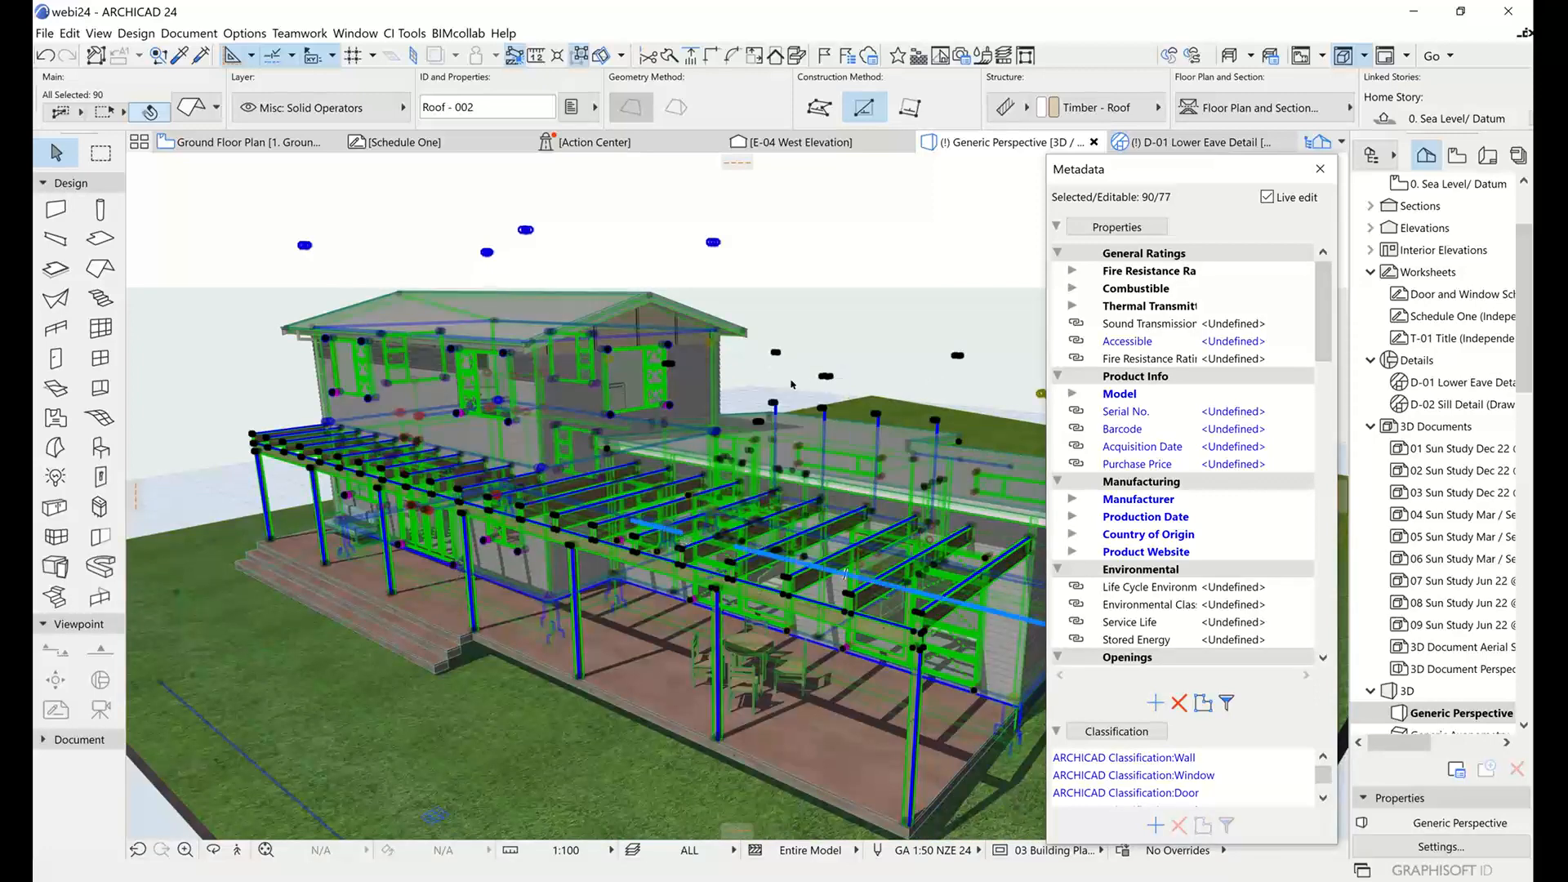
key(Escape)
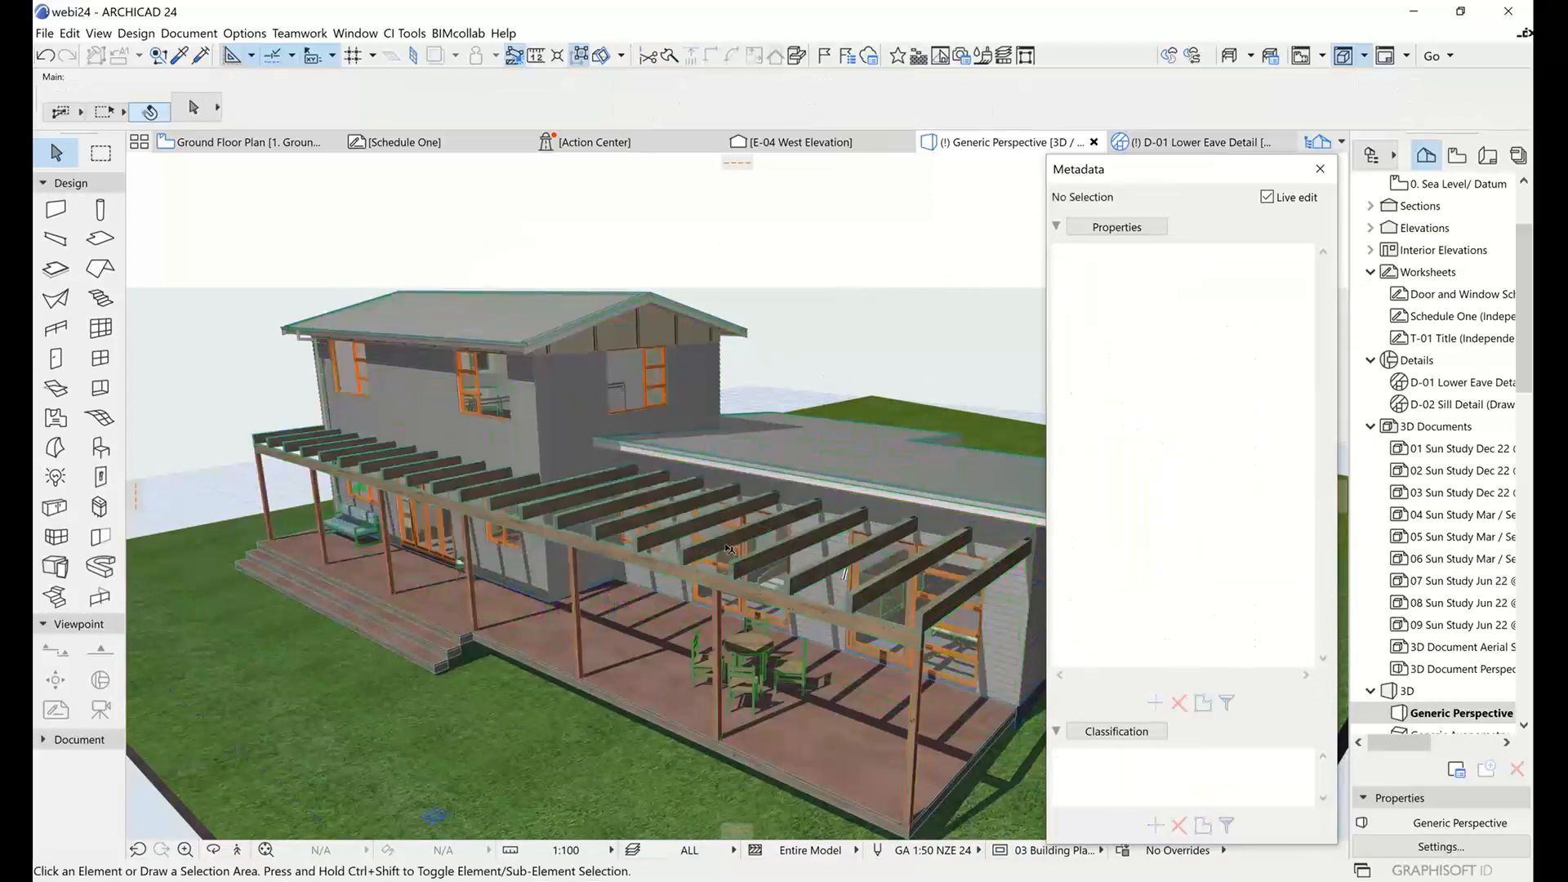
Select the deck's long edge beam, select all elements sharing its Combustible value of False, inspect them and deselect.
click(669, 572)
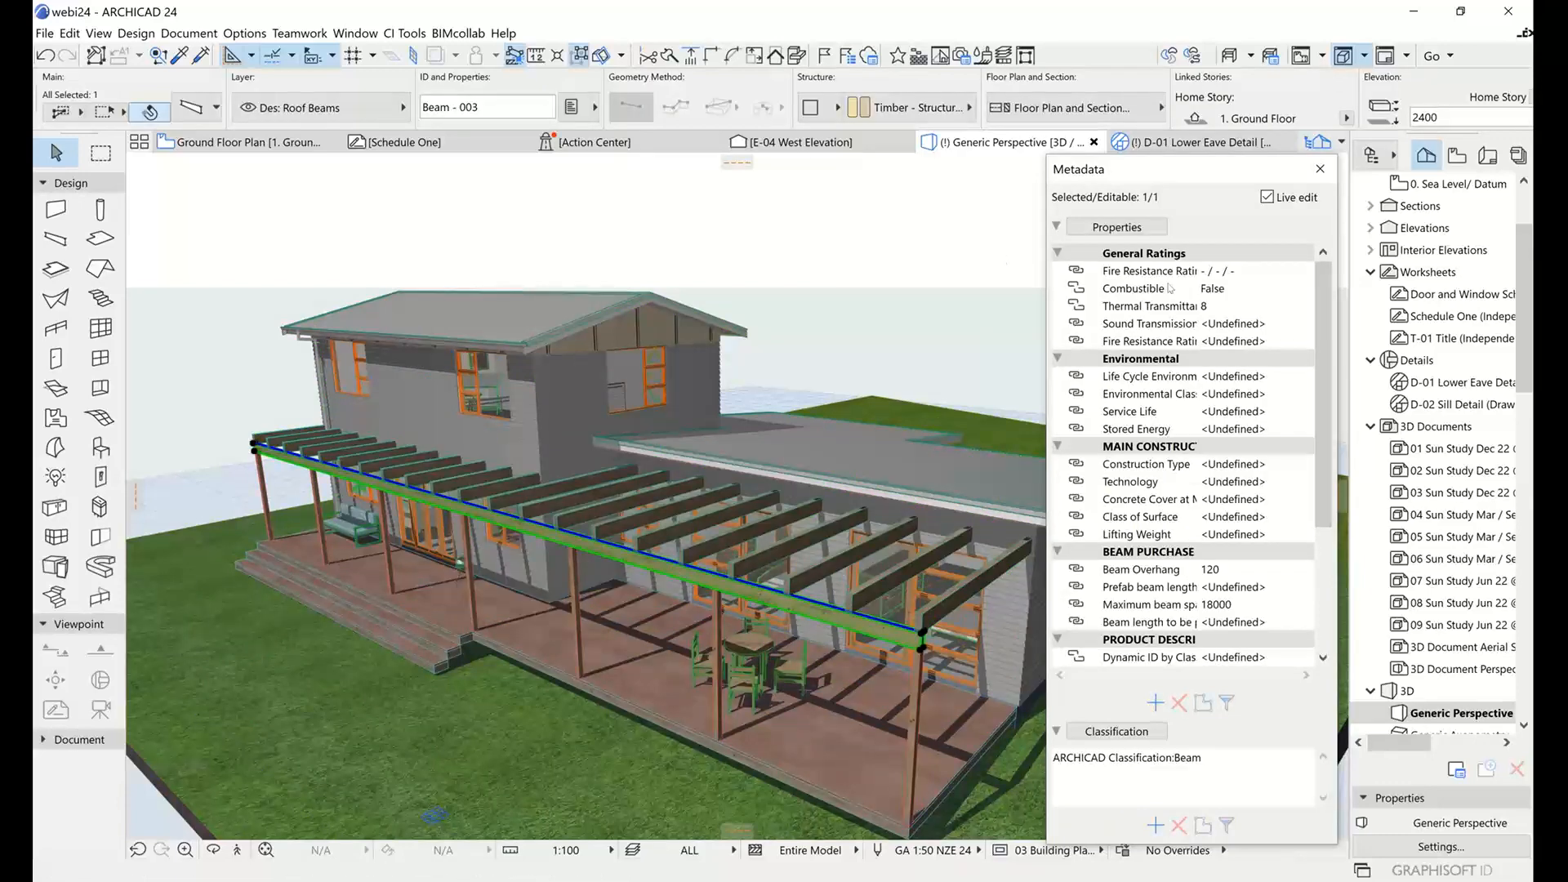
click(1147, 290)
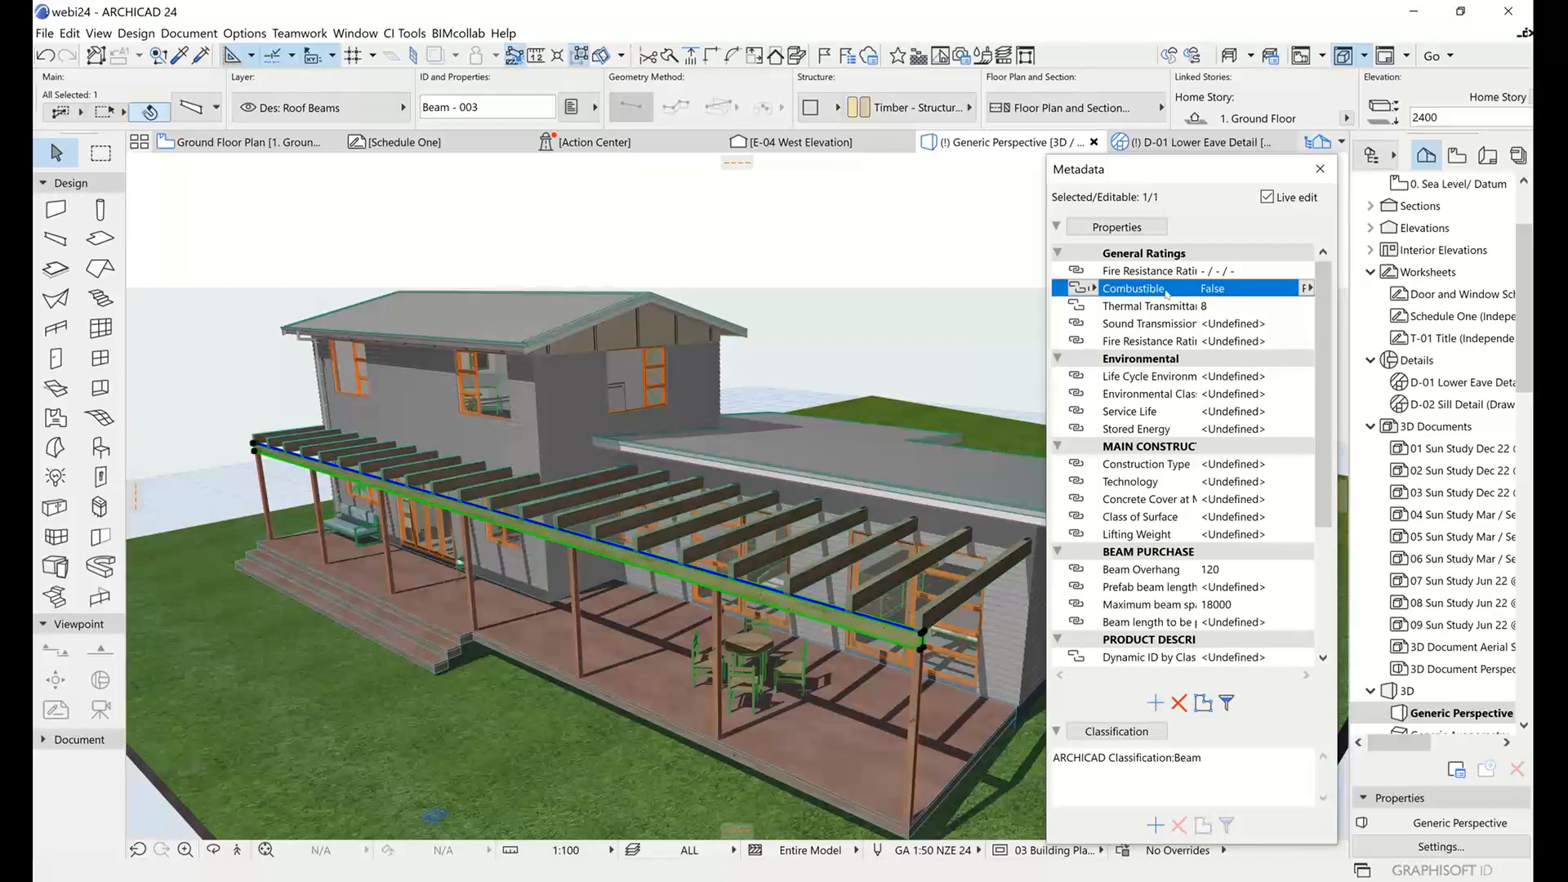
click(1202, 704)
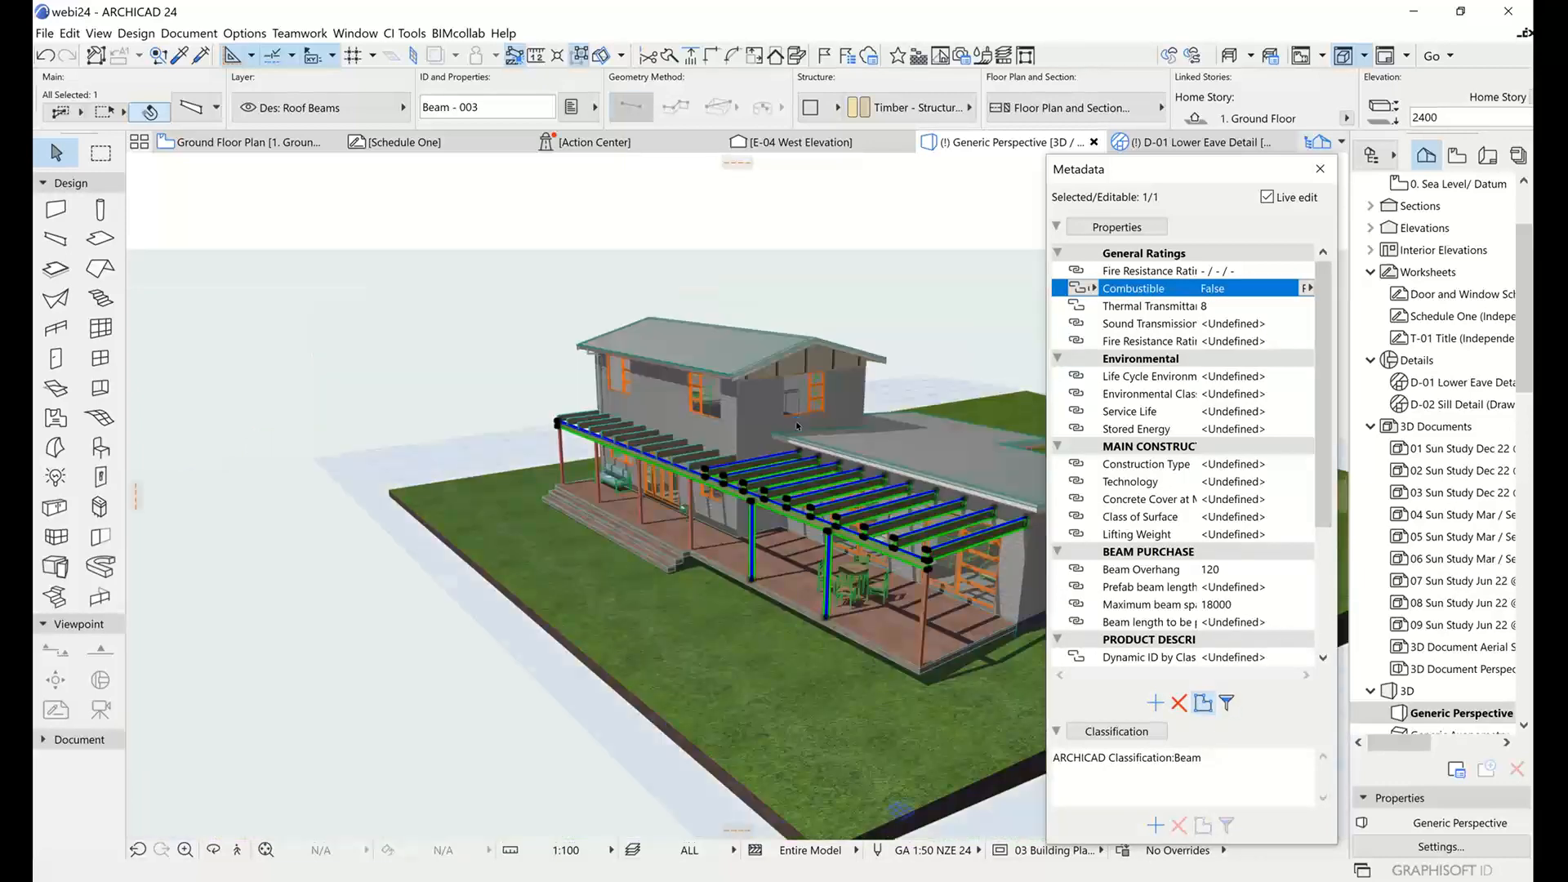
scroll(890, 483, up, 3)
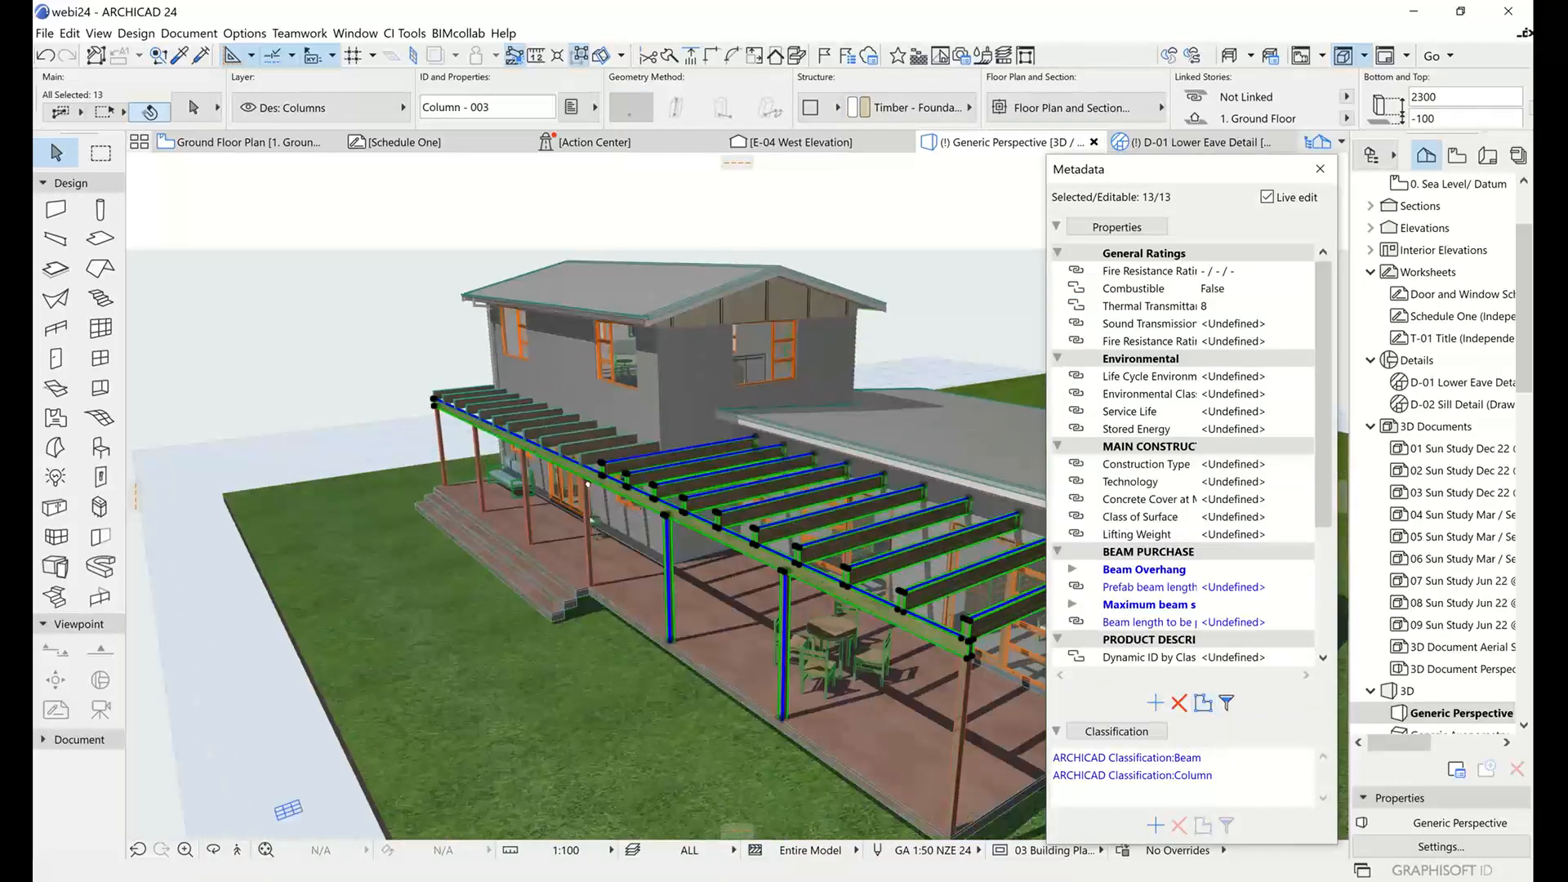
shift+middle_drag(630, 491, 784, 546)
scroll(760, 539, up, 2)
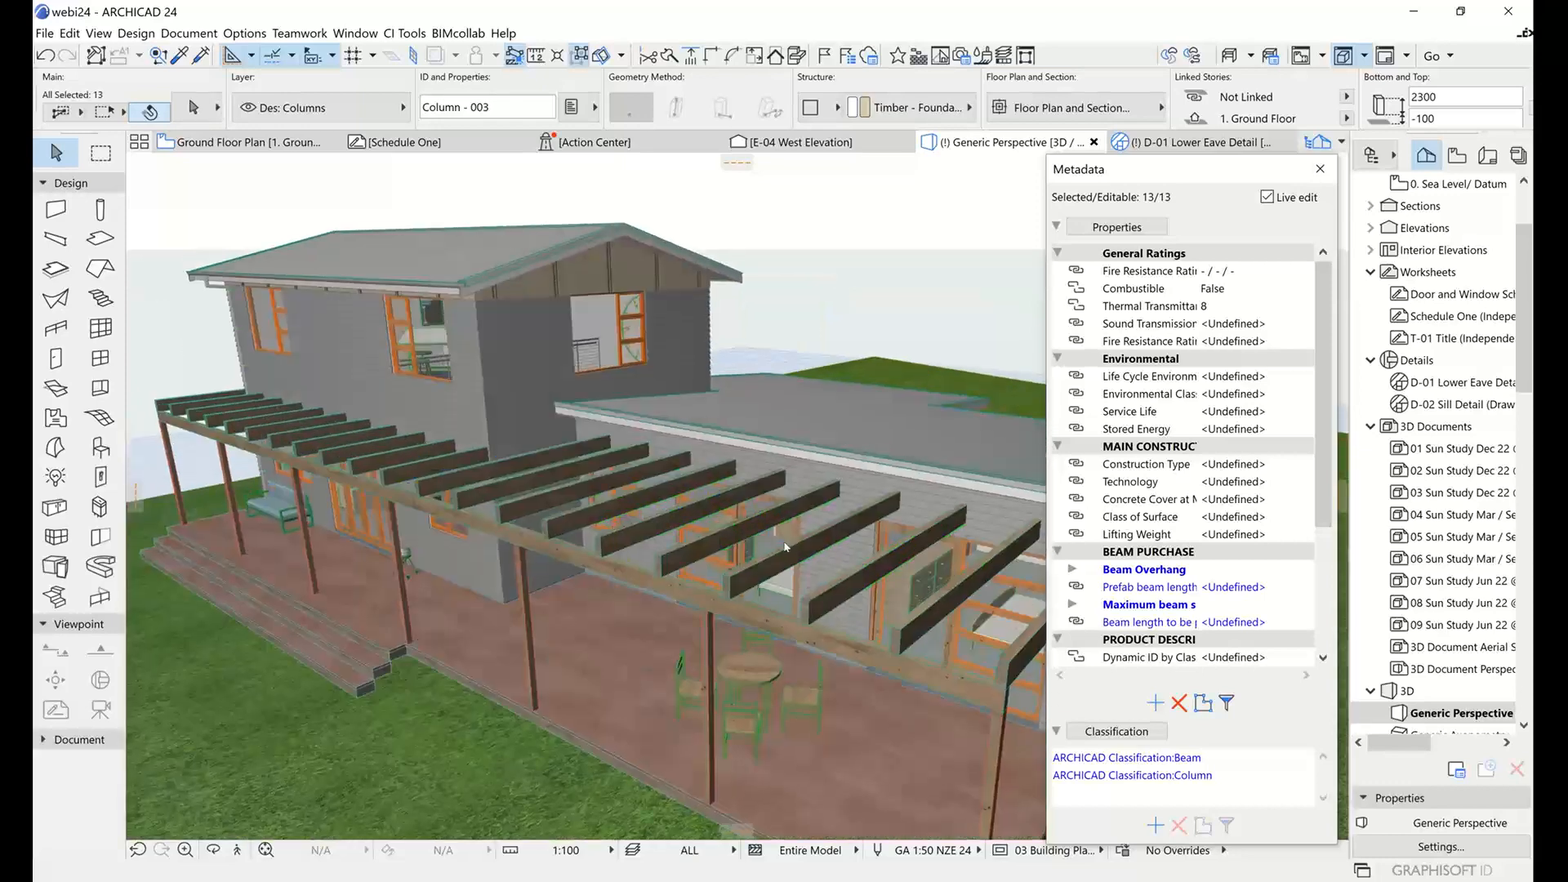
click(1138, 289)
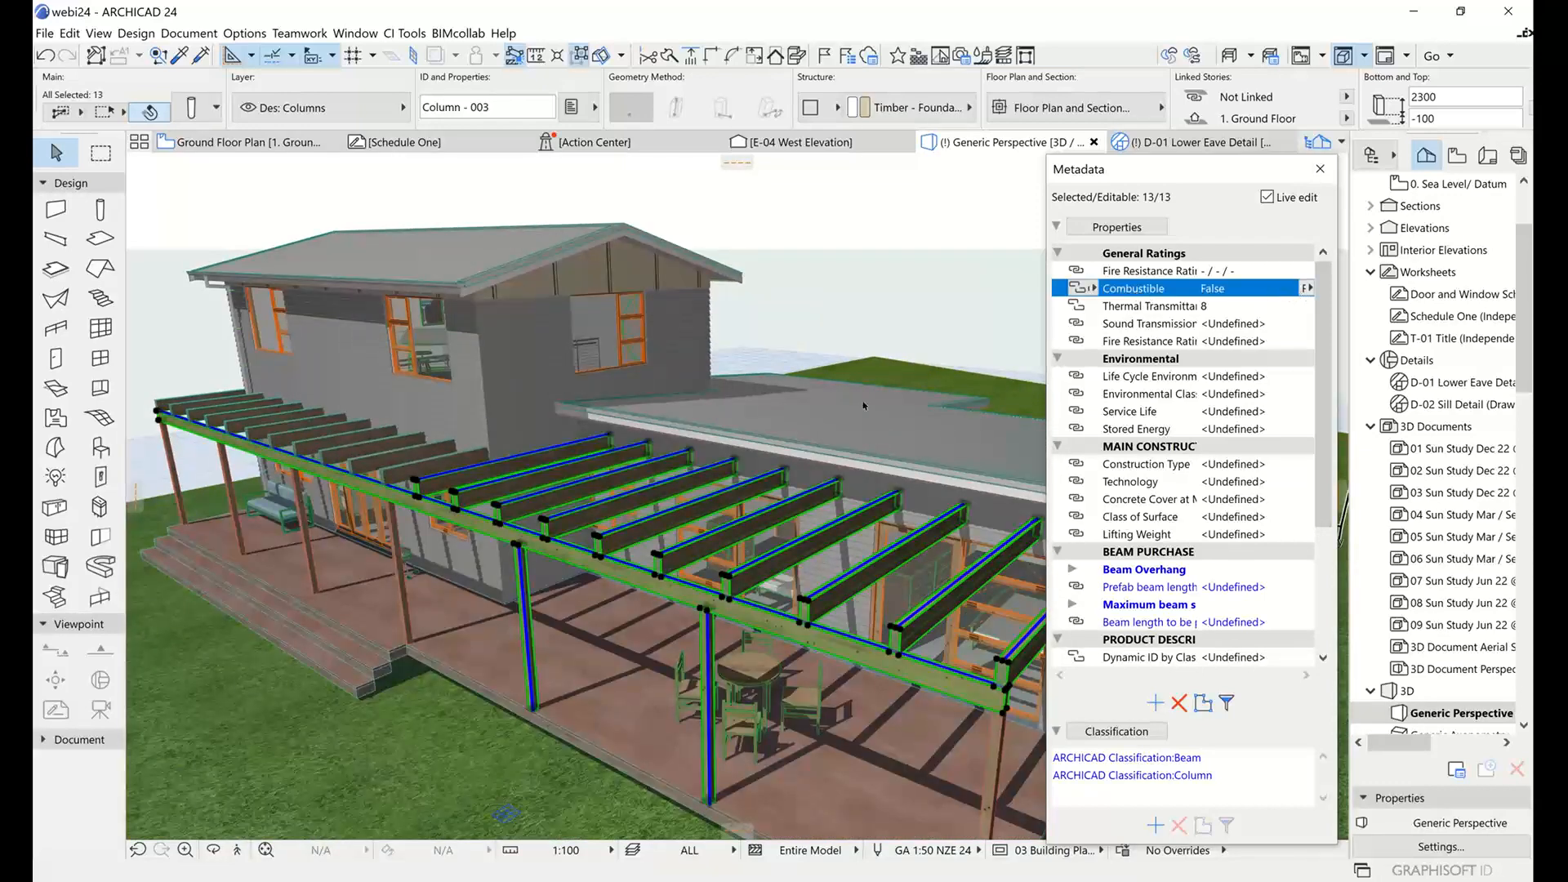
click(895, 305)
Select the elements around the upper storey with a selection rectangle and narrow the selection to those with the ARCHICAD classification Wall.
mouse_move(796, 390)
shift+middle_down()
mouse_move(765, 400)
mouse_move(812, 400)
shift+middle_up()
drag(295, 229, 797, 373)
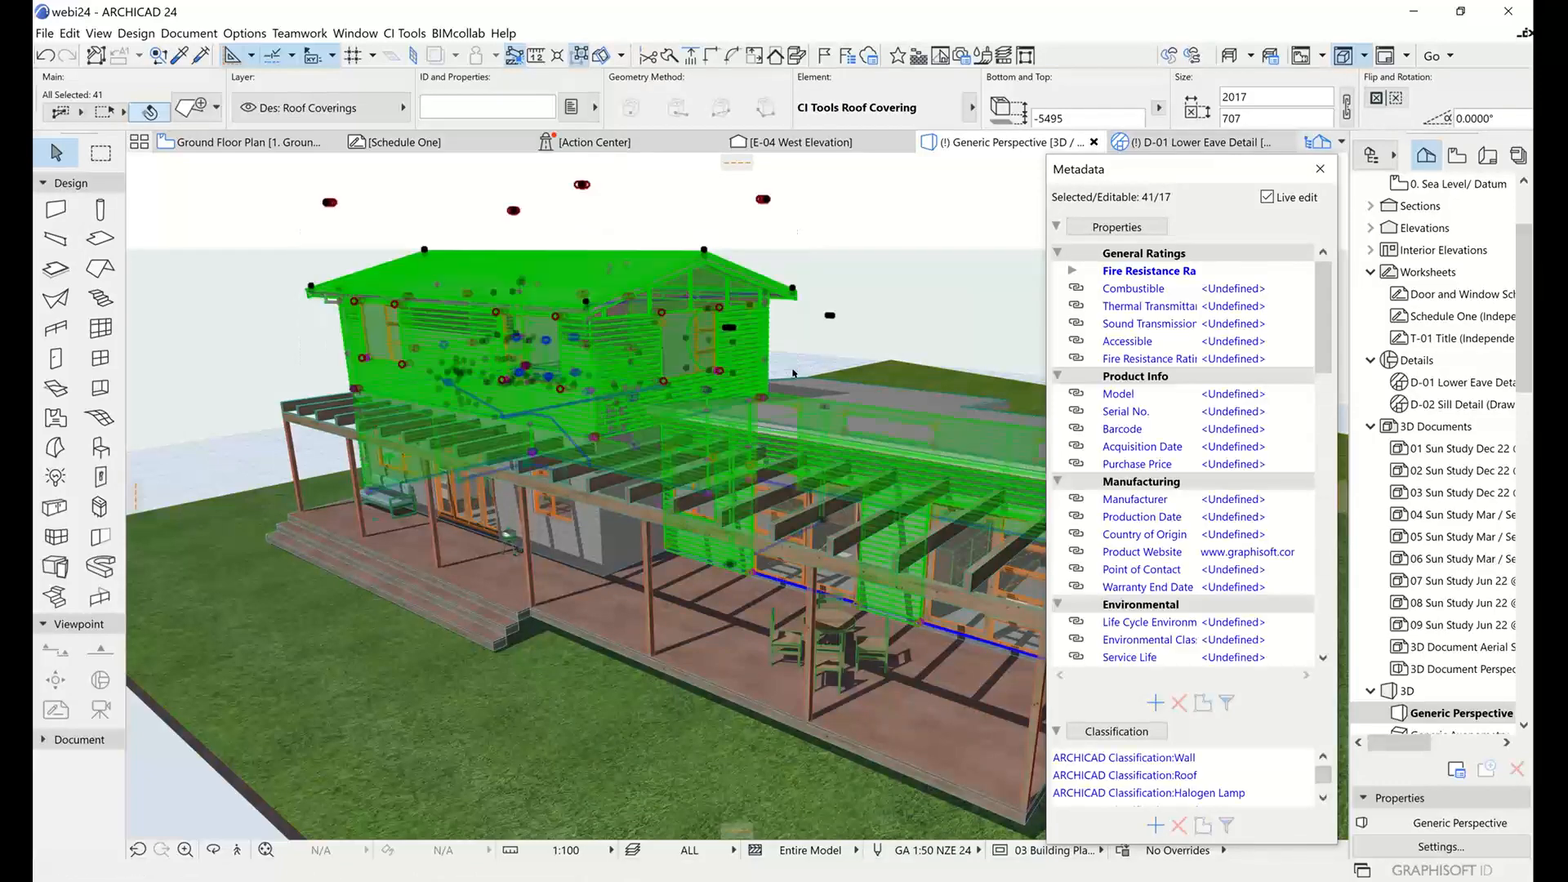
mouse_move(798, 436)
shift+middle_down()
mouse_move(812, 442)
mouse_move(771, 451)
mouse_move(803, 448)
shift+middle_up()
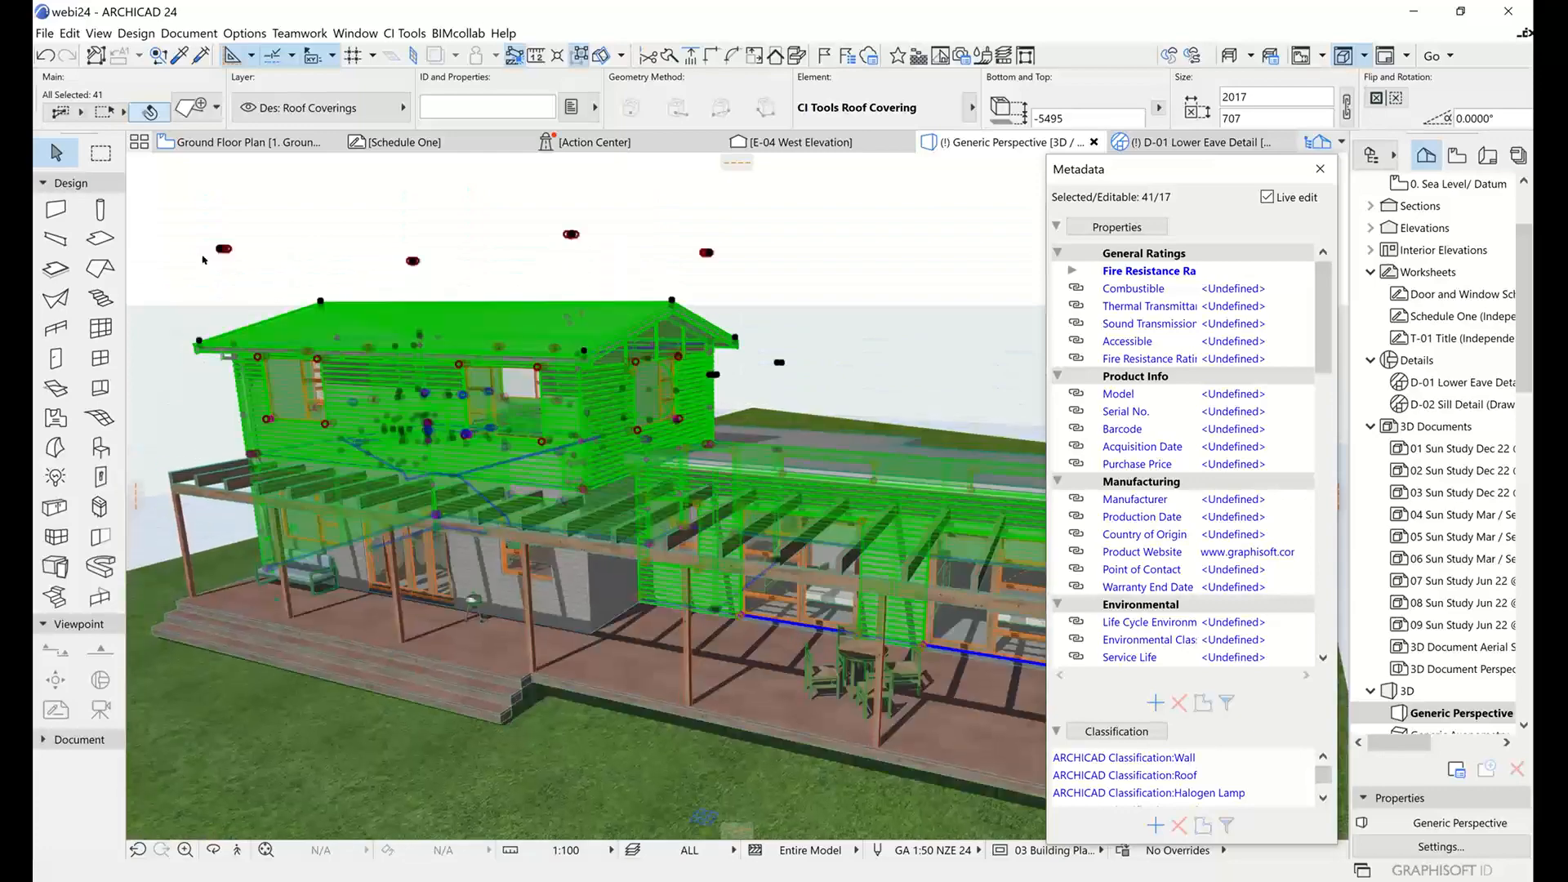
shift+middle_drag(735, 498, 660, 560)
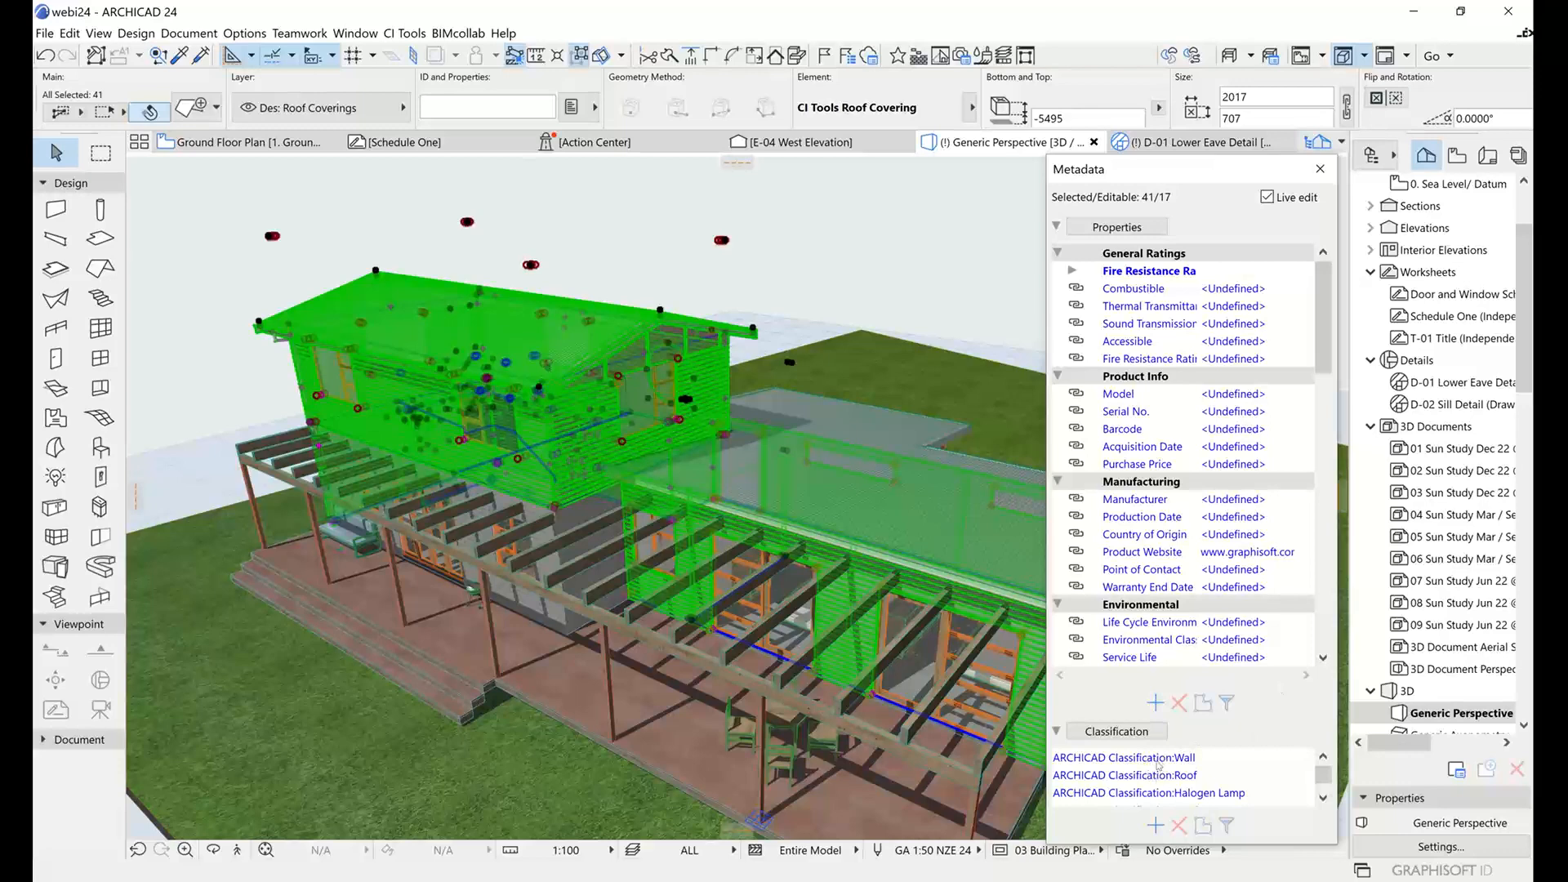
click(1157, 759)
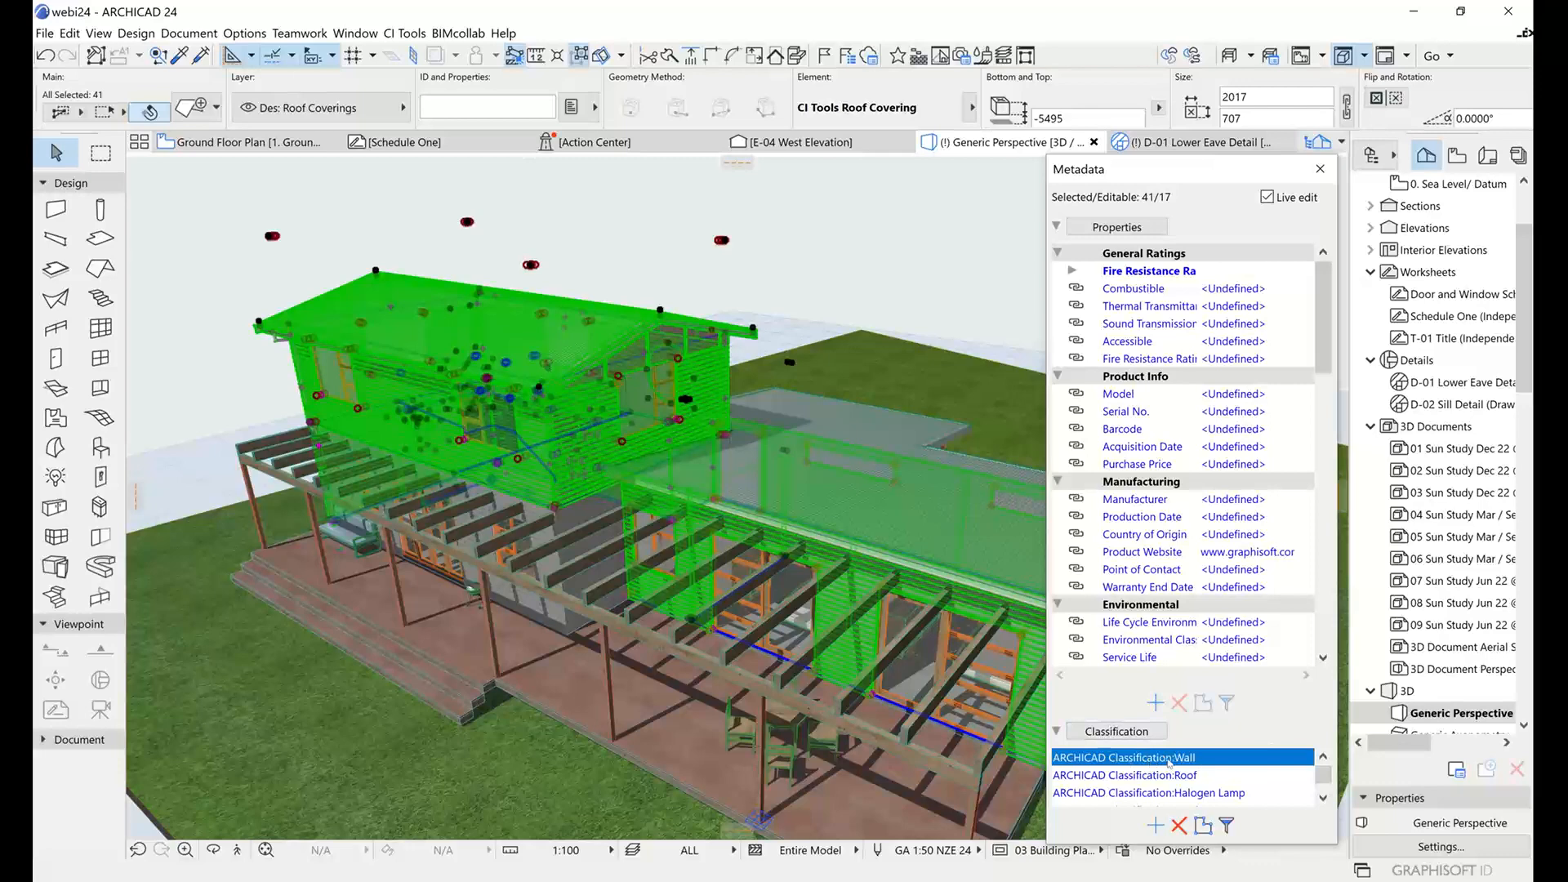
click(1205, 826)
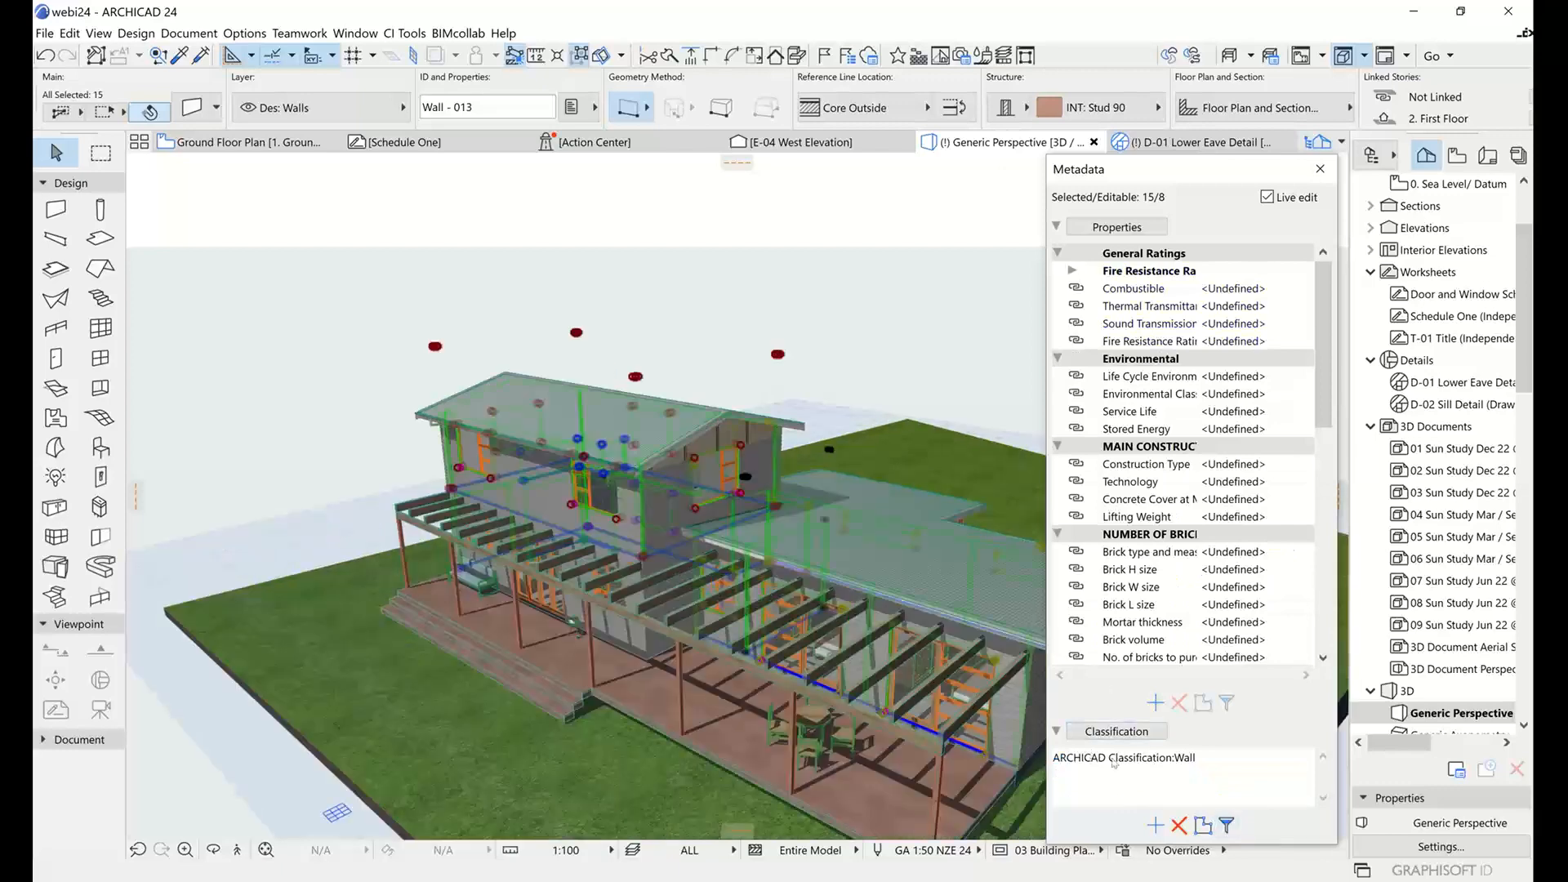
Select the elements across the house and pergola with a selection rectangle and narrow the selection to the ARCHICAD classification Beam.
scroll(773, 580, up, 4)
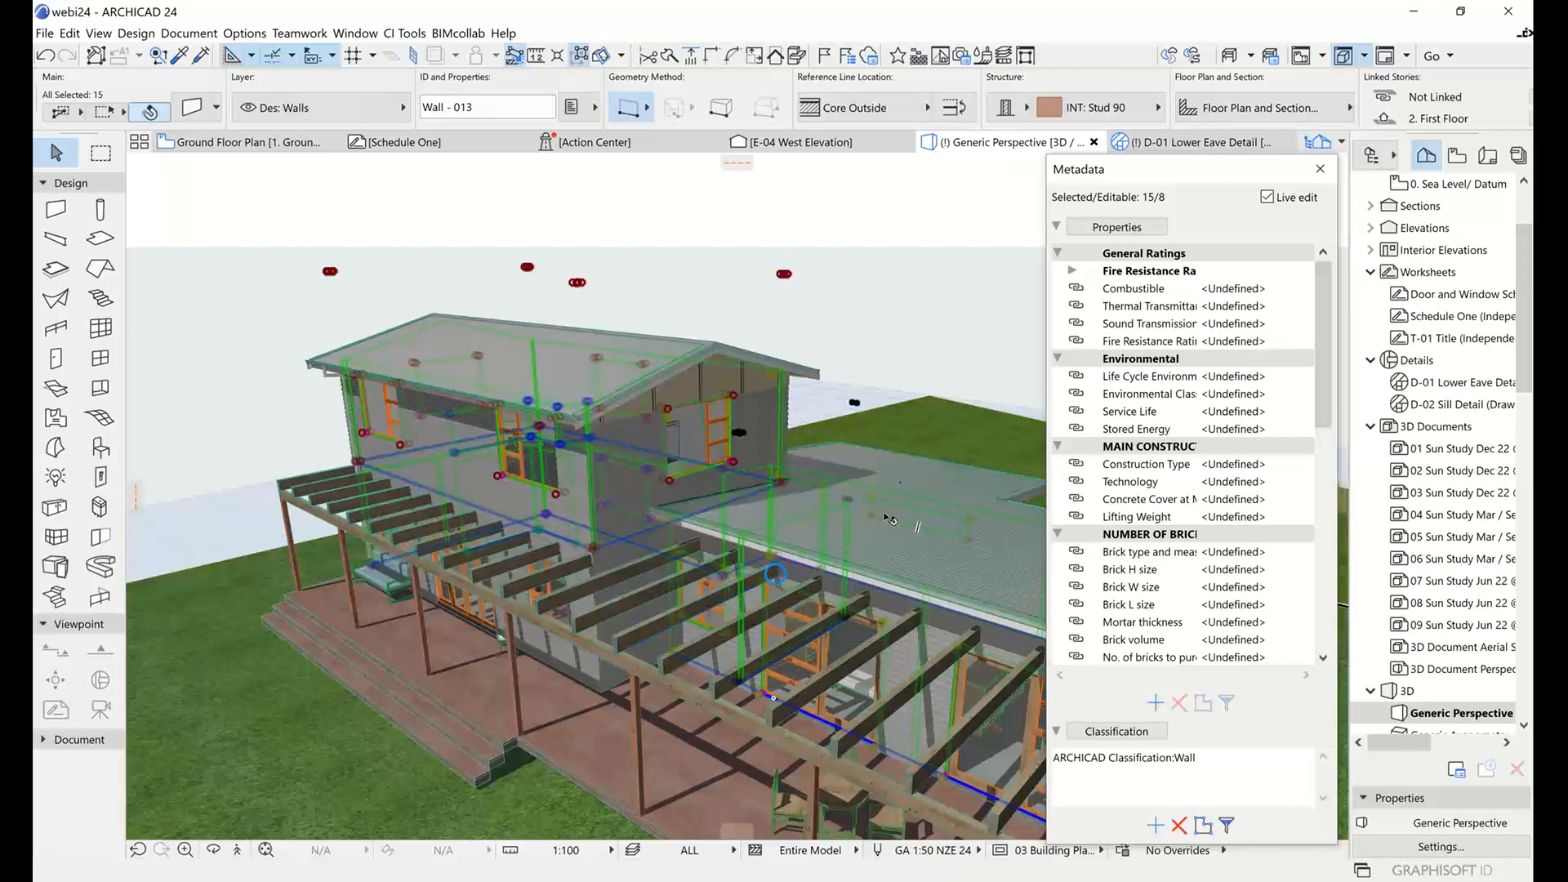
drag(270, 245, 821, 745)
click(825, 750)
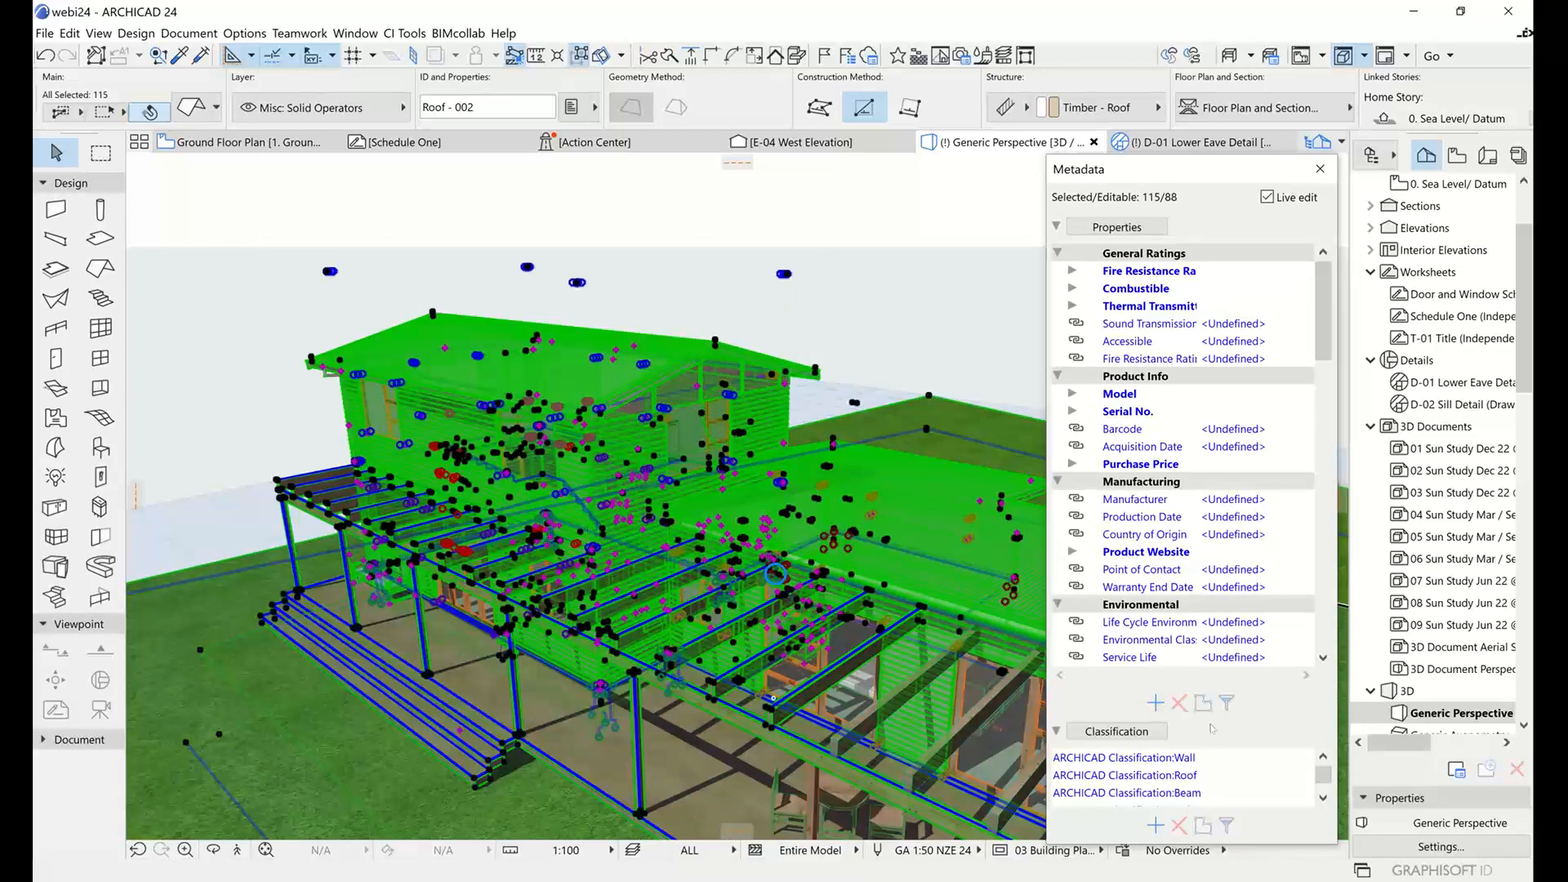
click(1159, 794)
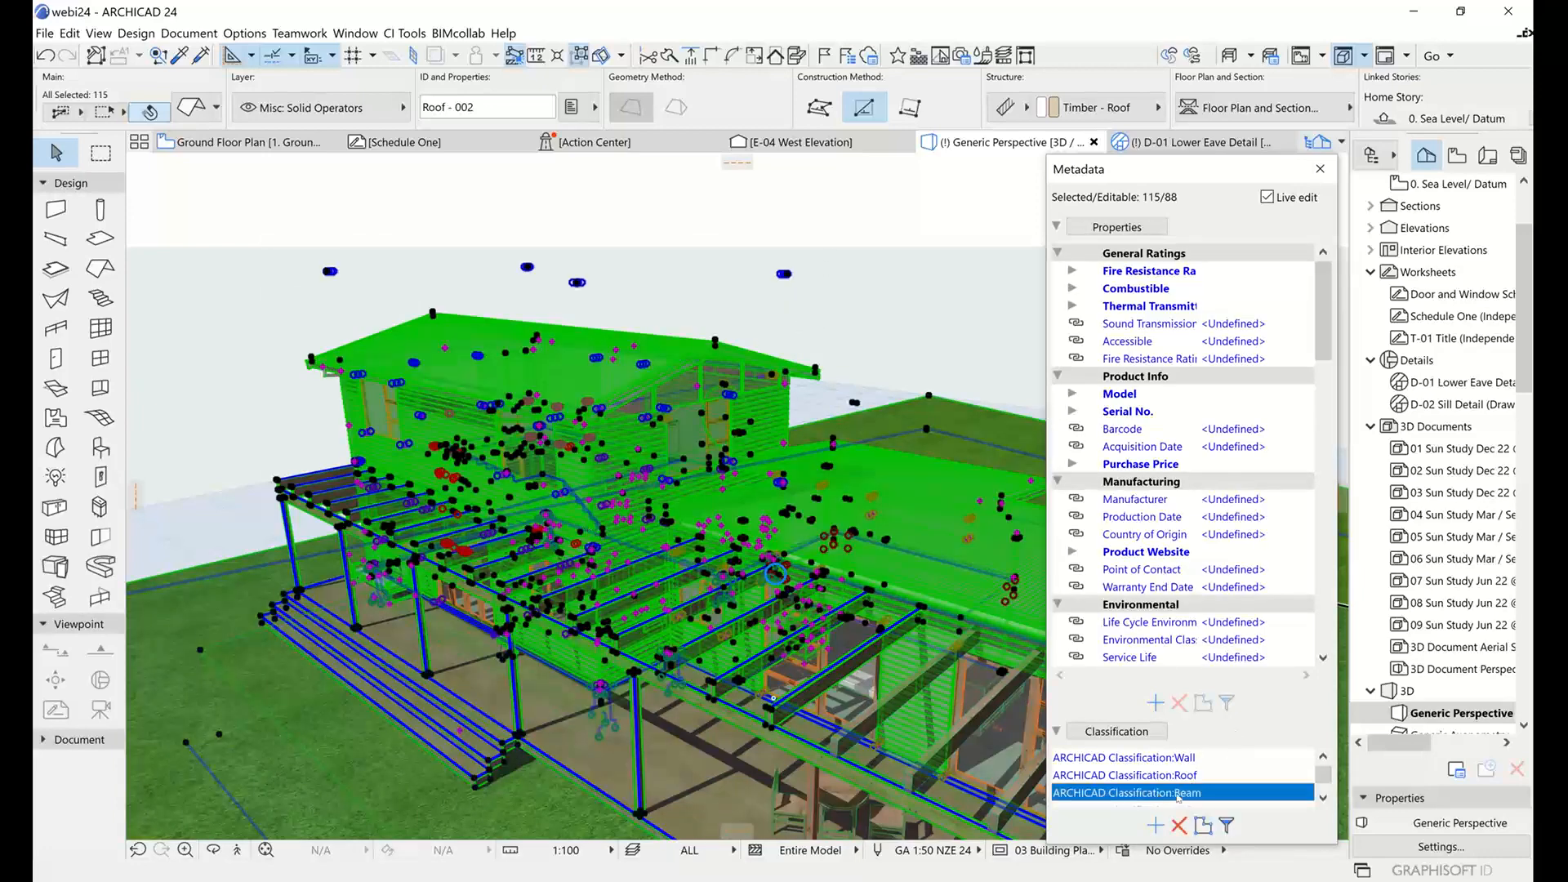
click(1203, 825)
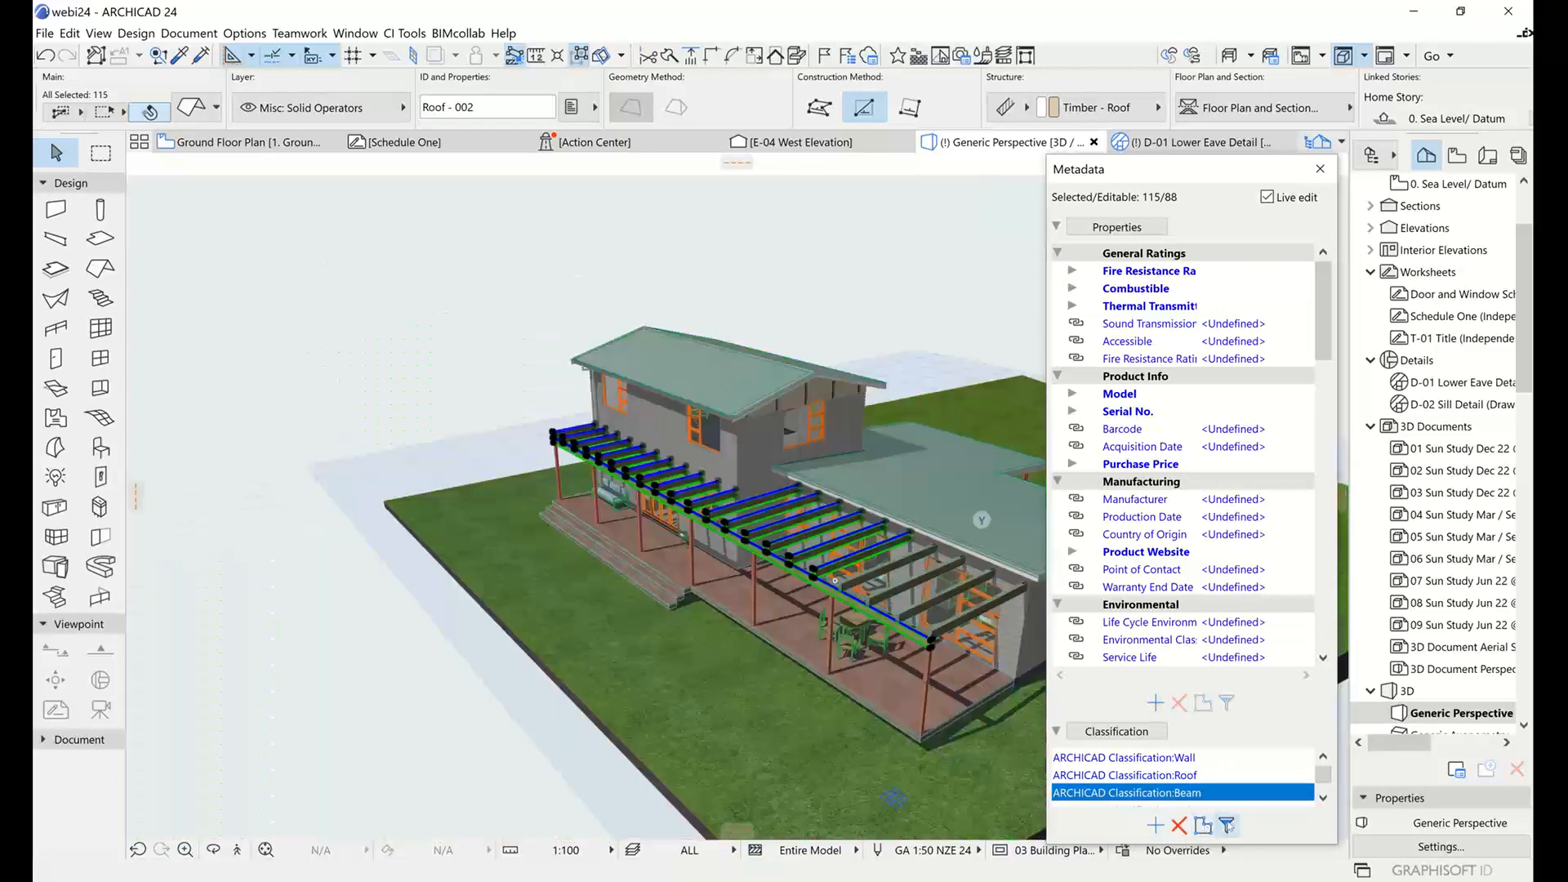
Expand the selected beams' Combustible property, narrow the selection to those with the value False, inspect them and deselect.
click(1073, 290)
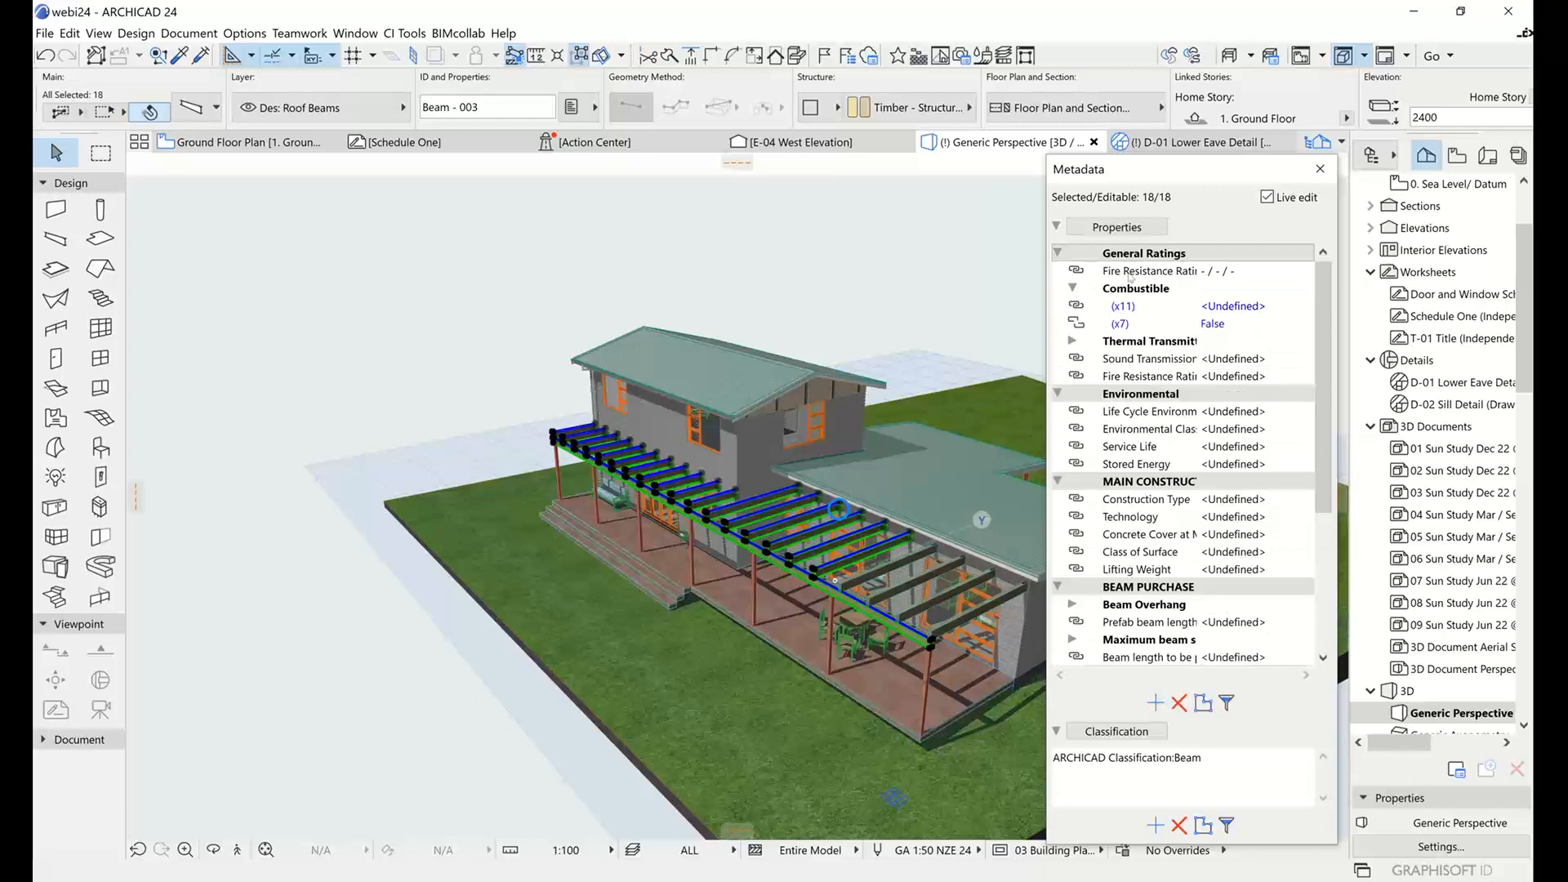
click(1074, 288)
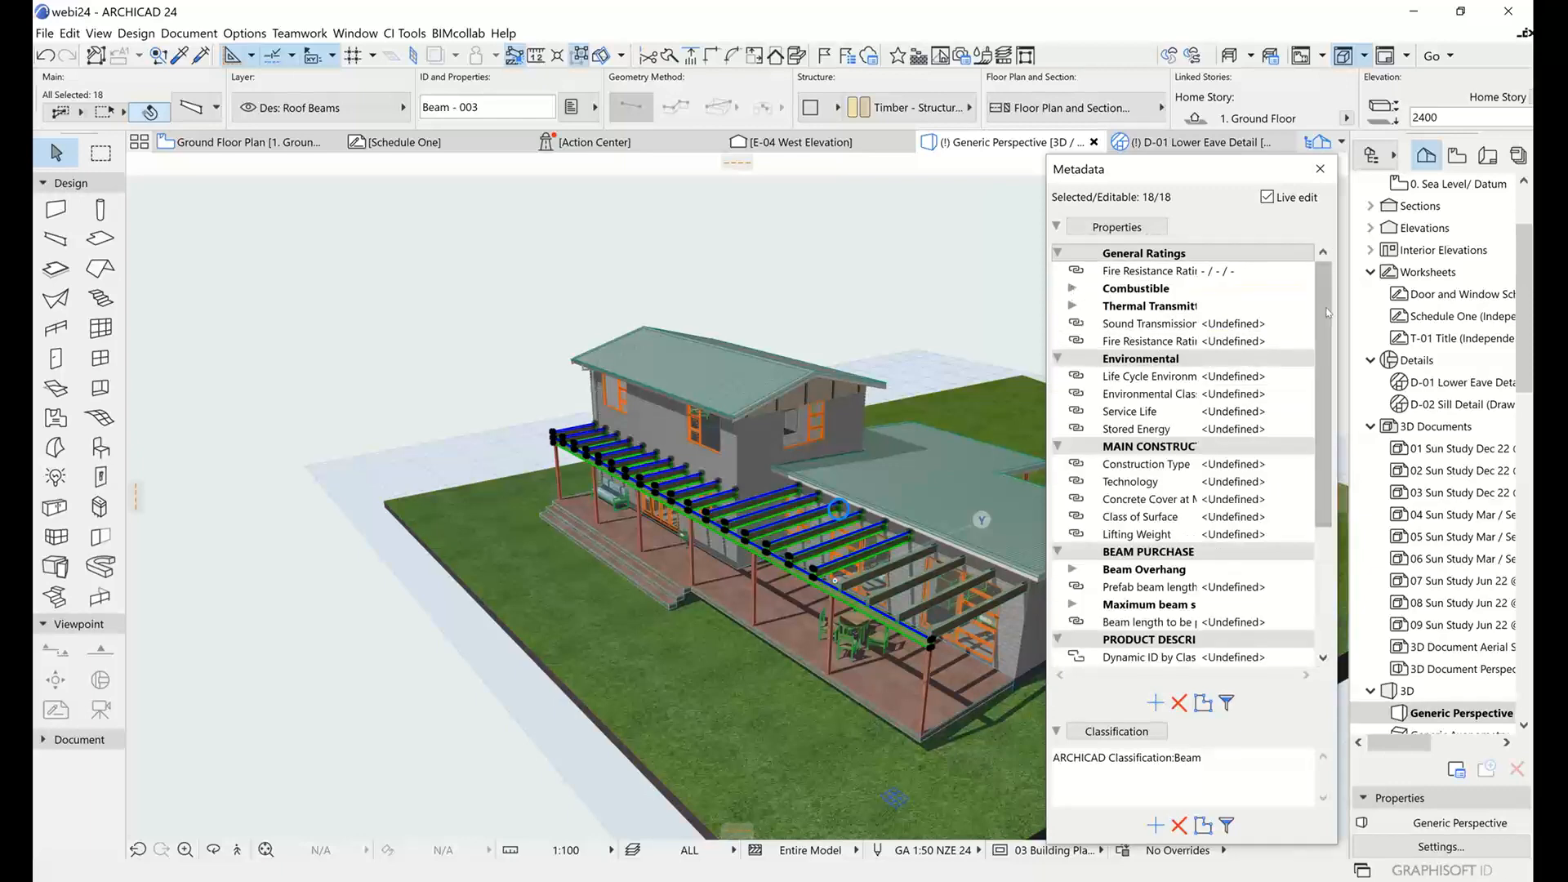
mouse_move(1328, 313)
mouse_down()
mouse_move(1328, 445)
mouse_move(1327, 304)
mouse_up()
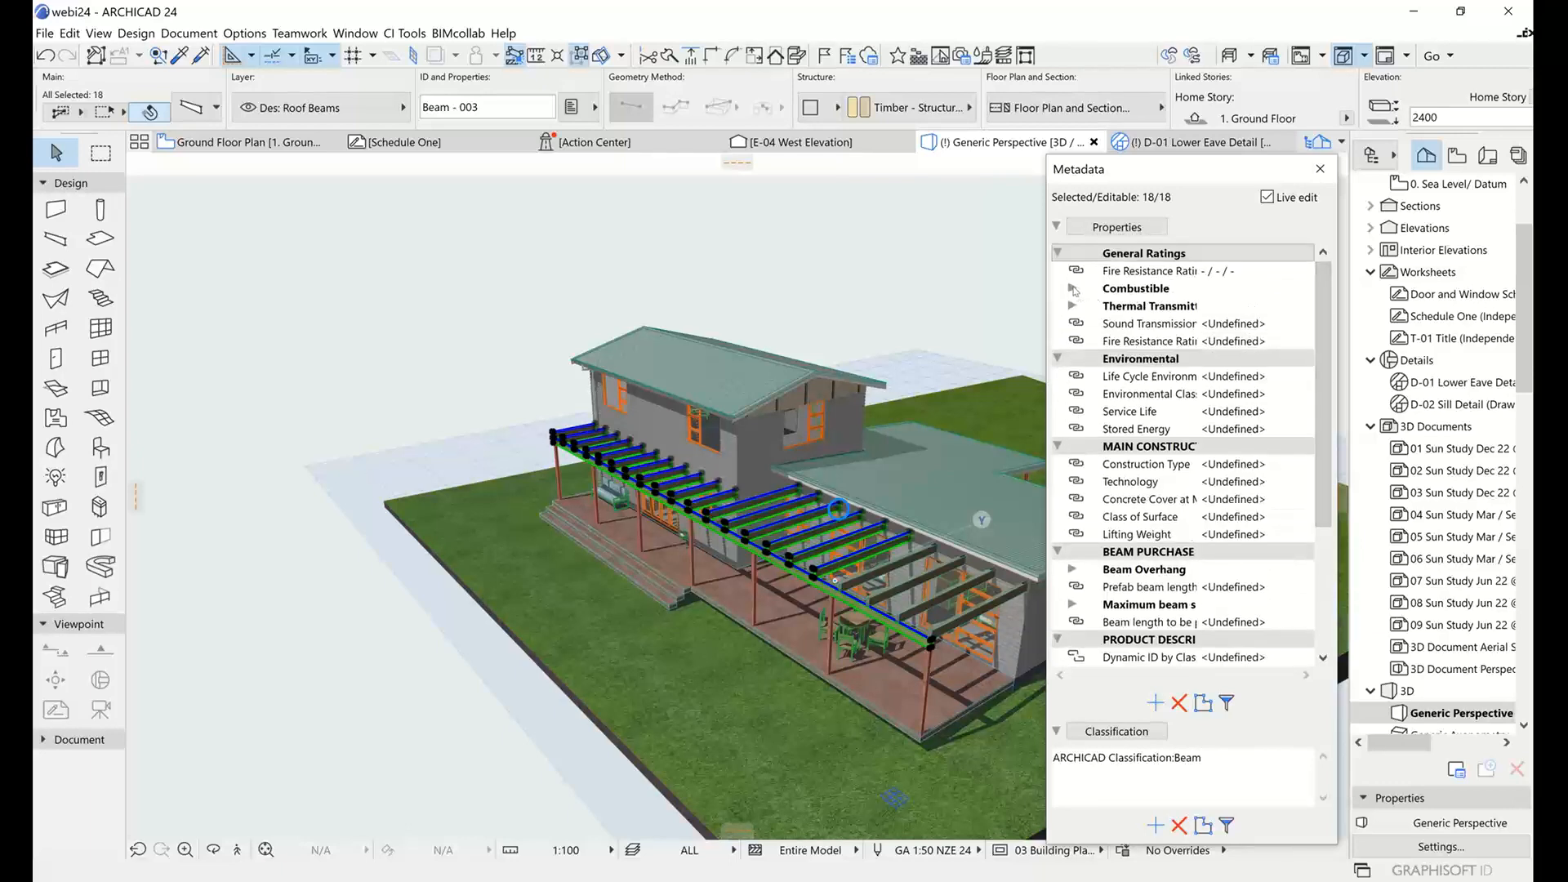
click(1073, 289)
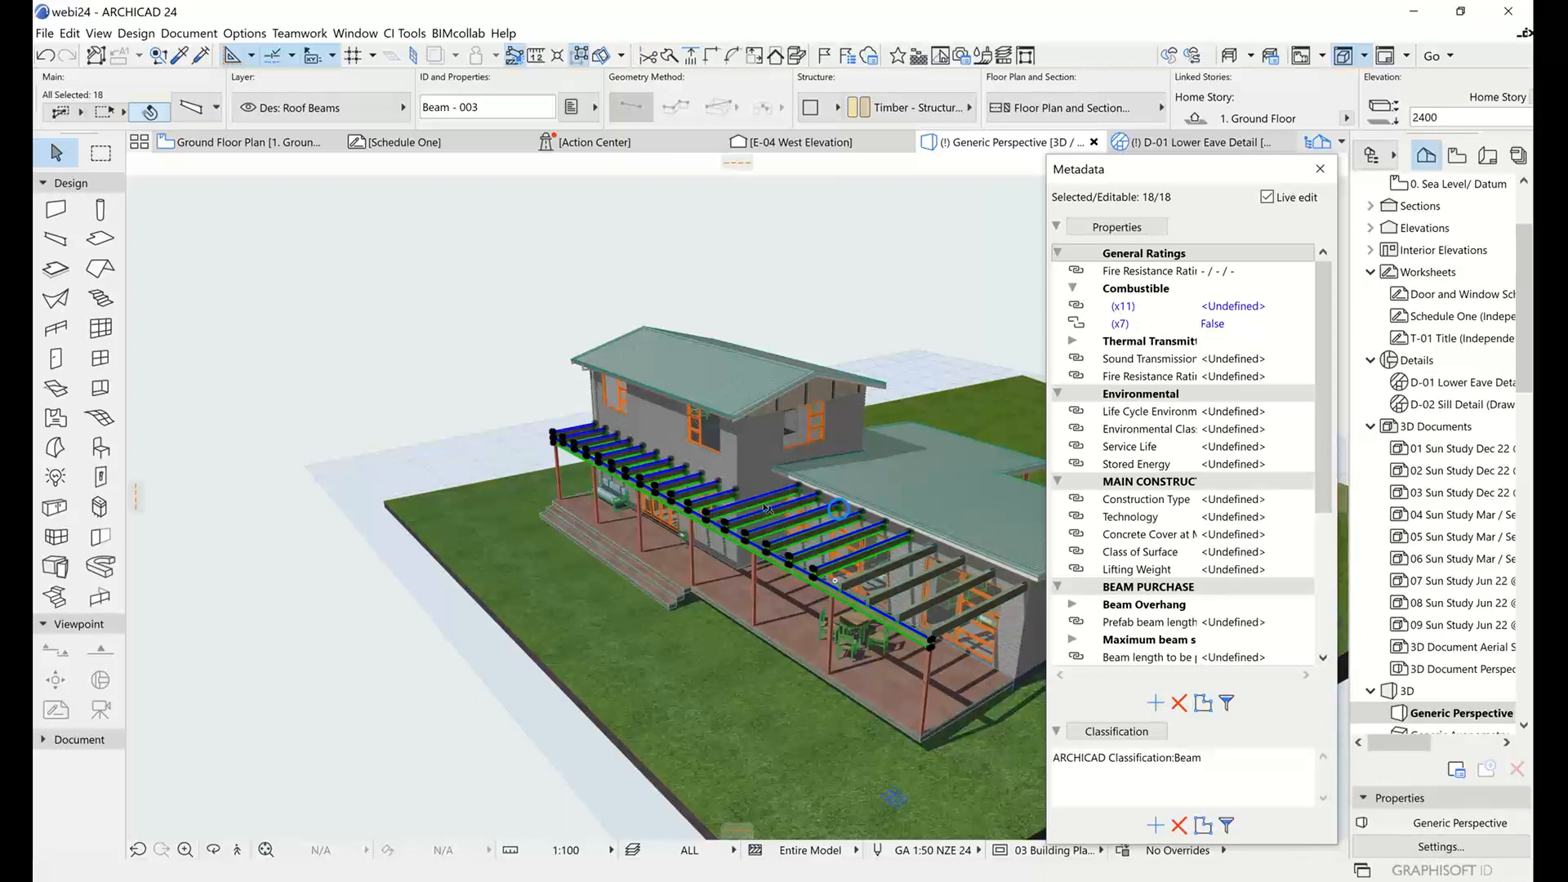
click(1127, 323)
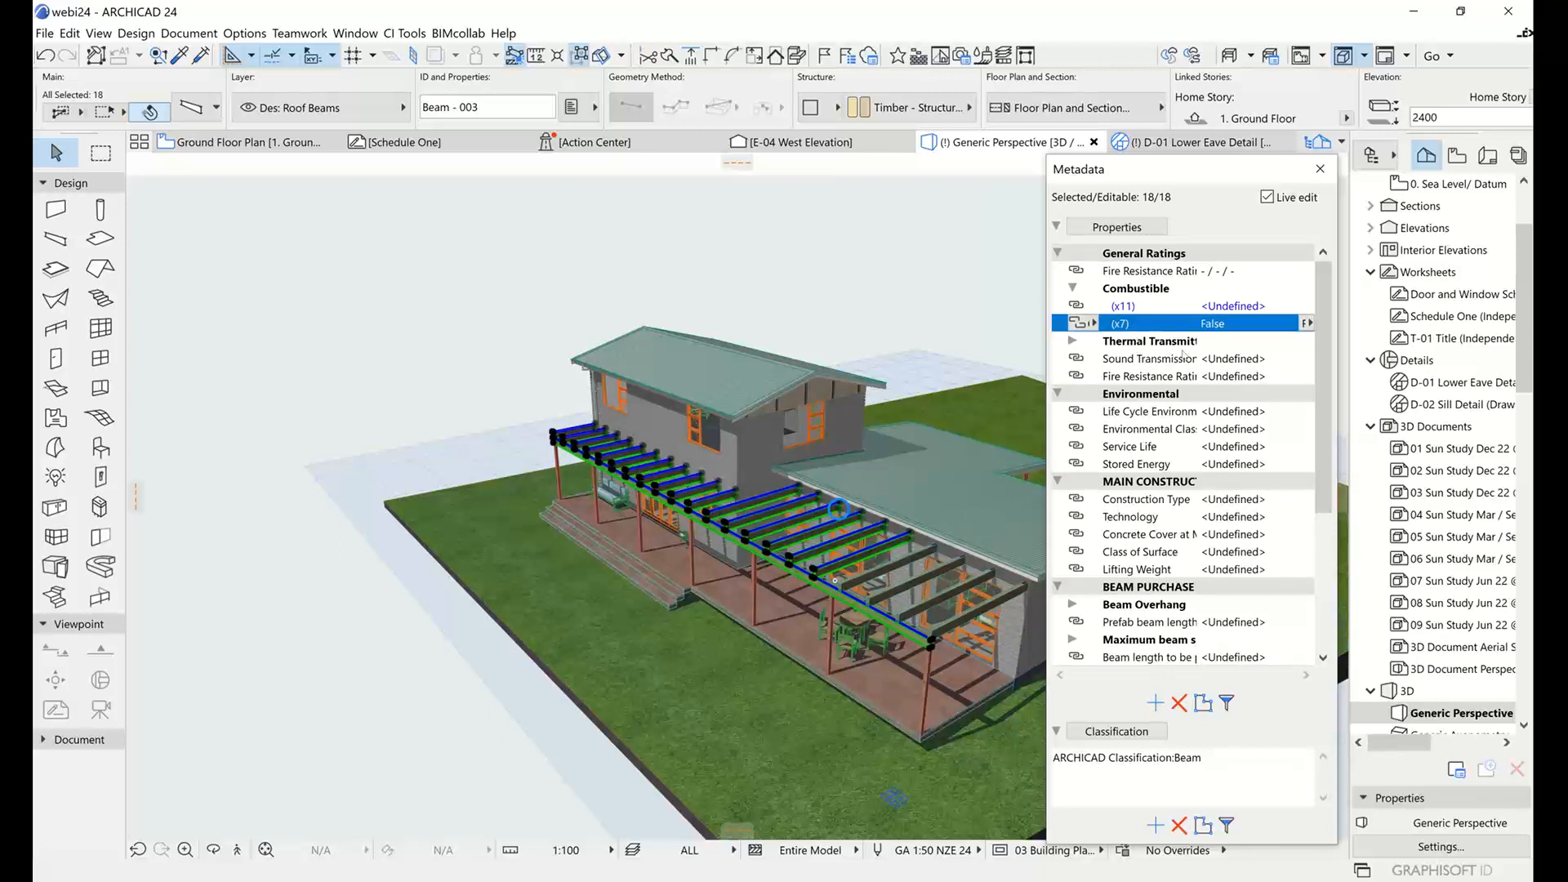
click(1226, 704)
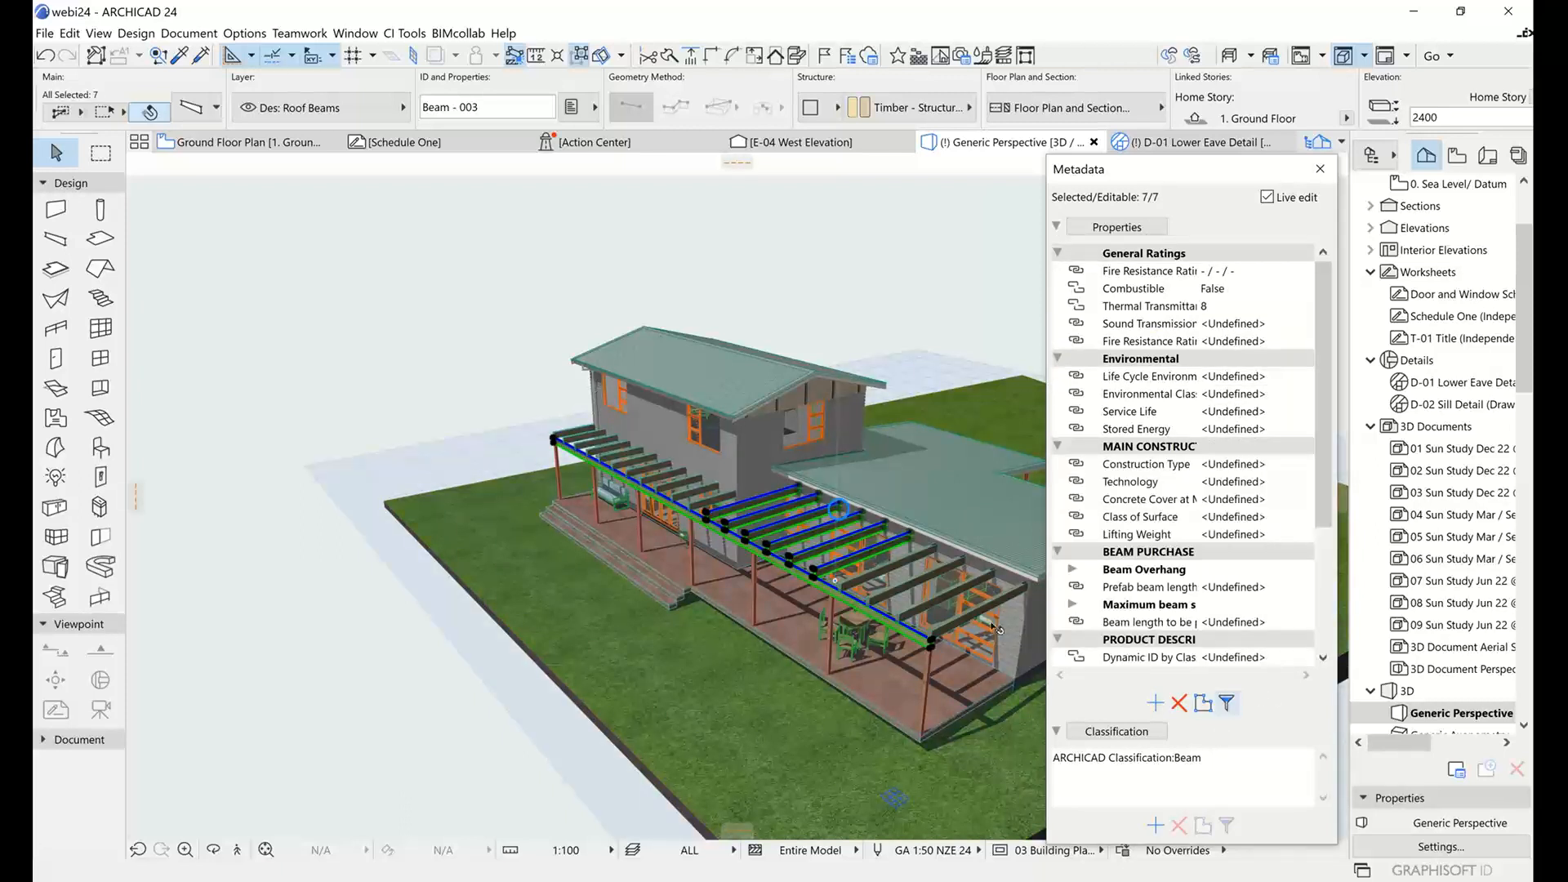
mouse_move(846, 562)
click(902, 335)
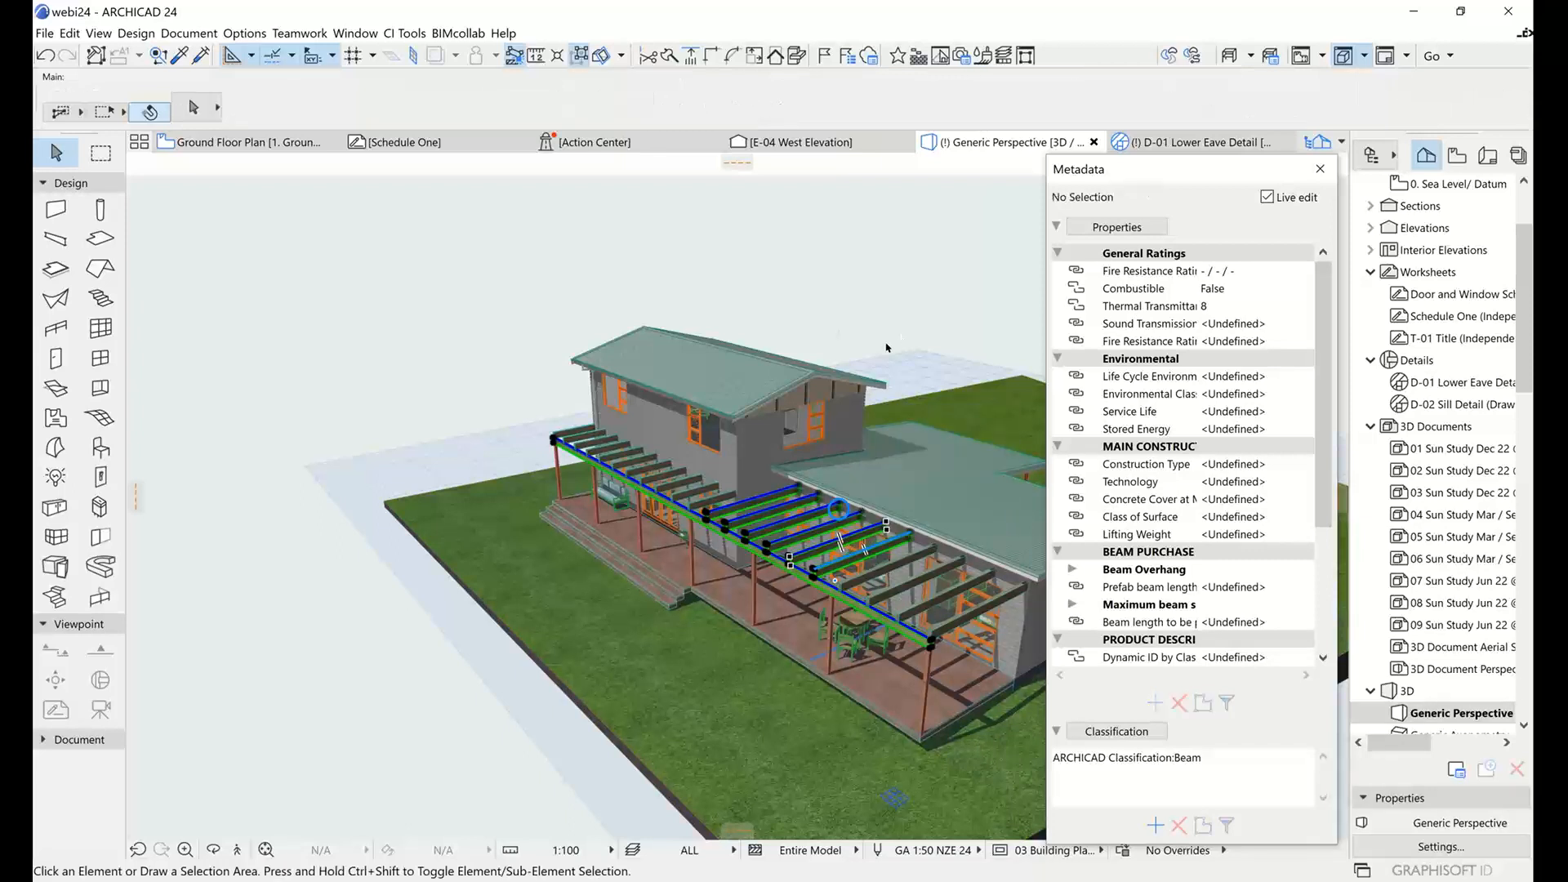
Turn Live edit off and examine the property list held for new elements, highlighting the Combustible value.
shift+middle_drag(722, 406, 741, 532)
scroll(698, 487, up, 3)
scroll(699, 487, up, 1)
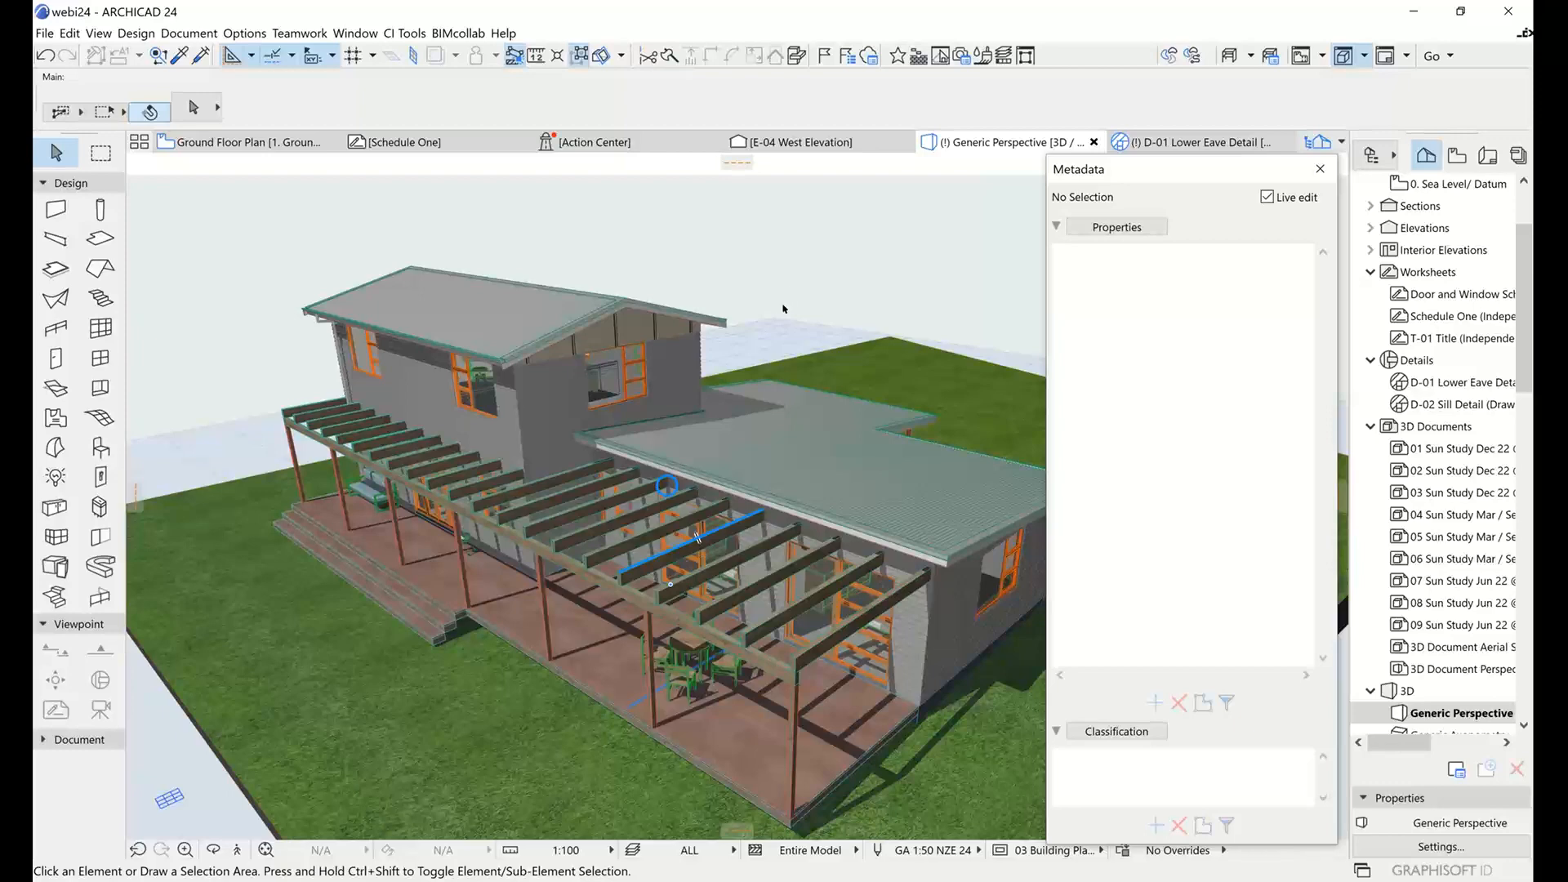
click(1268, 197)
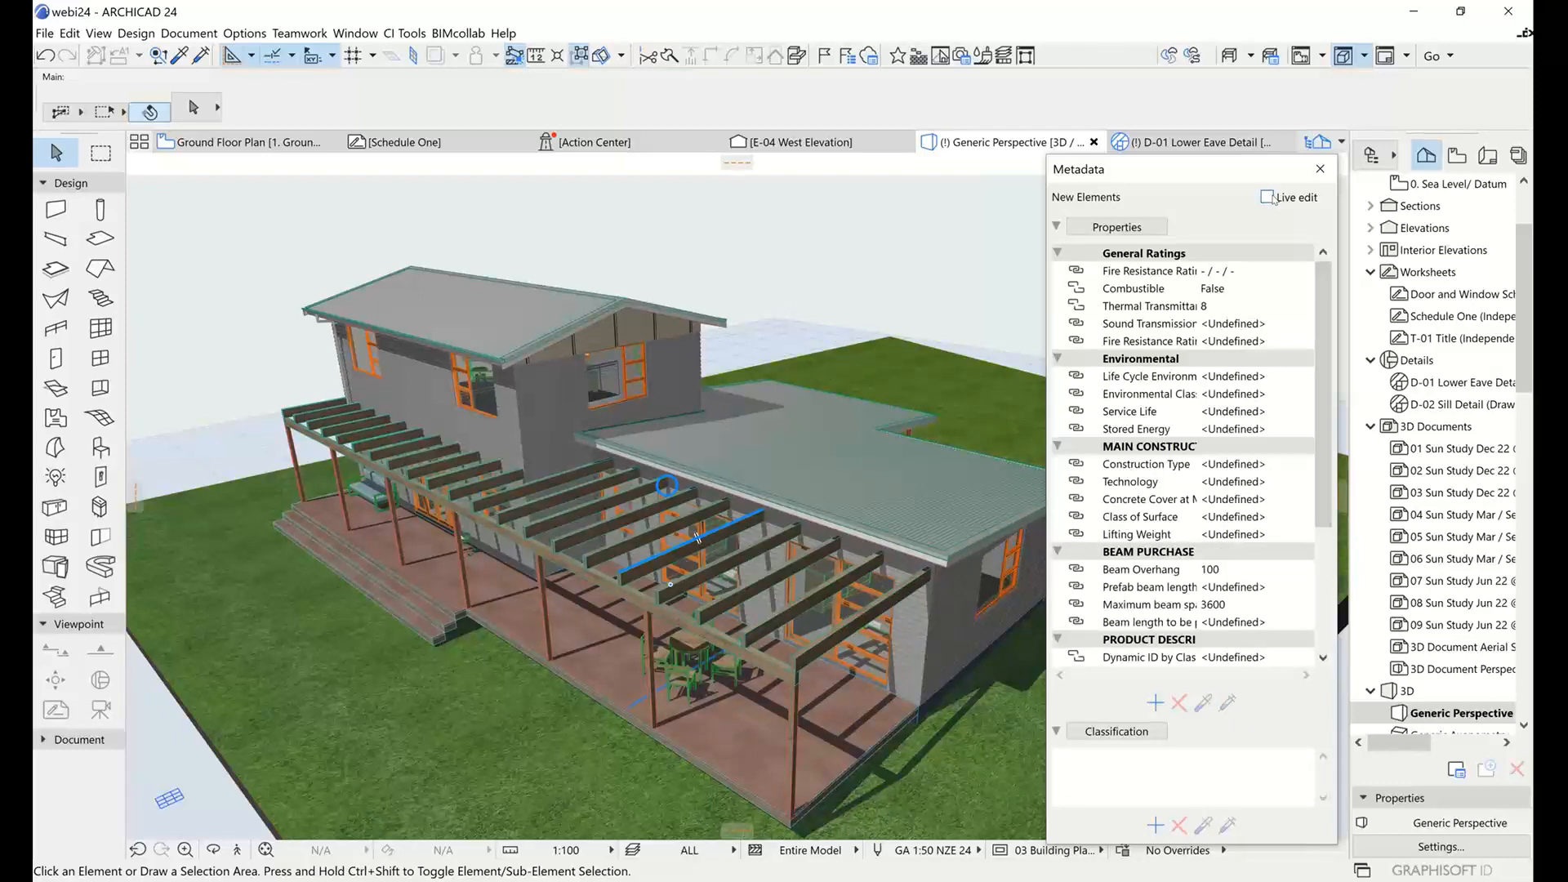
click(1268, 198)
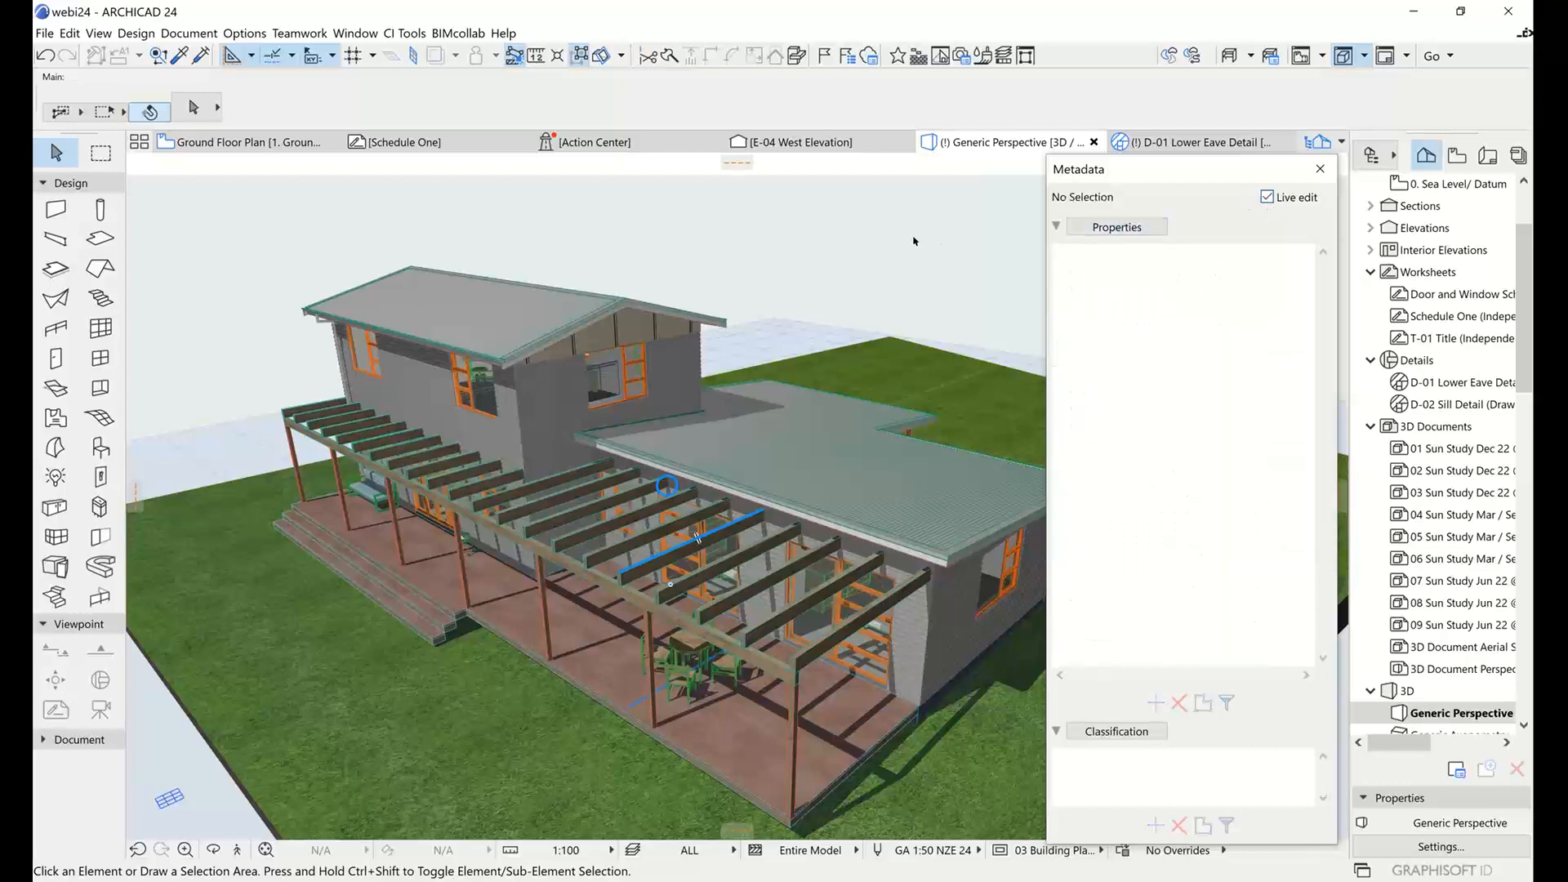
click(1267, 197)
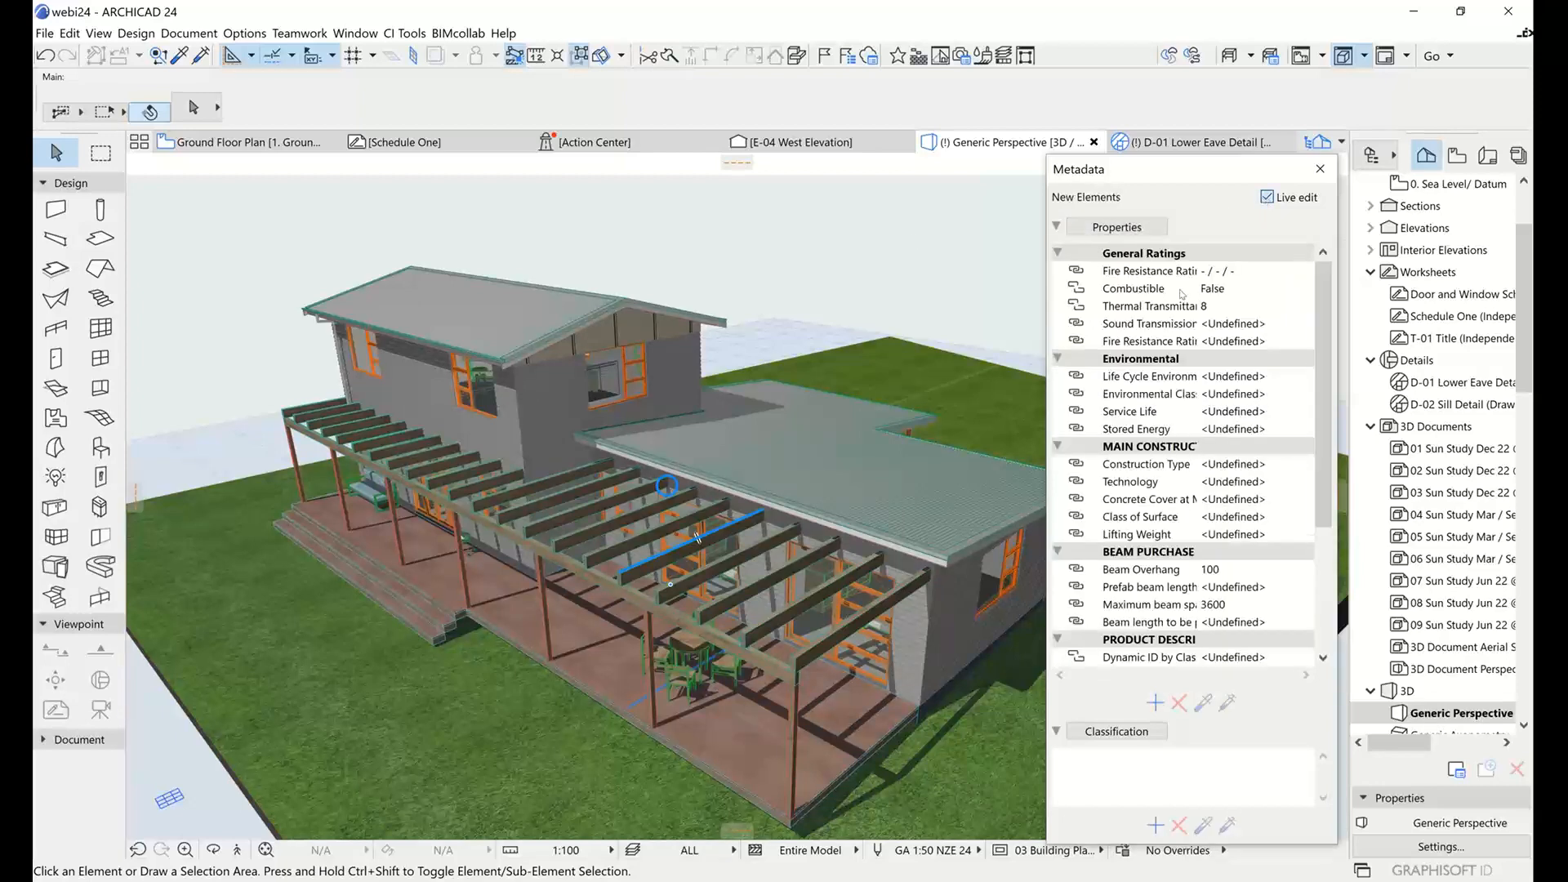
scroll(1214, 408, down, 4)
scroll(1200, 409, up, 2)
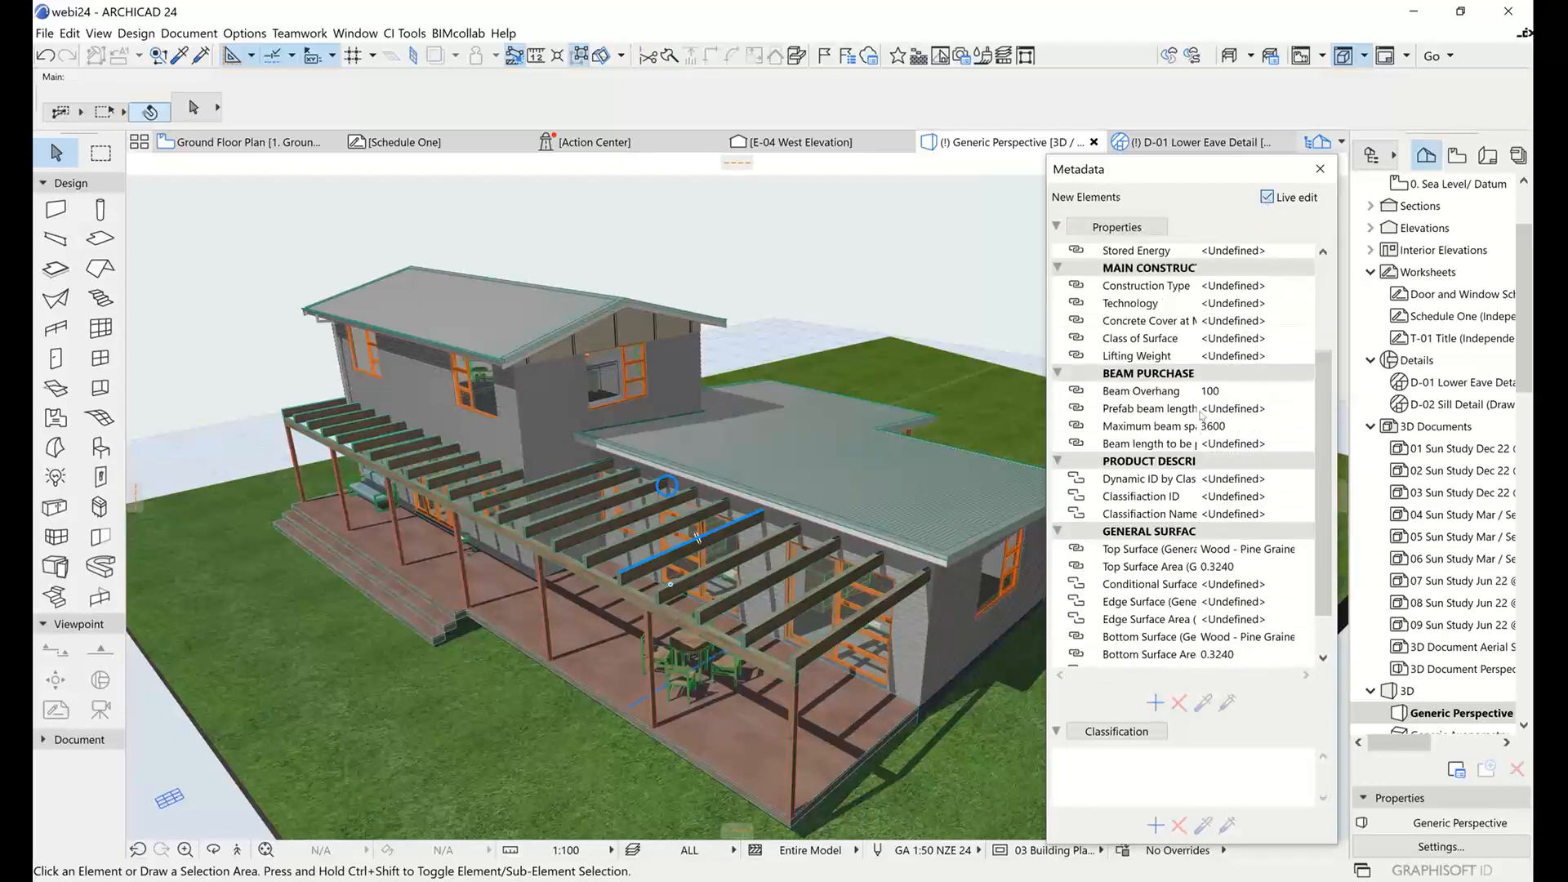
scroll(1199, 410, up, 2)
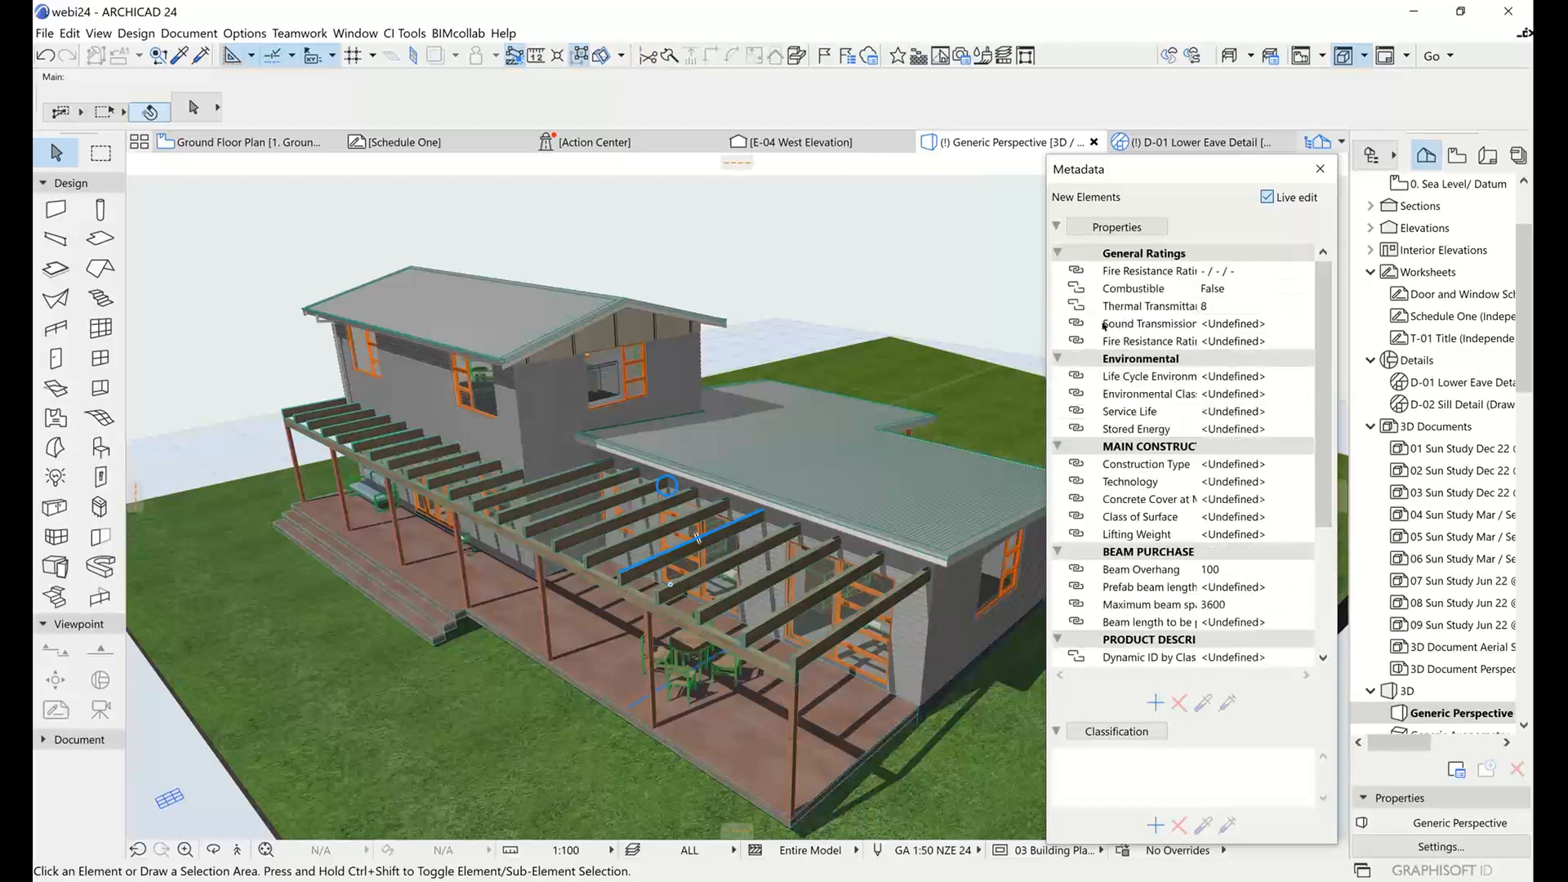
click(1188, 293)
click(880, 263)
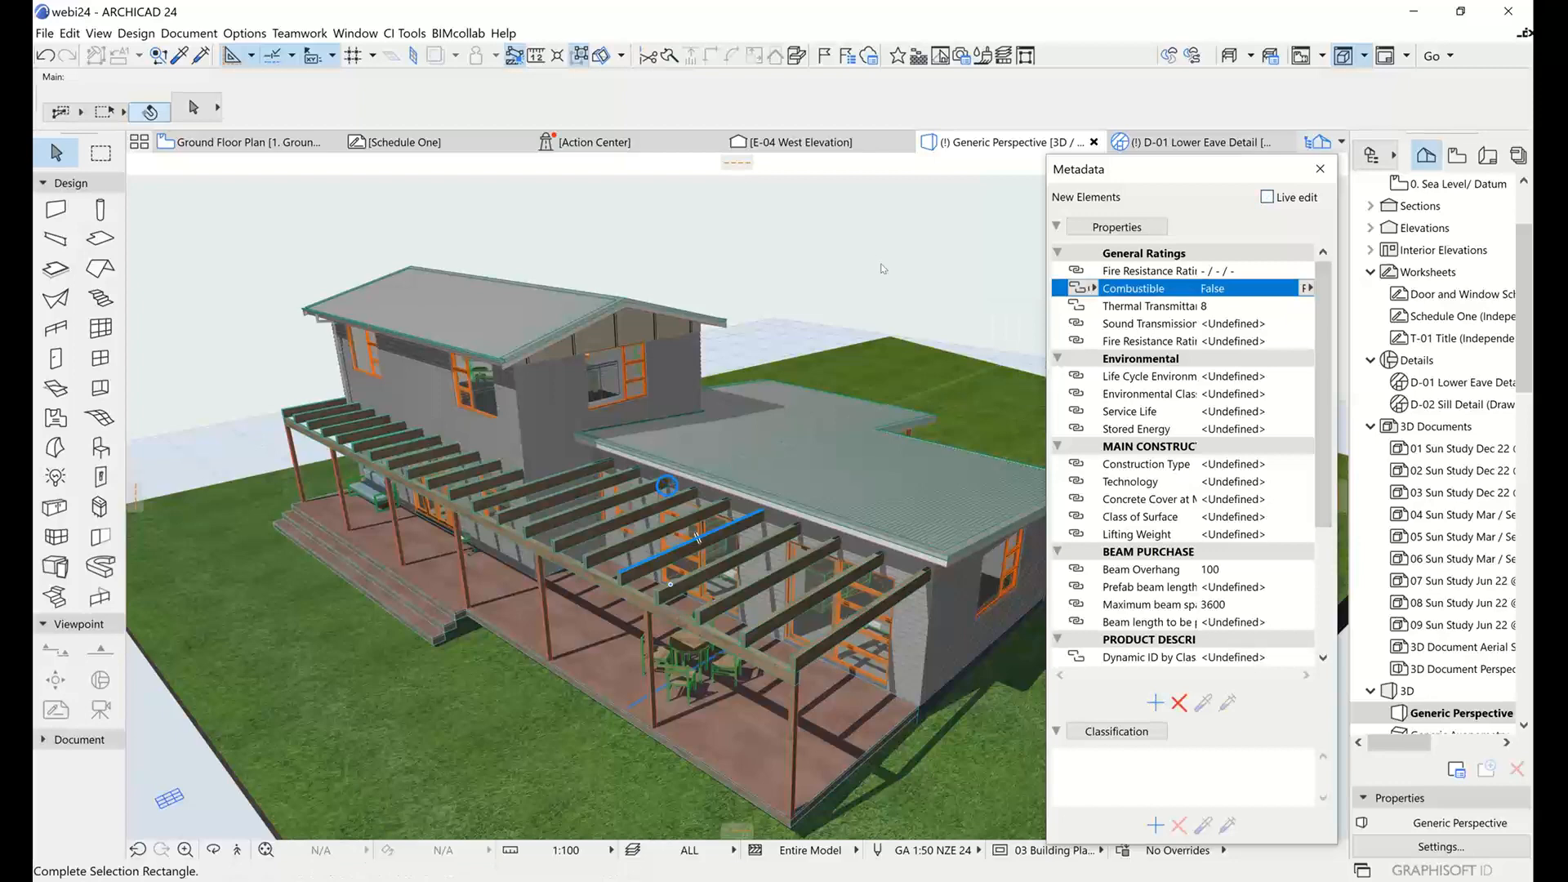
click(942, 250)
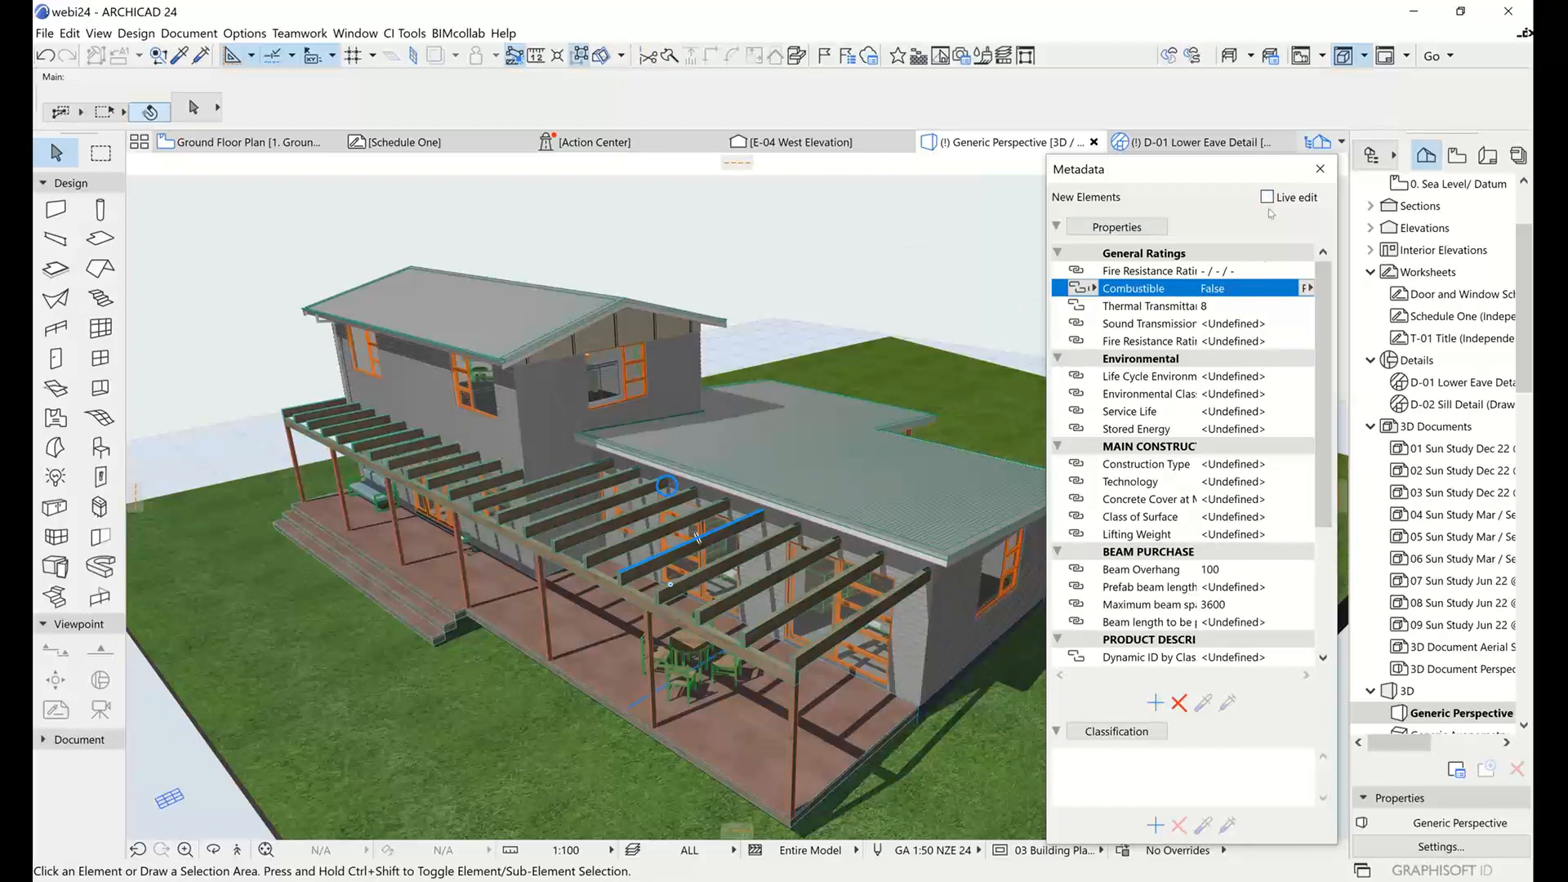
Select the lower roof covering while Live edit is off, compare it with the held property list and deselect it.
click(850, 455)
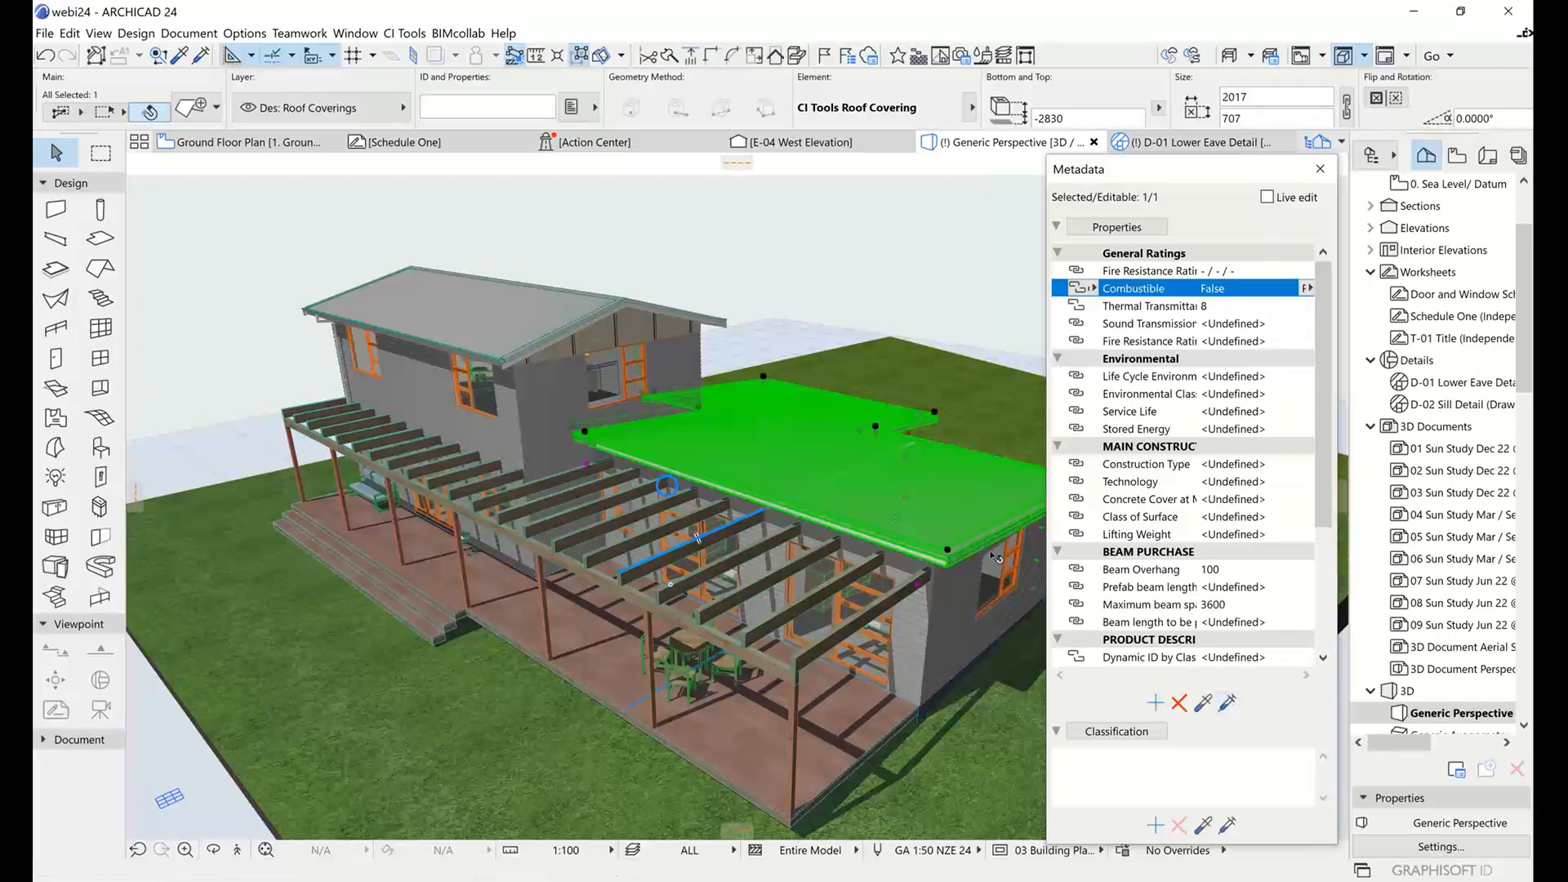
click(816, 274)
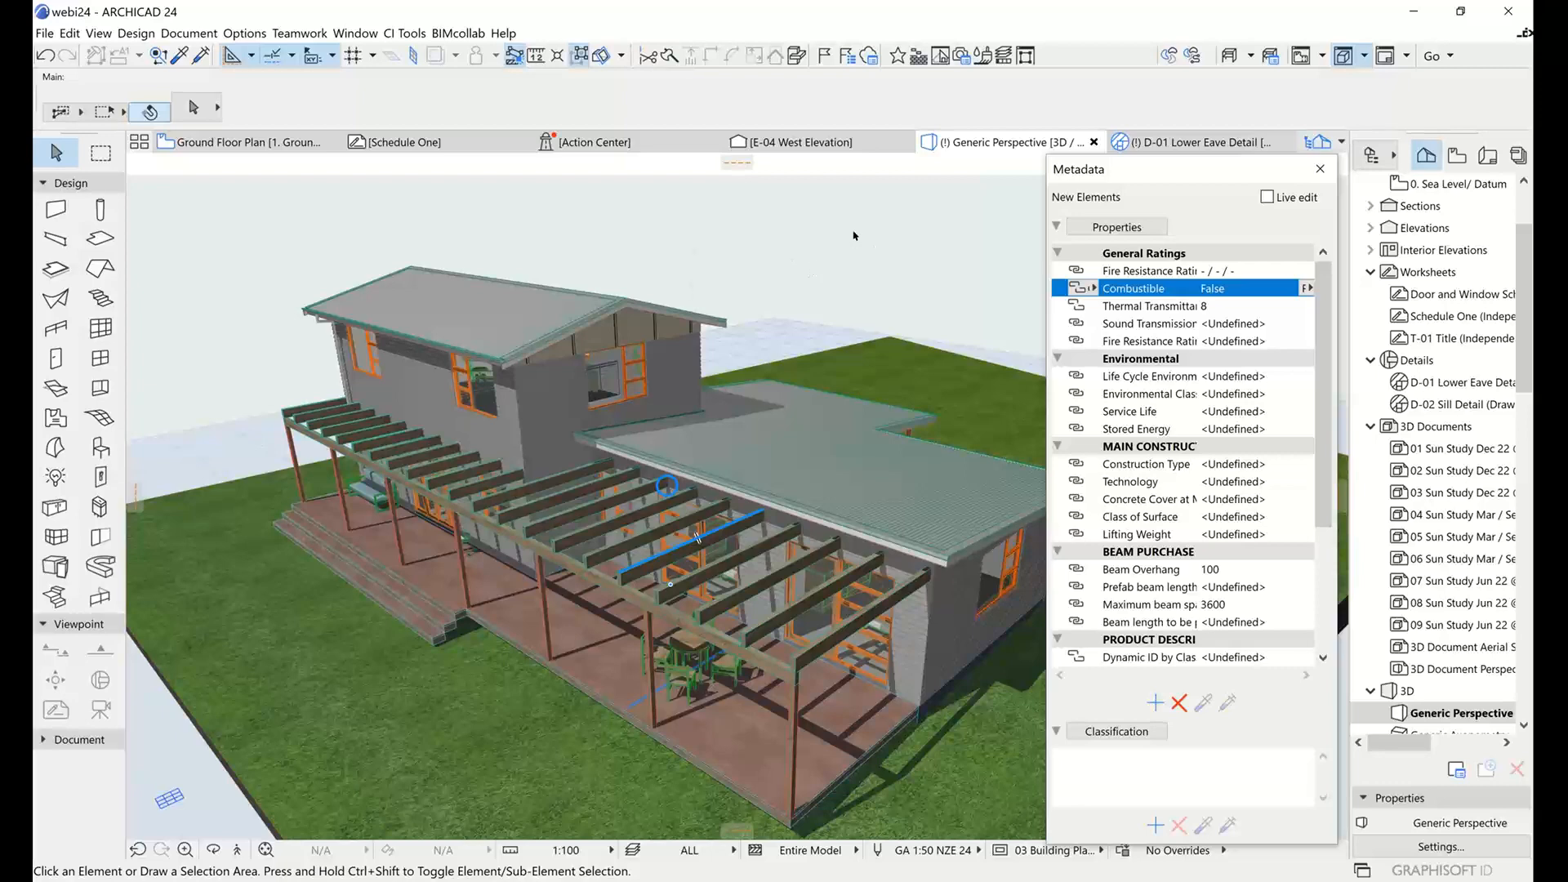
drag(774, 253, 844, 247)
mouse_move(825, 252)
shift+middle_down()
mouse_move(850, 262)
mouse_move(822, 279)
shift+middle_up()
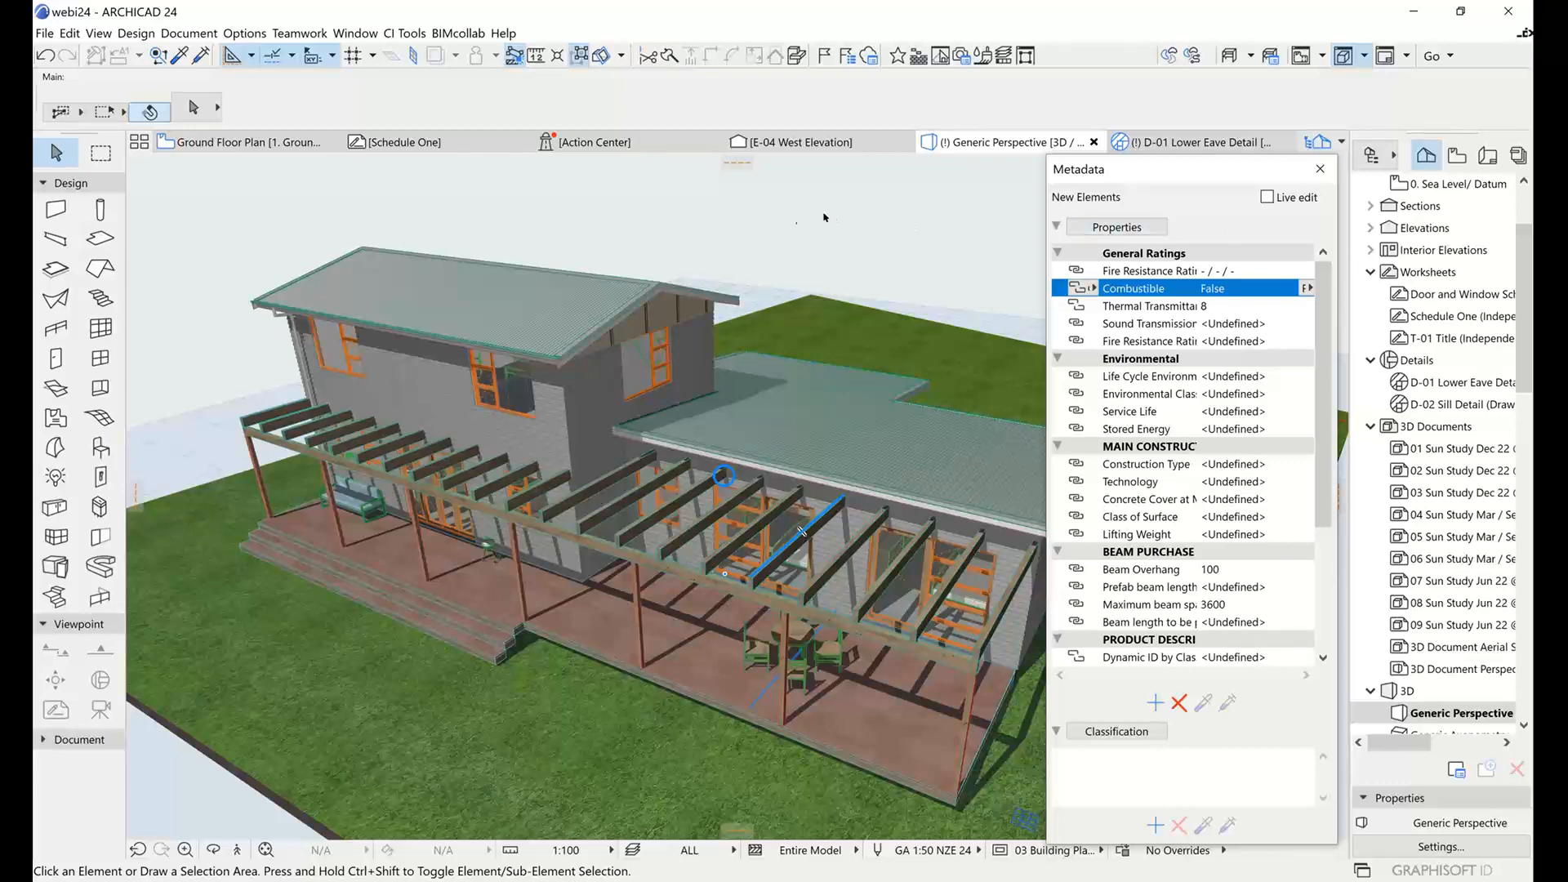
Close the Metadata palette and open the Ground Floor plan at the empty area beside the building.
click(1319, 169)
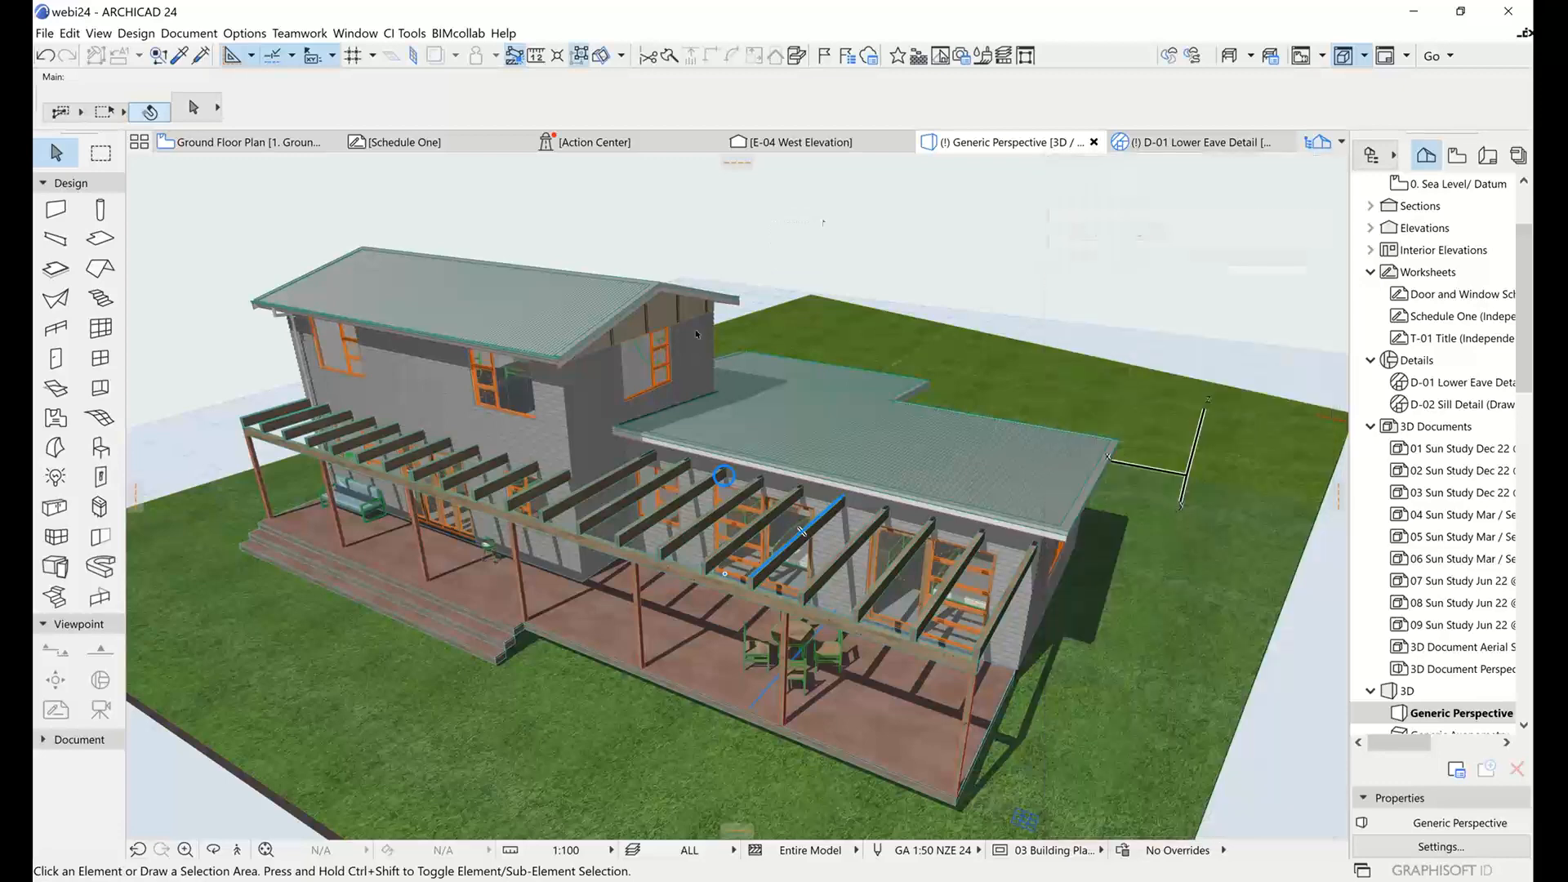
click(277, 143)
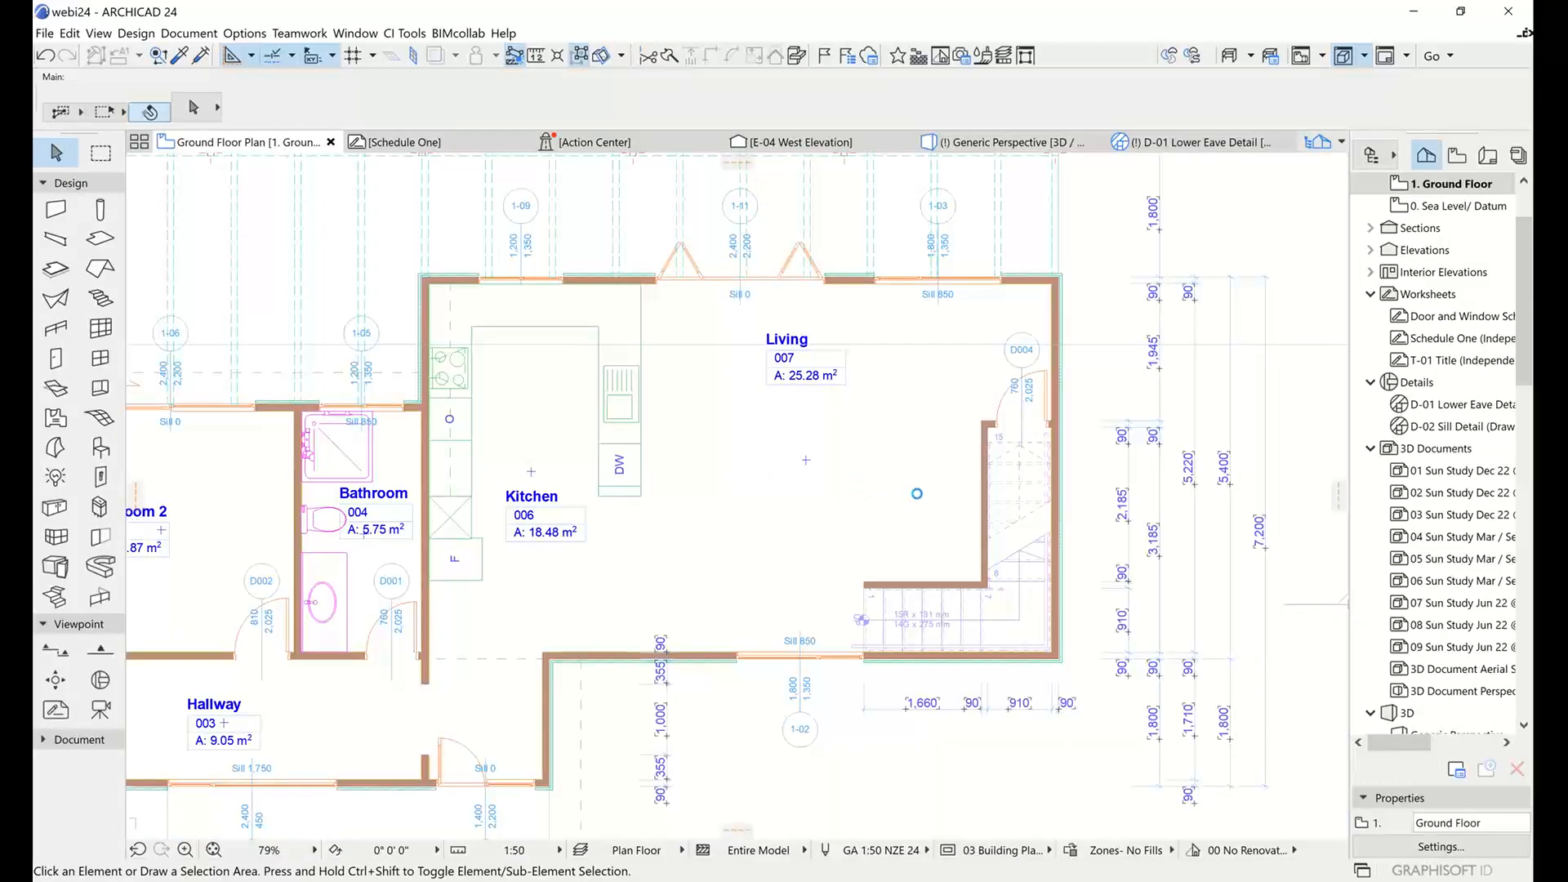
scroll(990, 500, down, 3)
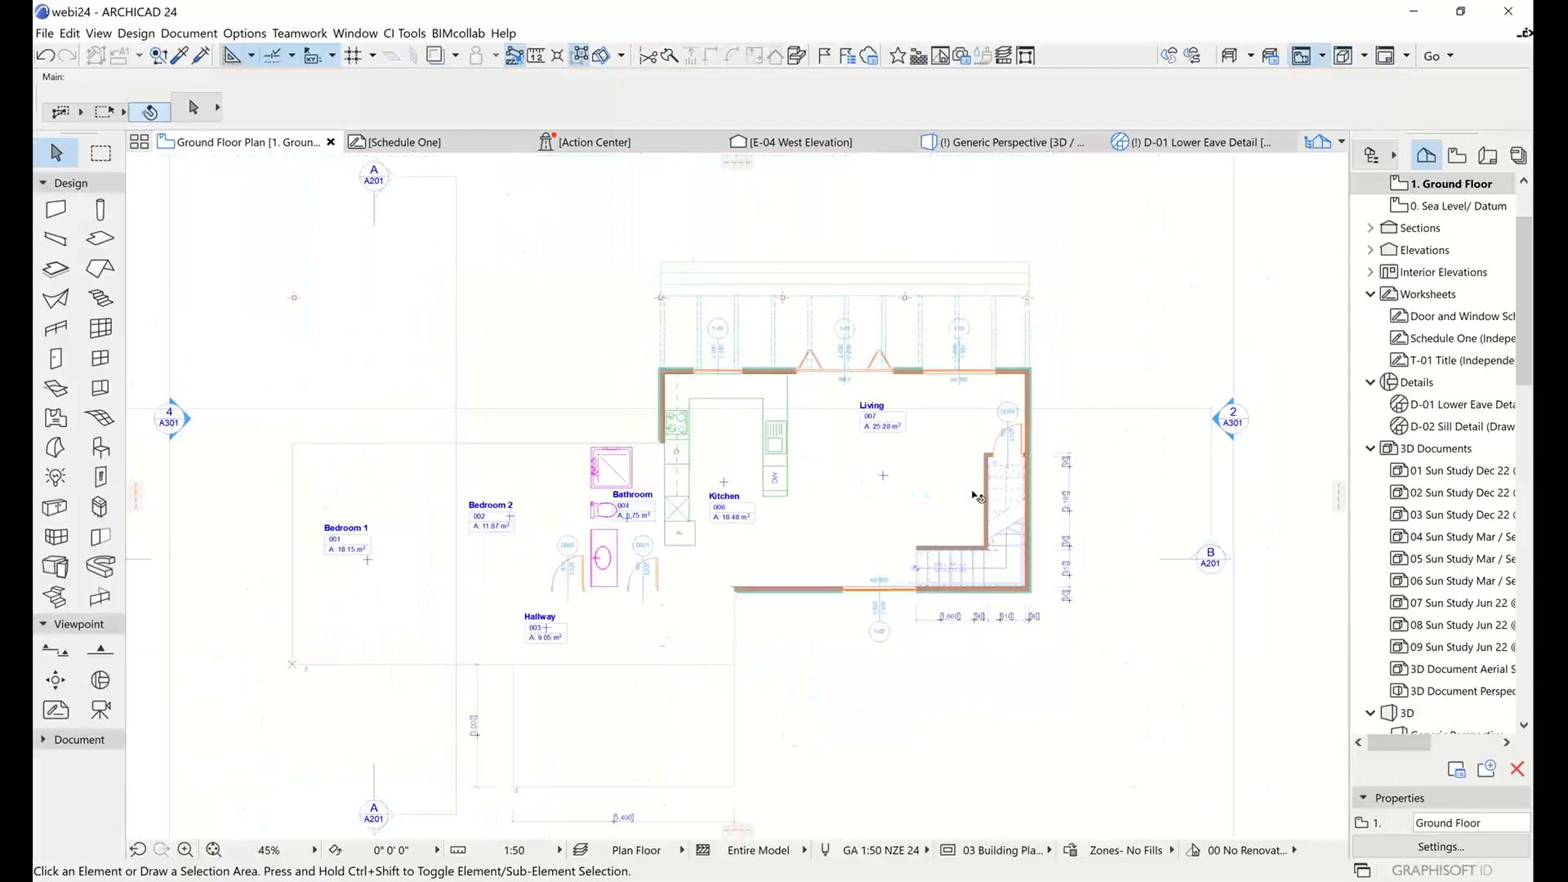
middle_drag(966, 490, 501, 427)
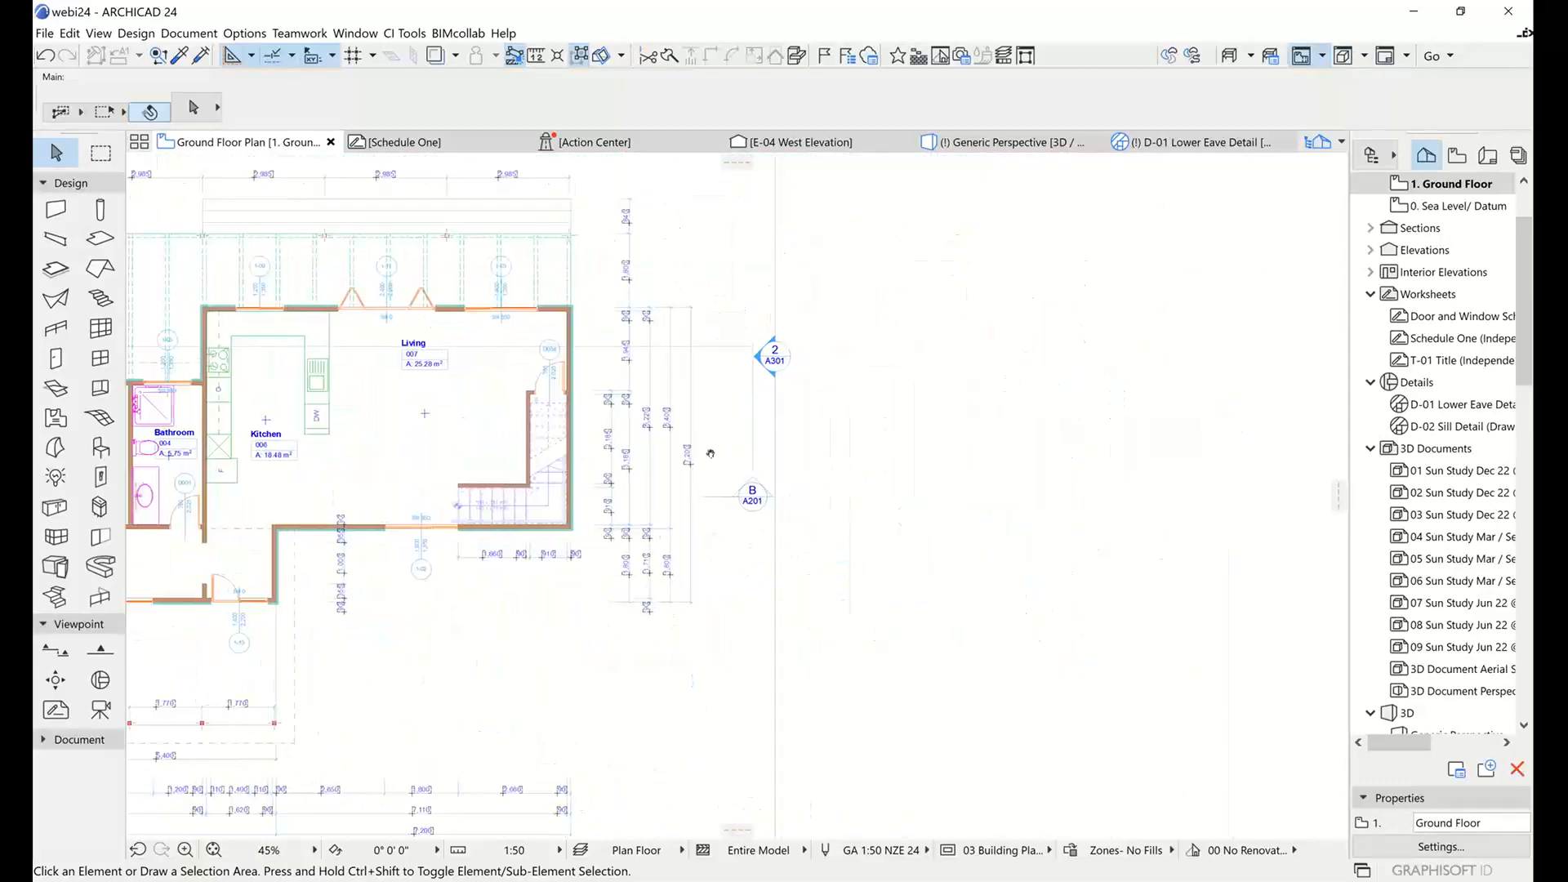
middle_drag(707, 451, 623, 438)
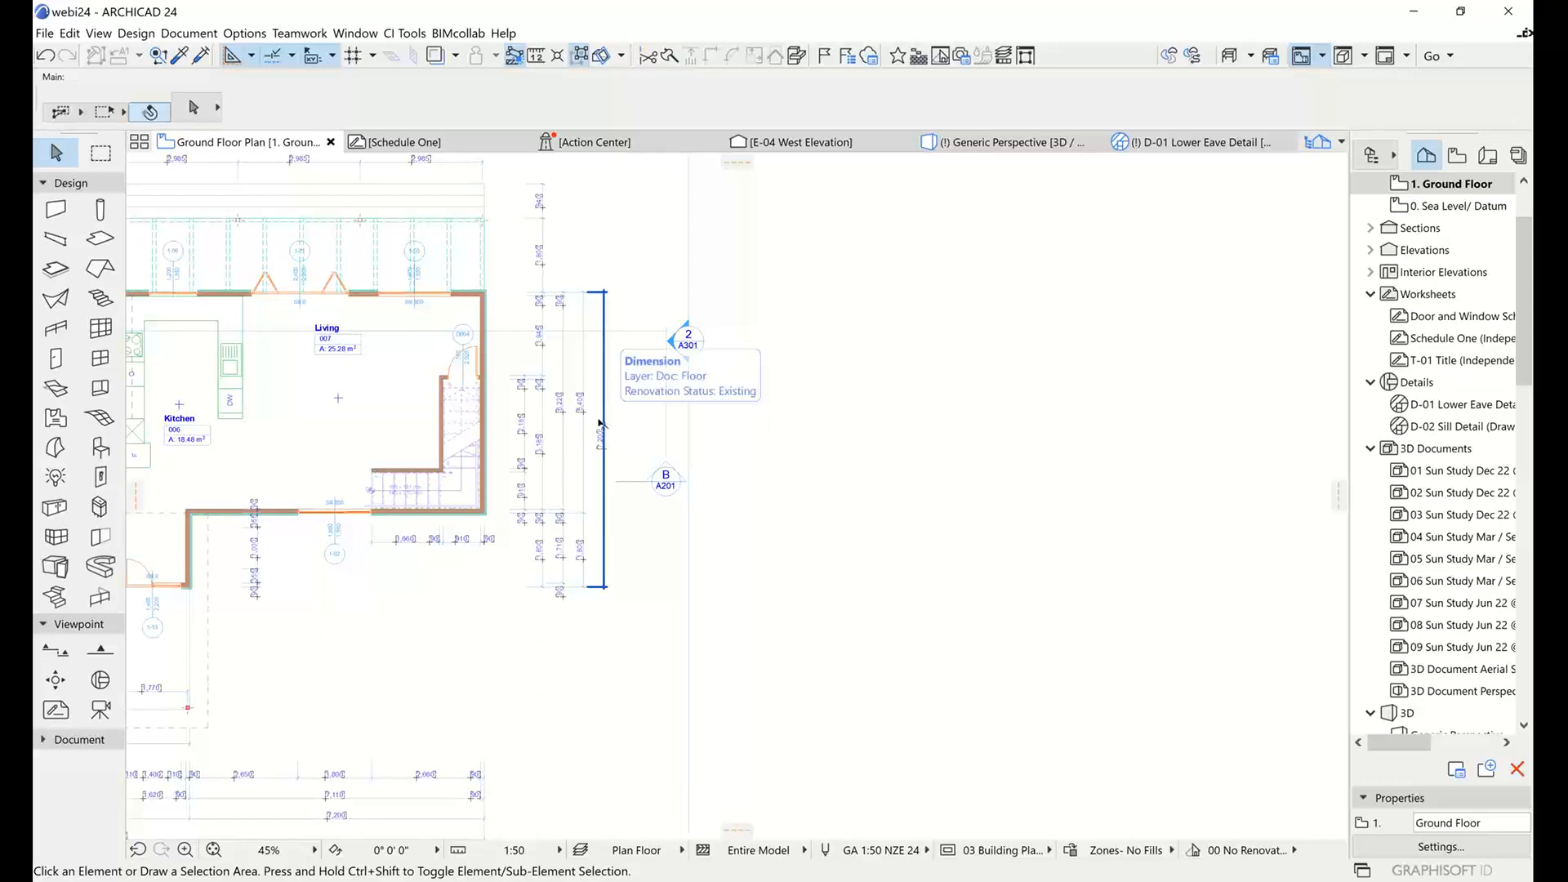
scroll(893, 458, up, 1)
scroll(816, 425, up, 3)
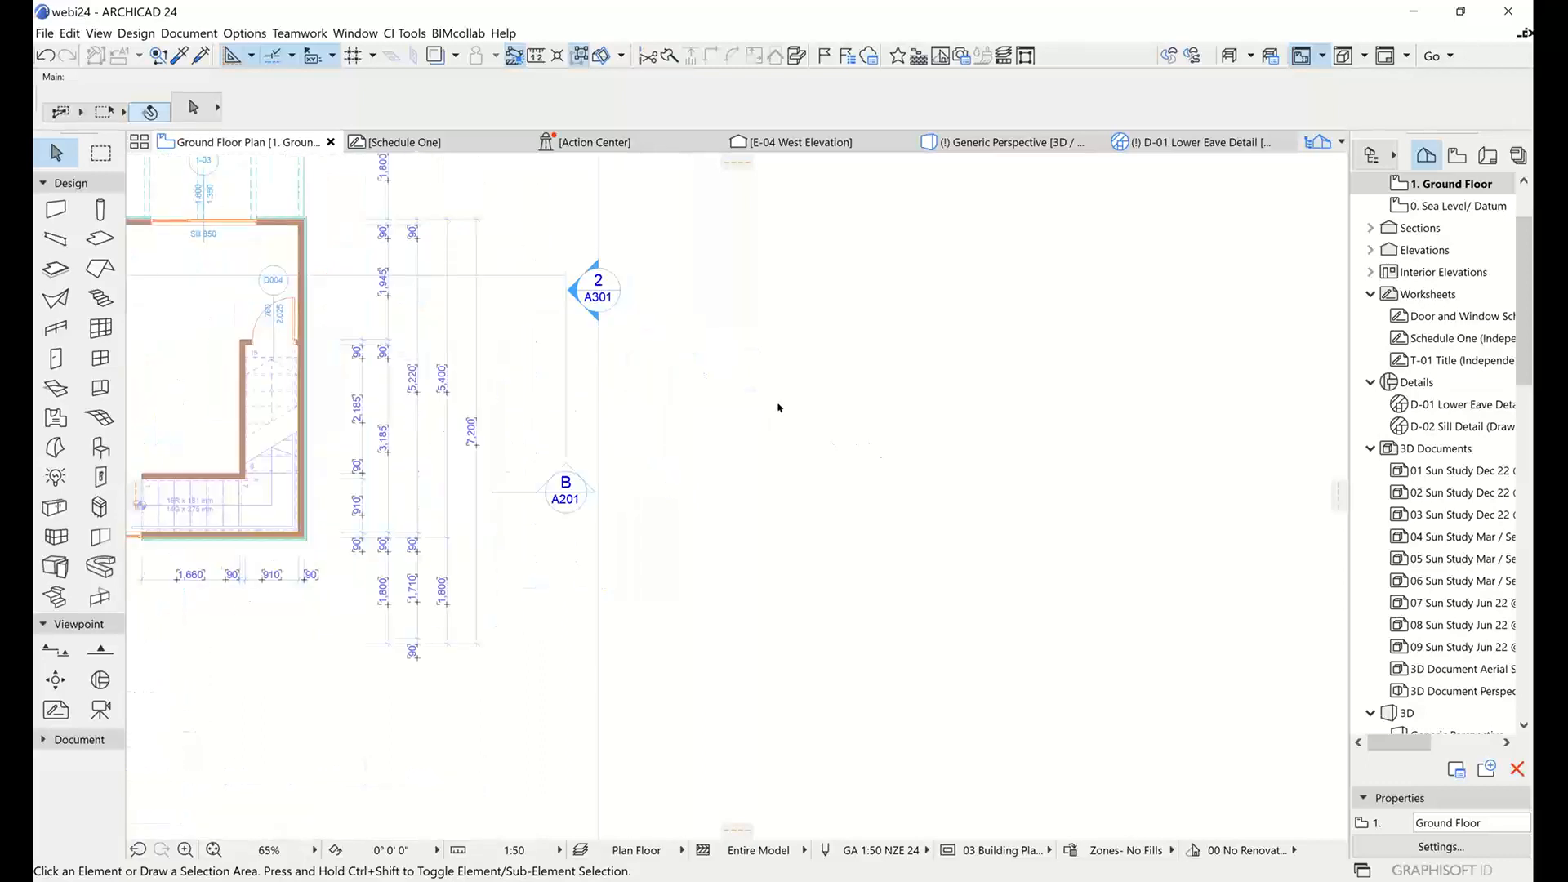
Activate the Cabinet tool, open its default settings with the 3D preview and browse the available cabinet objects.
click(58, 508)
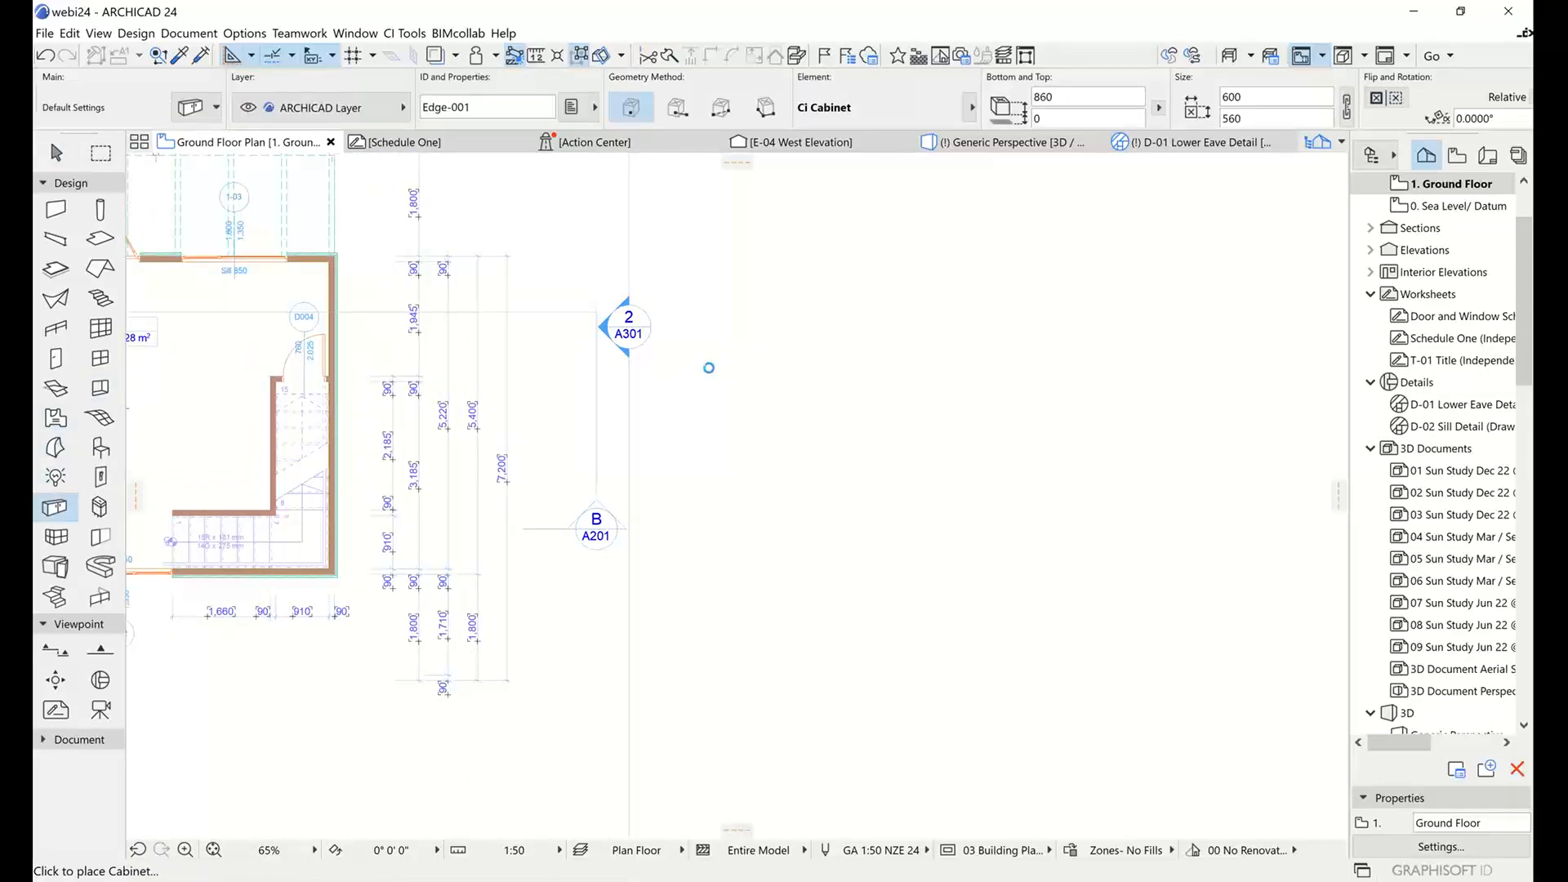
key(ctrl+t)
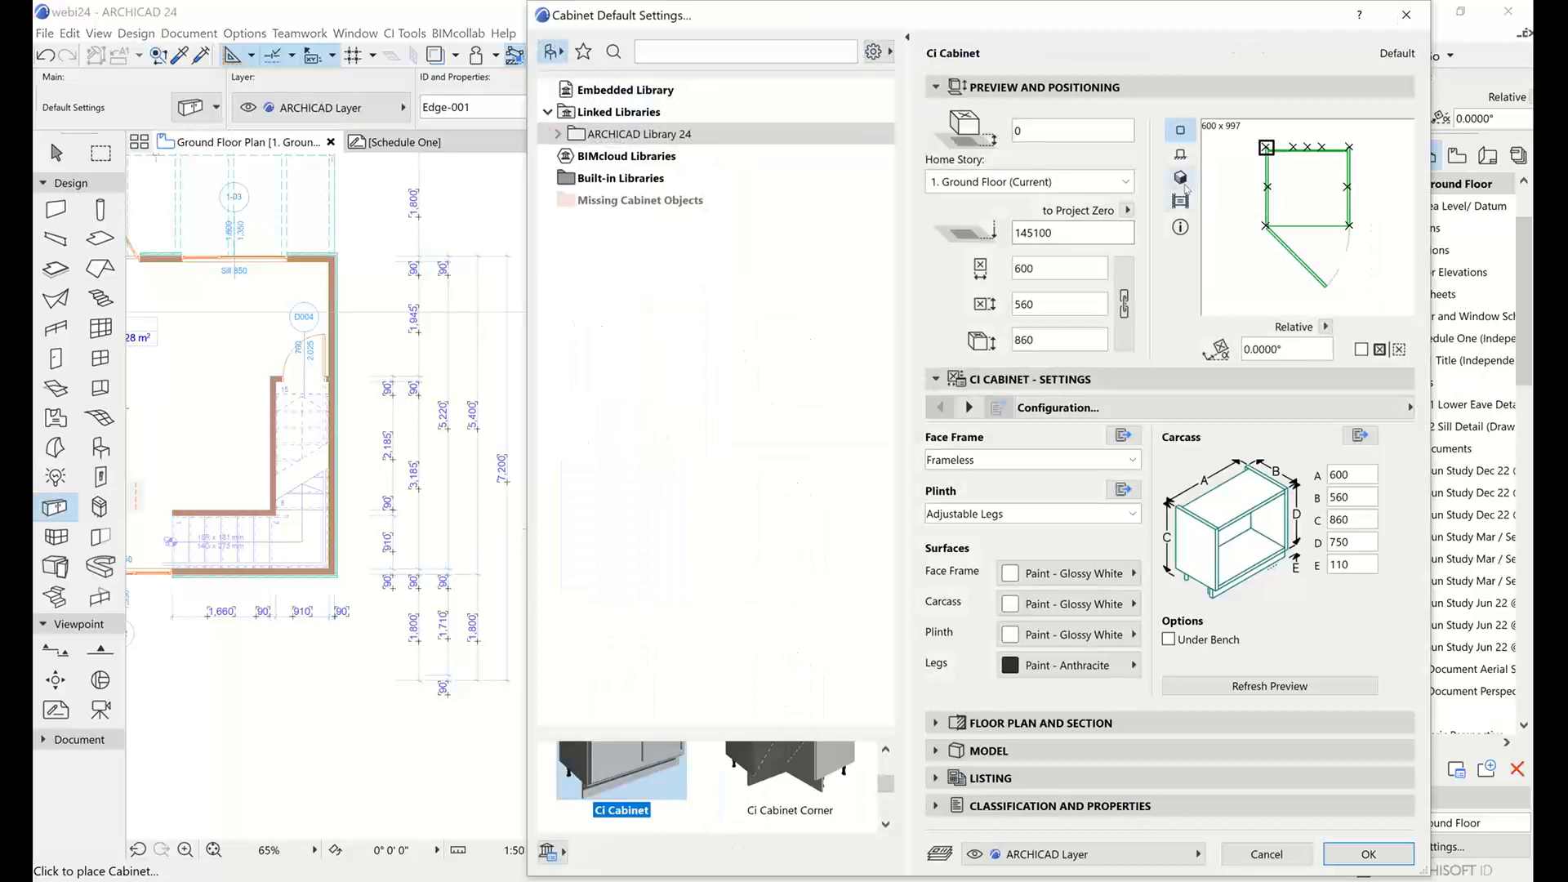
drag(725, 729, 729, 307)
scroll(737, 379, up, 2)
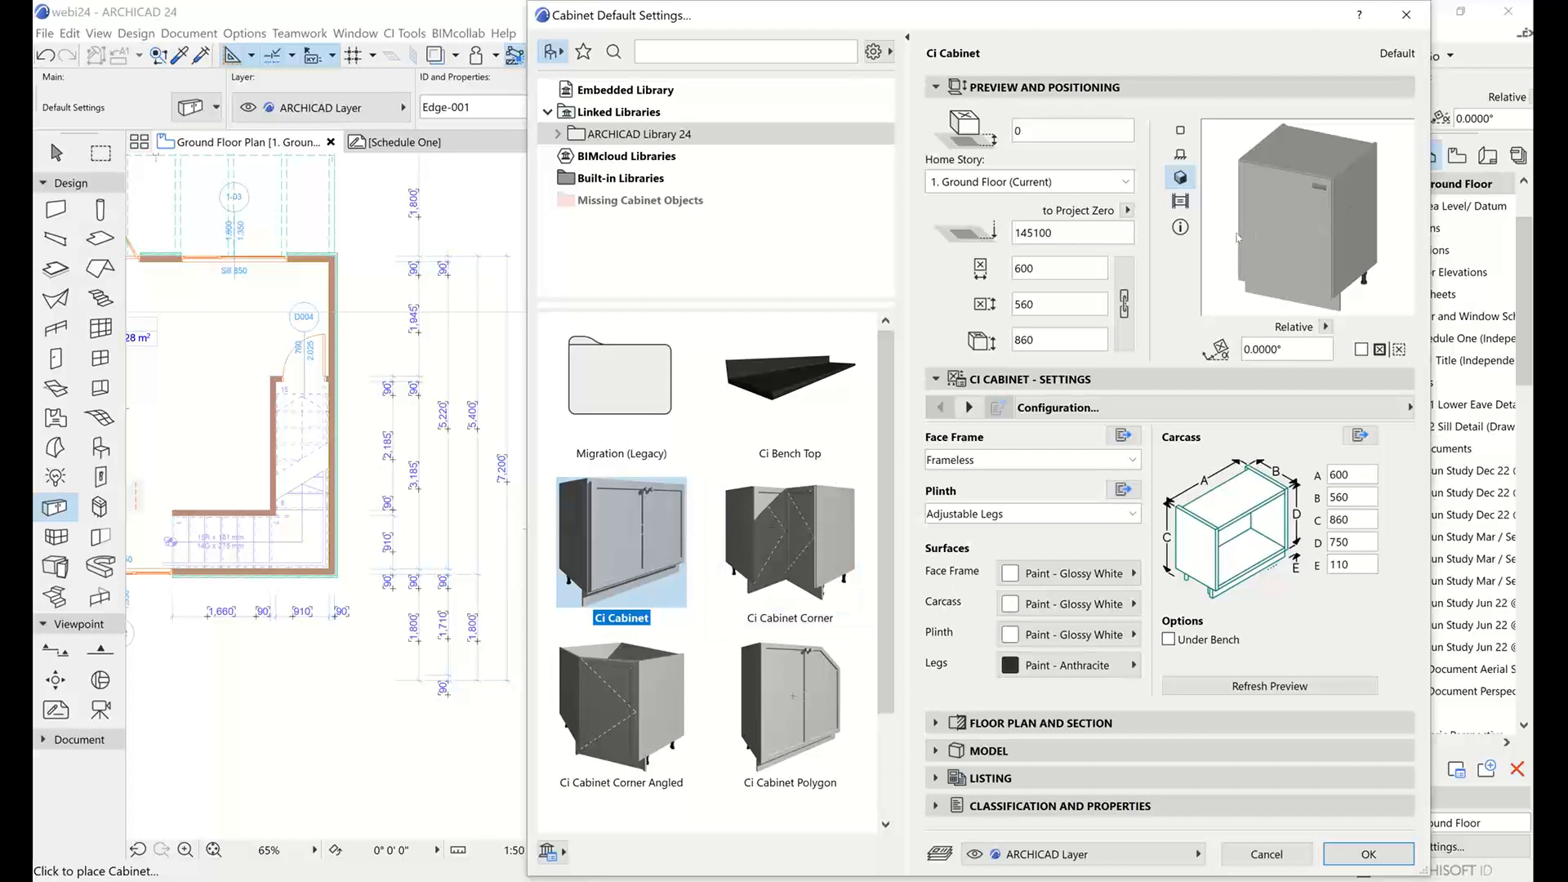
Choose the Ci Bench Top object for the default settings, with a Round nosing profile and Shape graphic editing.
click(809, 366)
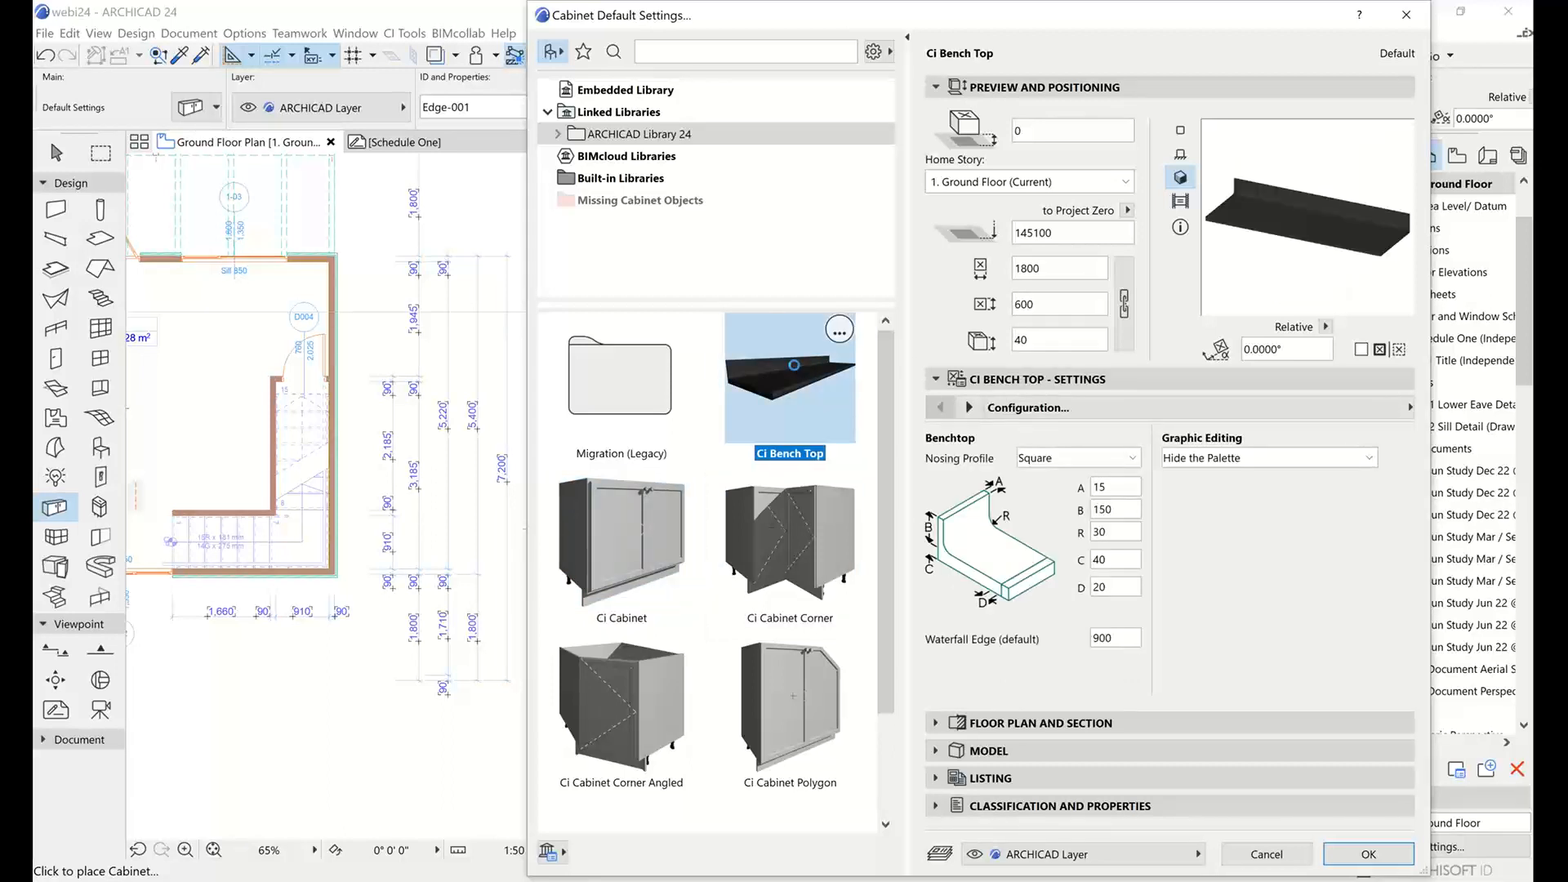
click(619, 560)
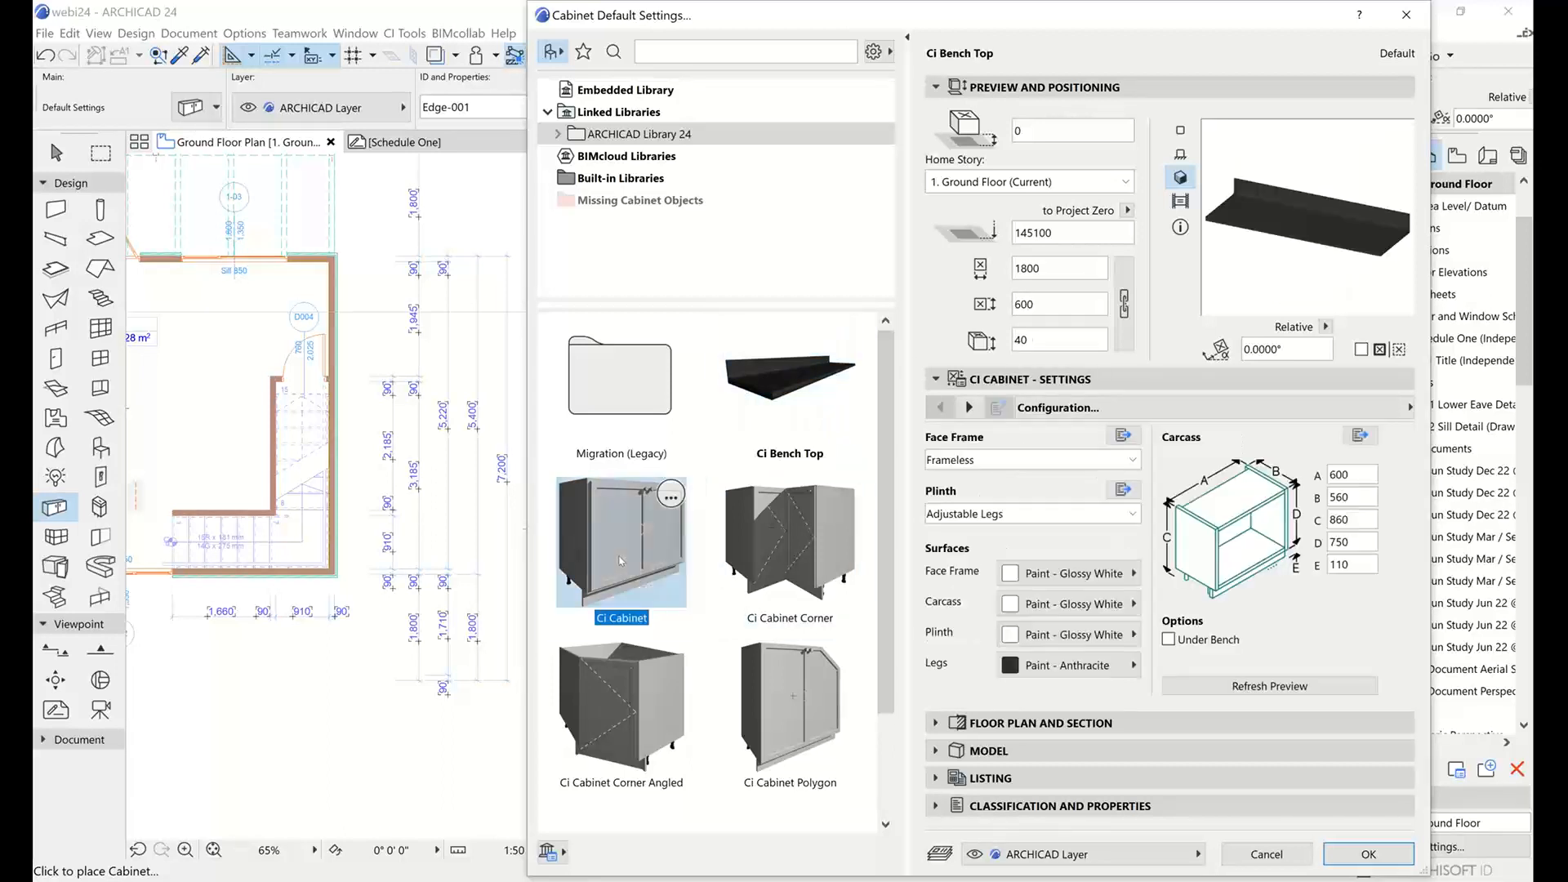
click(779, 391)
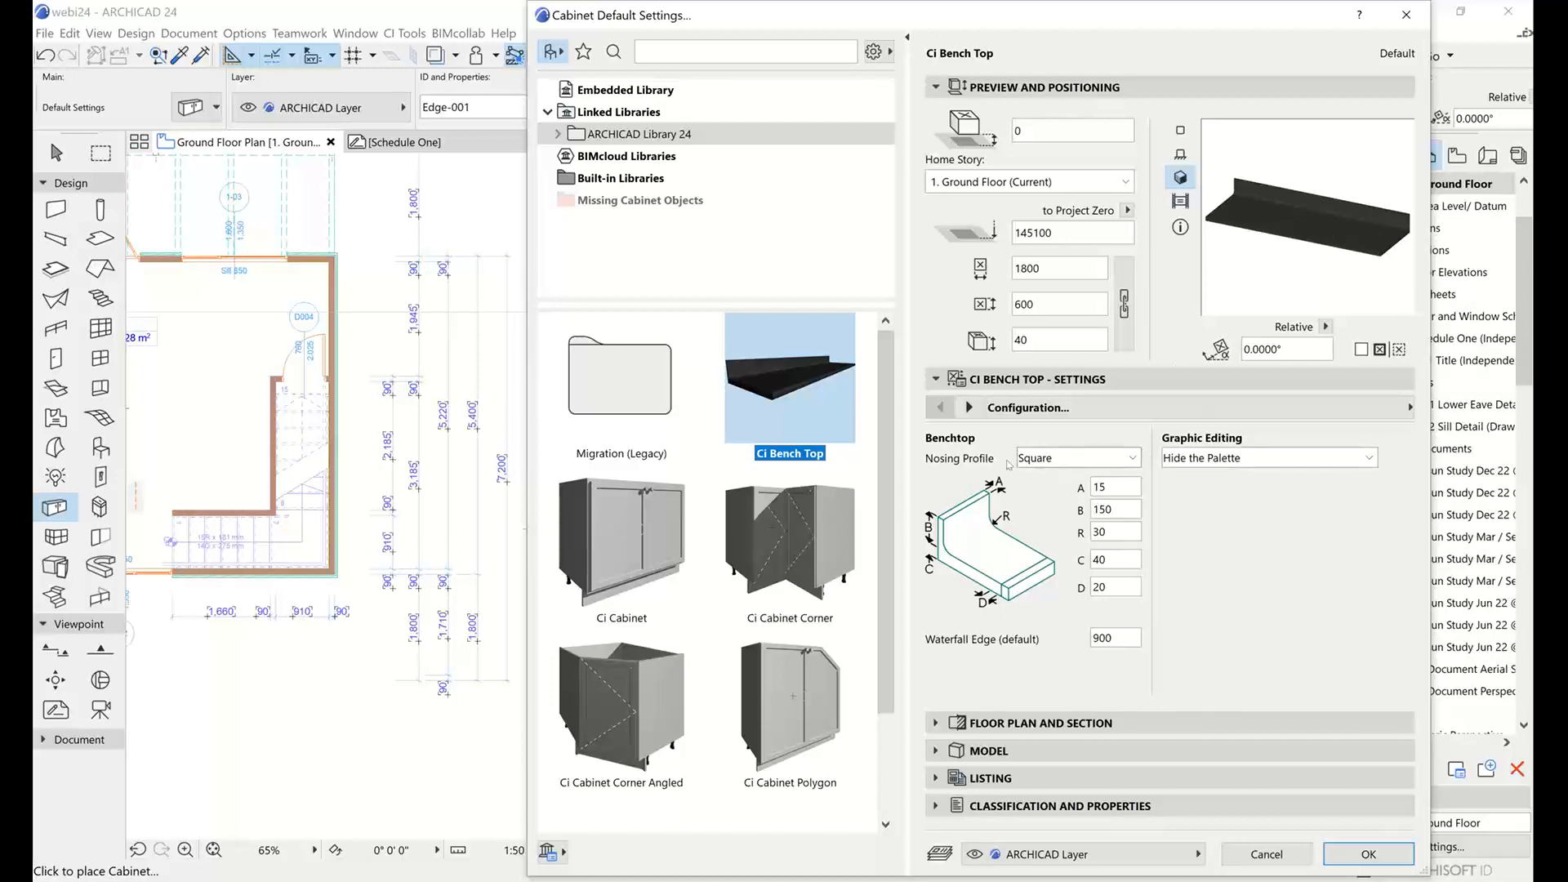
click(1059, 463)
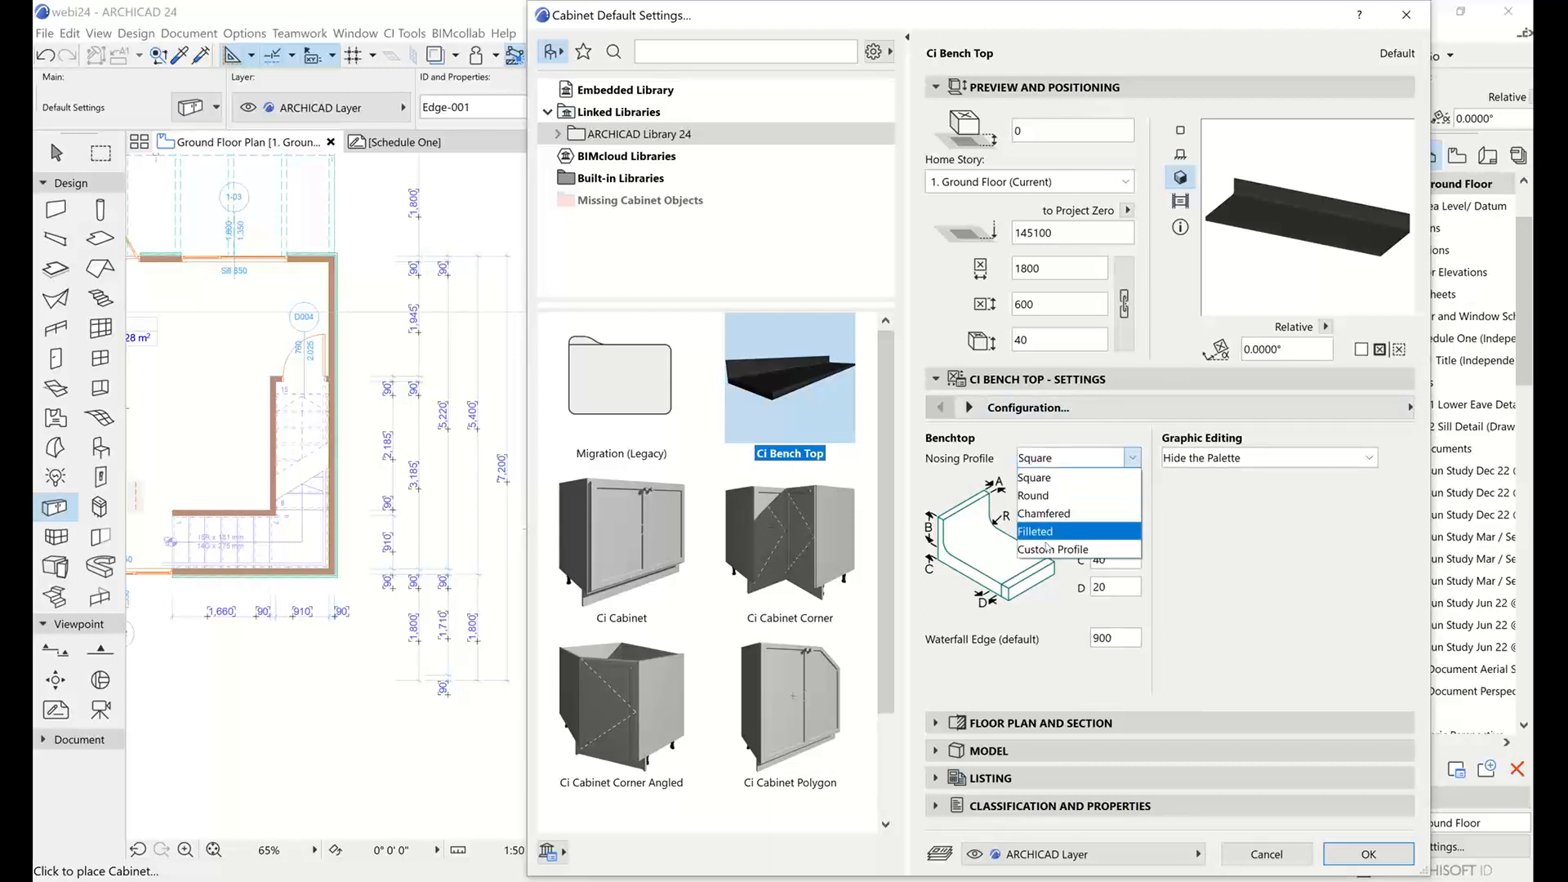
click(1076, 494)
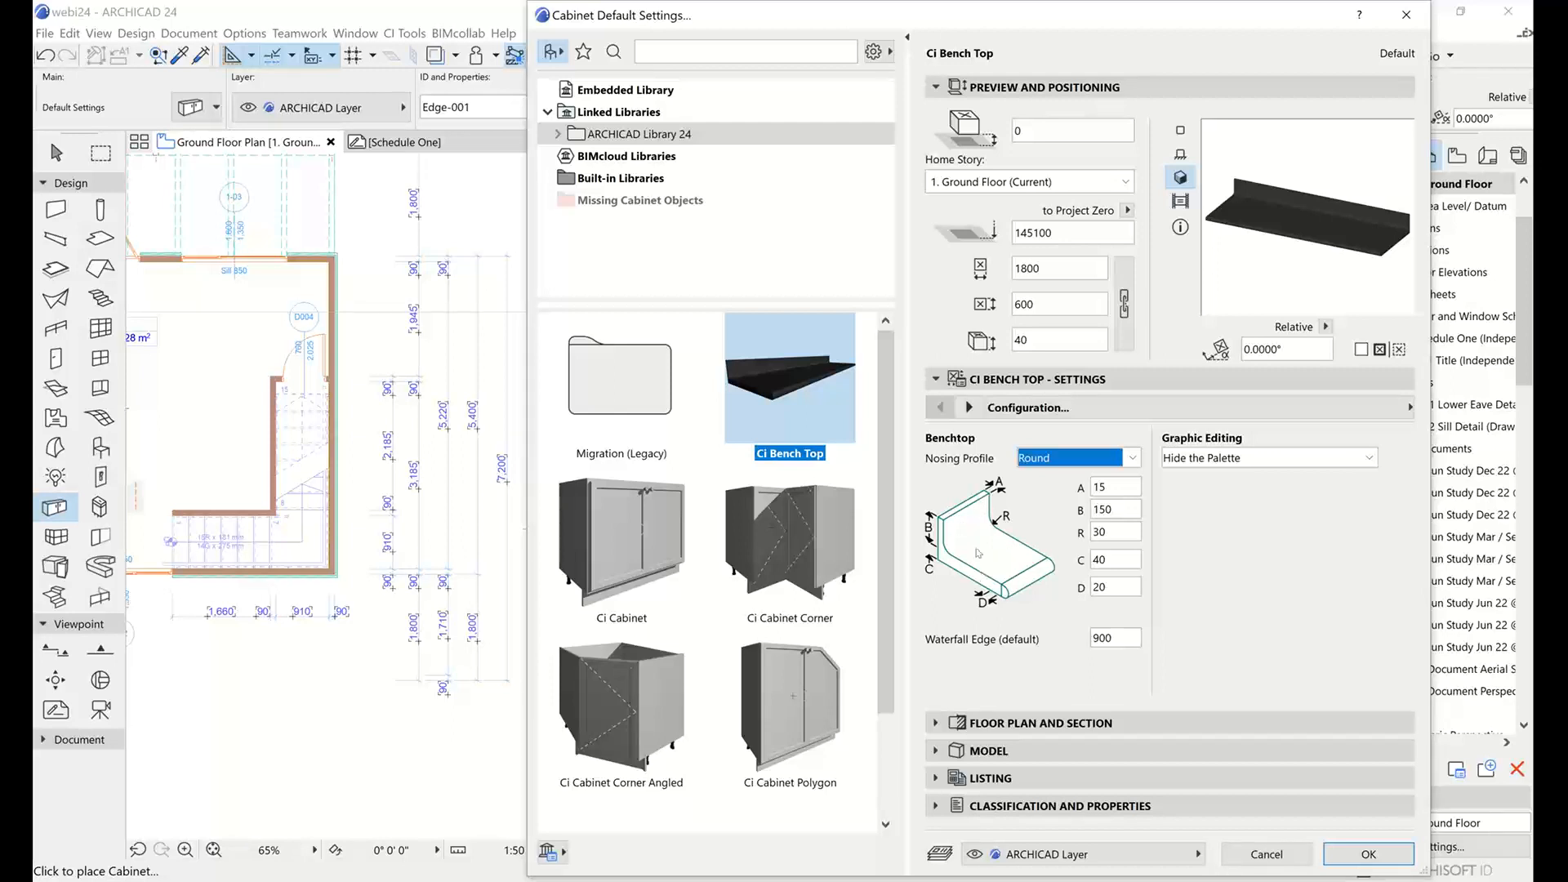
click(1210, 460)
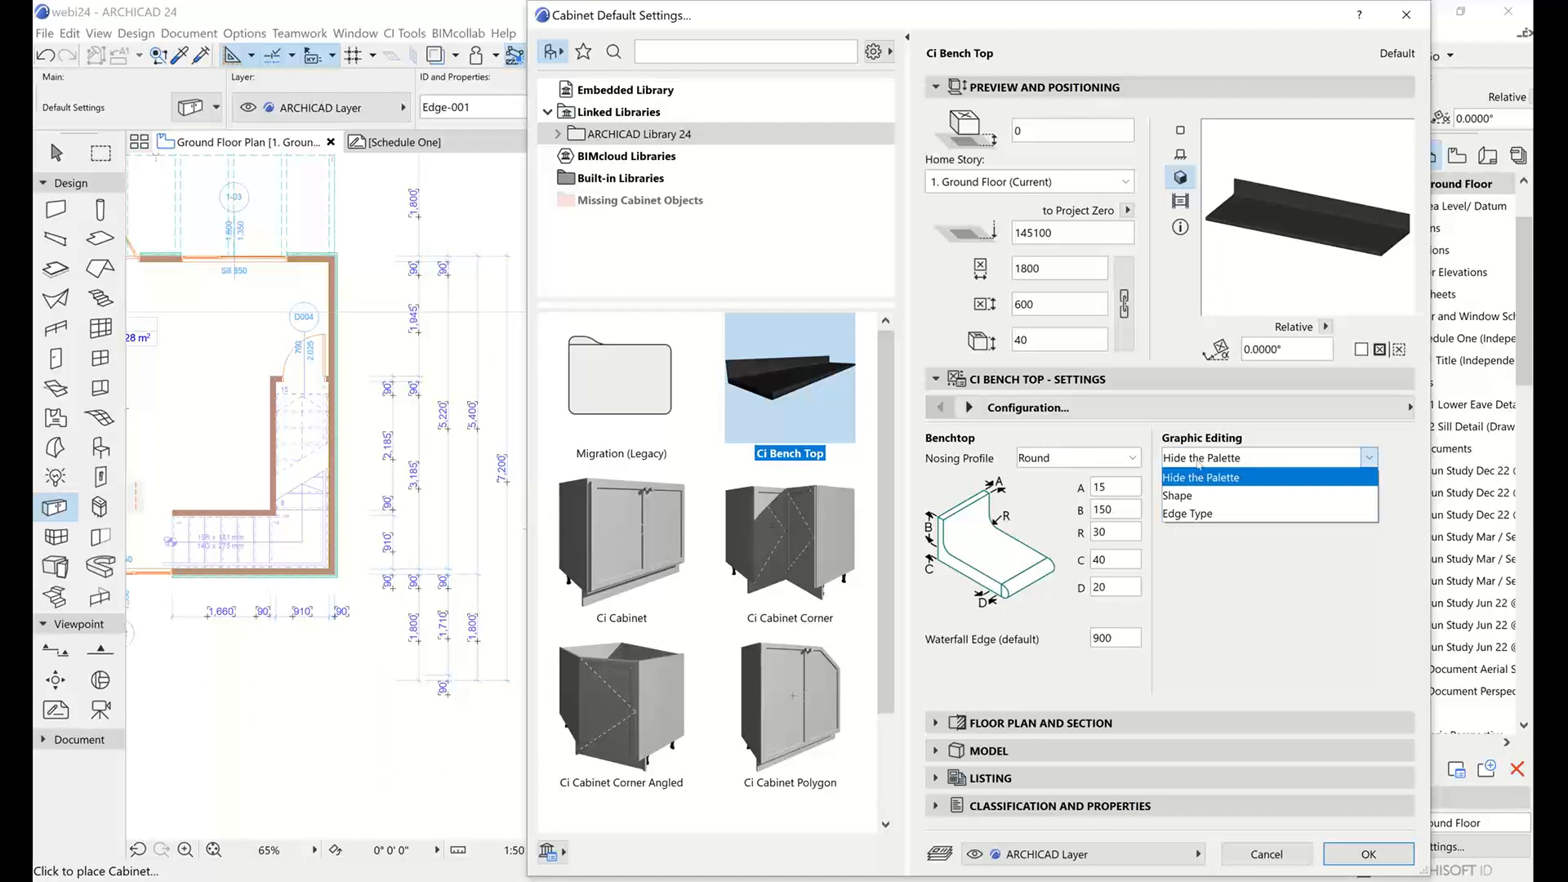
click(1186, 498)
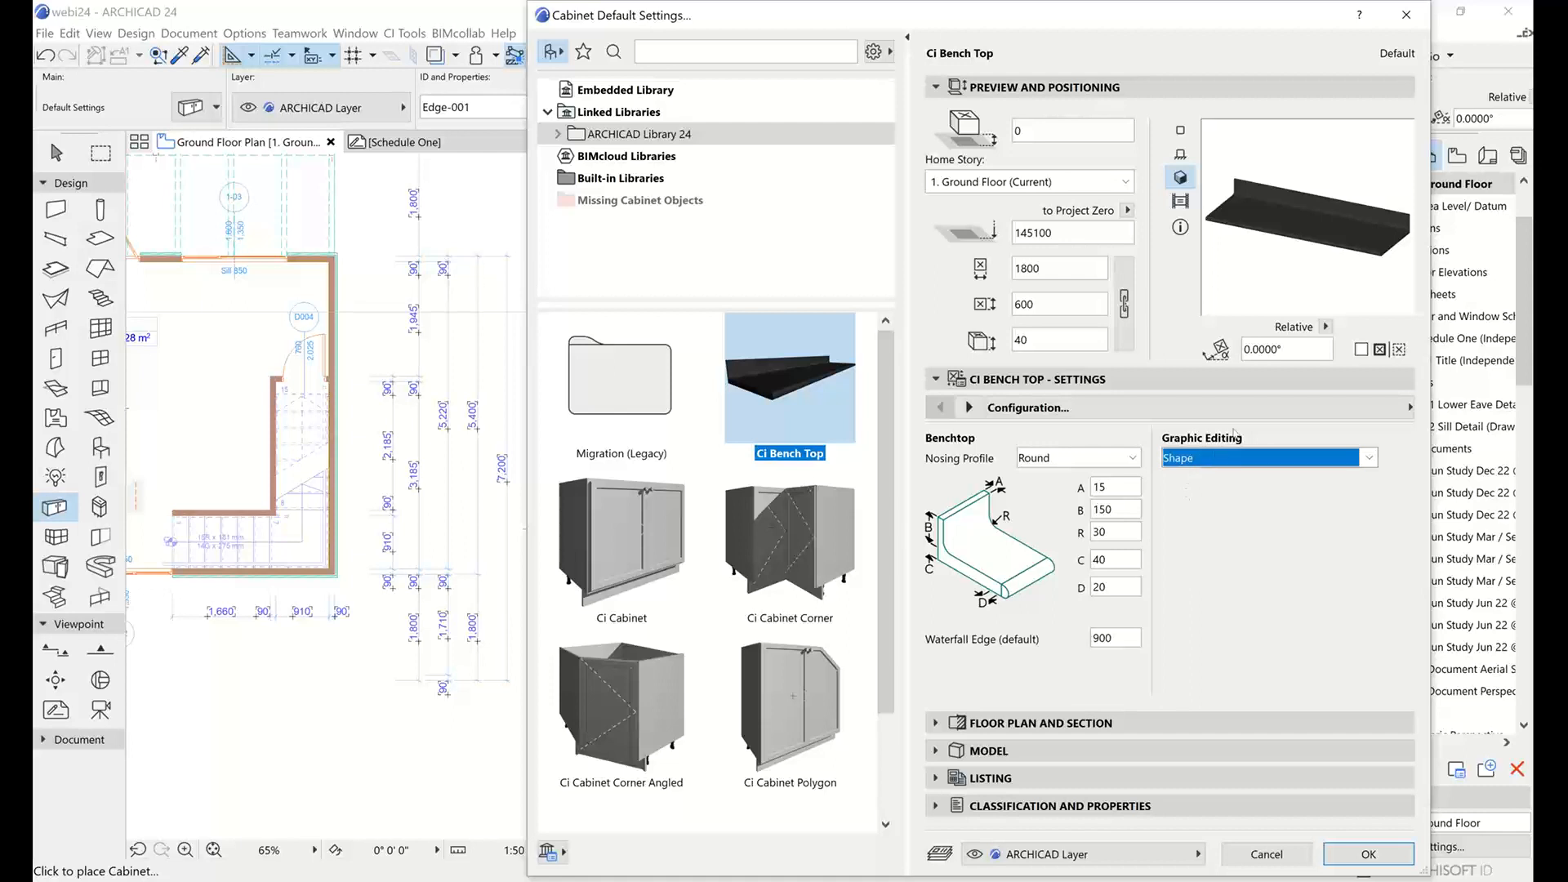
In the bench top's attributes, set the Bench Top surface to Paint - Vermilion and Nosings to Paint - Cadmium Yellow, and accept the settings.
click(1028, 407)
click(871, 433)
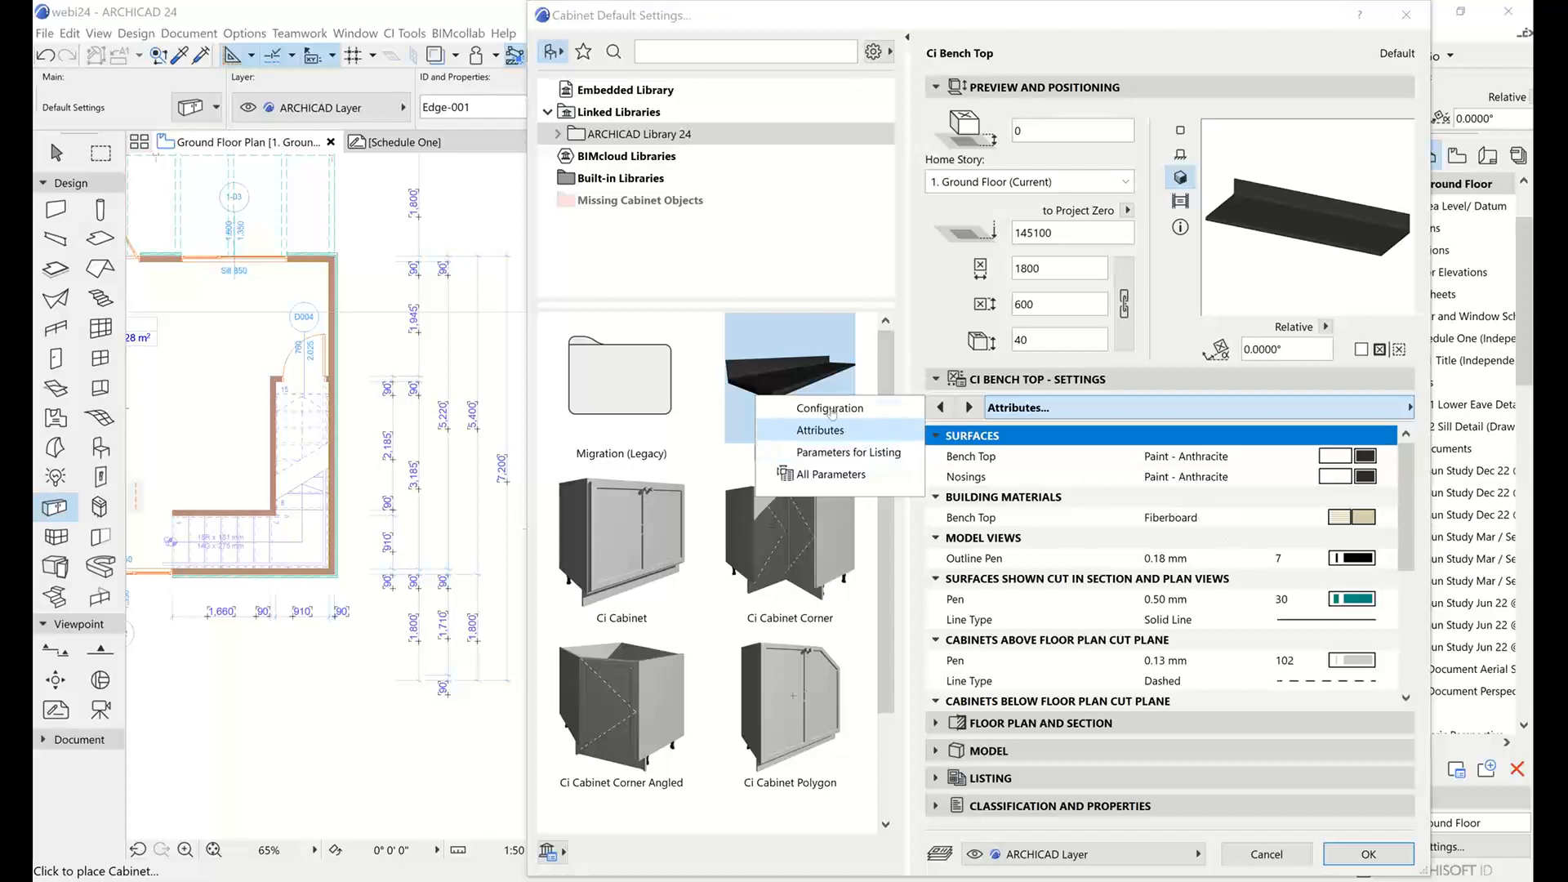
click(1372, 462)
click(1371, 461)
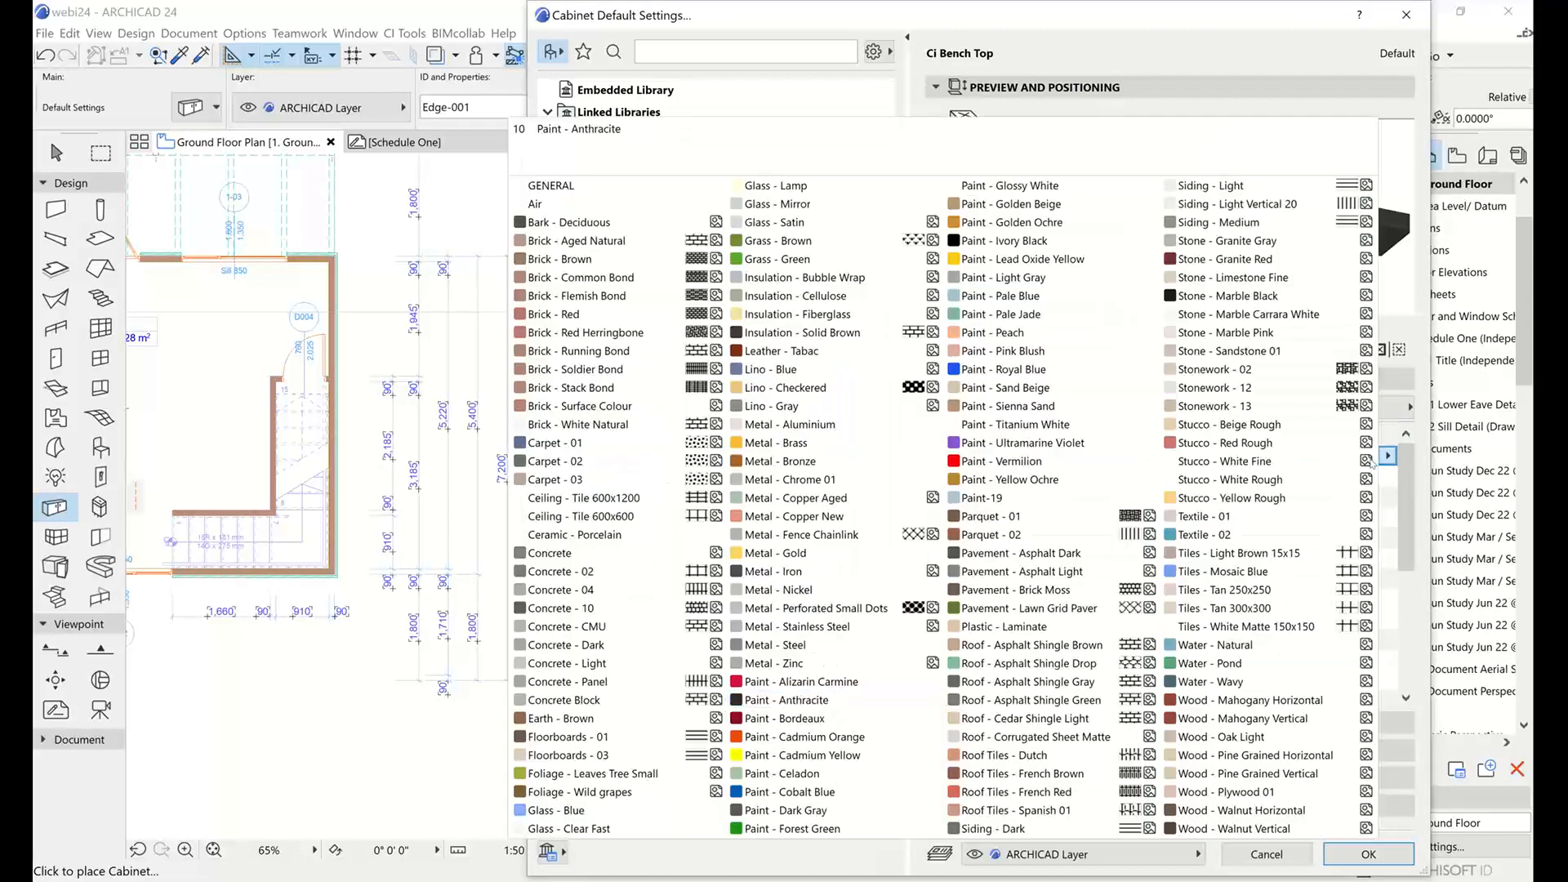
click(993, 462)
click(1385, 477)
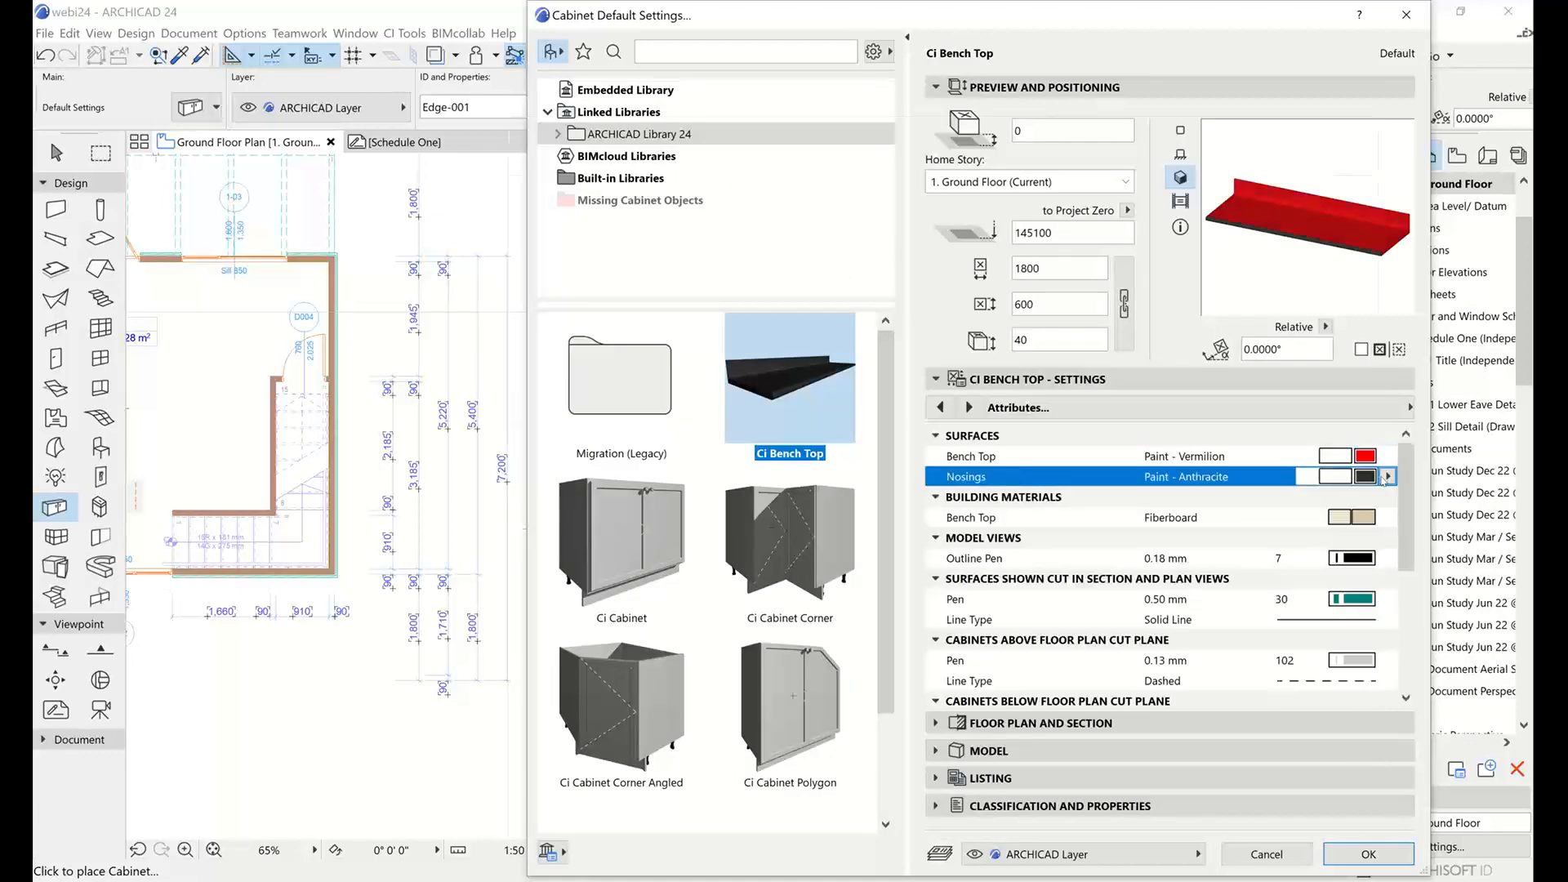
click(1384, 477)
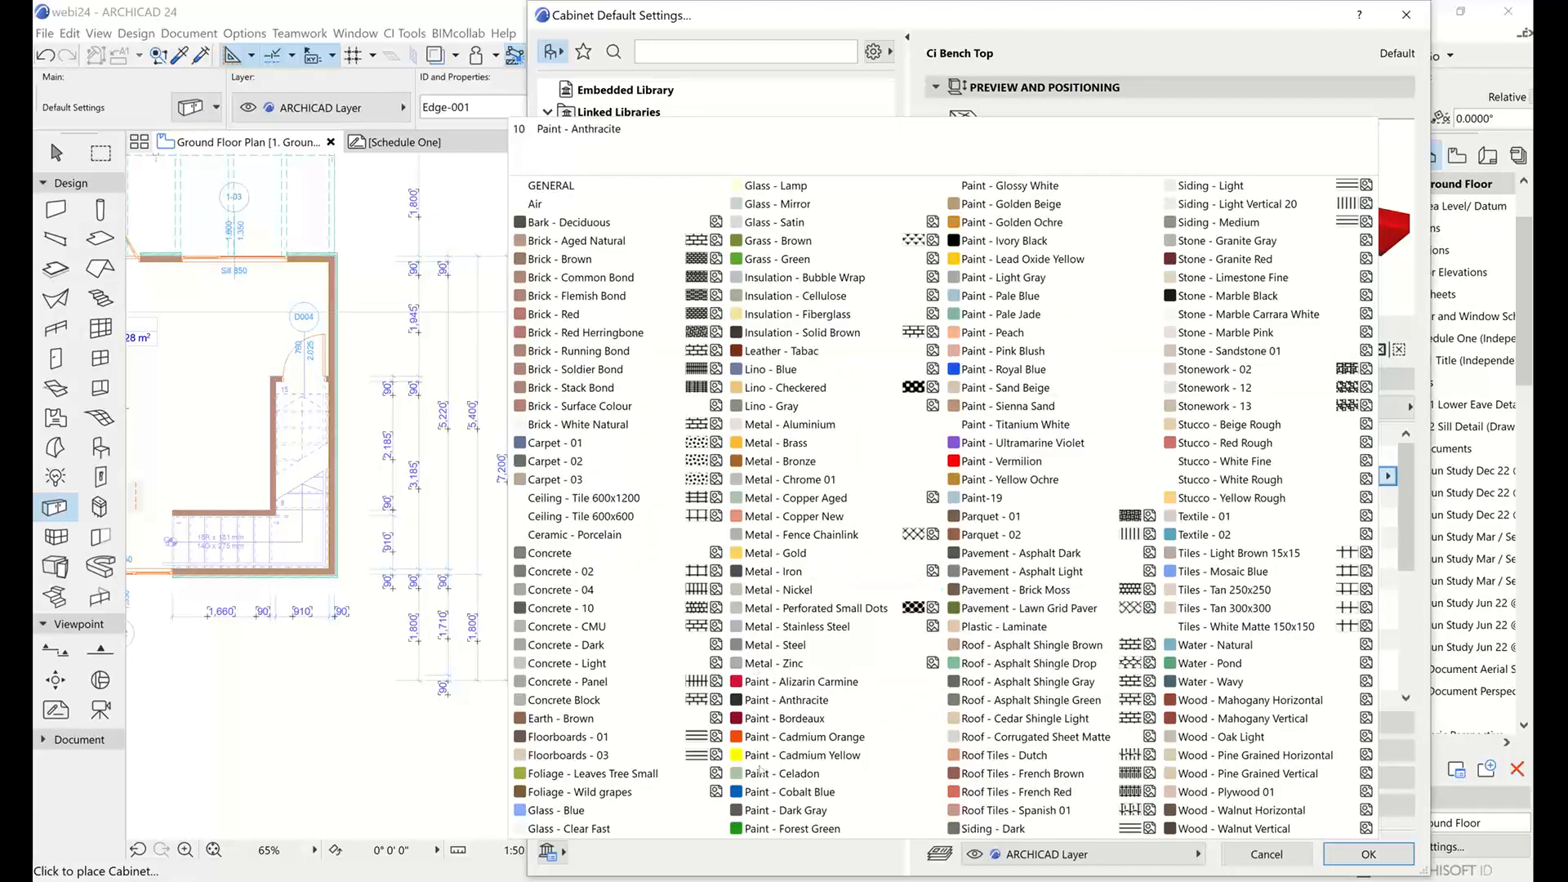
click(796, 755)
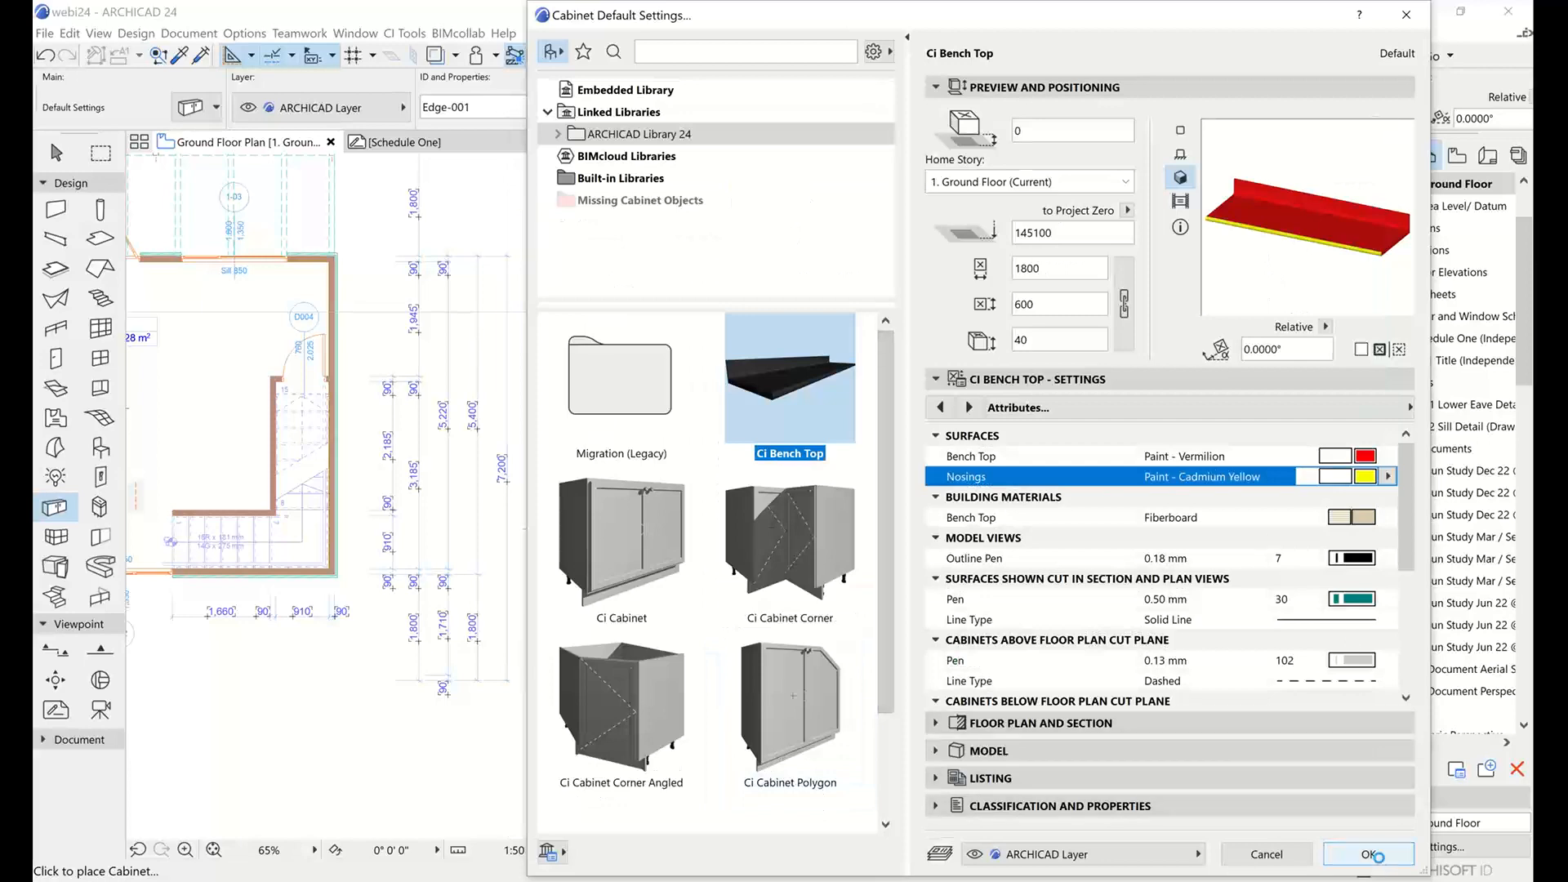
click(1372, 854)
Place the 1800 by 600 mm bench top in the empty area beside the building on the Ground Floor plan.
middle_drag(891, 492, 668, 473)
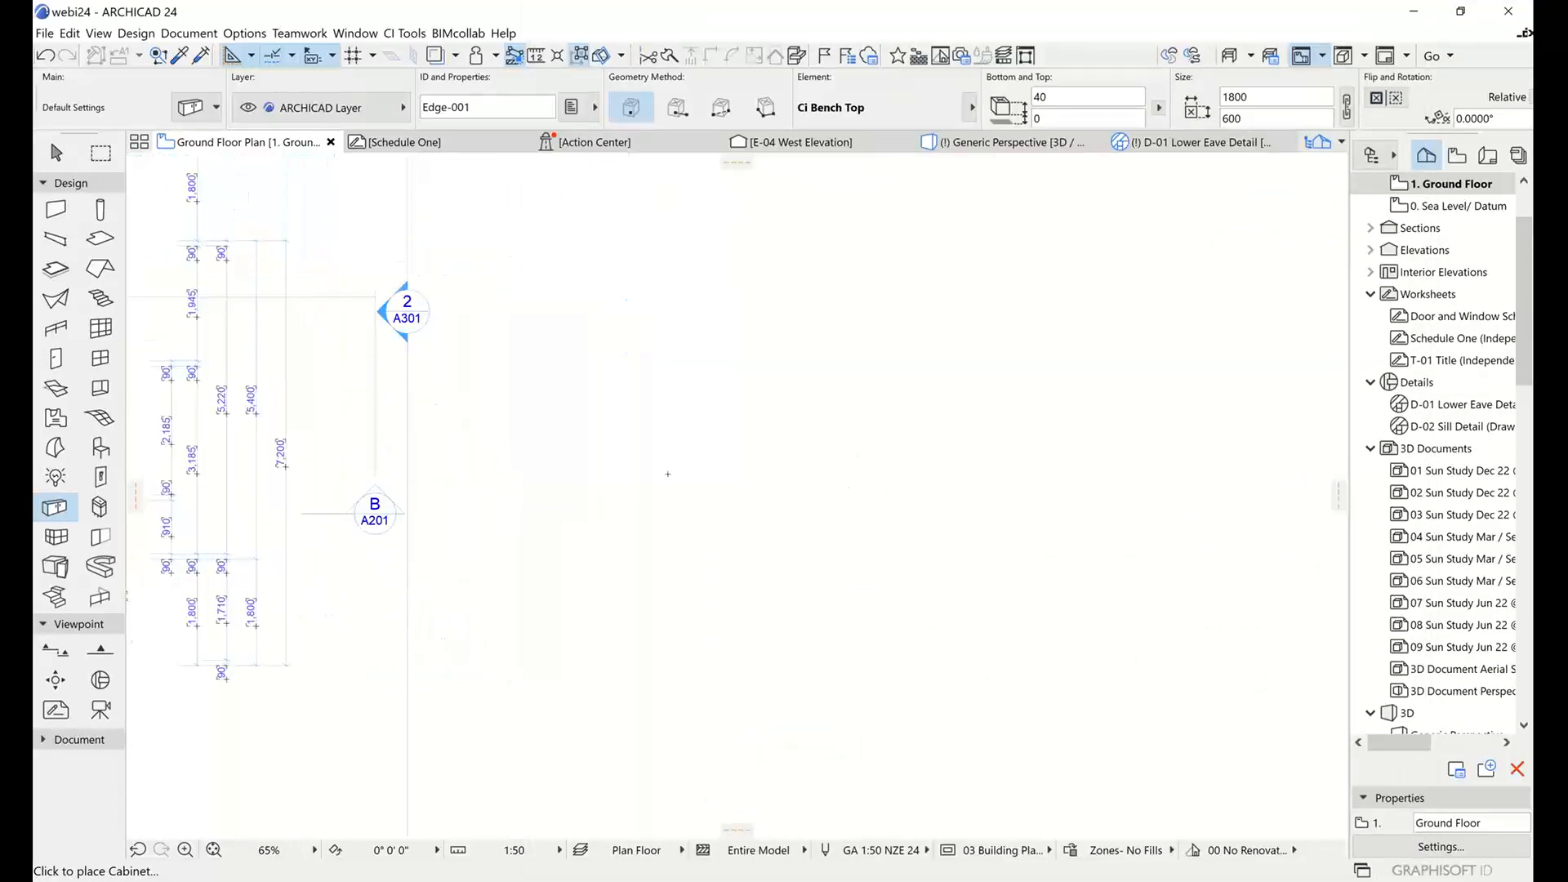
click(735, 442)
scroll(737, 385, up, 5)
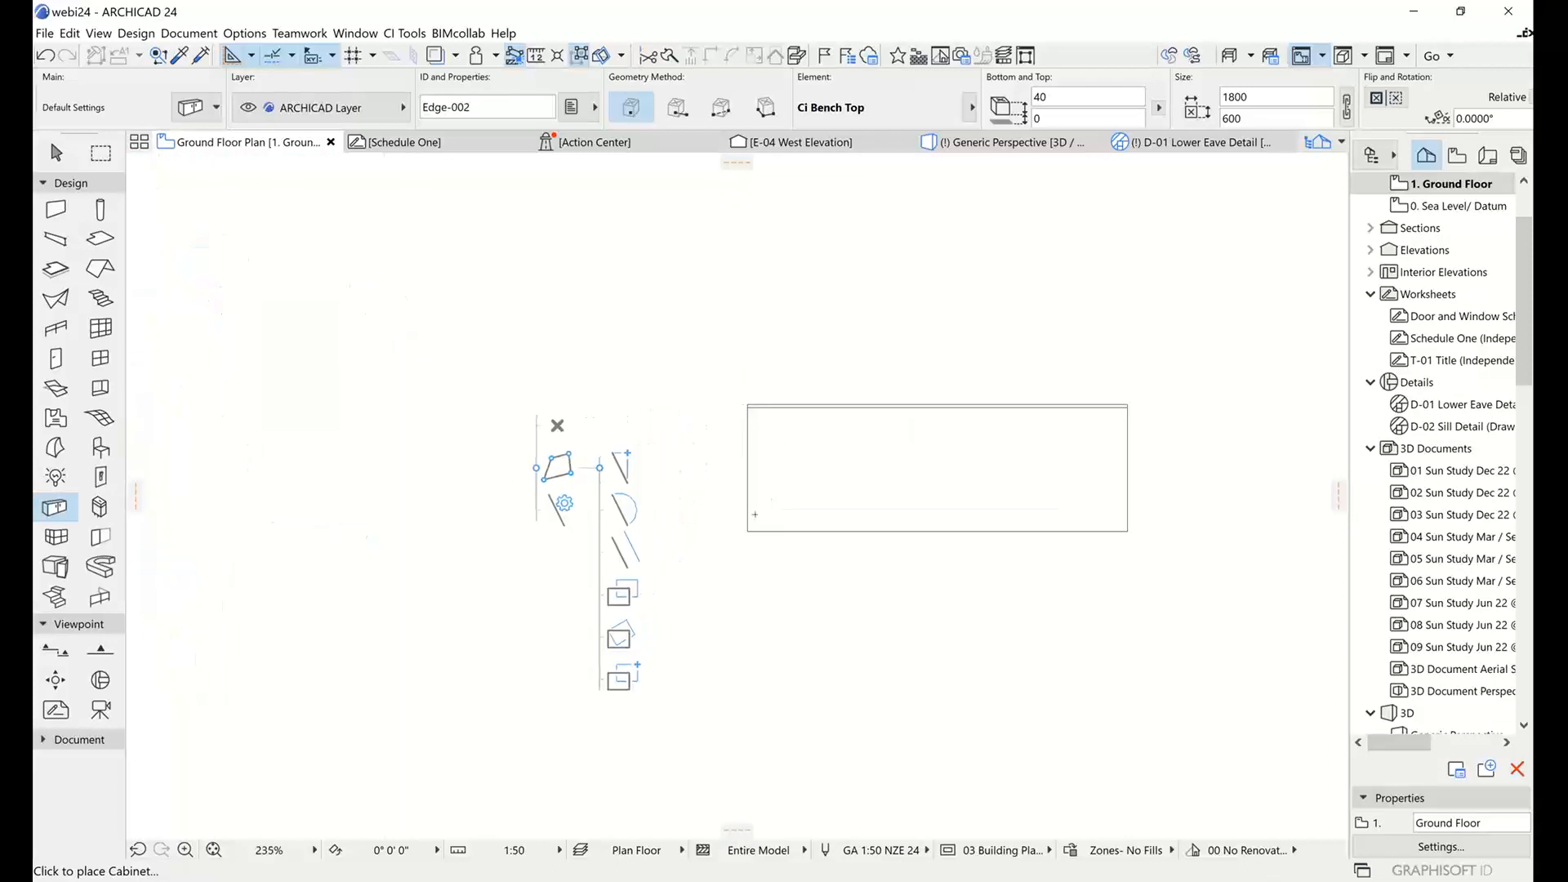
scroll(754, 515, up, 1)
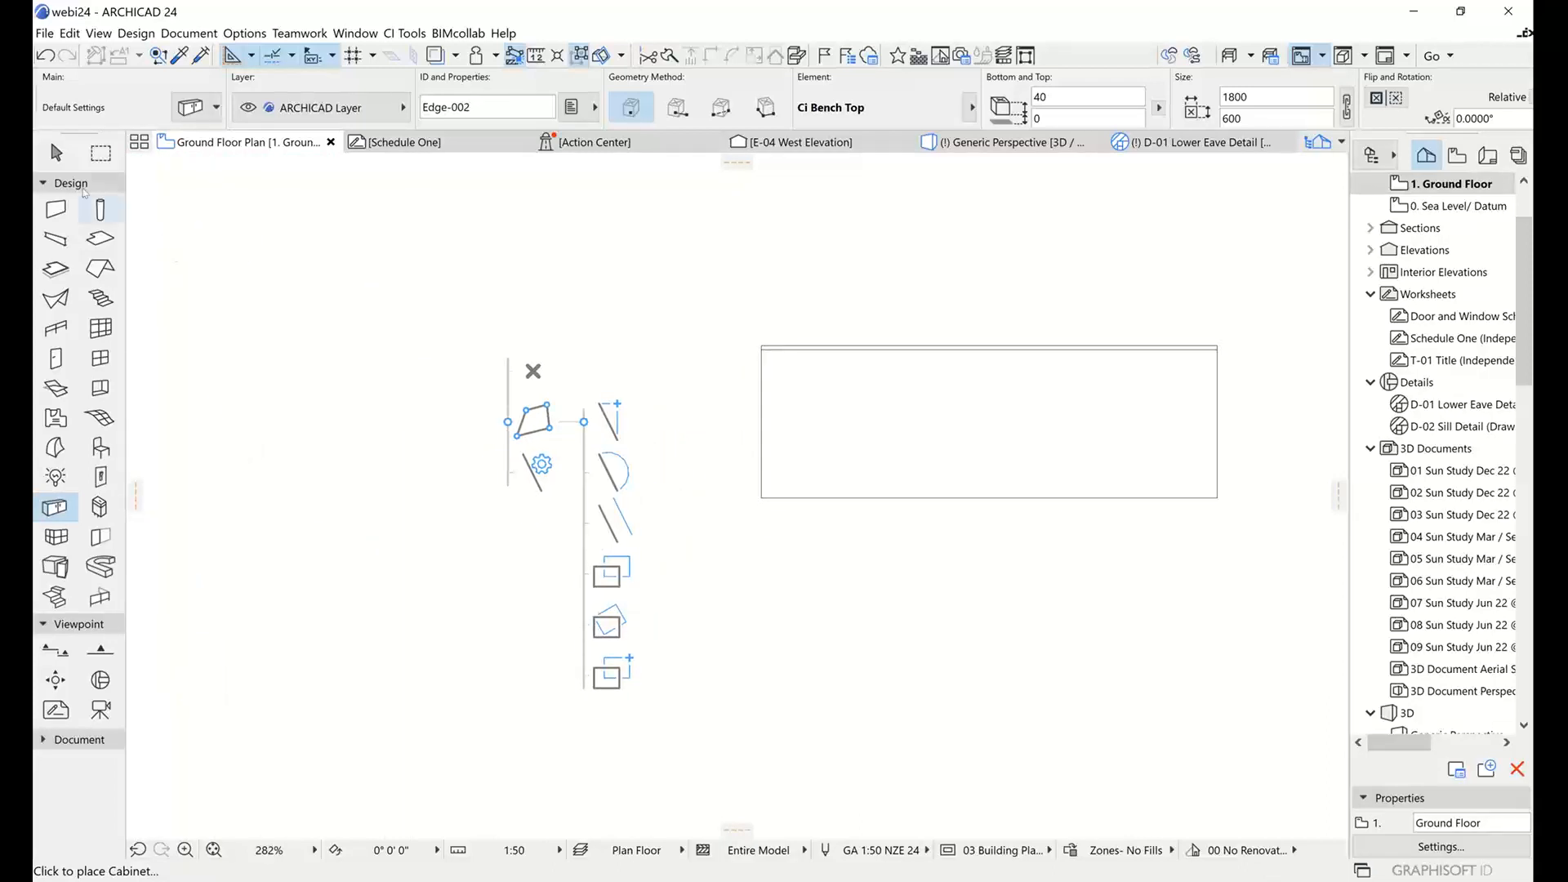
Select the placed bench top and add three nodes along its front edge by shifting edge midpoints, keeping the edge straight.
click(57, 153)
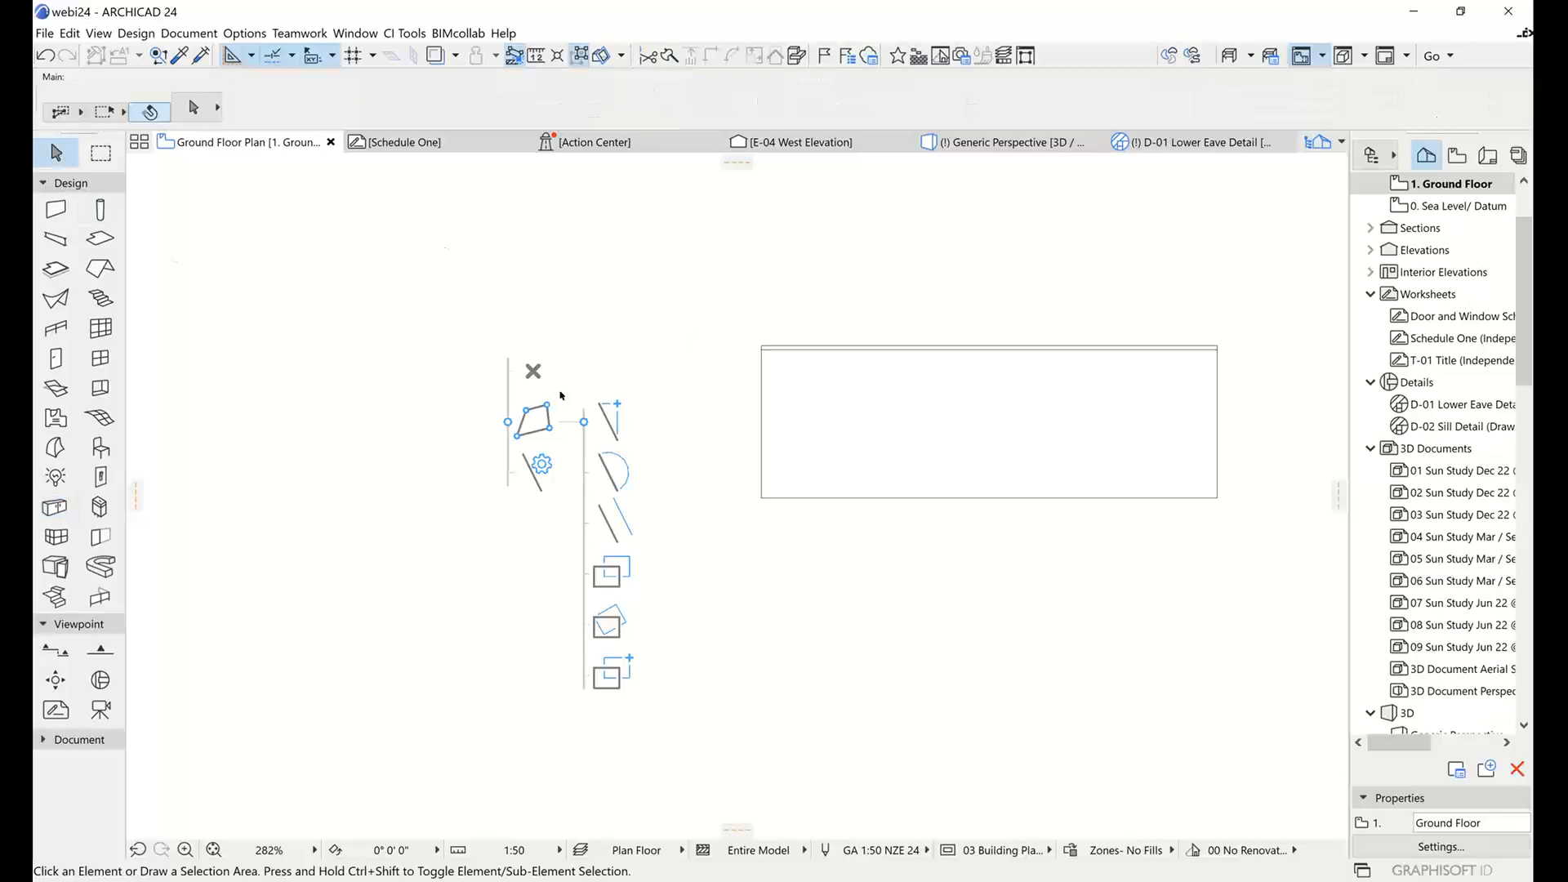
click(581, 646)
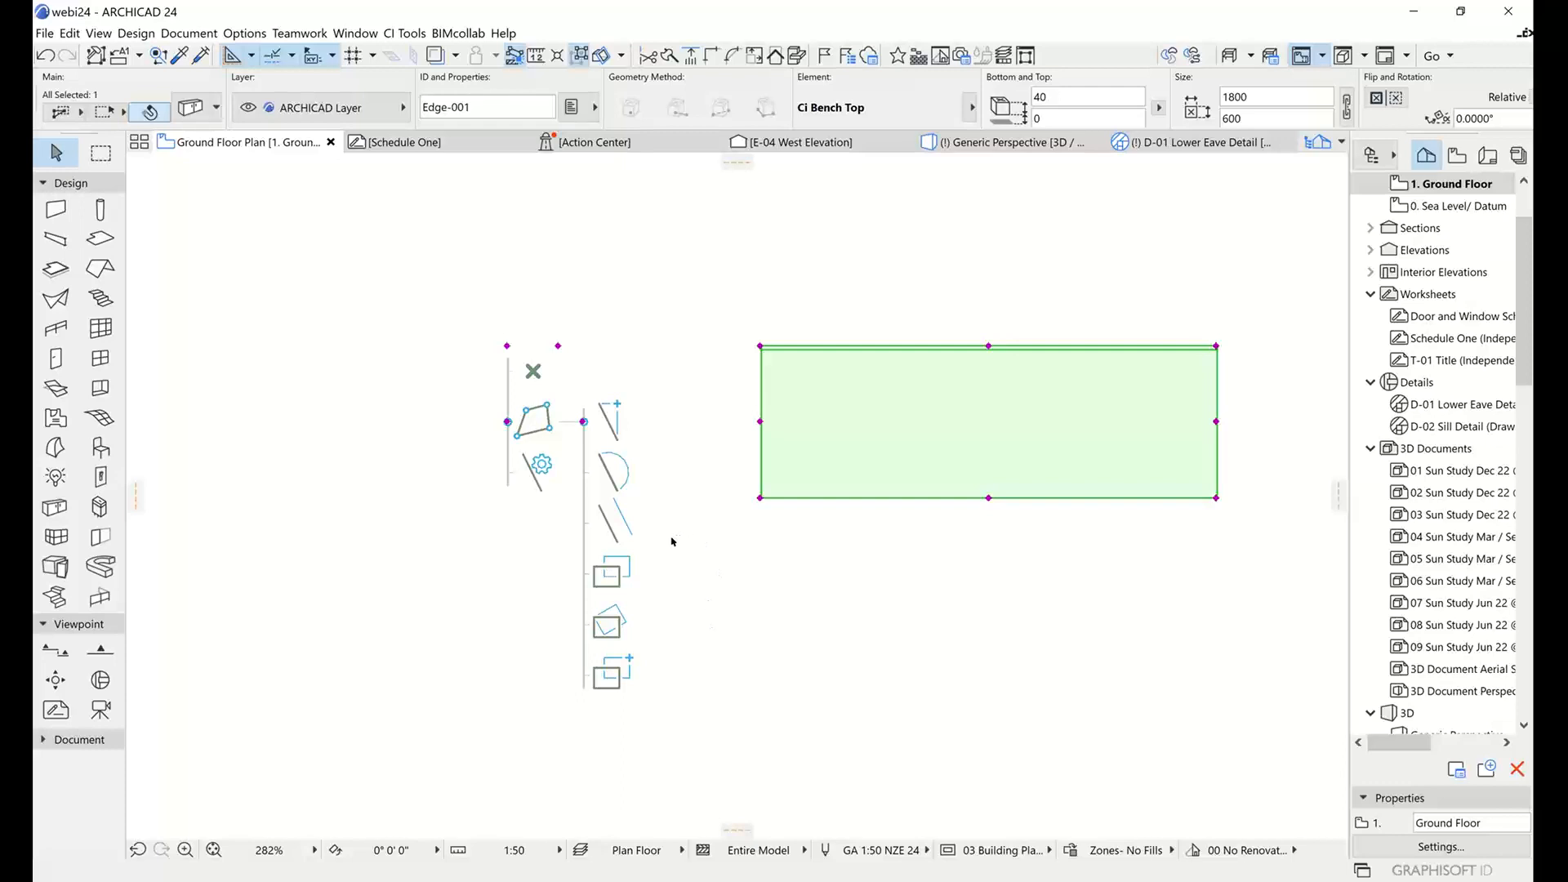
scroll(722, 472, down, 5)
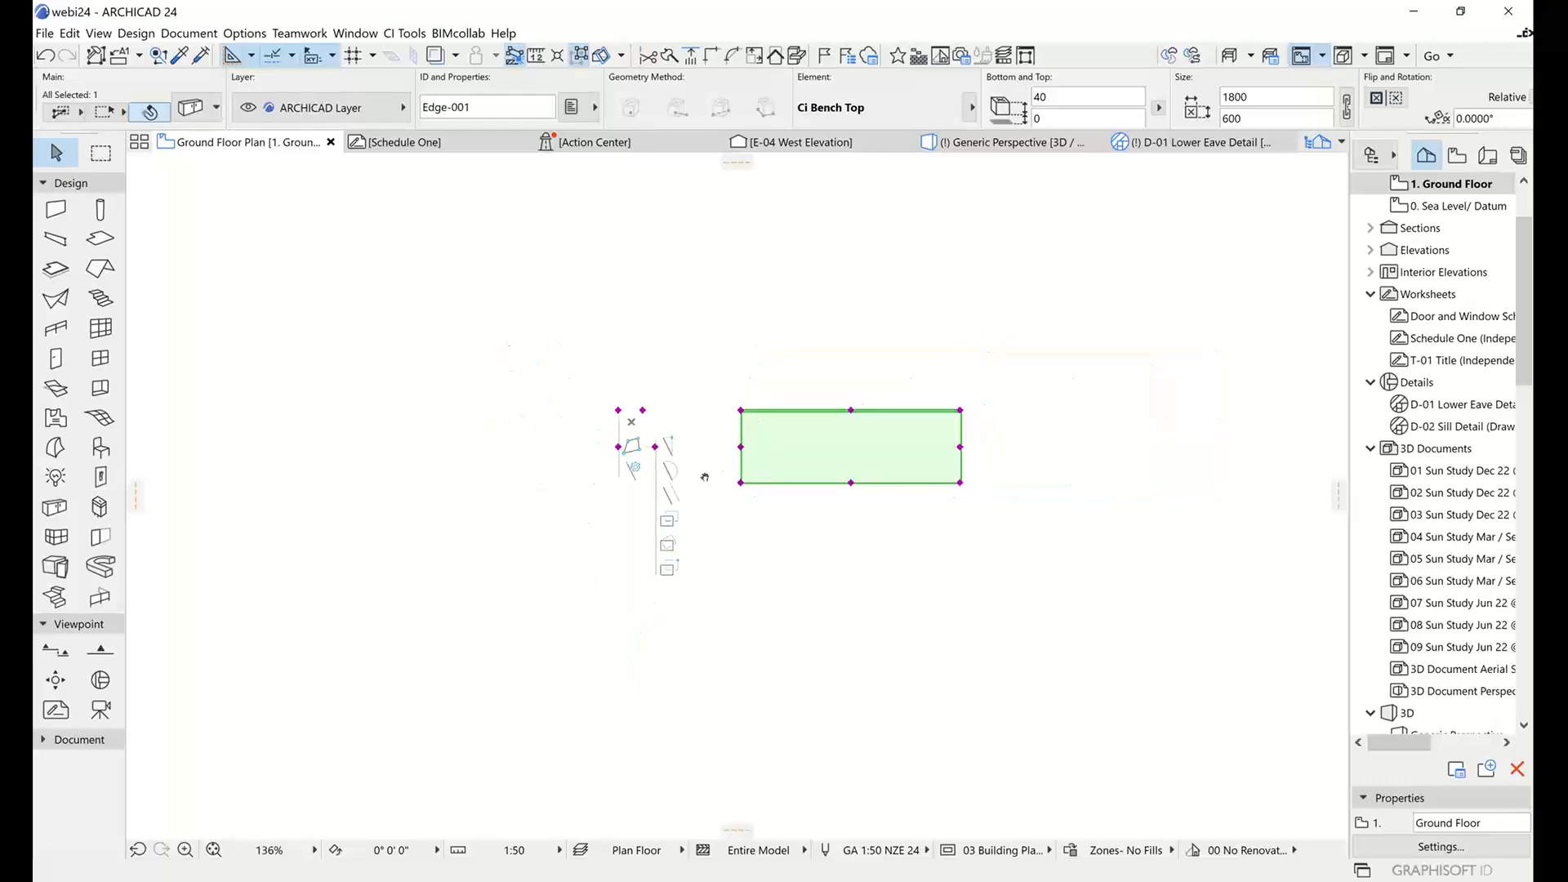
scroll(835, 491, up, 6)
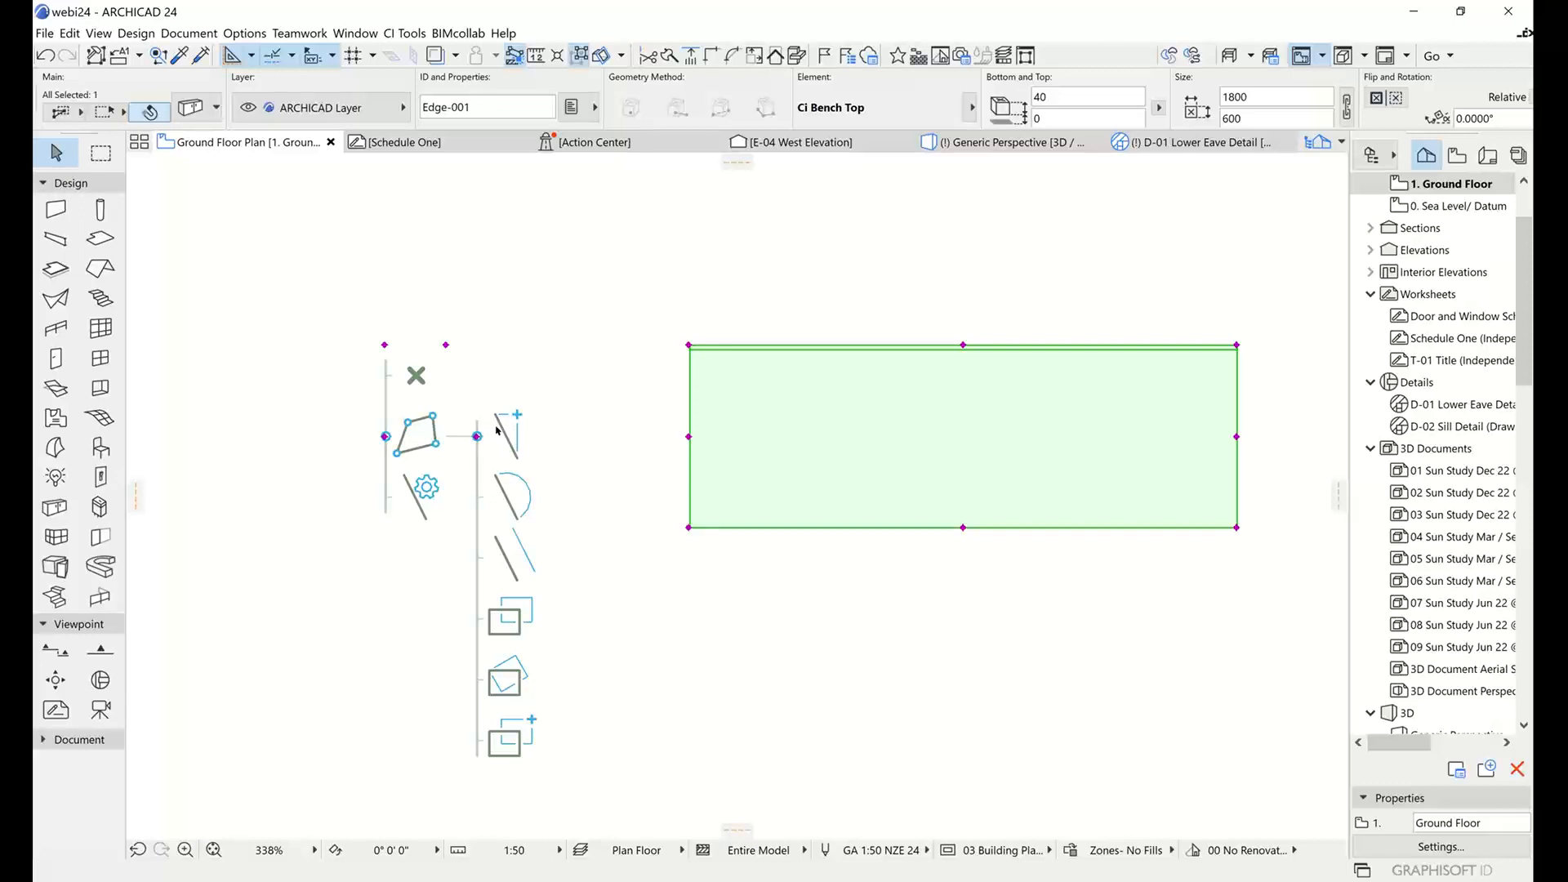
click(963, 527)
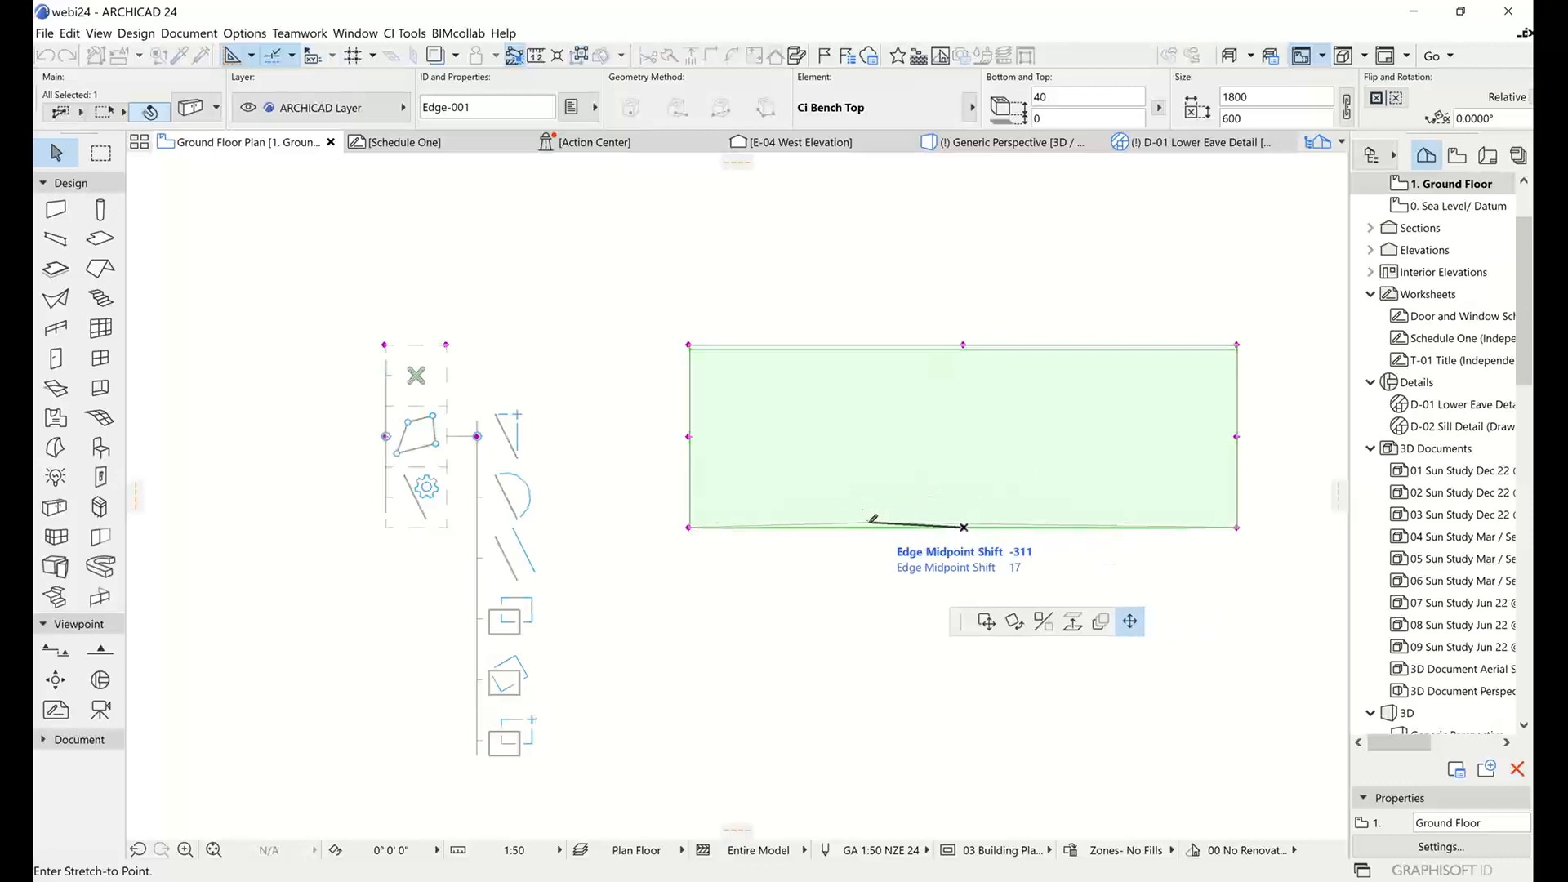
click(872, 527)
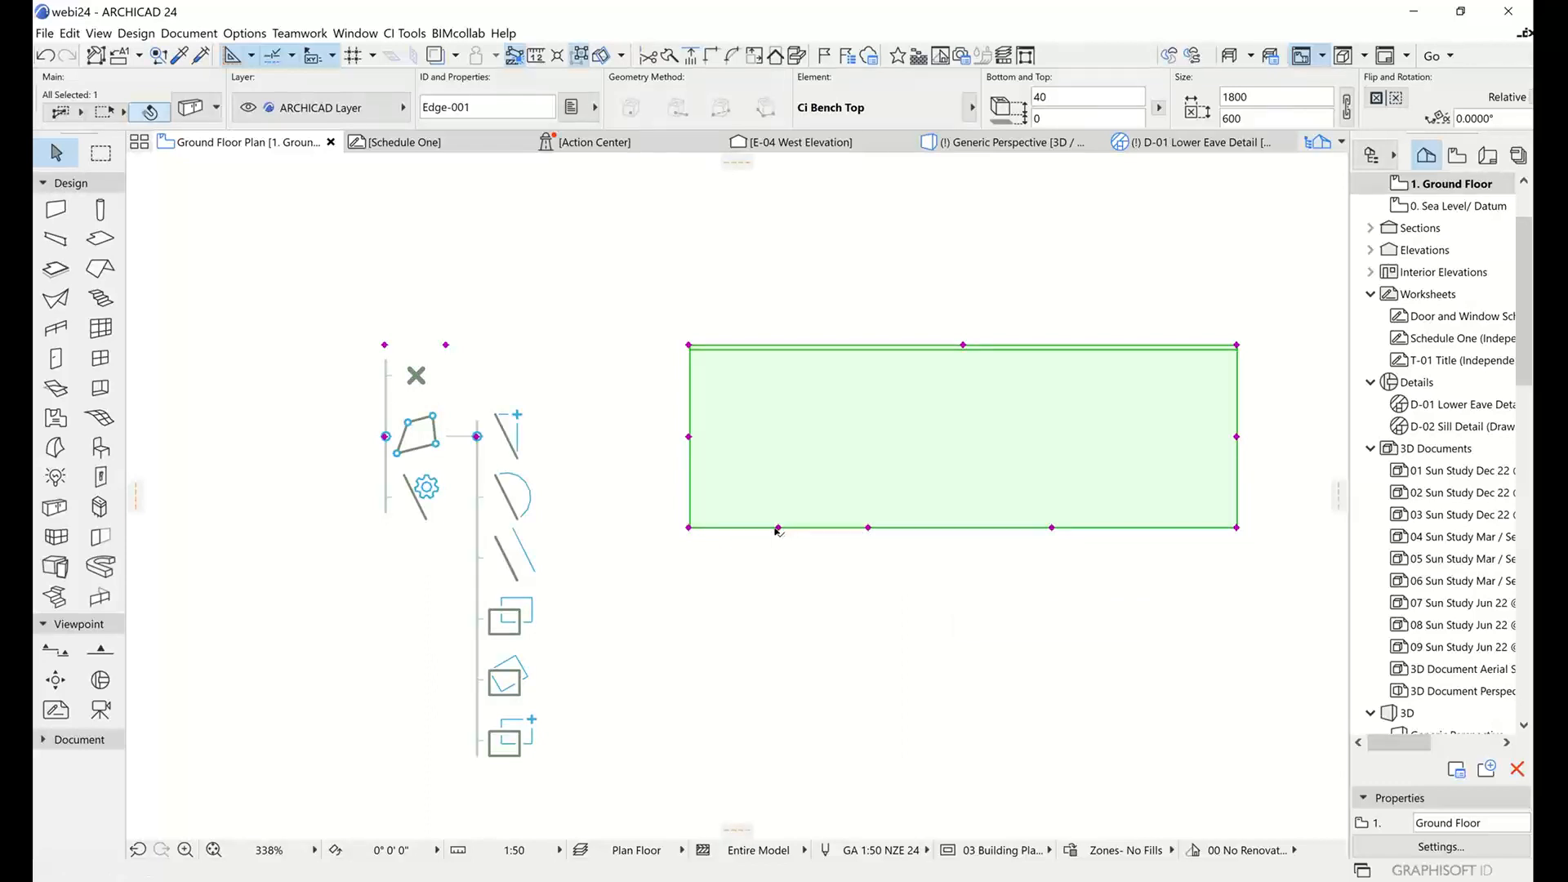
click(777, 526)
click(720, 528)
click(1151, 525)
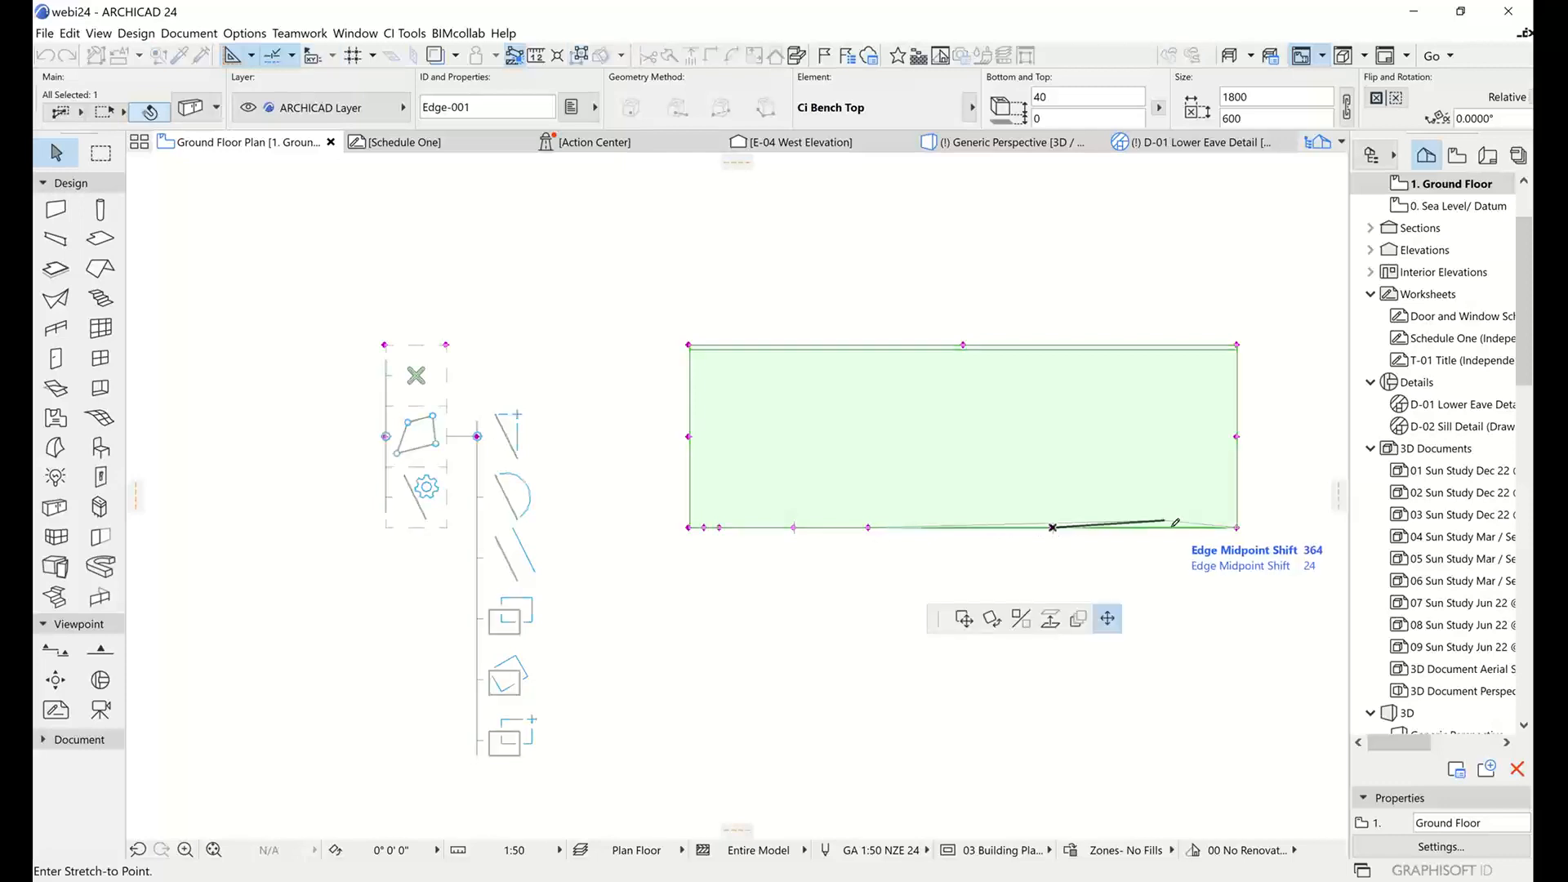
click(1181, 525)
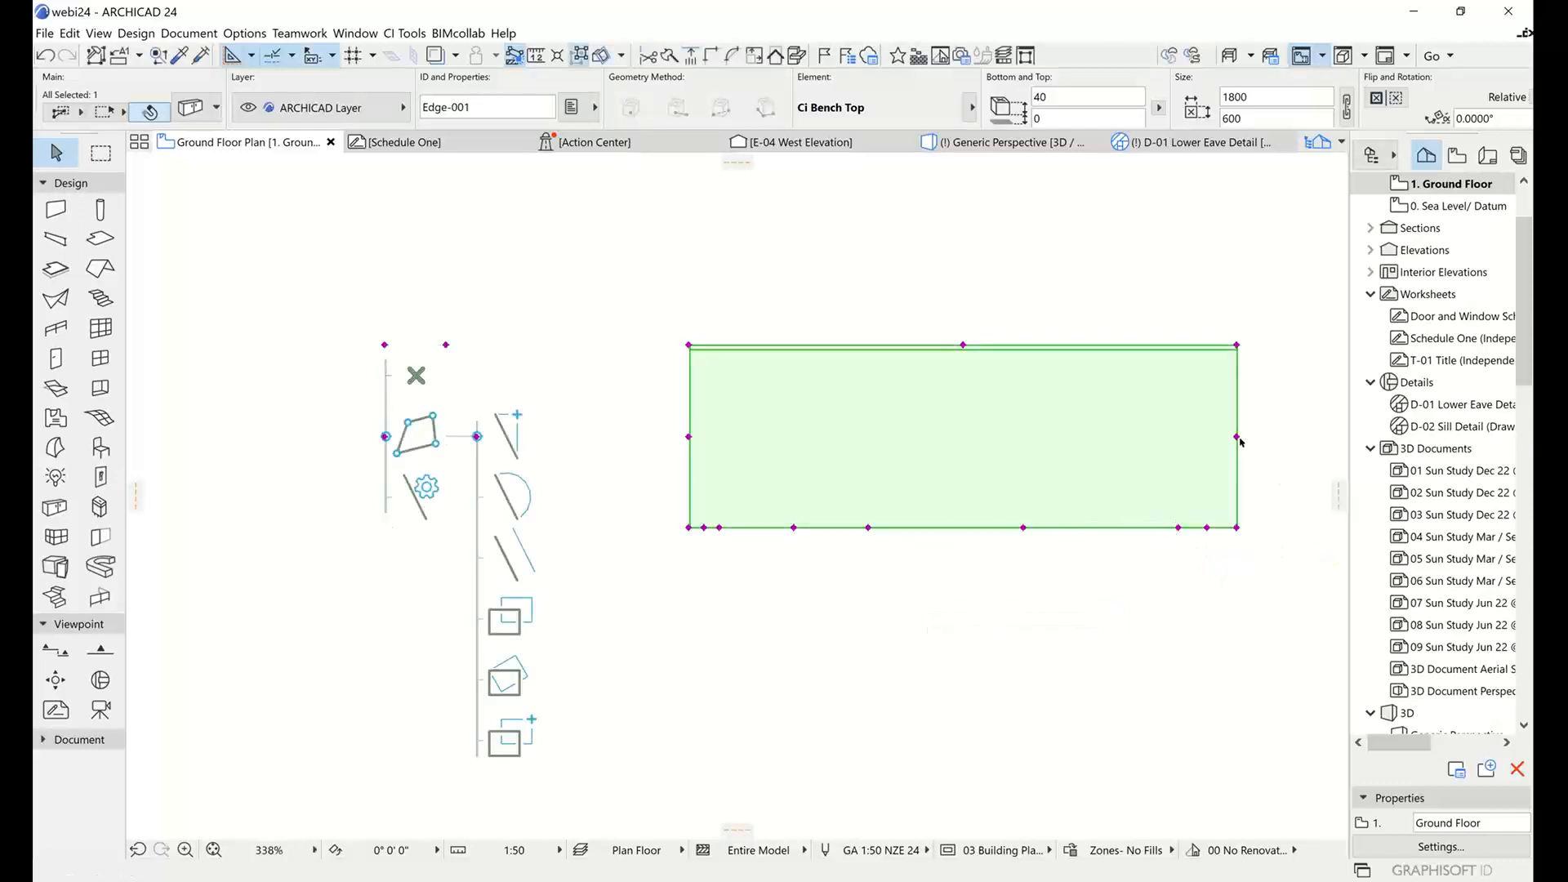
Stretch the bench top's rear left corner about 283 mm outward and bow the middle front segment into an arc about 161 mm deep.
click(690, 346)
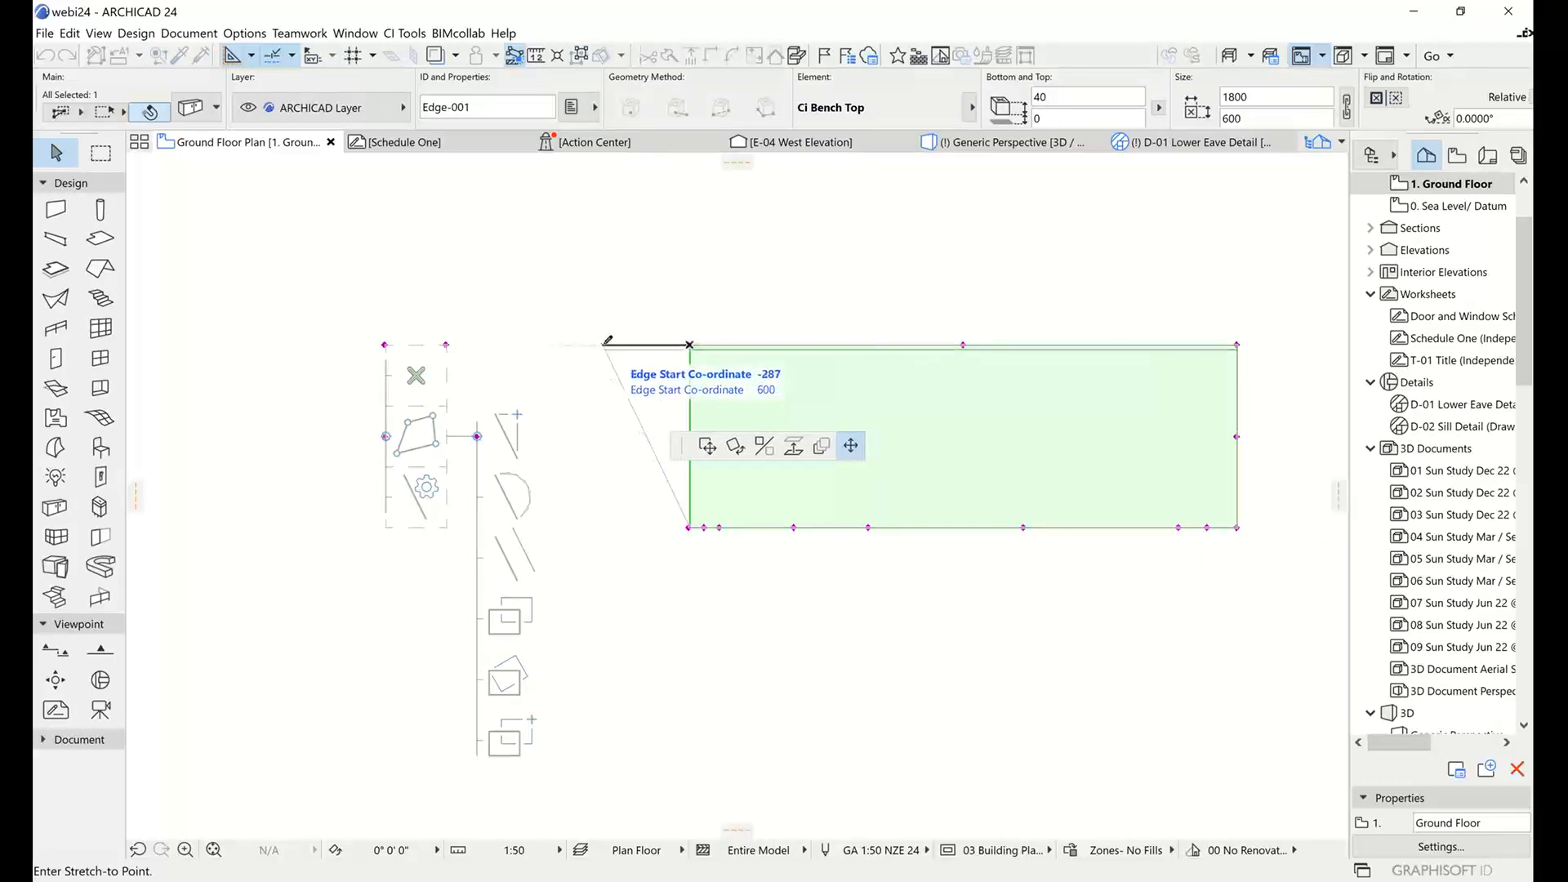
click(605, 344)
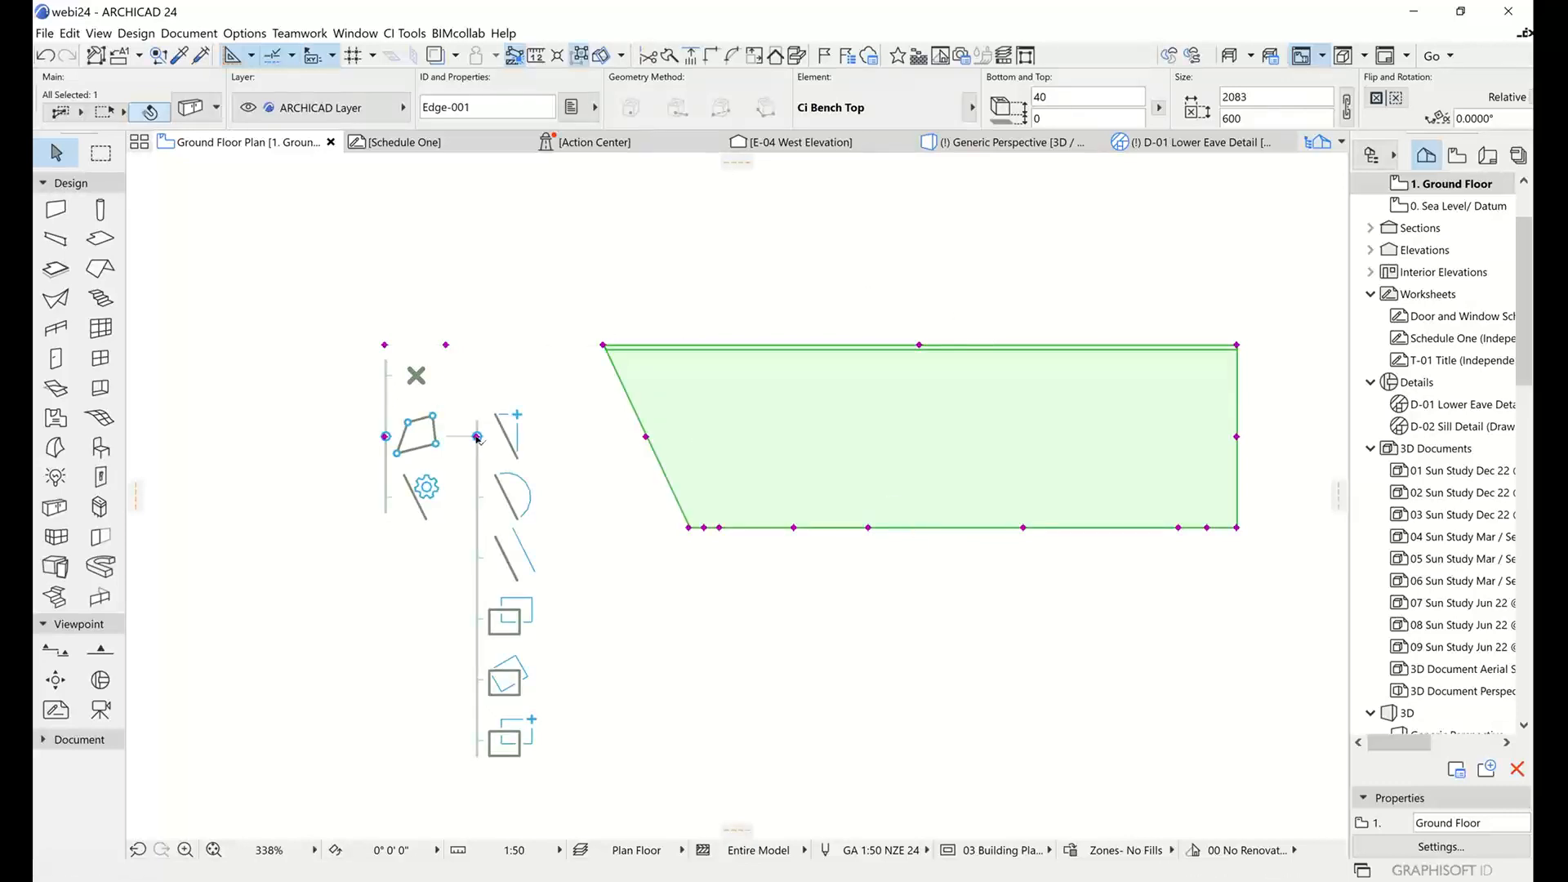
click(477, 437)
click(477, 496)
click(1023, 528)
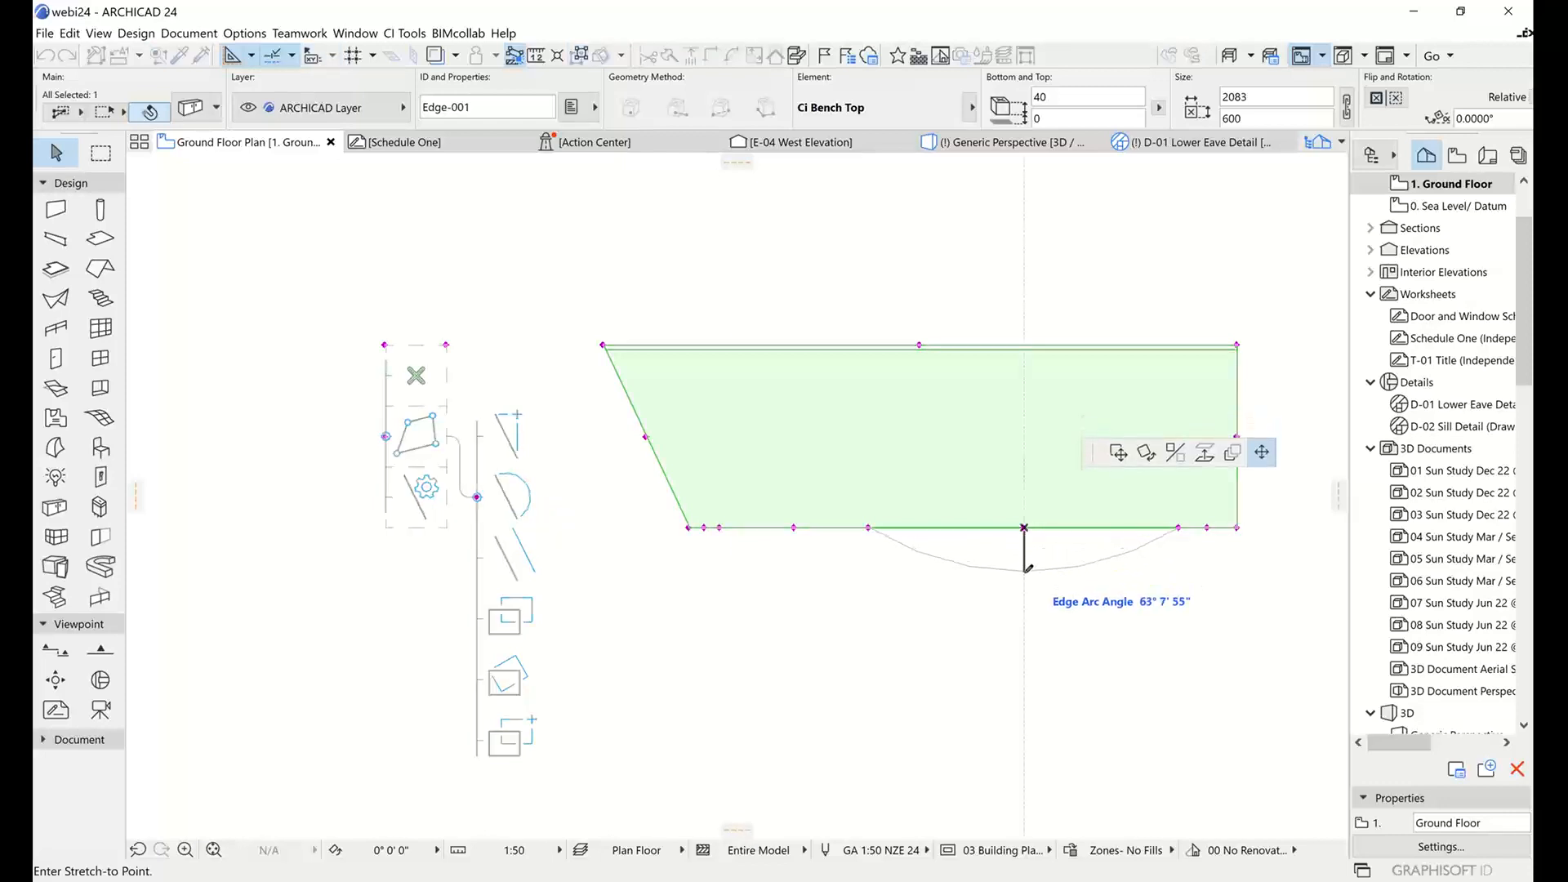
click(1024, 574)
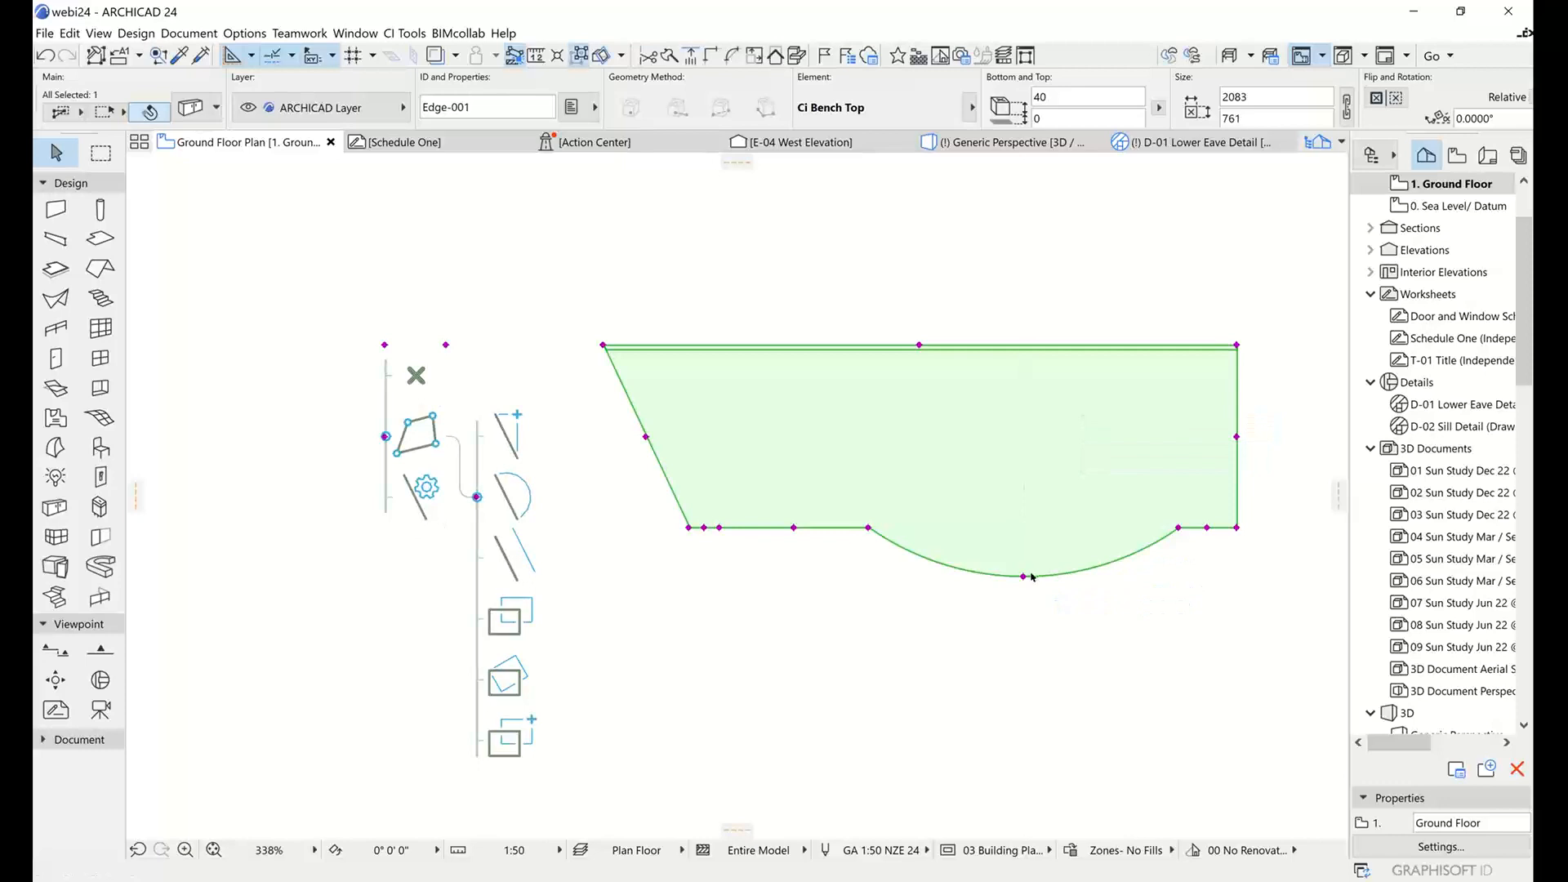
Switch the bench top's shape editing to Offset Edge and offset the slanted side inward, making the top about 1952 mm wide.
click(477, 496)
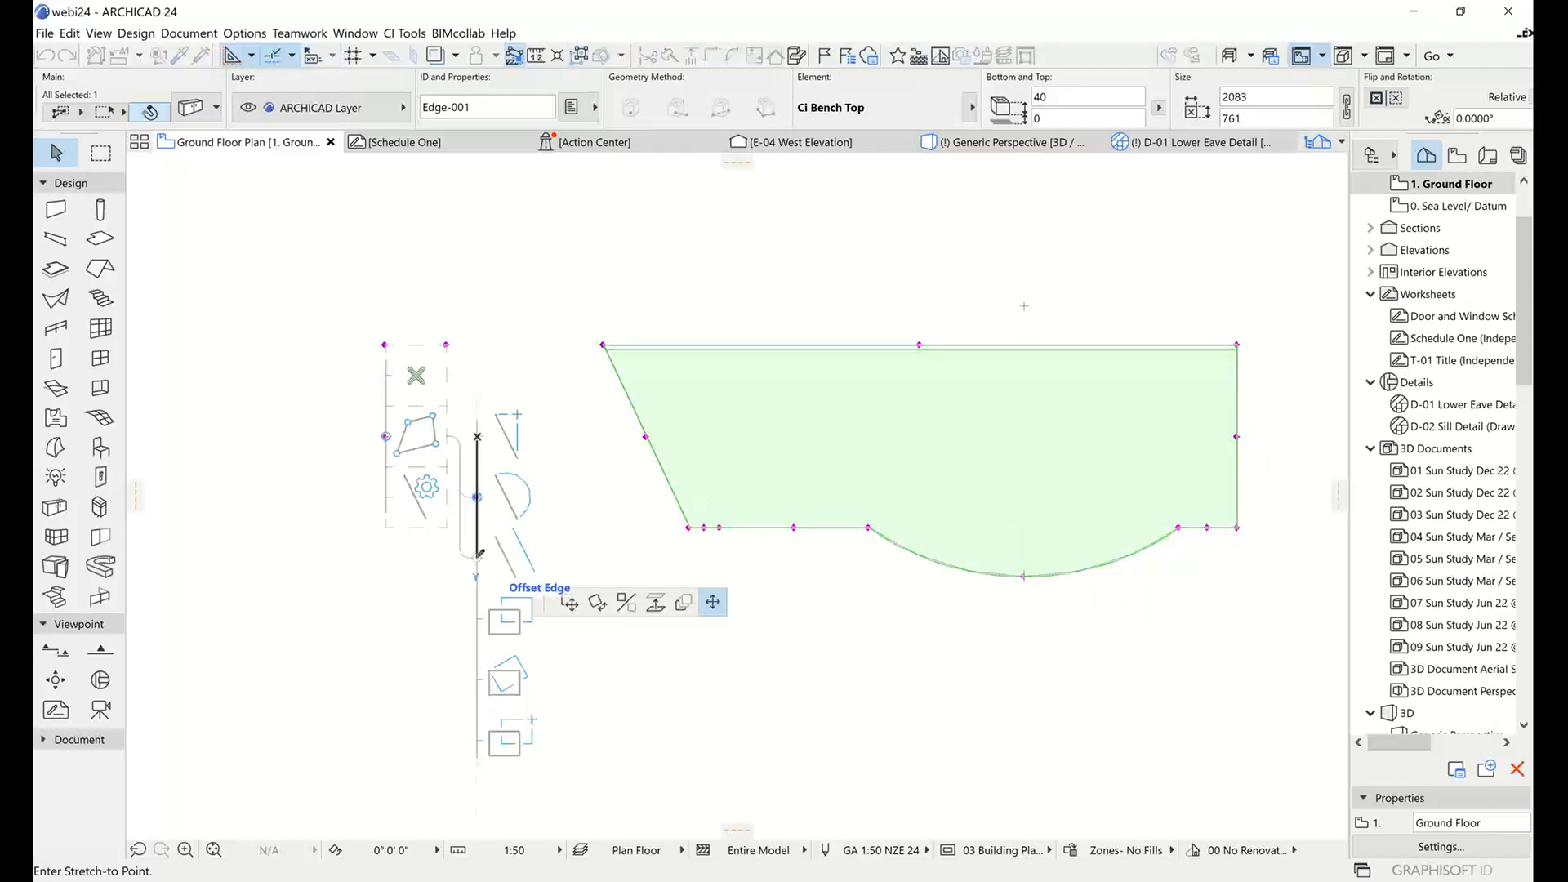
click(477, 559)
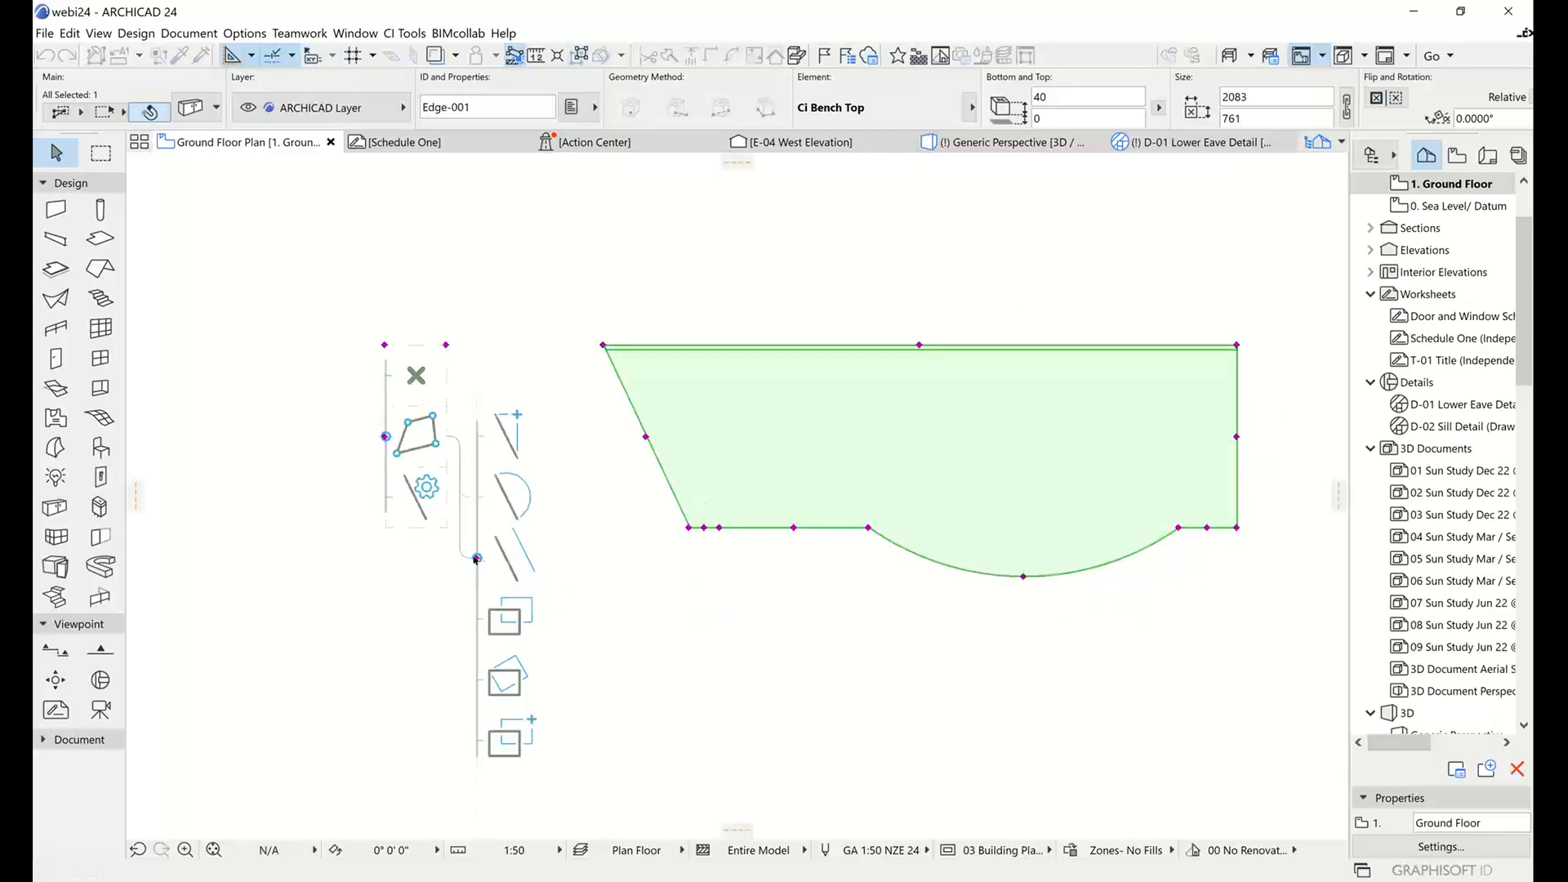
click(646, 437)
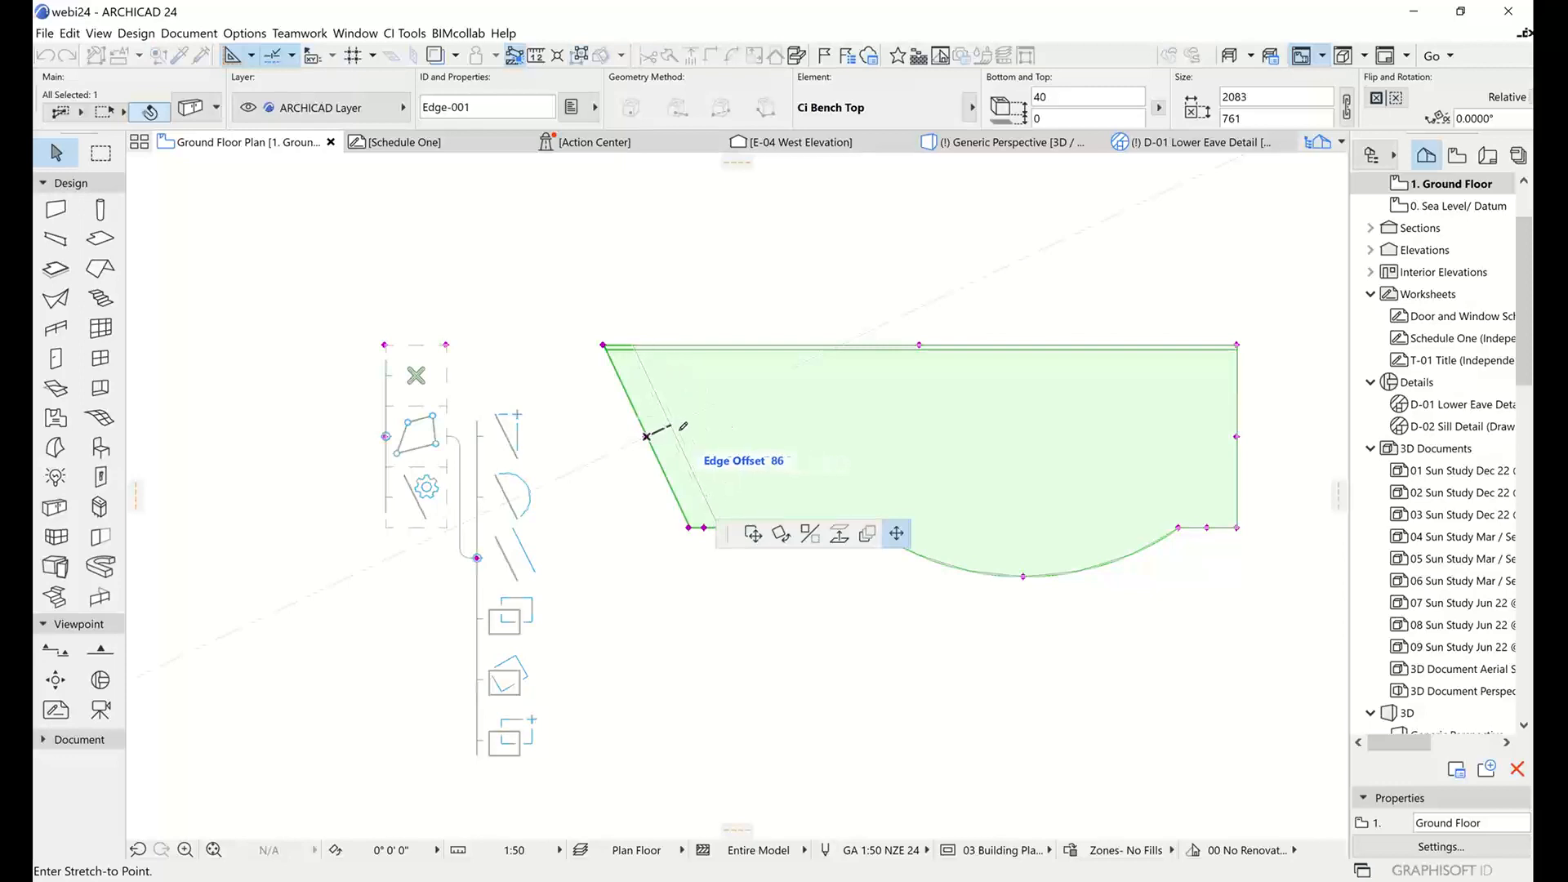
click(686, 427)
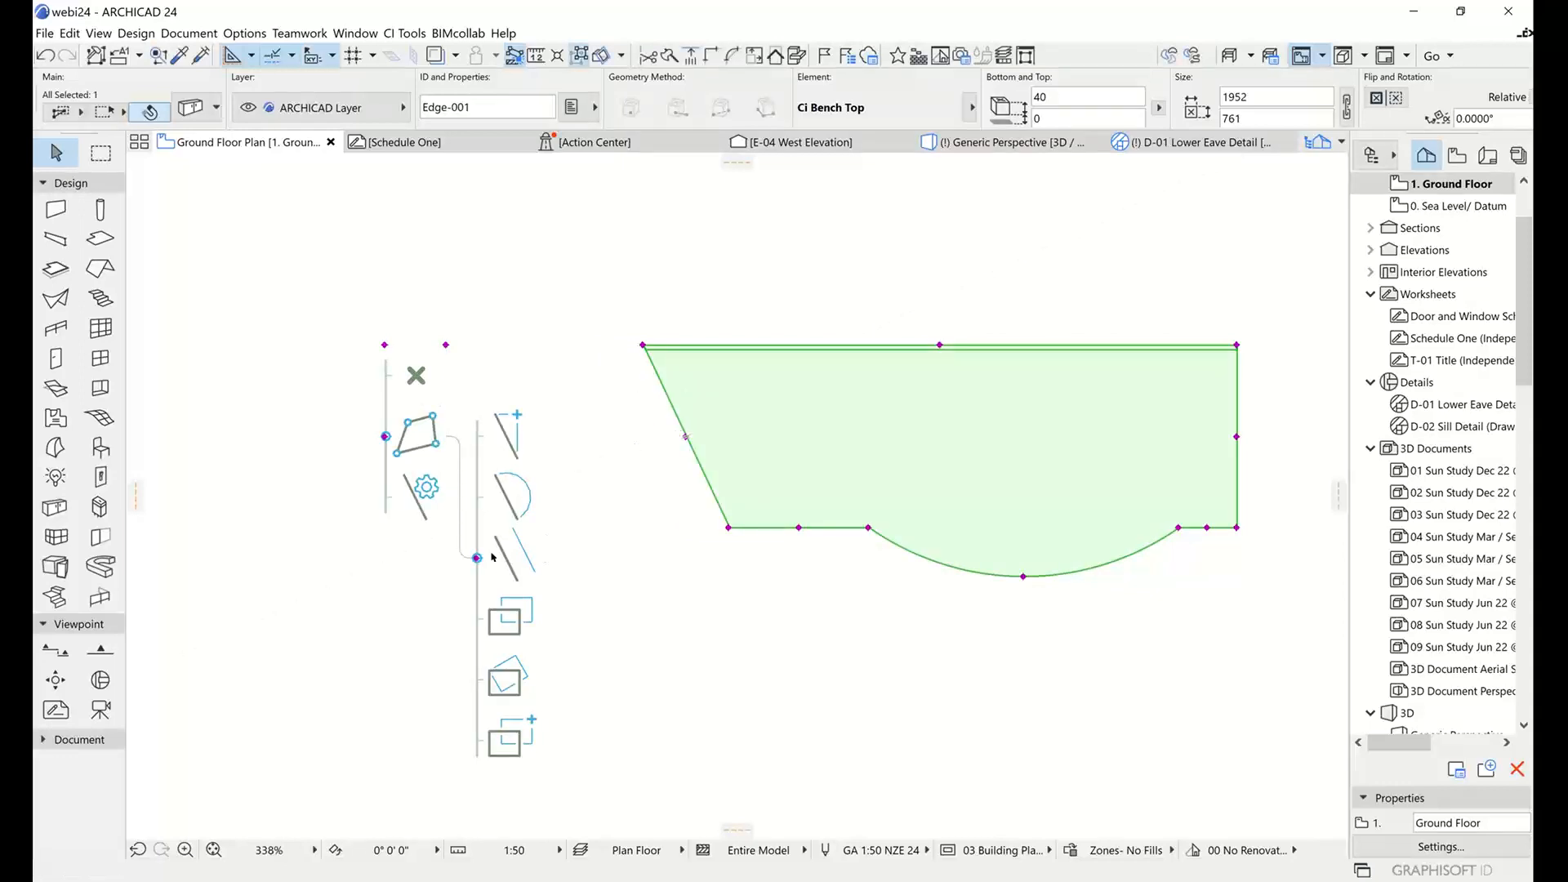
Hide the bench top's graphic editing palette, deselect the bench top and open the Generic Perspective 3D view.
middle_drag(942, 580, 877, 543)
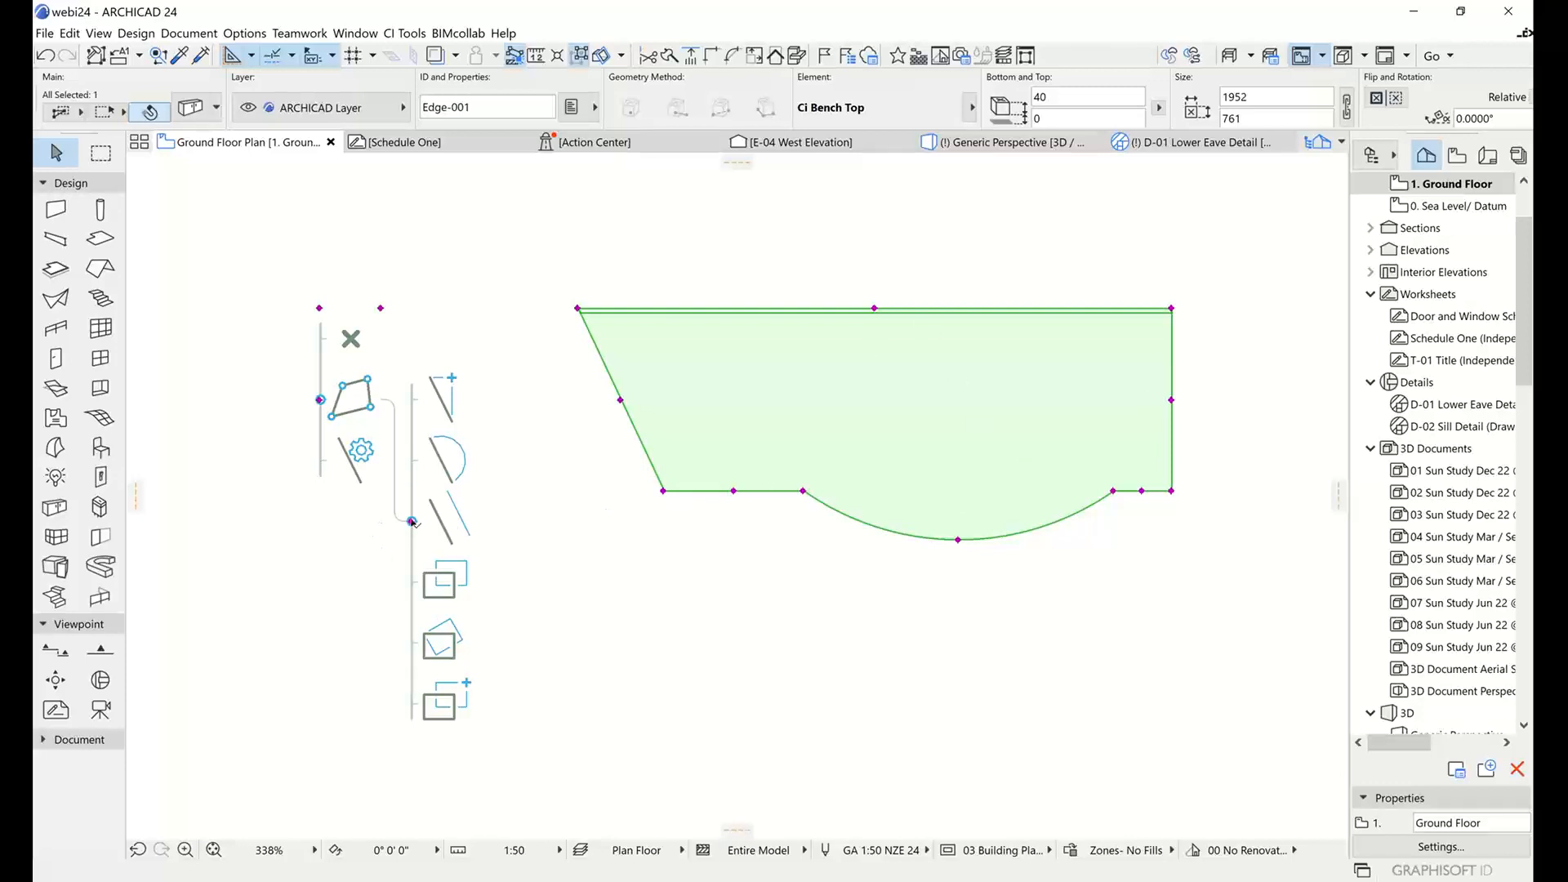
click(411, 521)
click(320, 341)
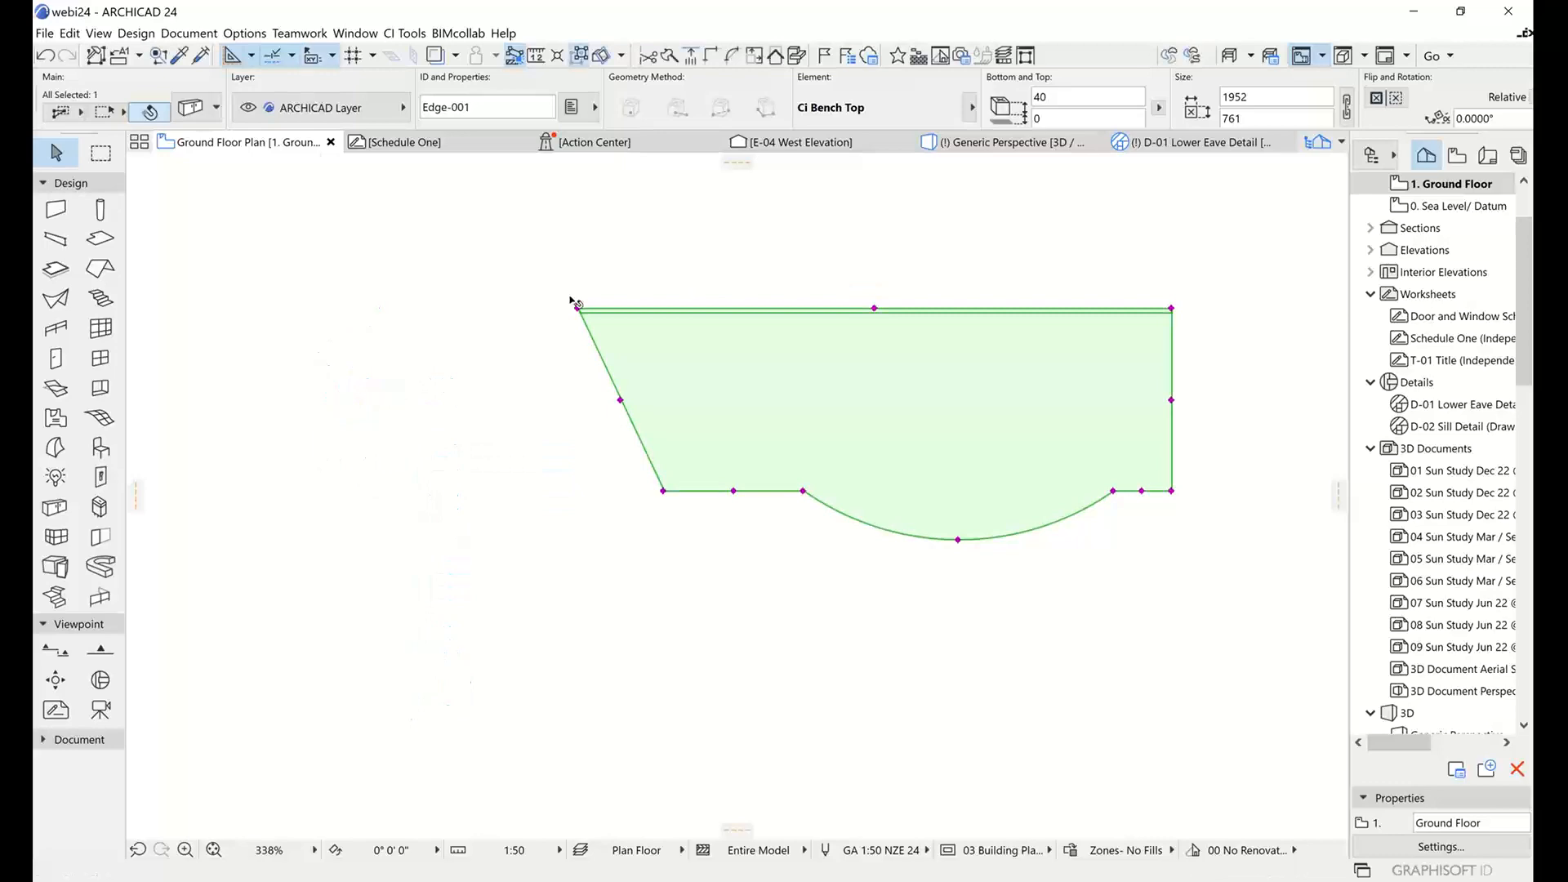
click(885, 217)
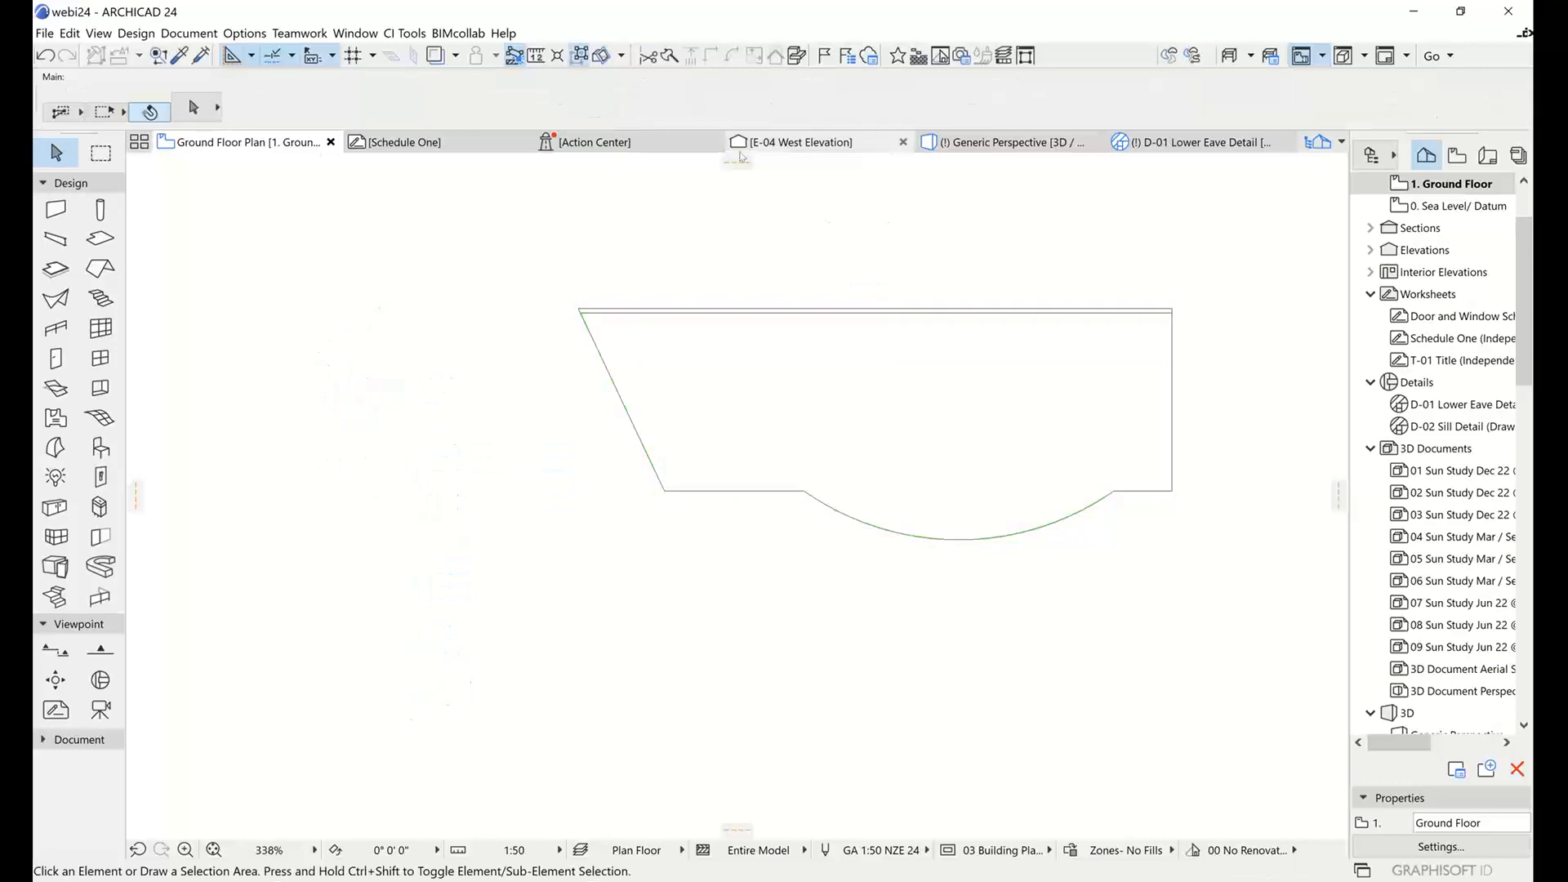
click(1002, 143)
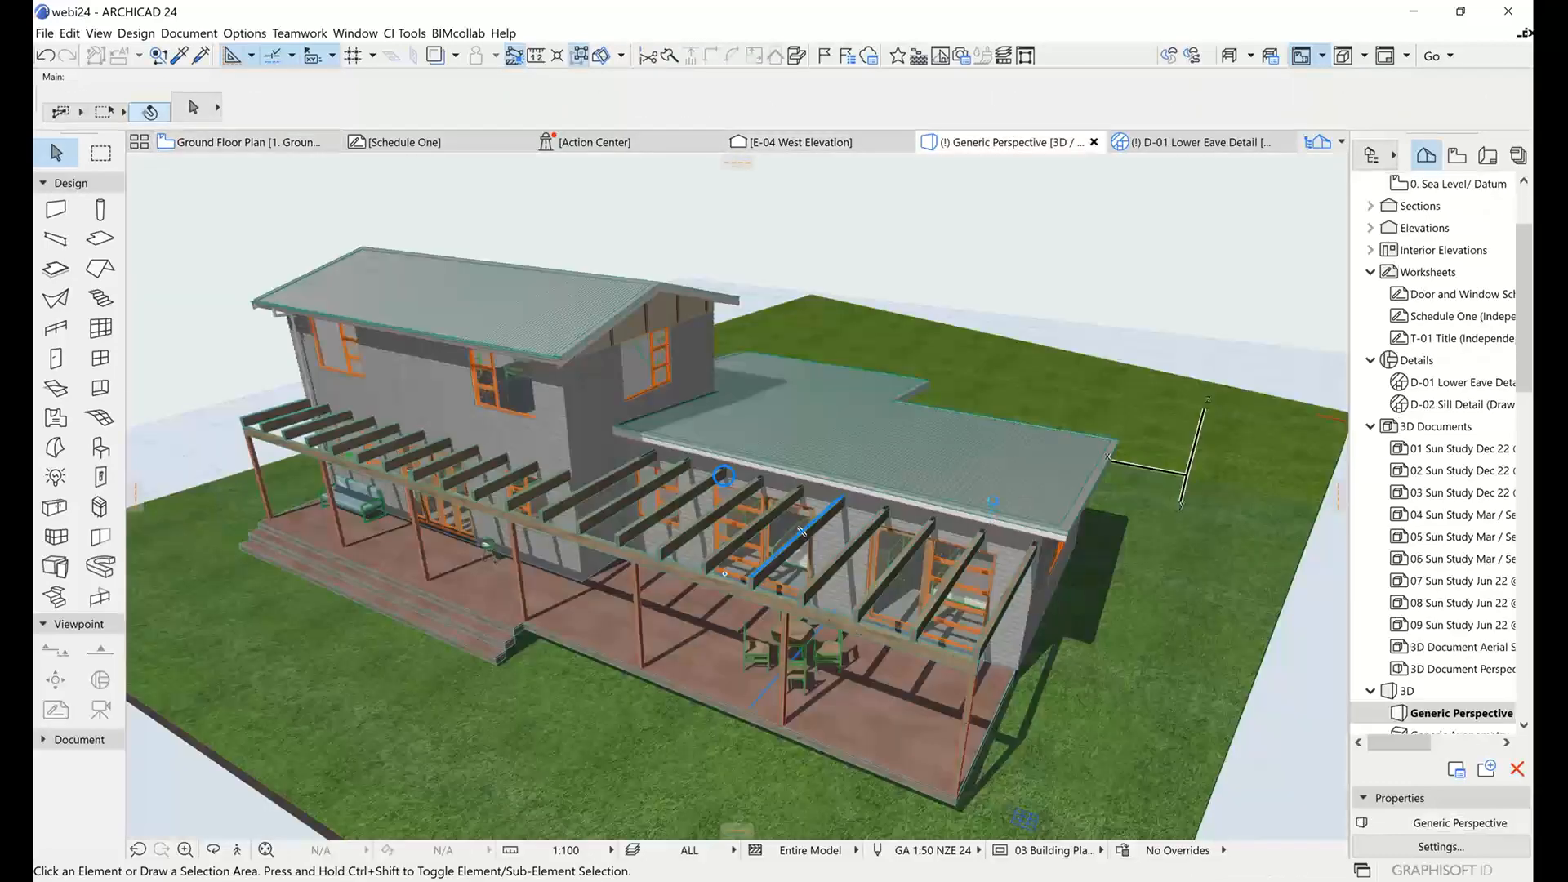
Select the bench top in the 3D view and examine its rear upstand and round front nosing up close from several angles.
scroll(992, 501, down, 2)
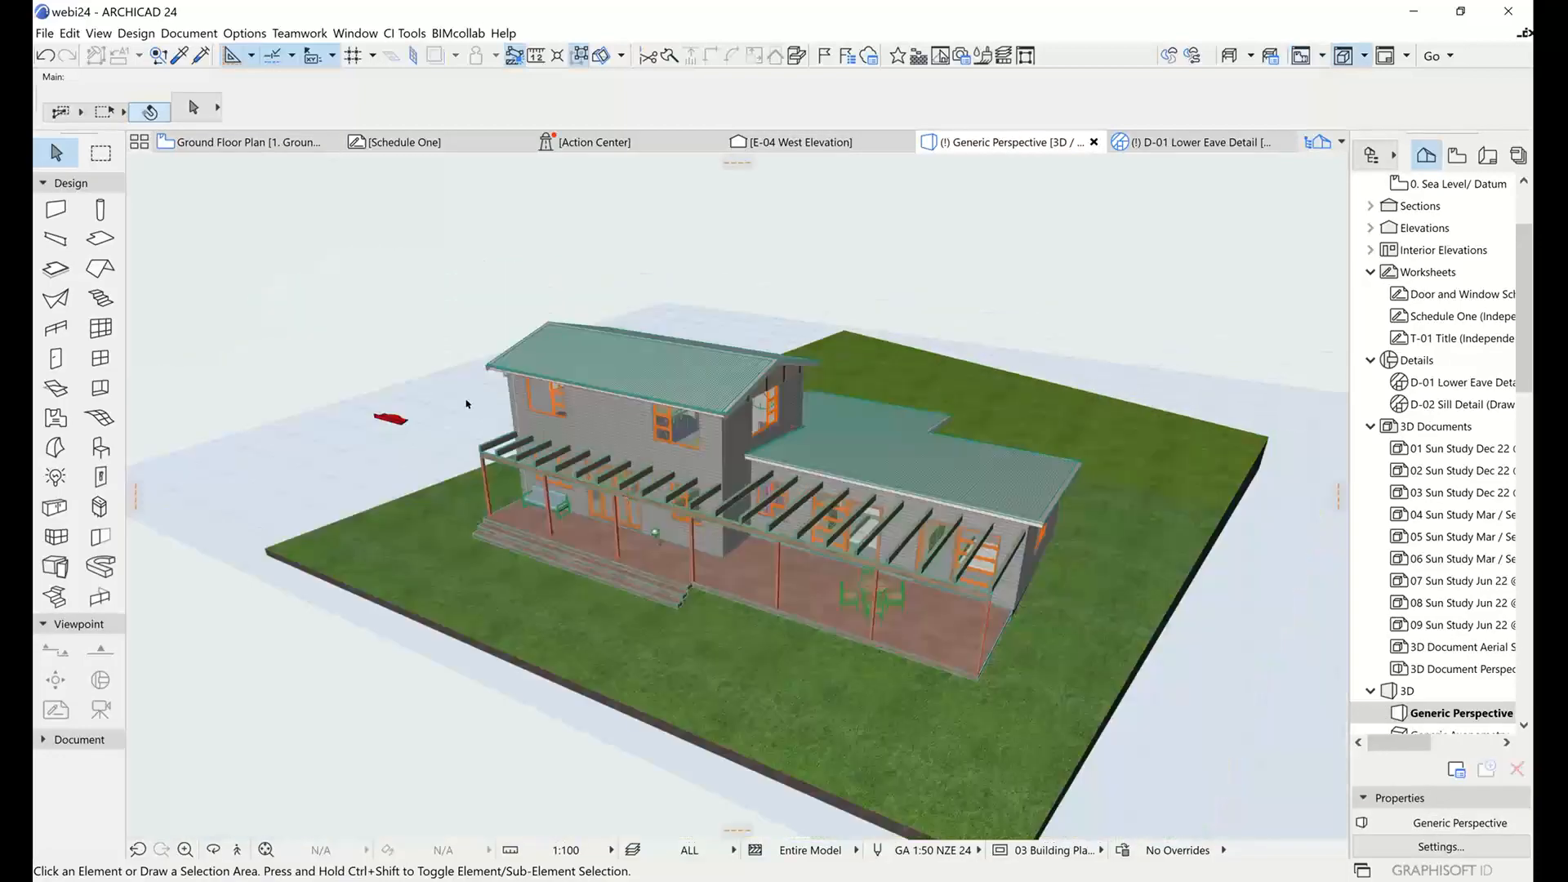
scroll(343, 388, up, 2)
scroll(344, 388, up, 5)
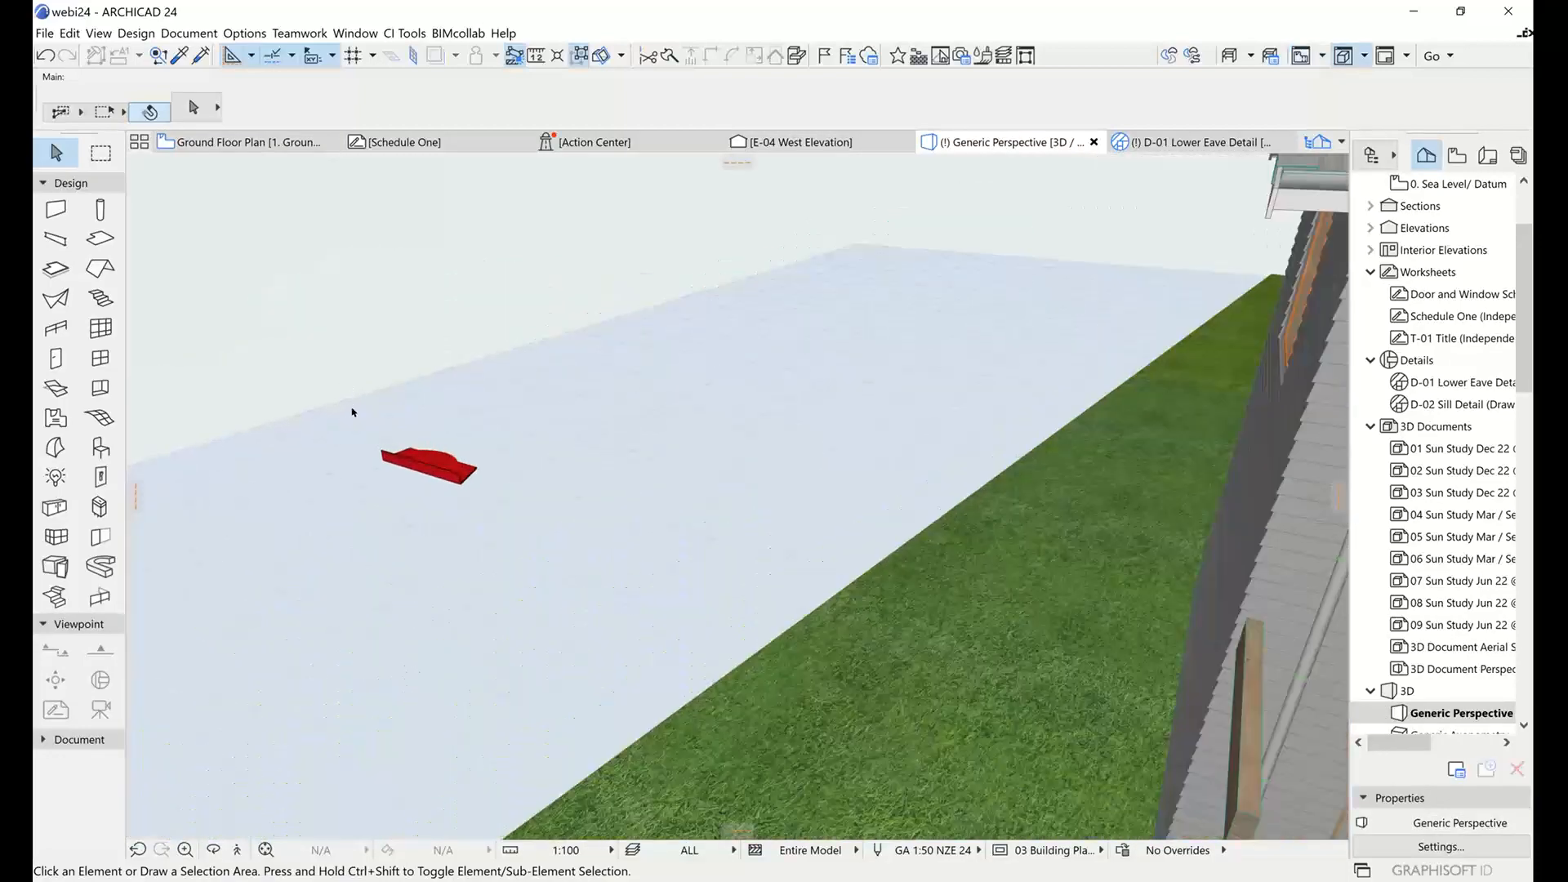
click(467, 490)
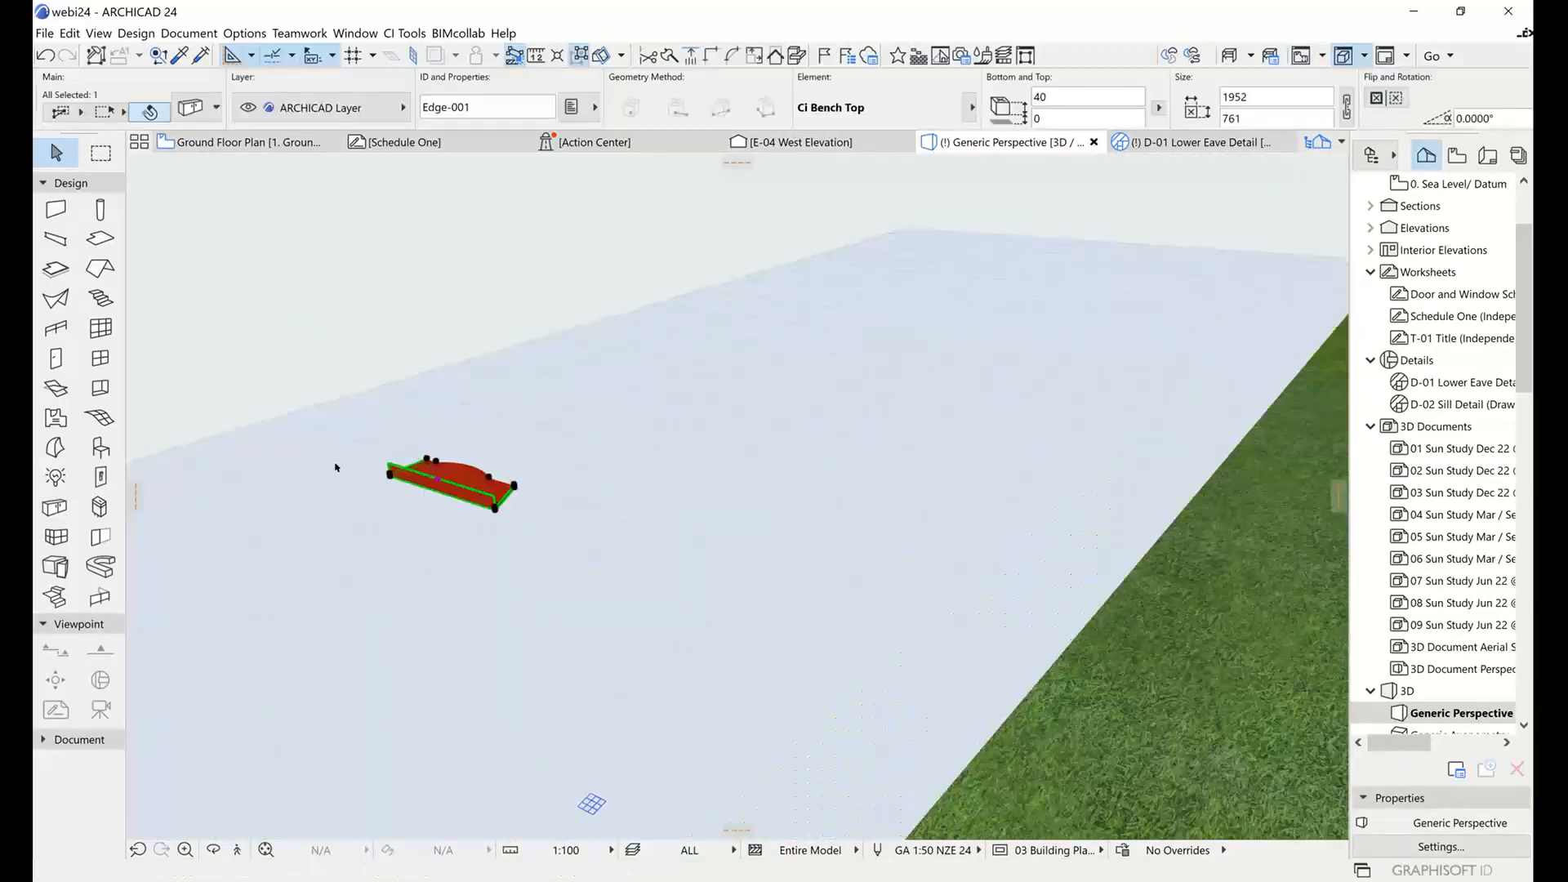
scroll(375, 474, up, 4)
shift+middle_drag(379, 464, 616, 455)
scroll(616, 453, down, 5)
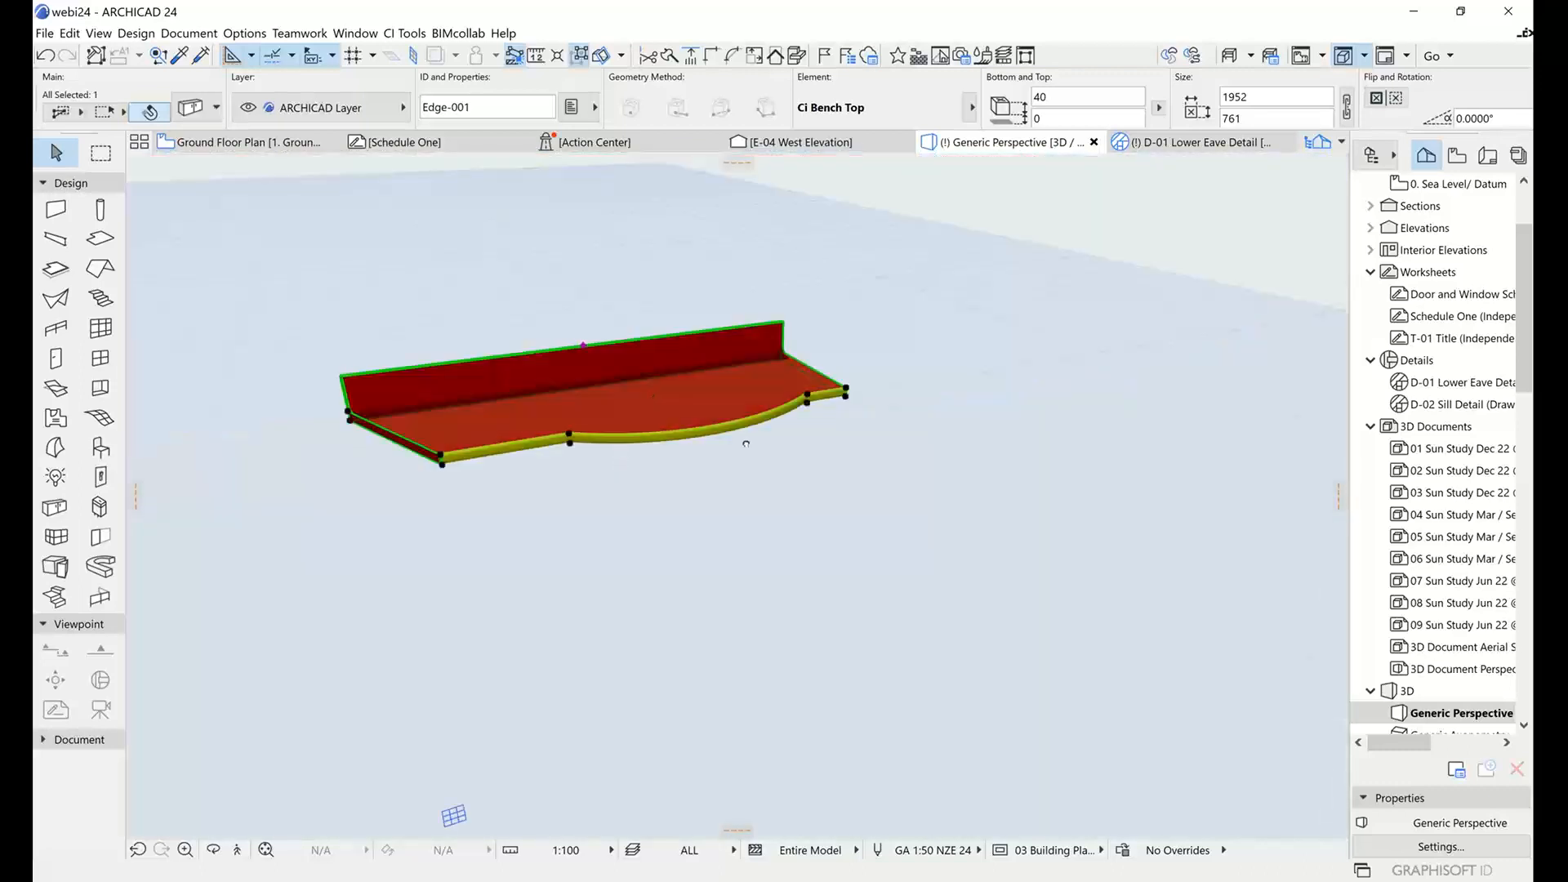
middle_drag(742, 441, 715, 500)
scroll(784, 498, up, 5)
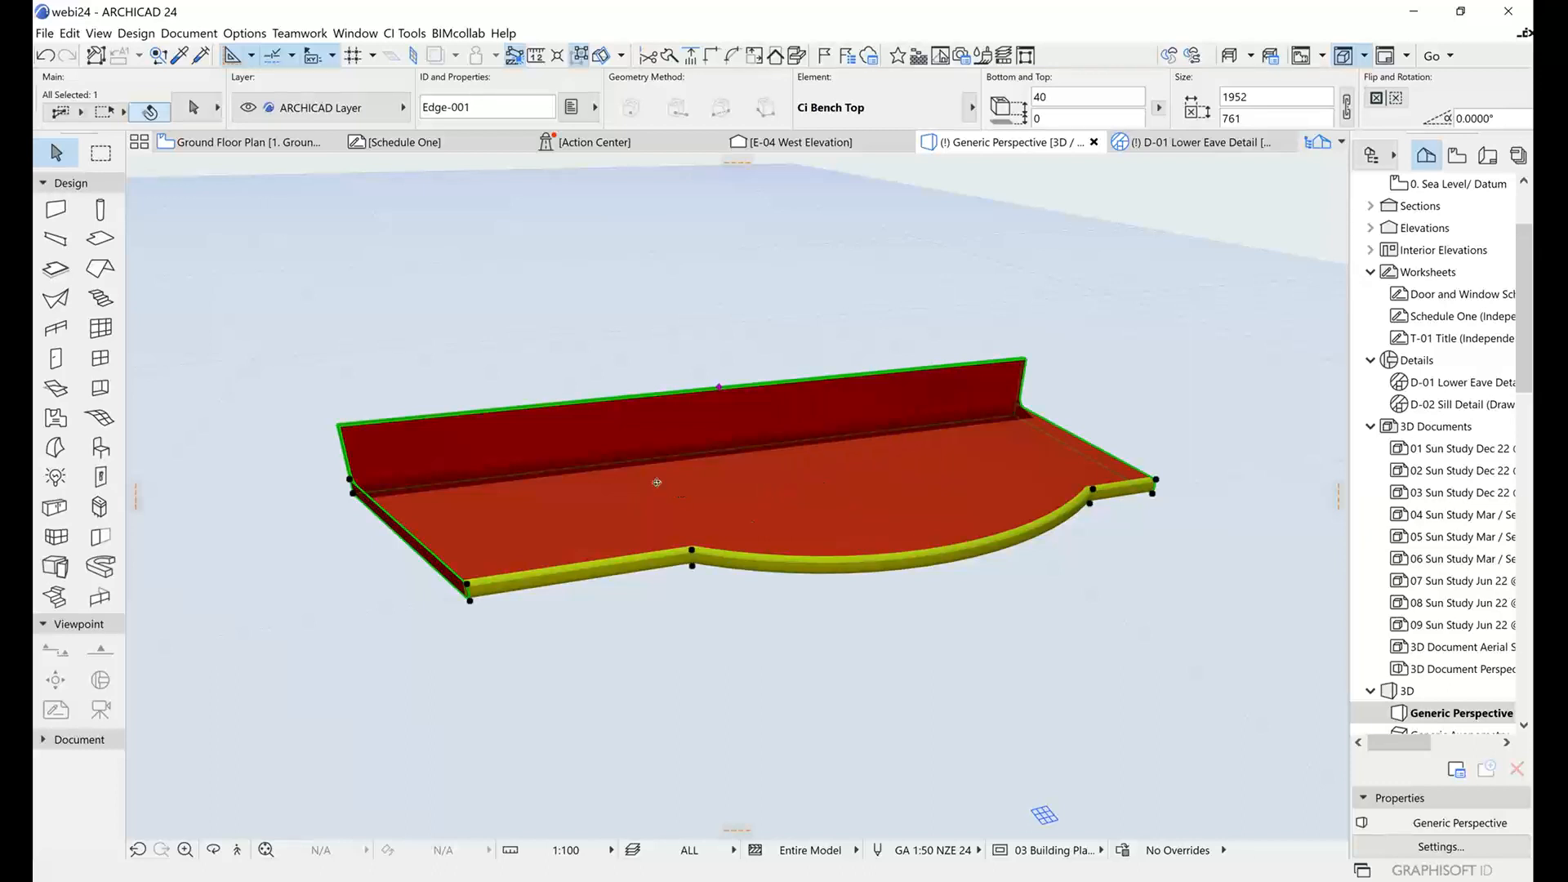
shift+middle_drag(658, 482, 829, 484)
scroll(837, 487, up, 1)
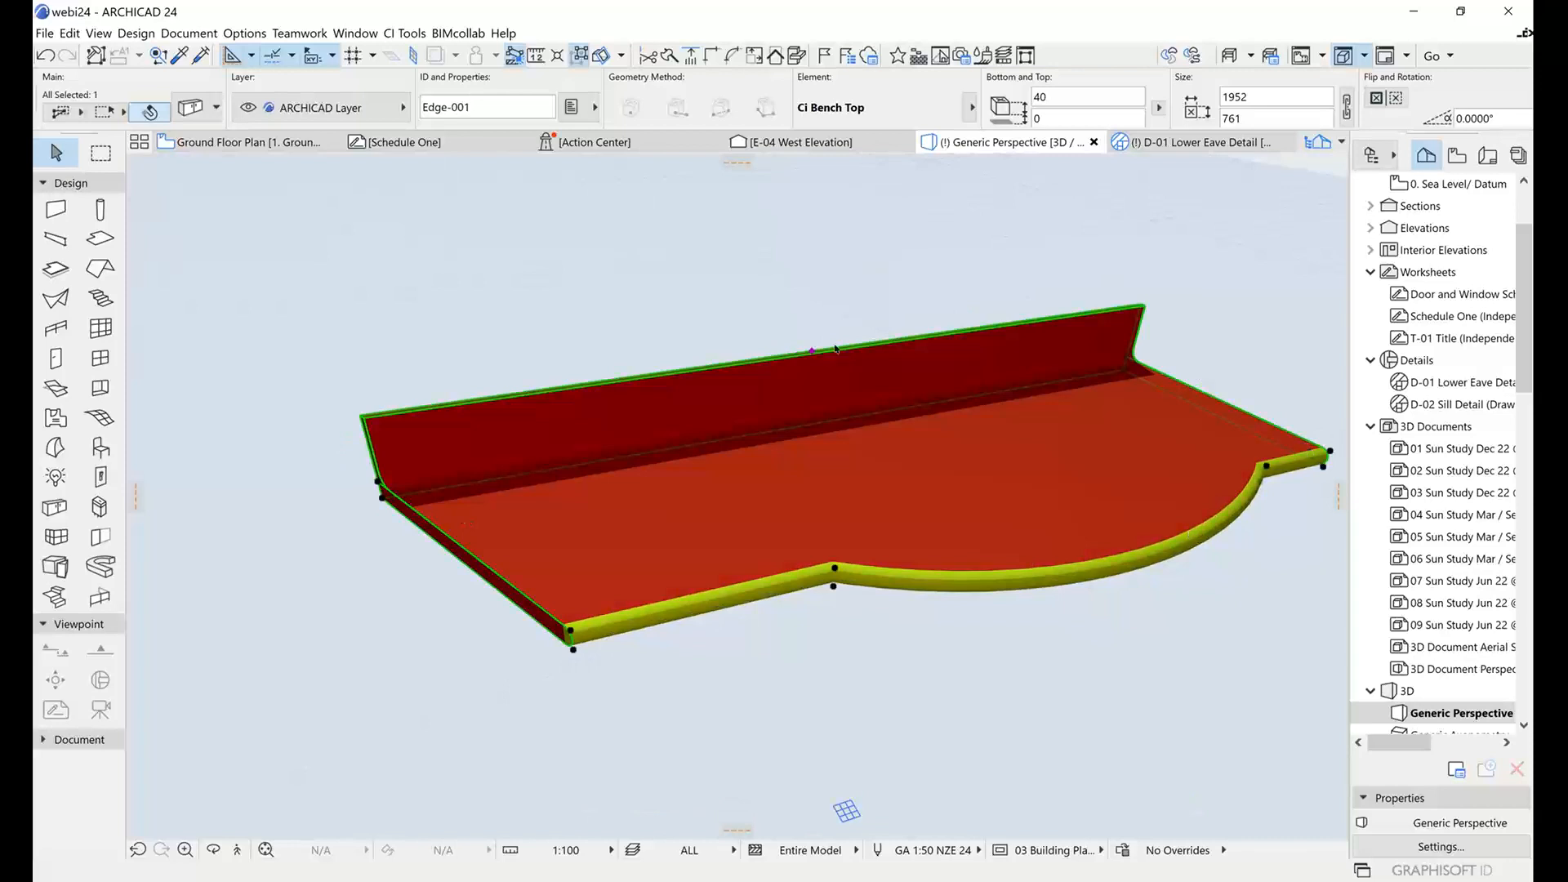
shift+middle_drag(749, 442, 811, 418)
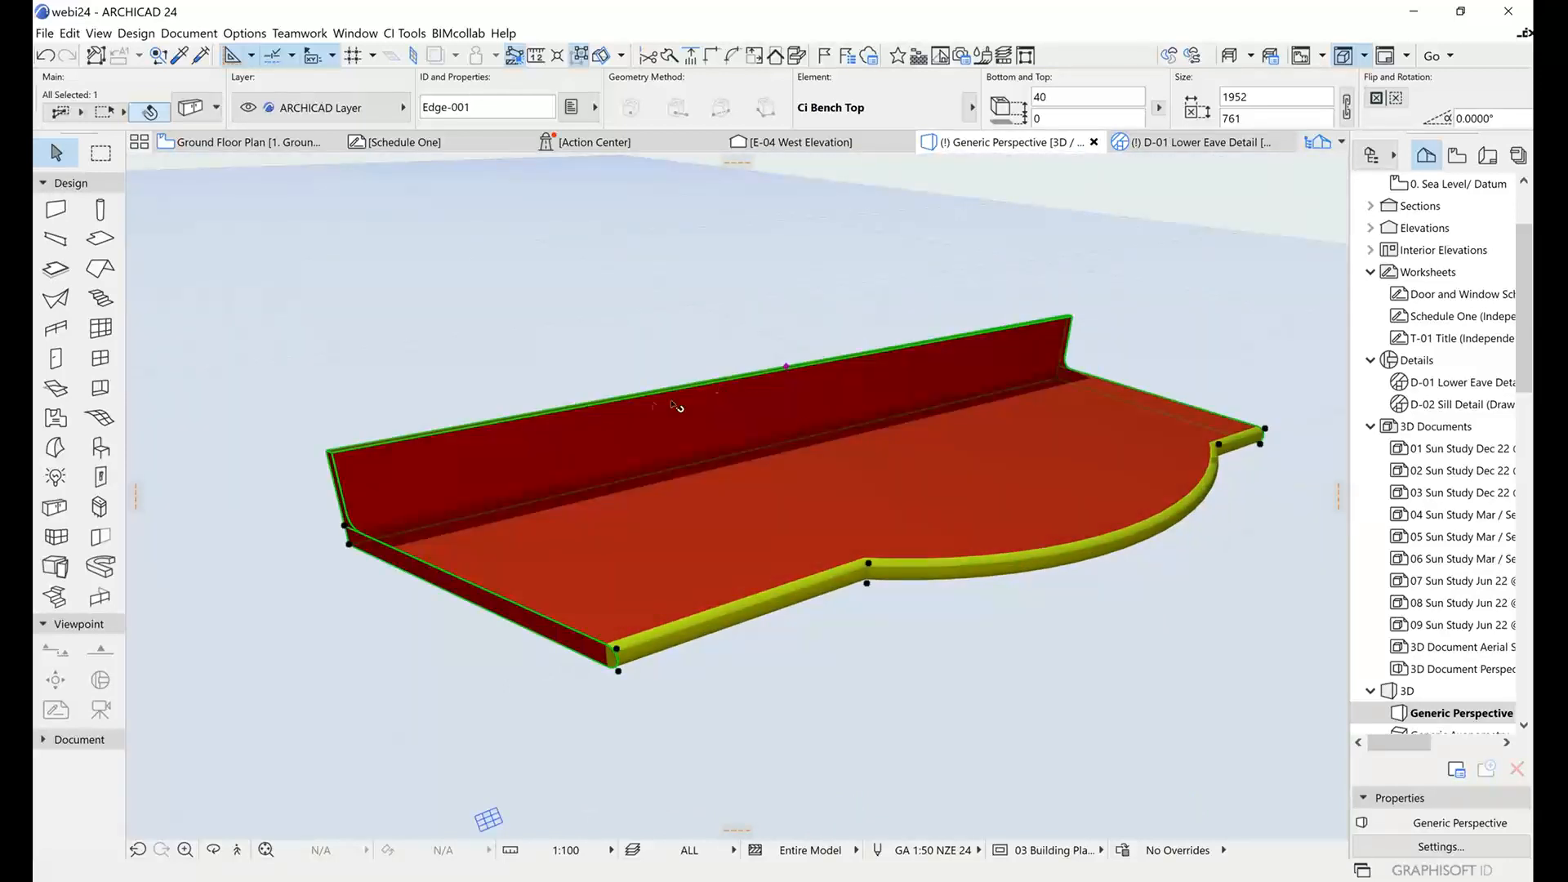
Try stretching the bench top's rear upstand to about 379 mm high, and bring it back down to 150 mm.
click(786, 366)
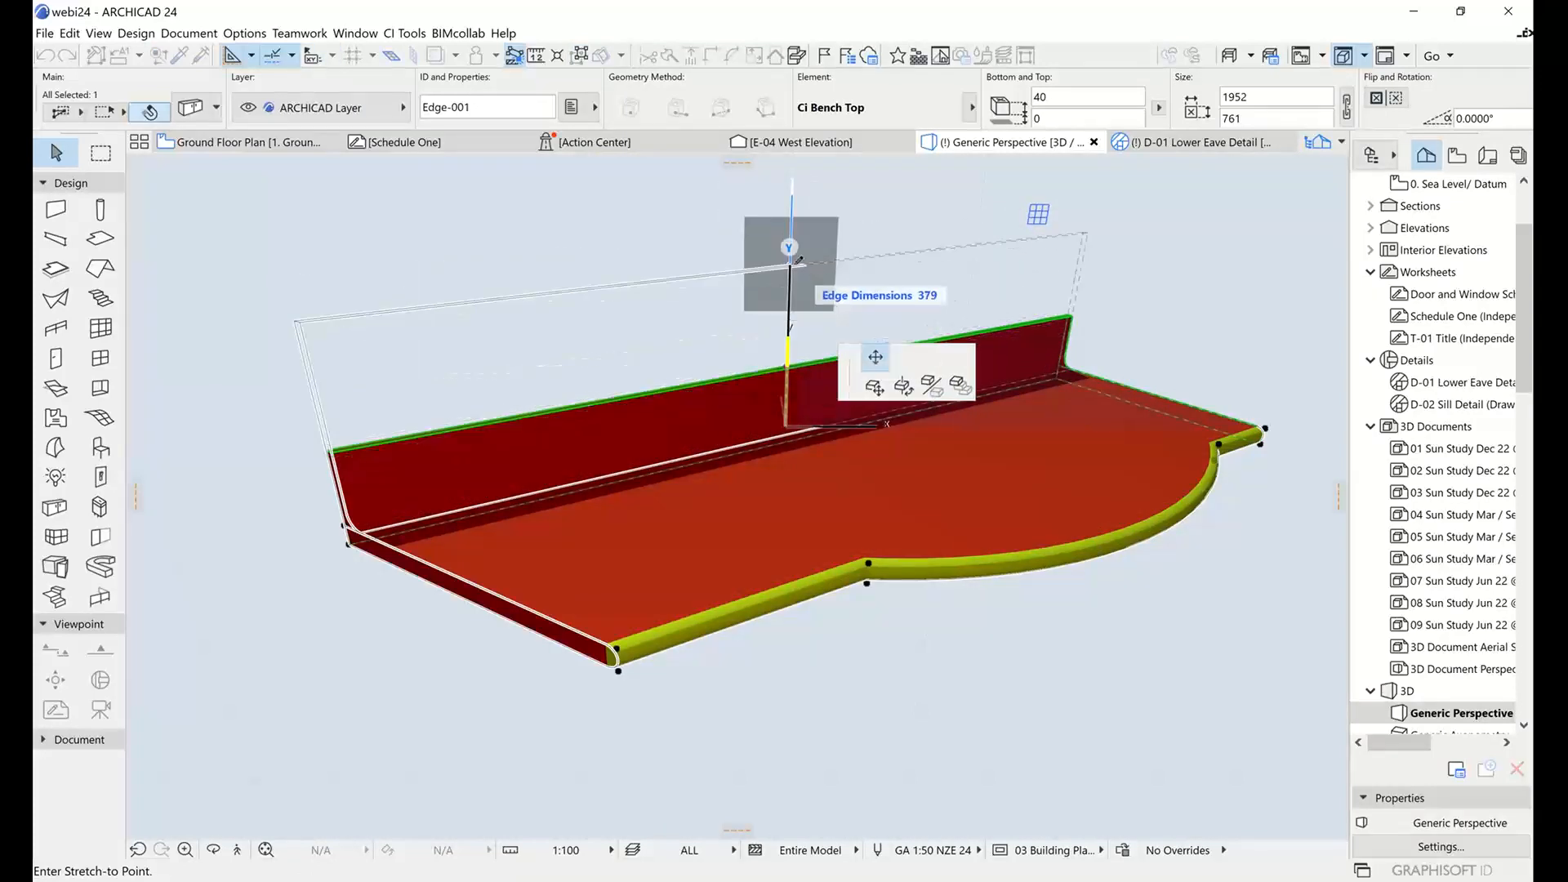
click(790, 267)
click(790, 267)
click(875, 403)
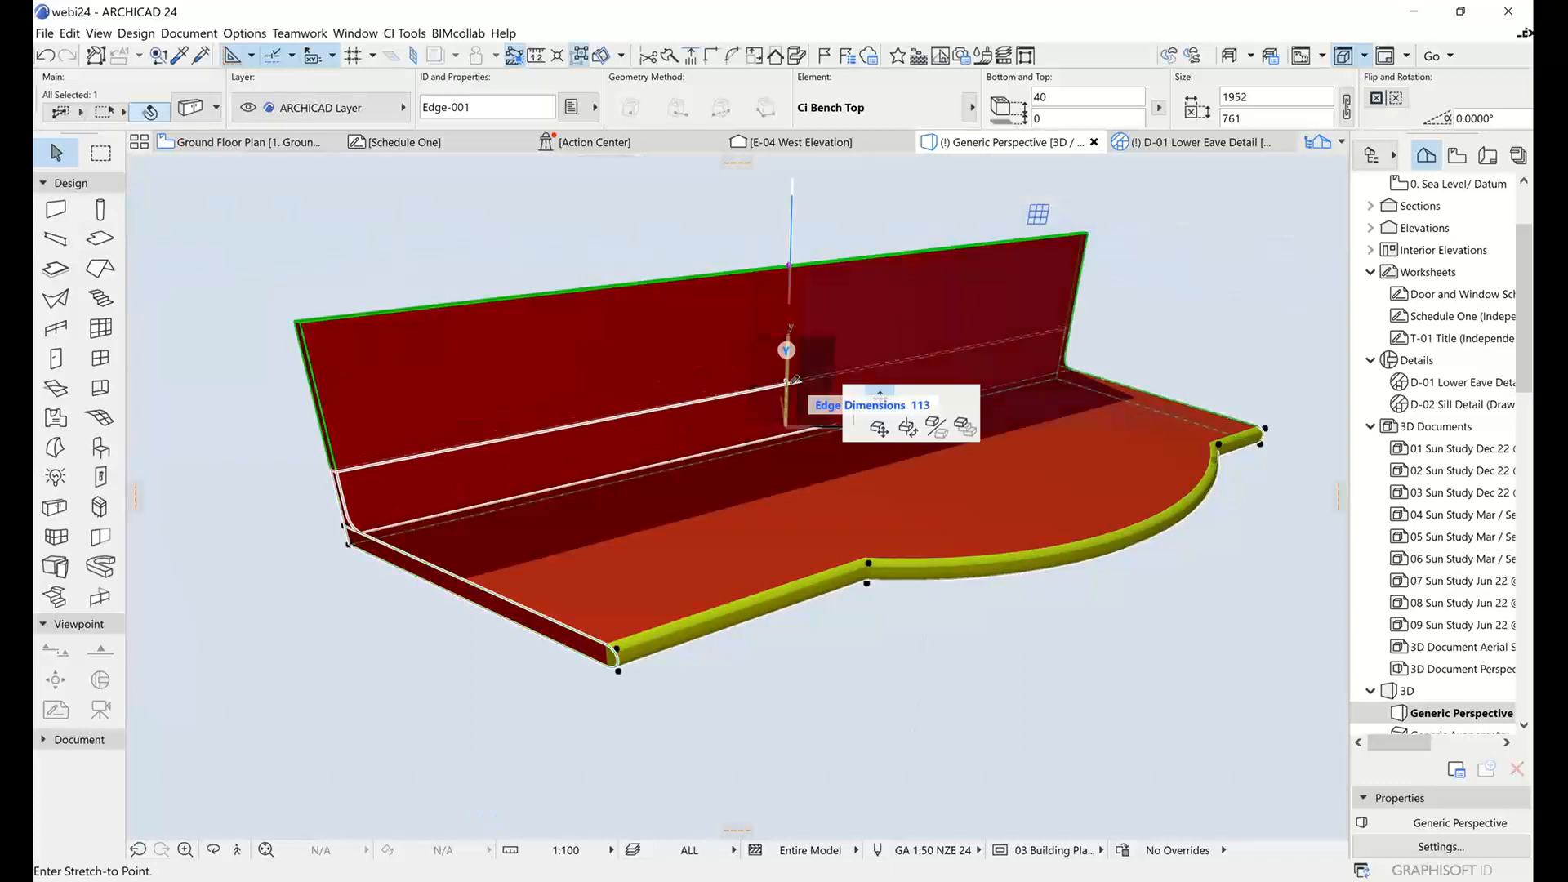
click(787, 351)
shift+middle_drag(995, 400, 511, 571)
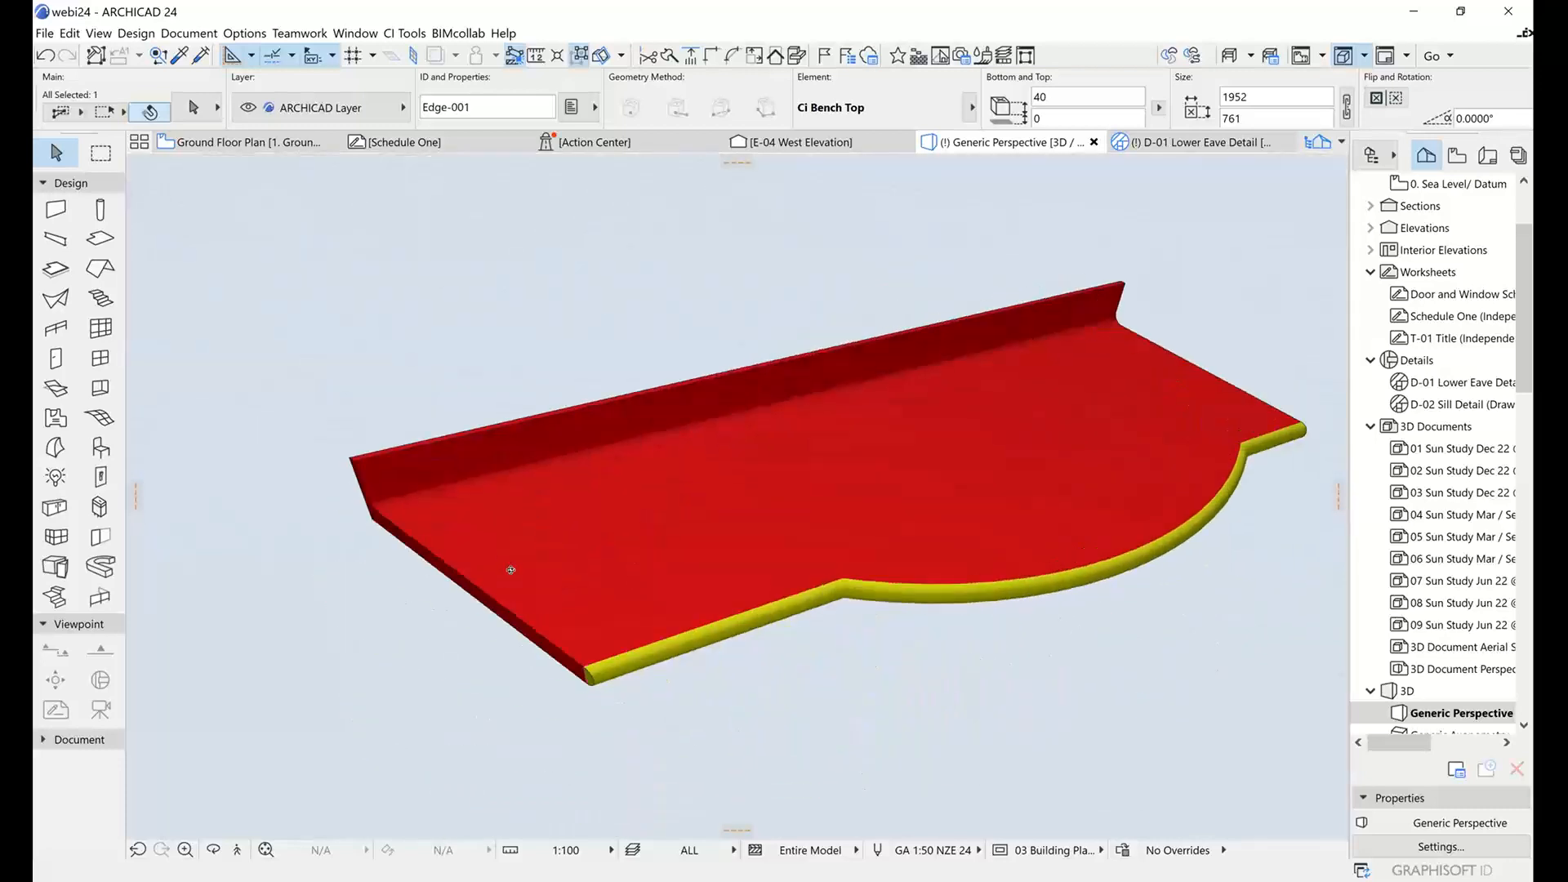
shift+middle_drag(668, 545, 780, 564)
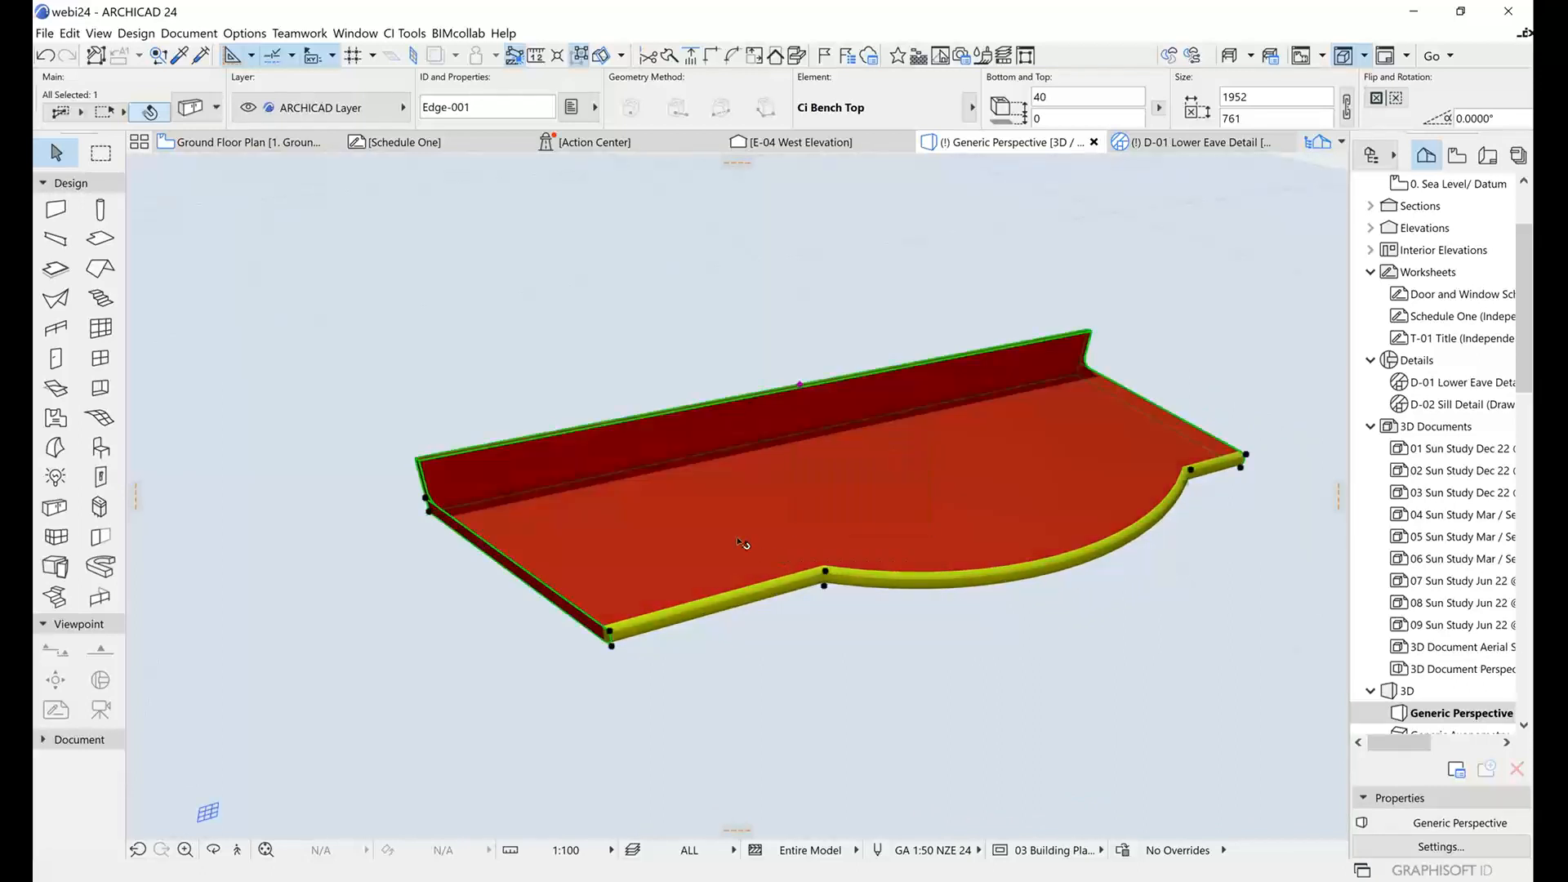
Return to the Ground Floor Plan and set the selected bench top's Graphic Editing option to Edge Type.
click(241, 144)
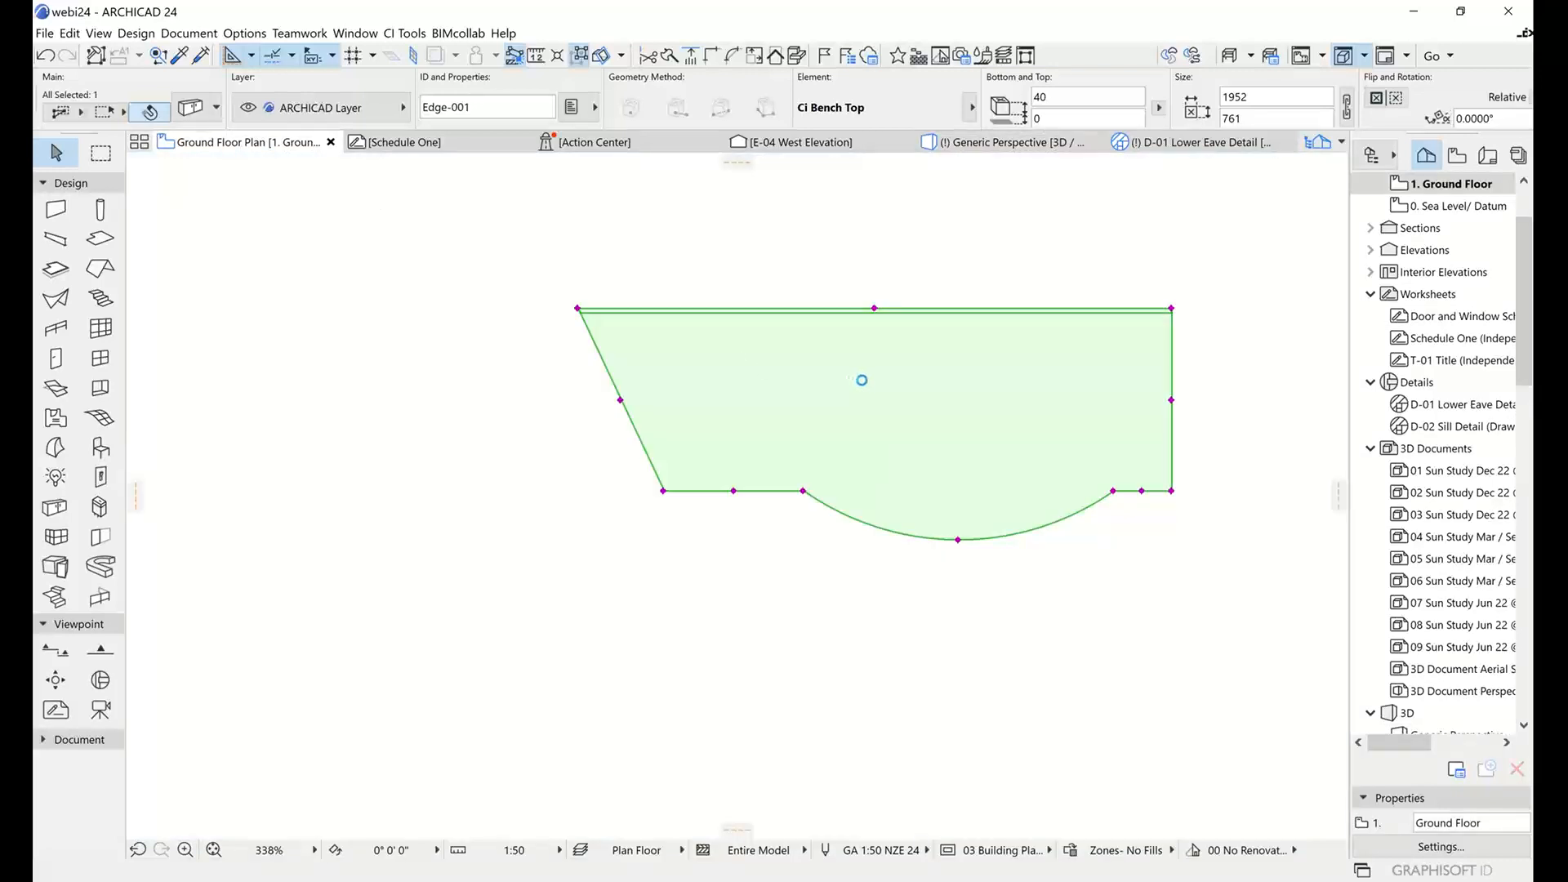
key(Escape)
scroll(866, 383, down, 3)
click(868, 375)
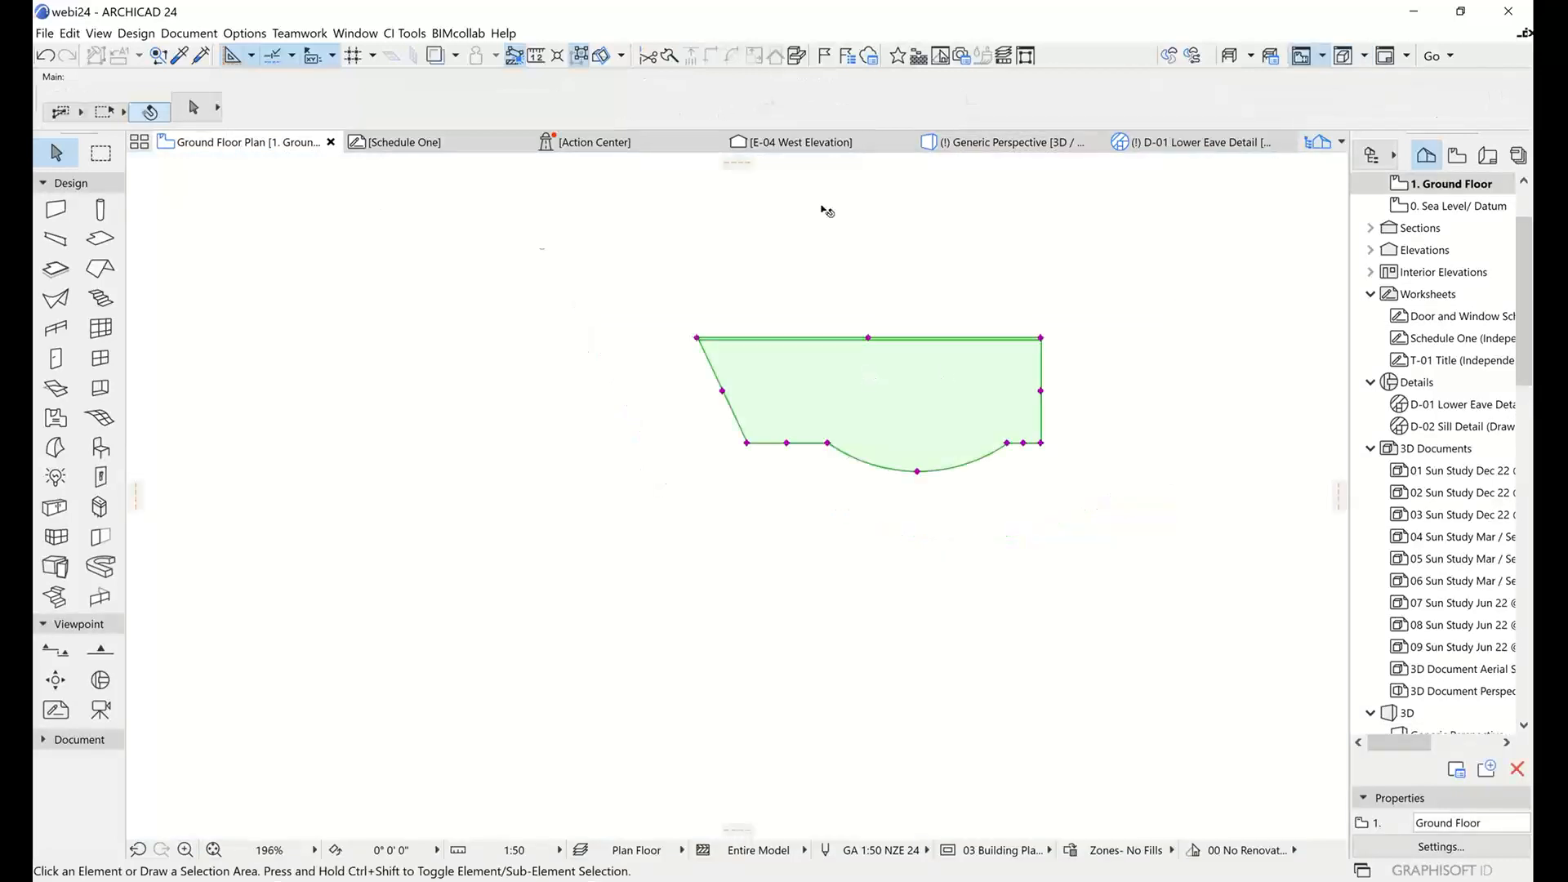
click(193, 110)
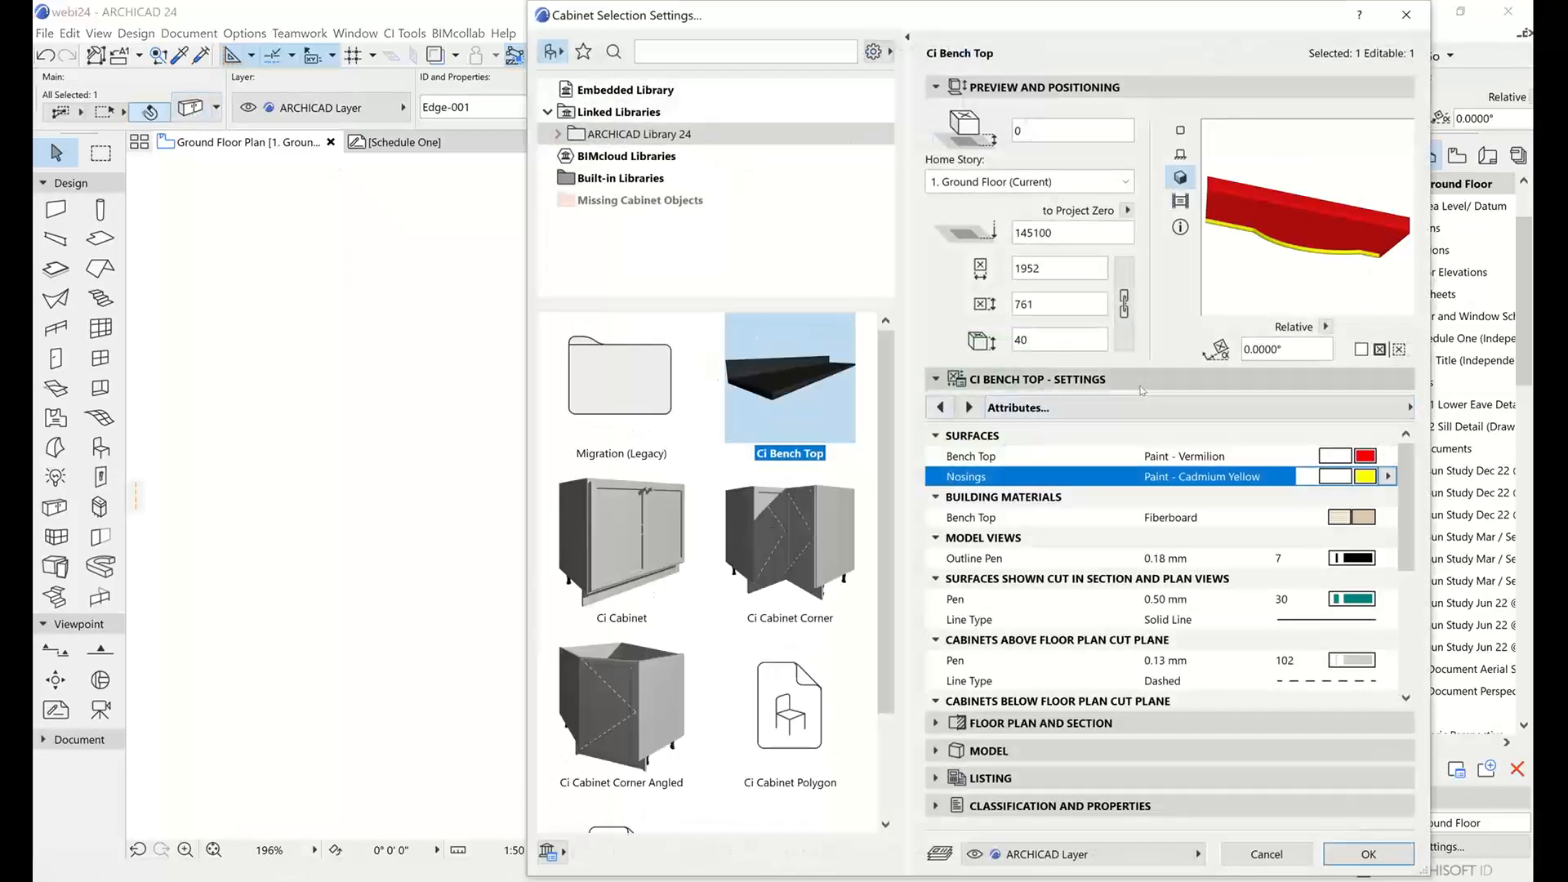
click(1364, 405)
click(829, 409)
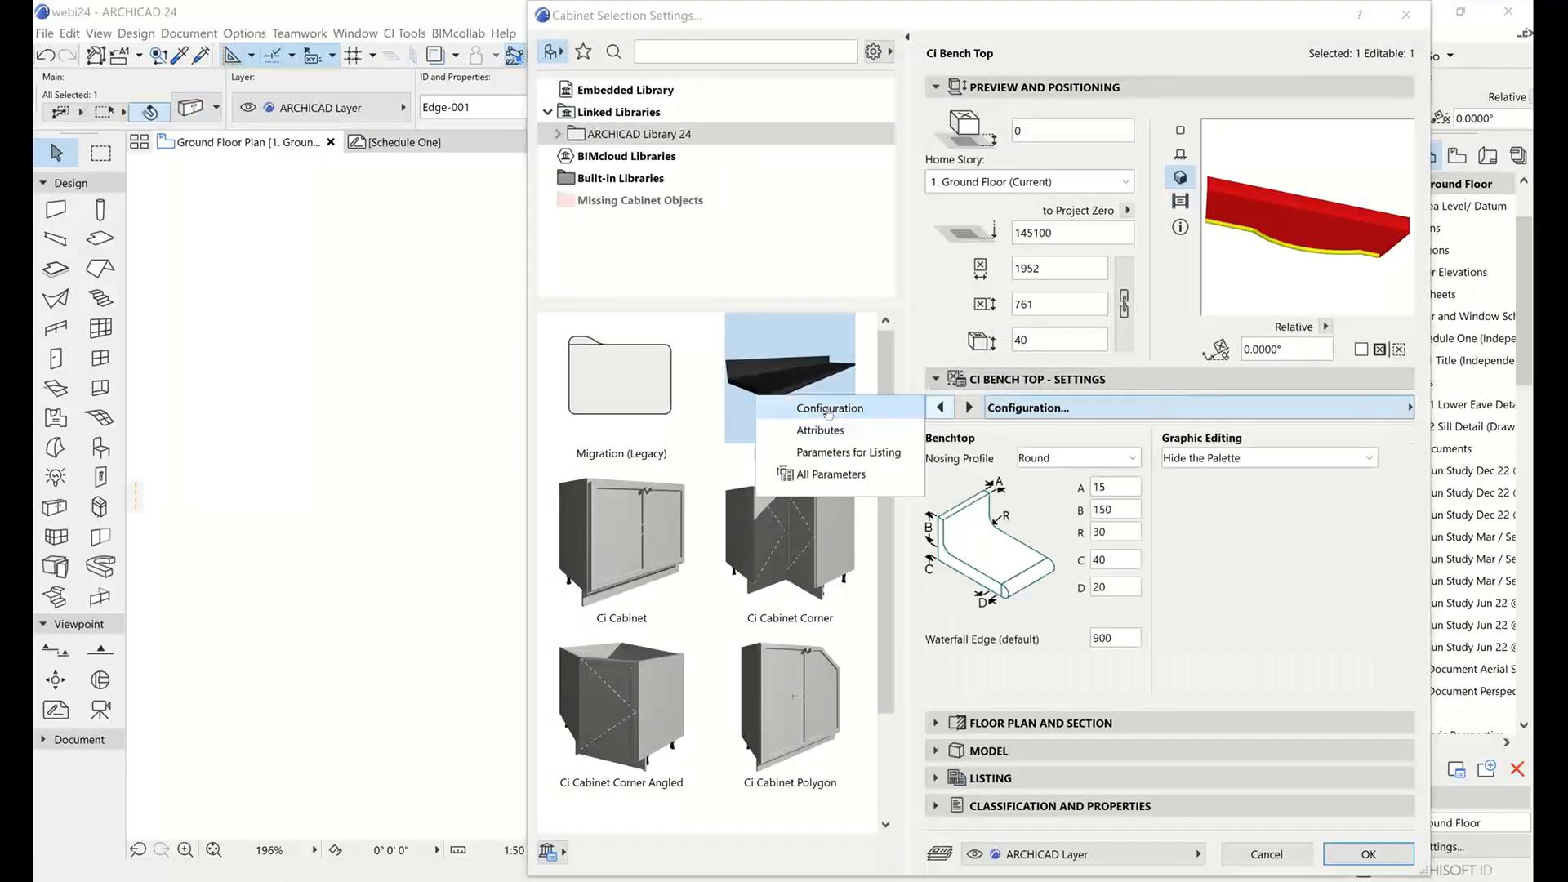
click(1212, 460)
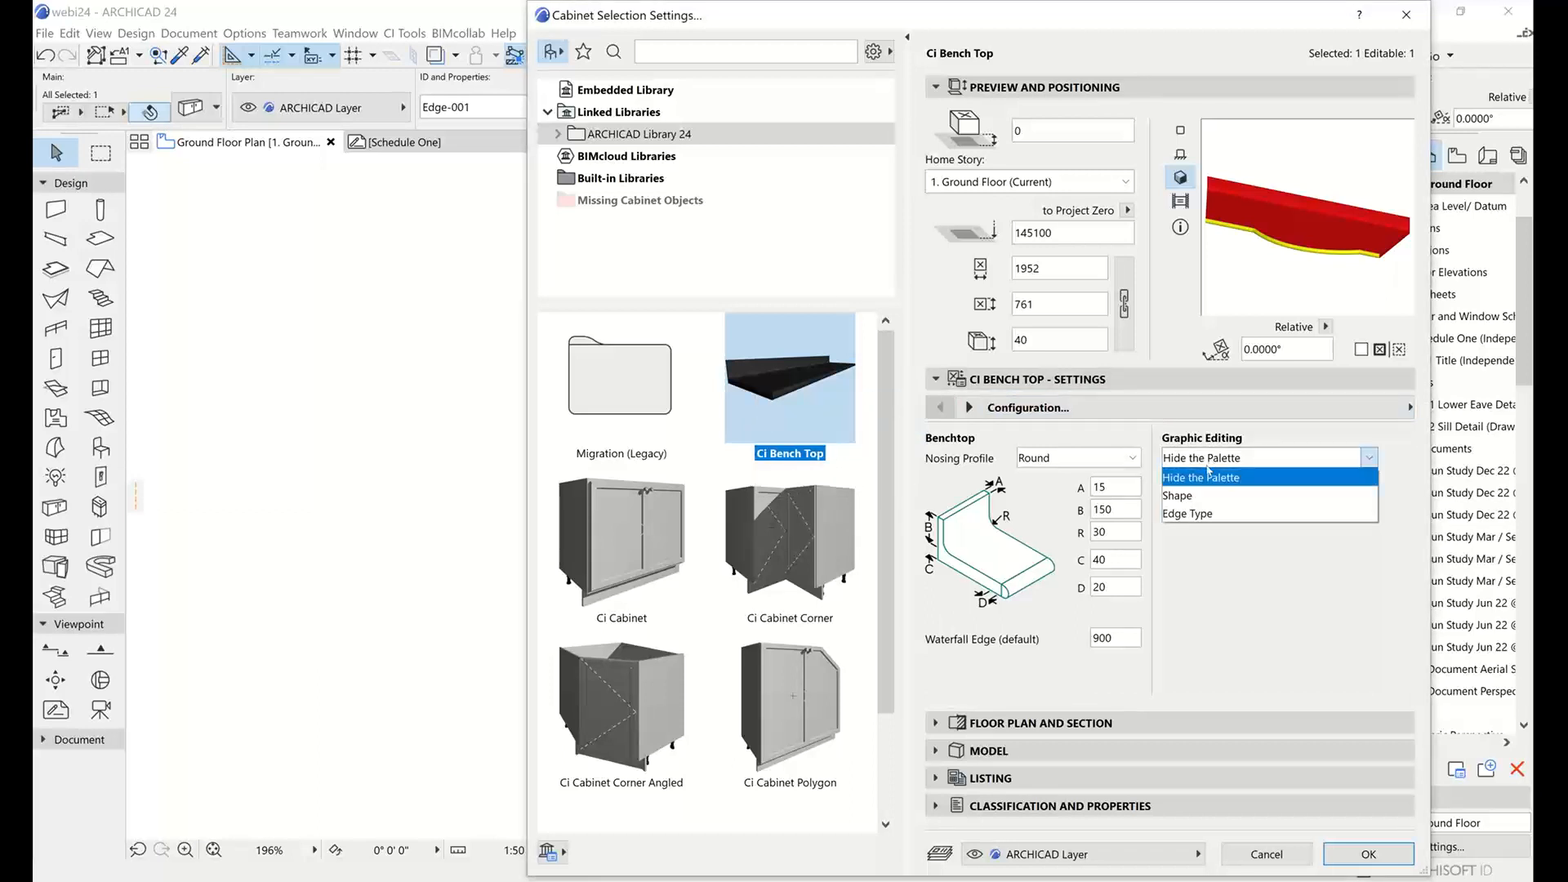
click(1187, 514)
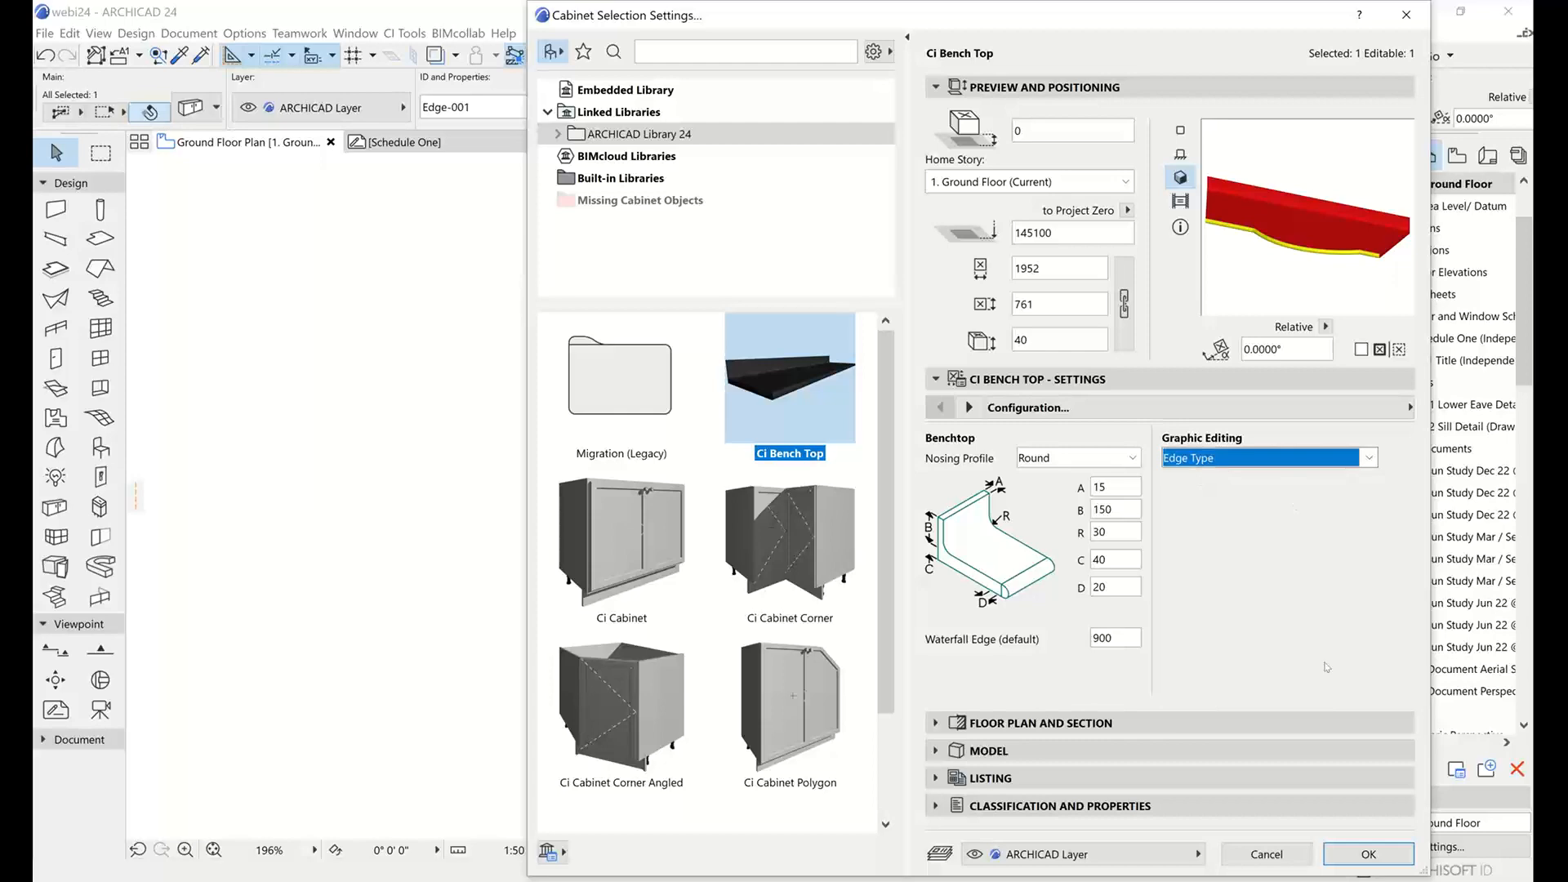
click(1368, 854)
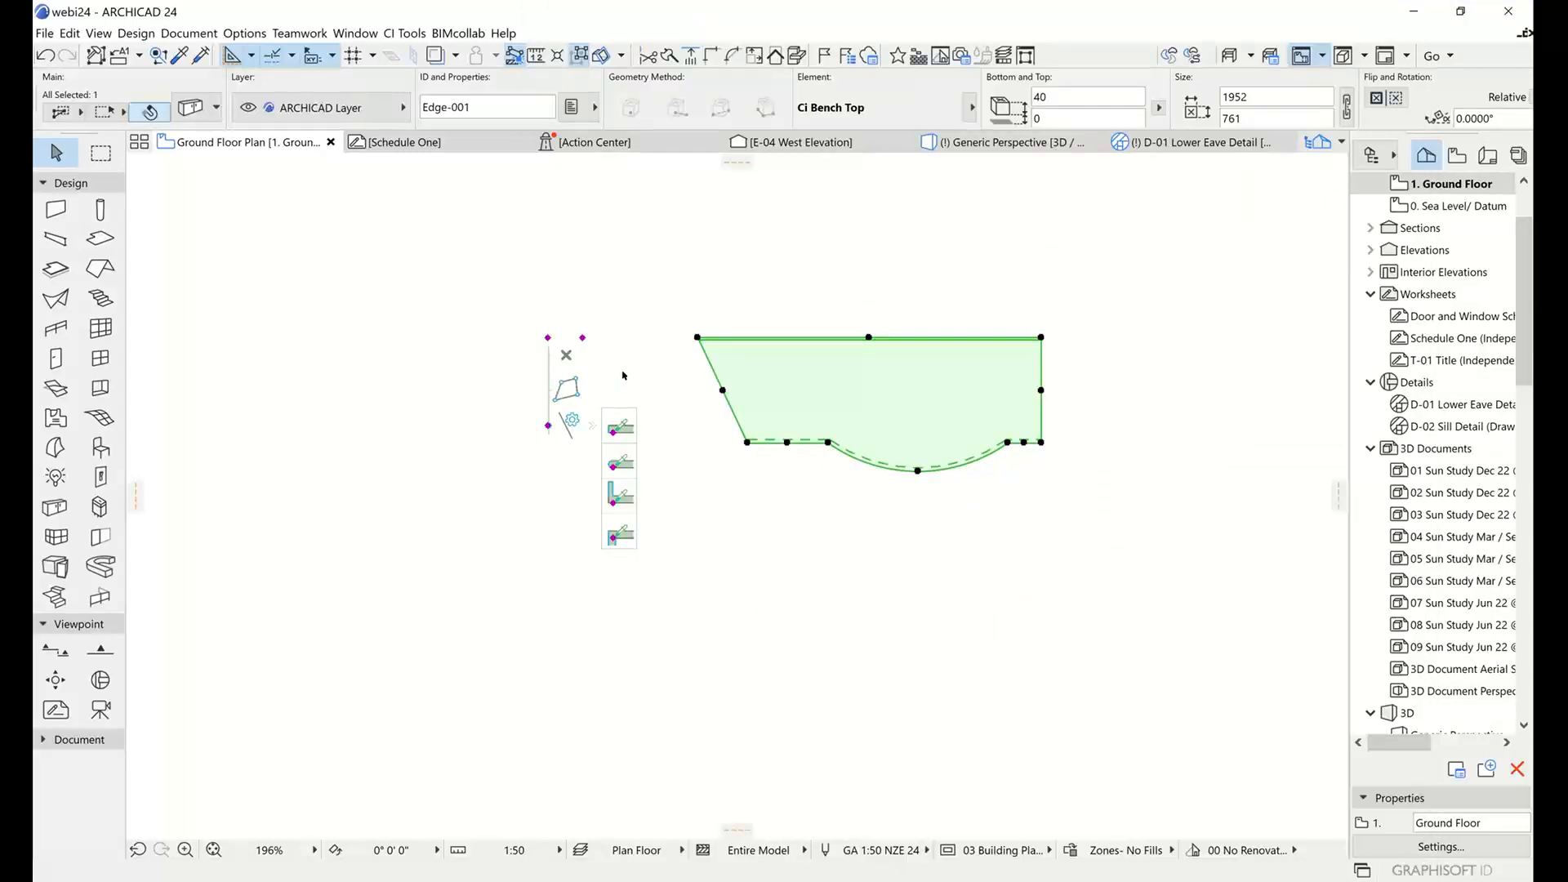
Apply the waterfall edge type to the bench top's slanted side edge in the floor plan.
scroll(623, 374, up, 4)
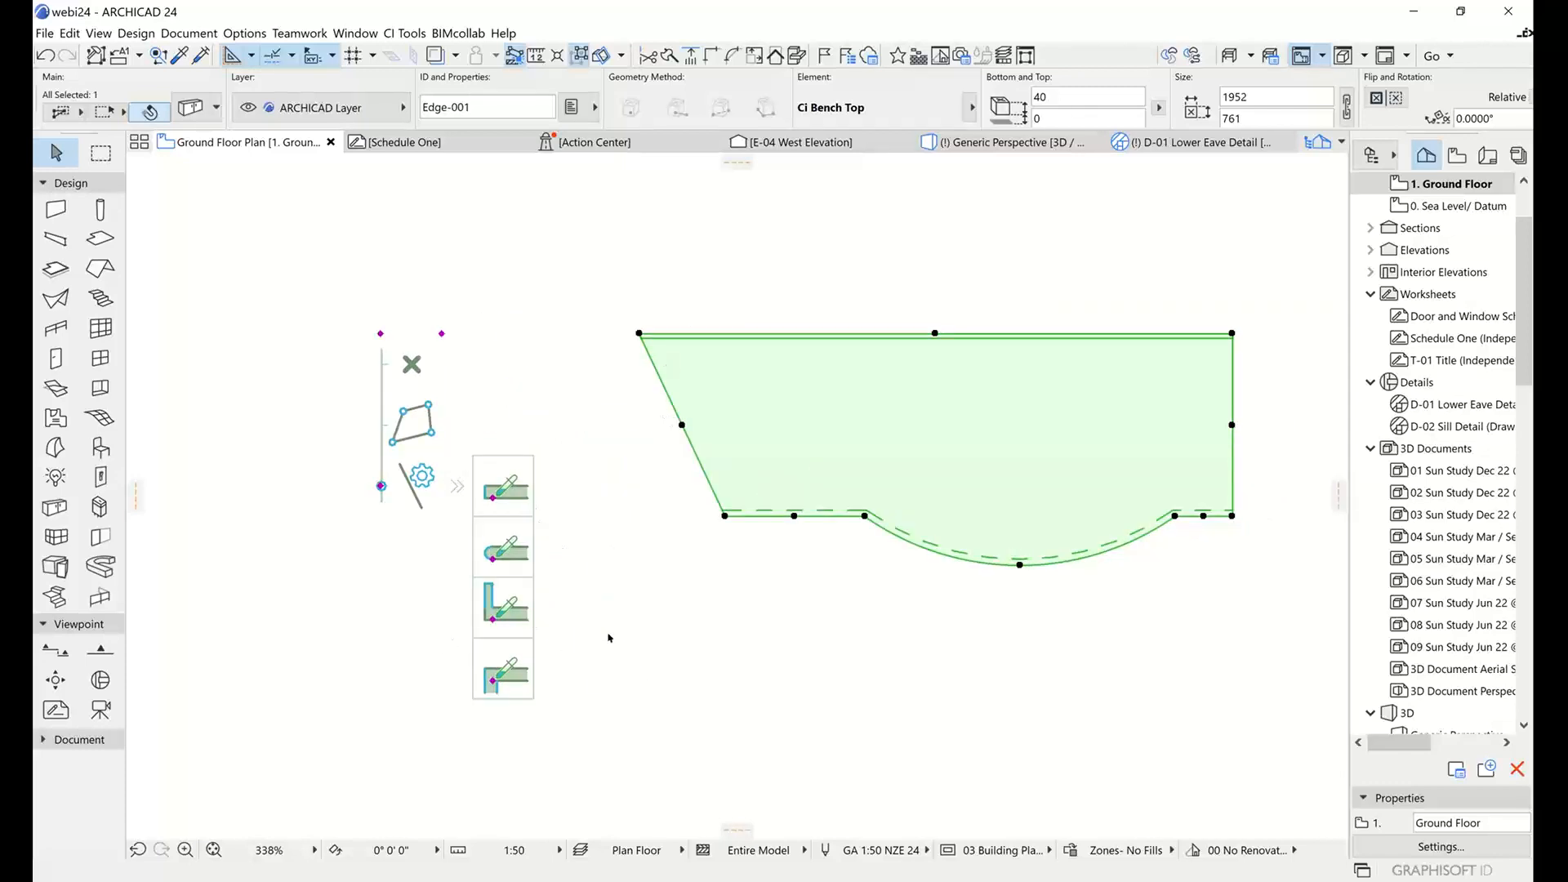
click(608, 637)
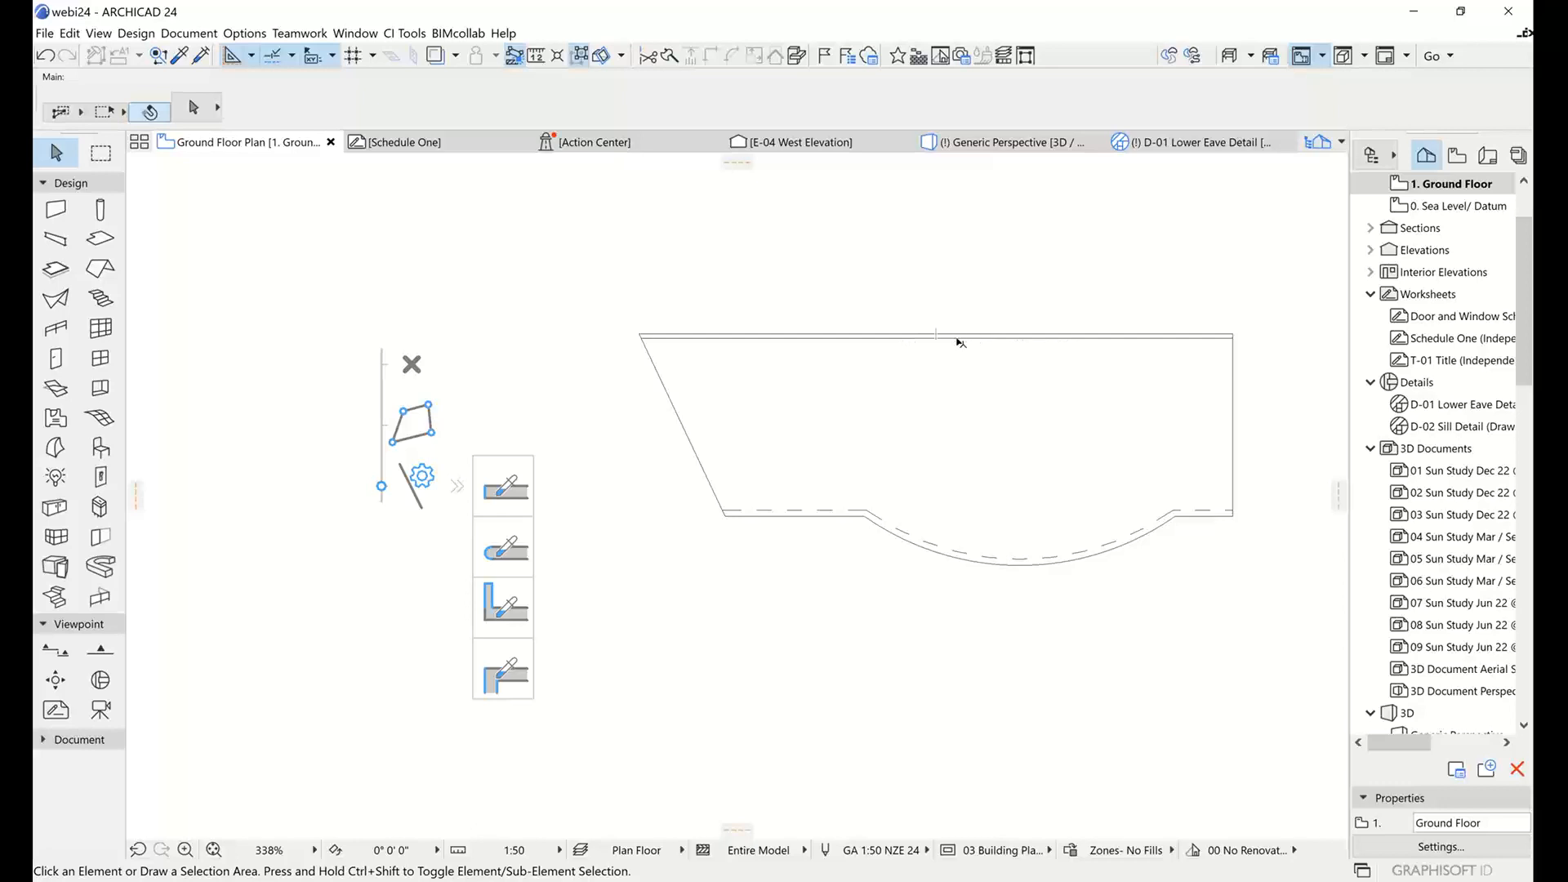
scroll(878, 470, up, 1)
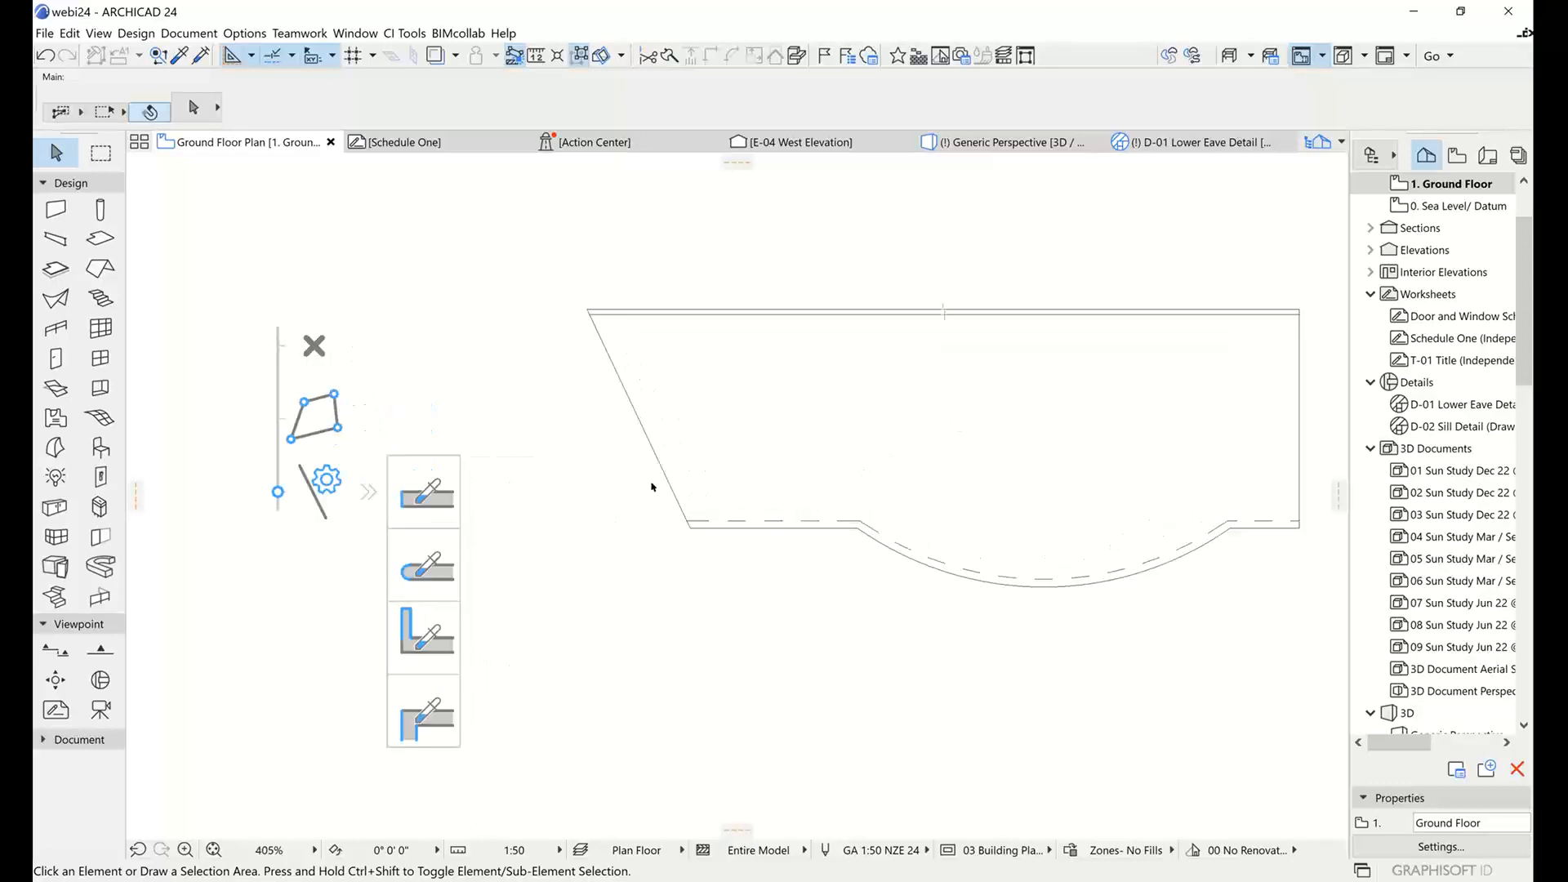
click(662, 313)
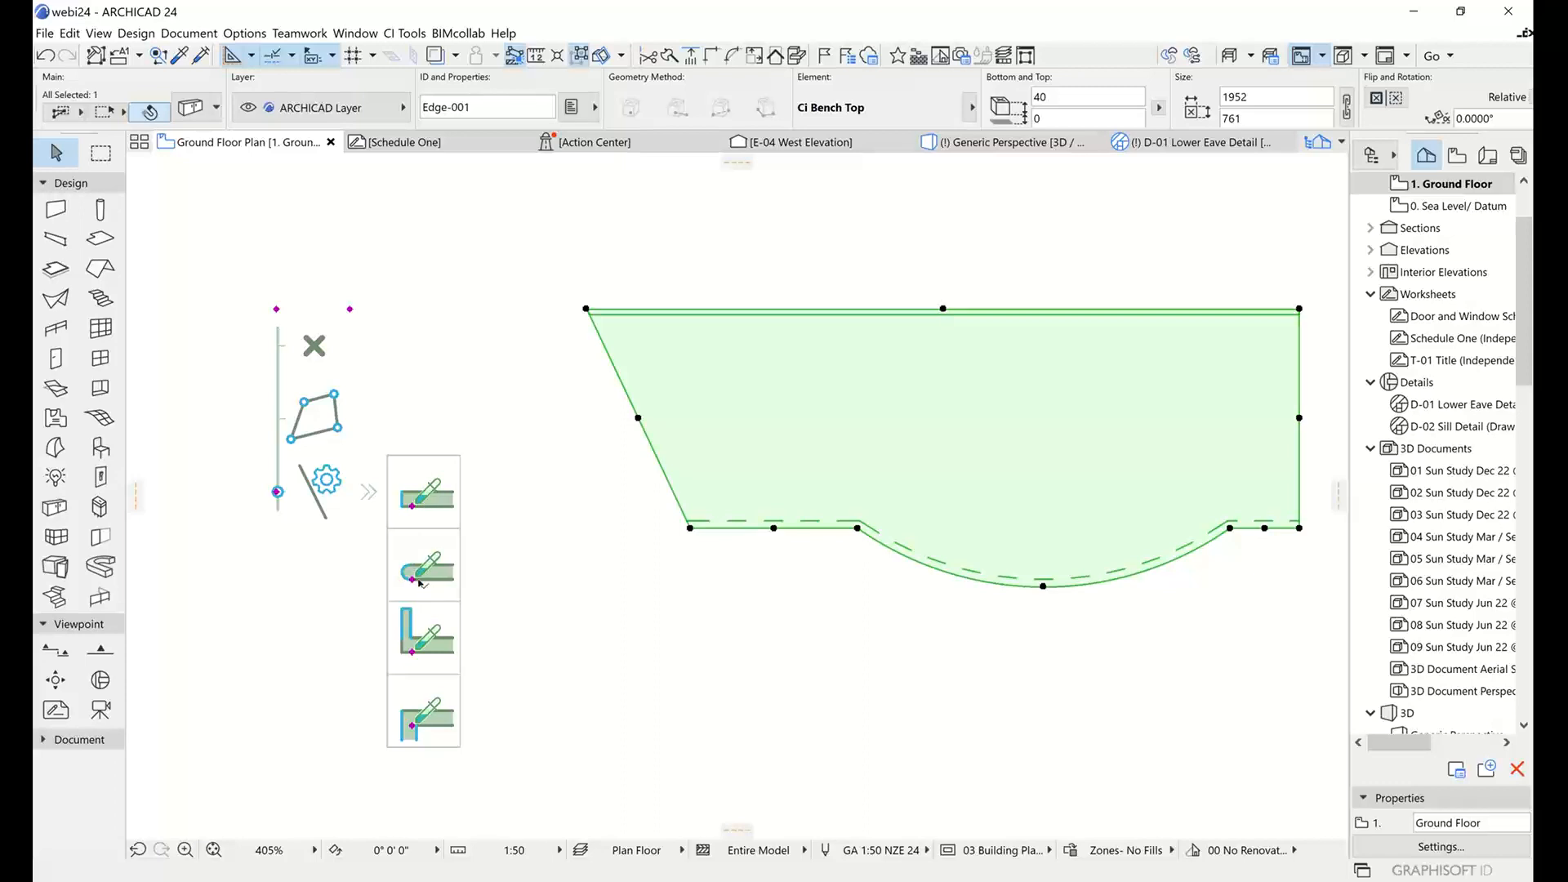
click(413, 726)
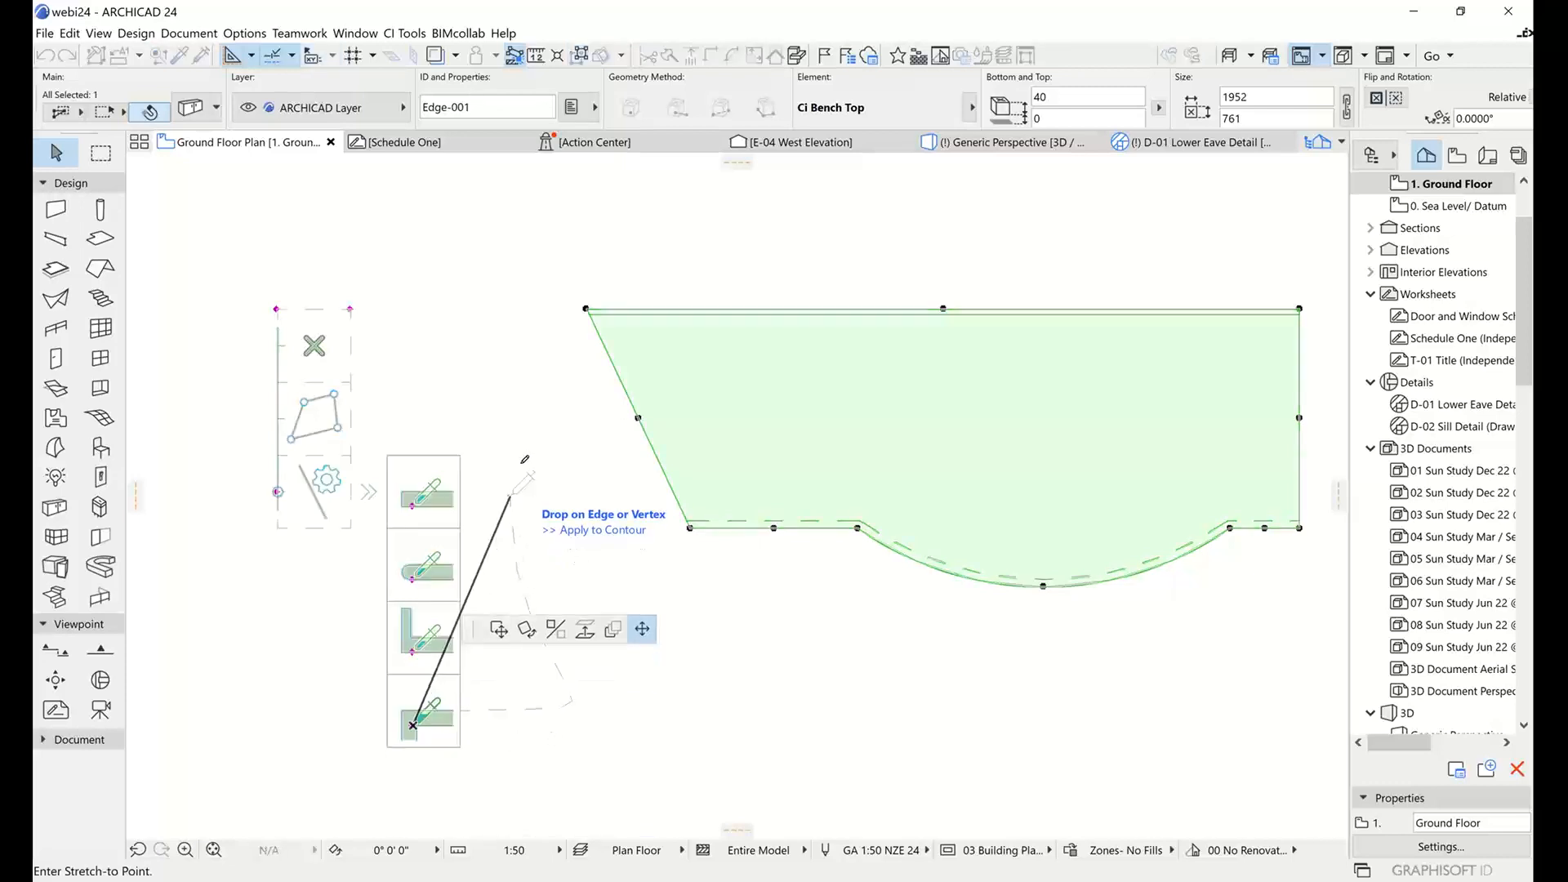
click(639, 418)
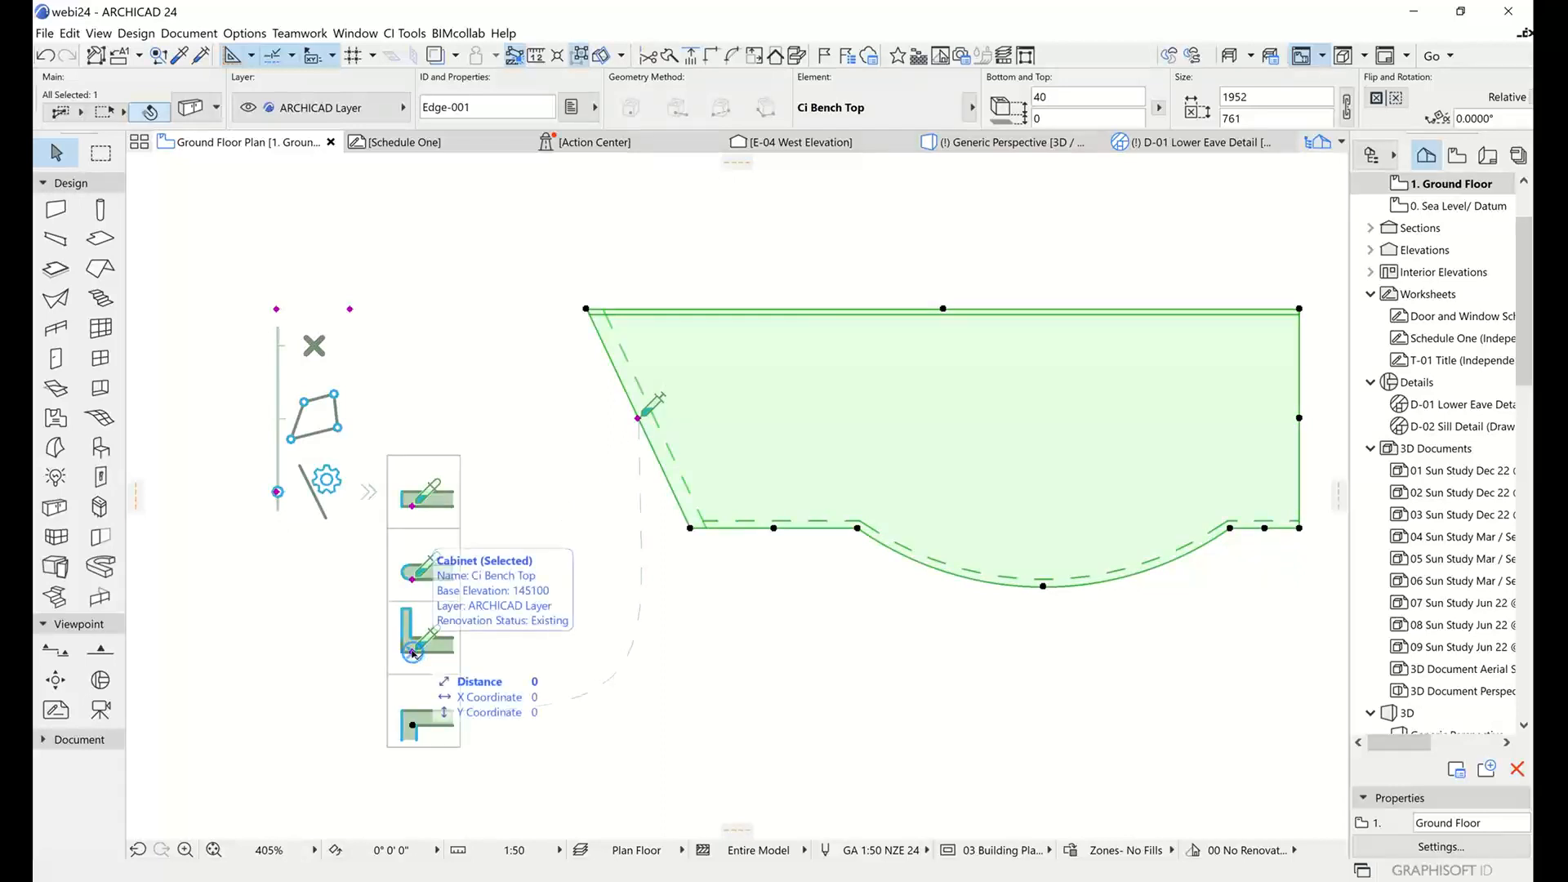
Apply the upstand edge type to the bench top's right side edge and the square edge type to its rear edge.
click(412, 651)
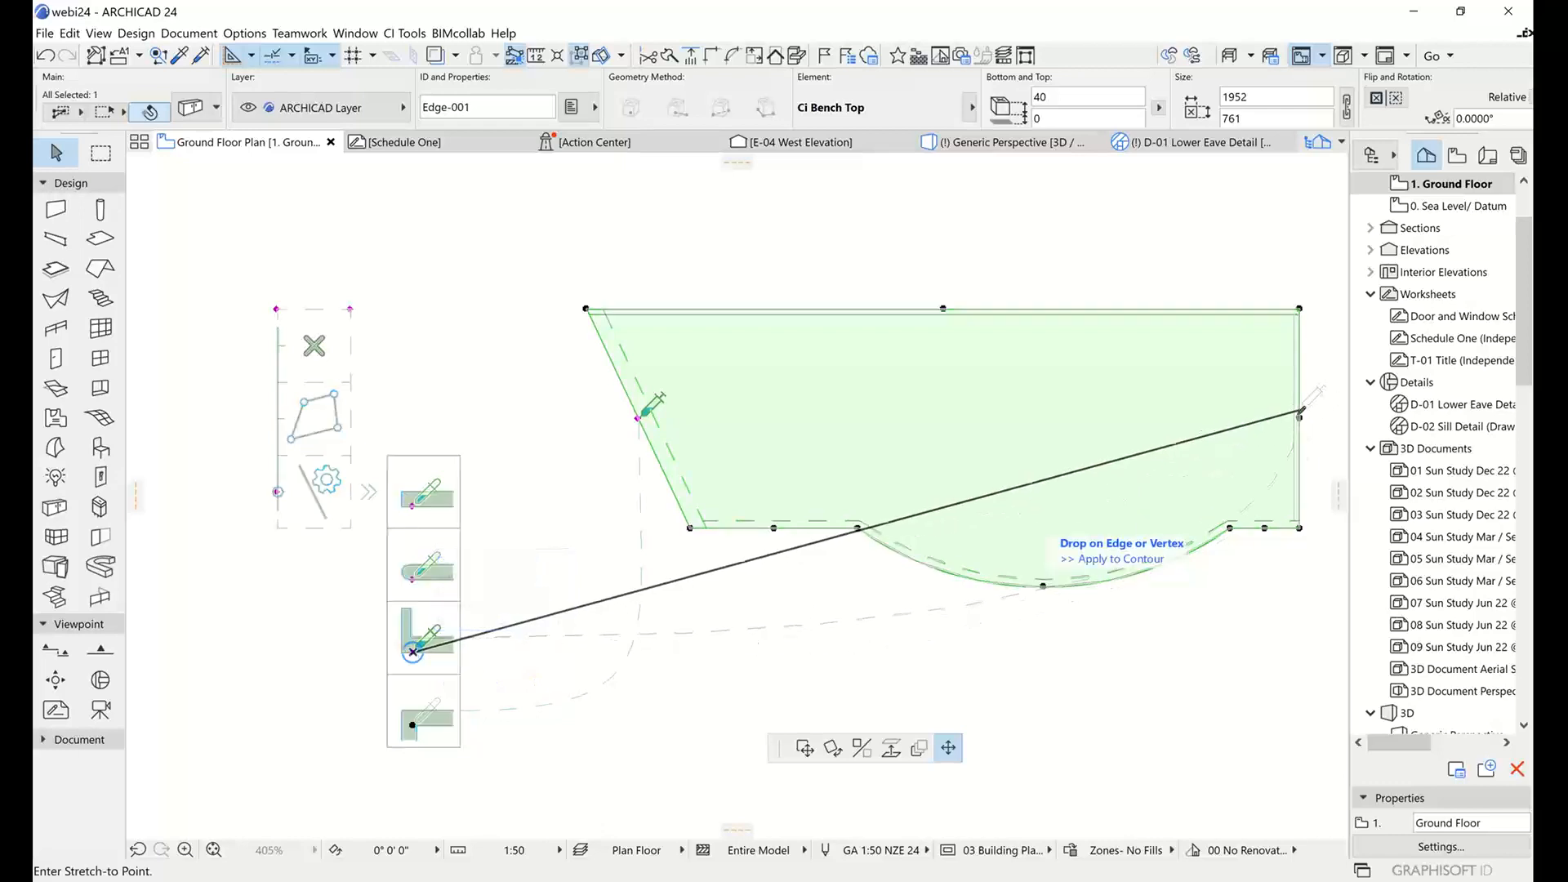
click(1301, 416)
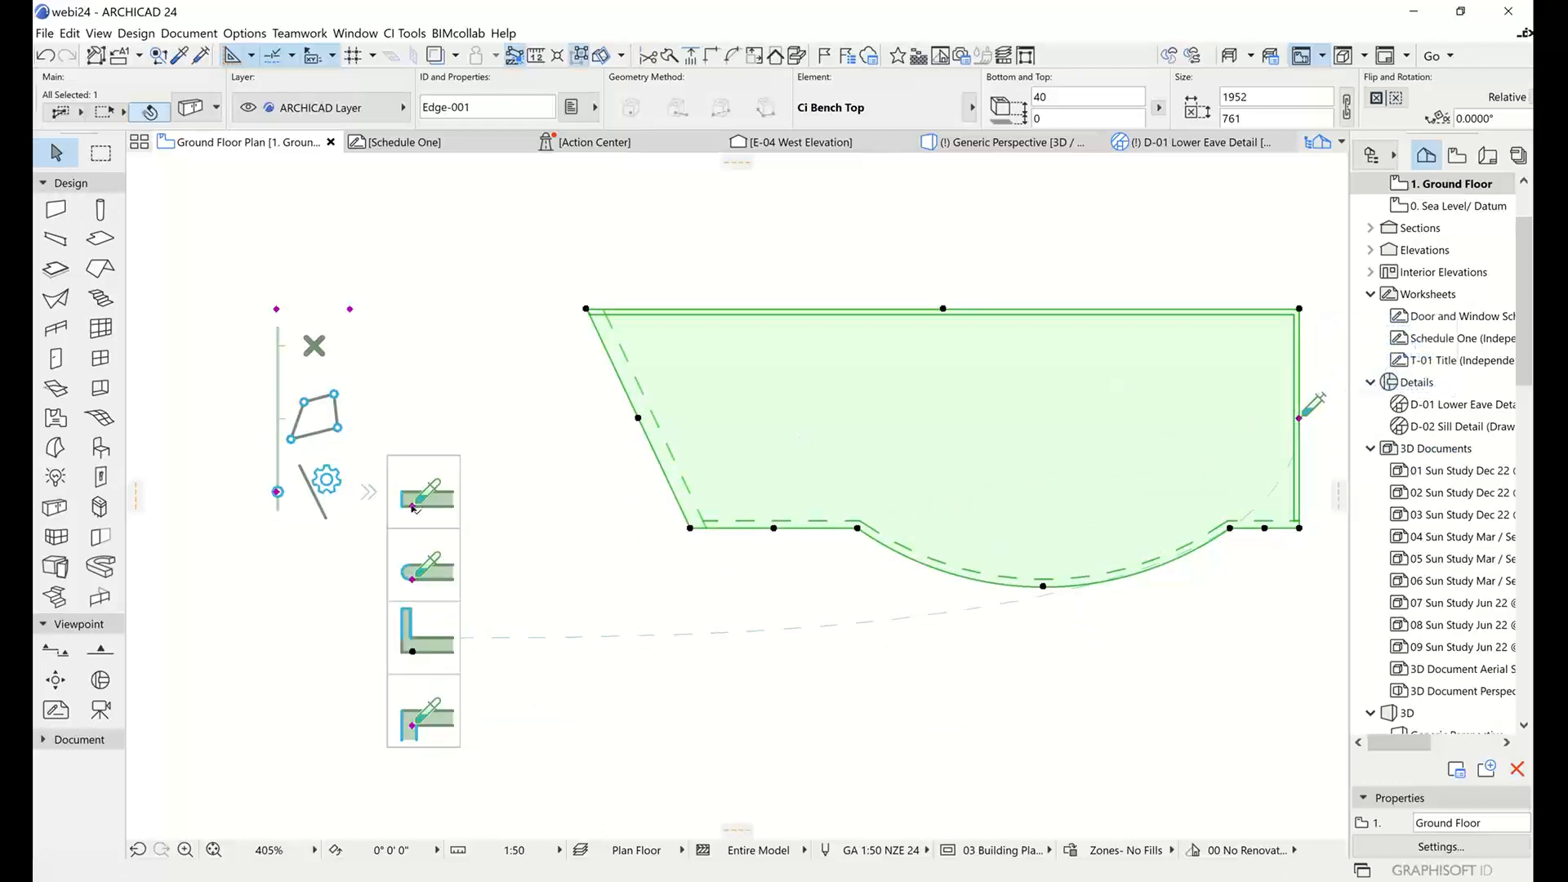
click(413, 506)
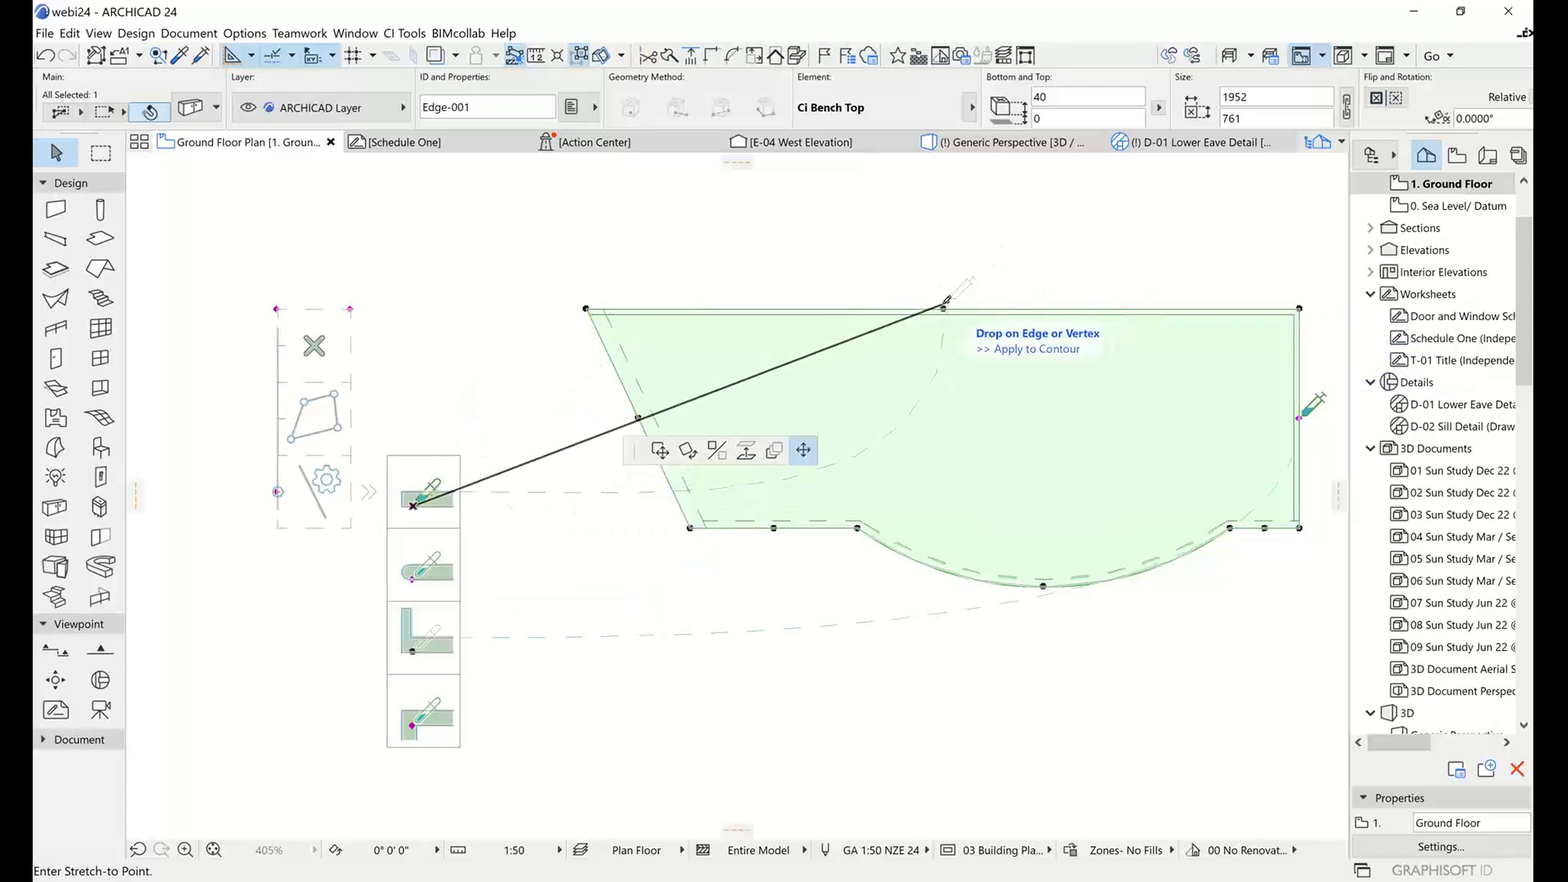
click(944, 308)
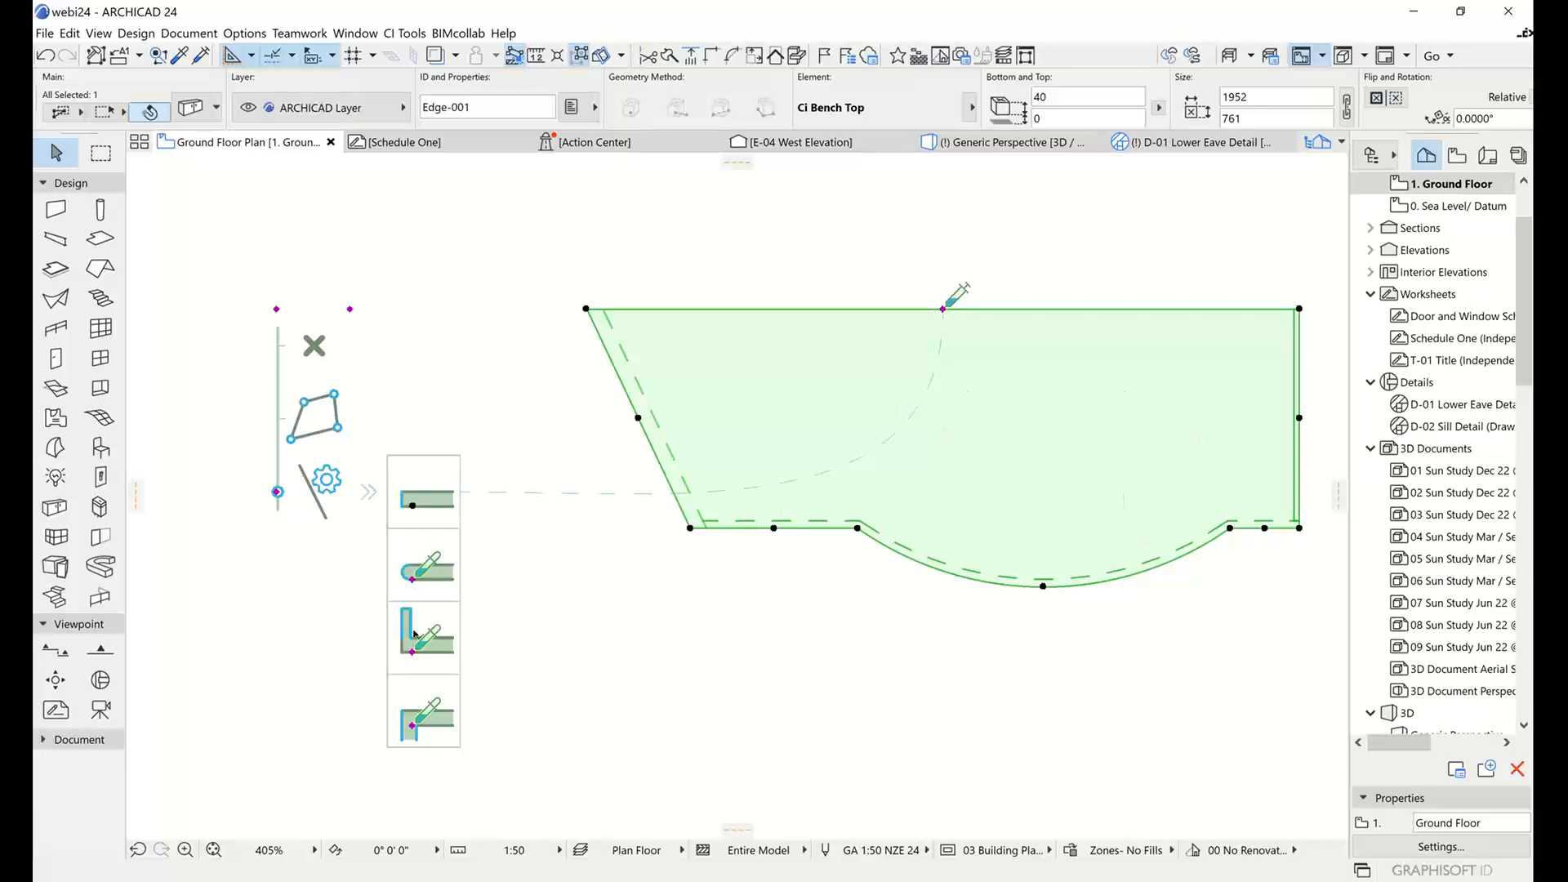
Hide the bench top's graphic editing palette and open the Generic Perspective 3D view.
middle_drag(849, 668, 742, 680)
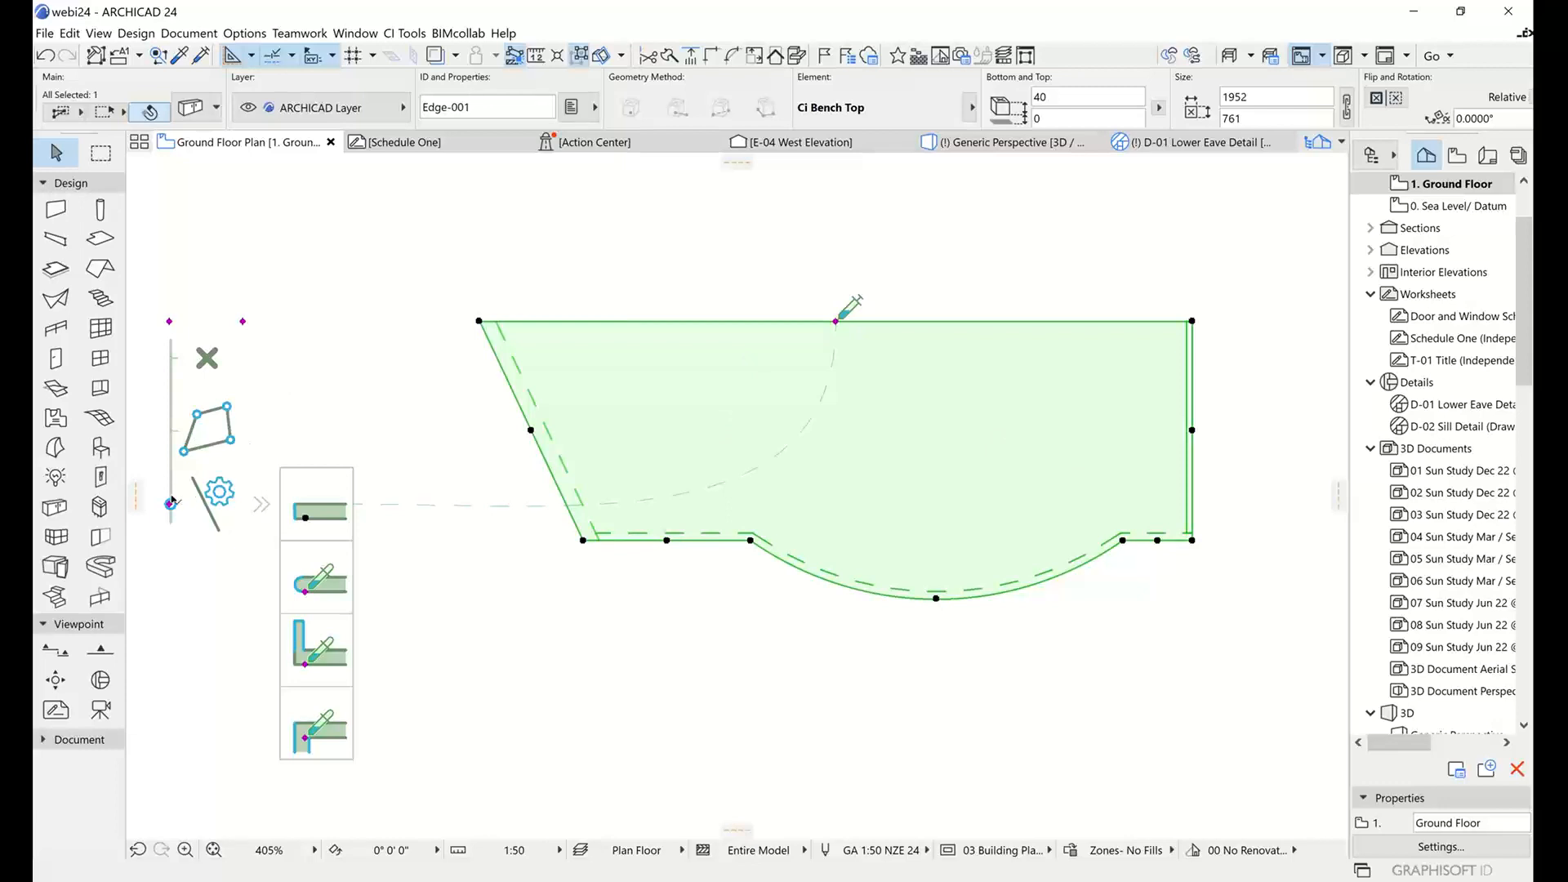
click(207, 357)
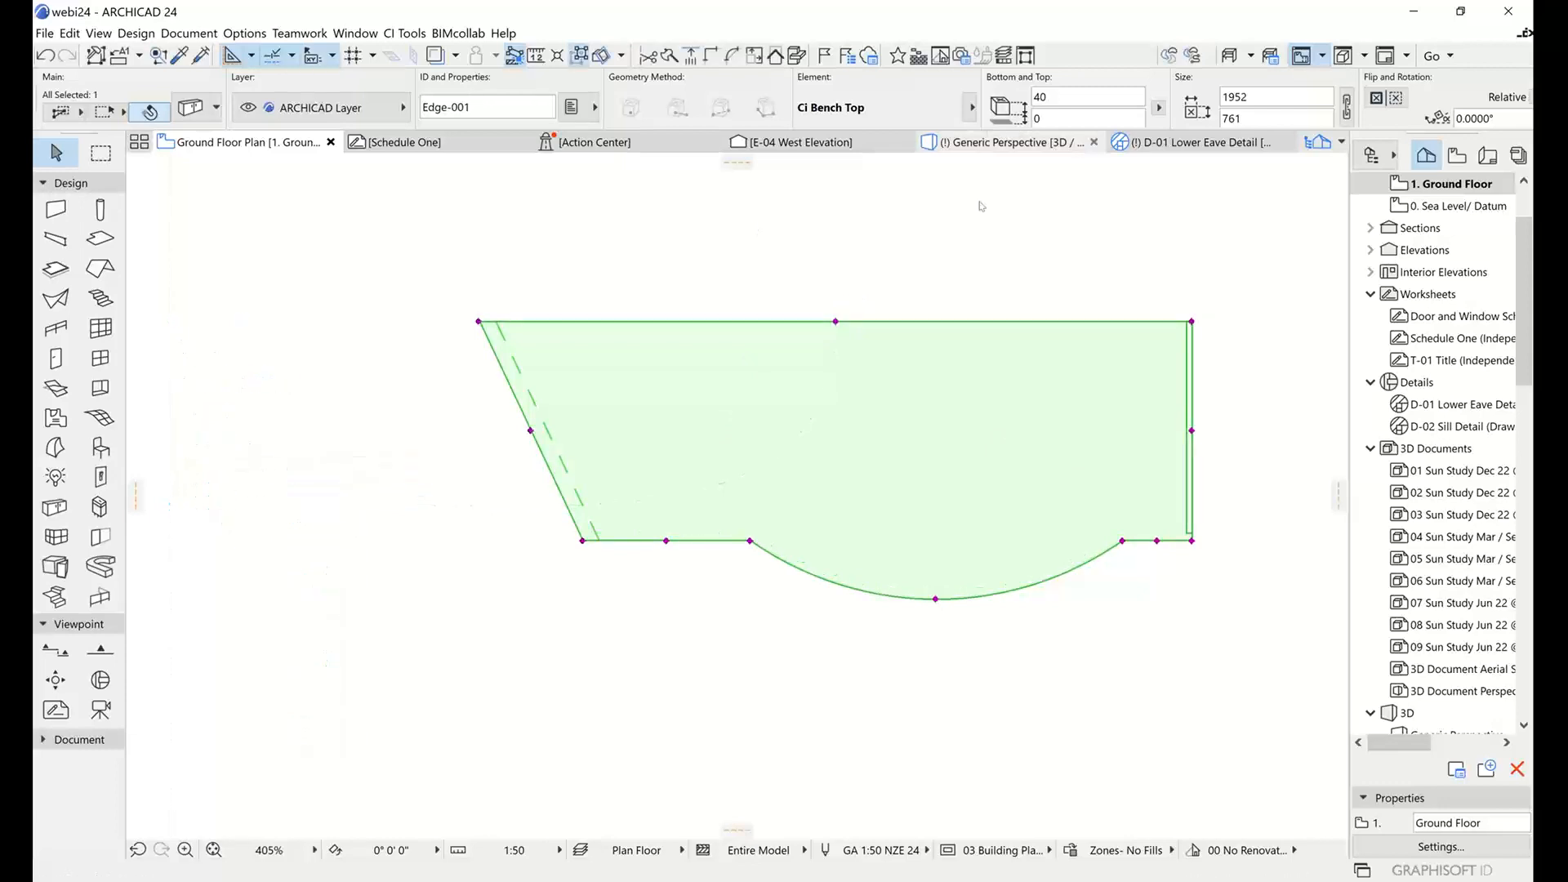
click(982, 142)
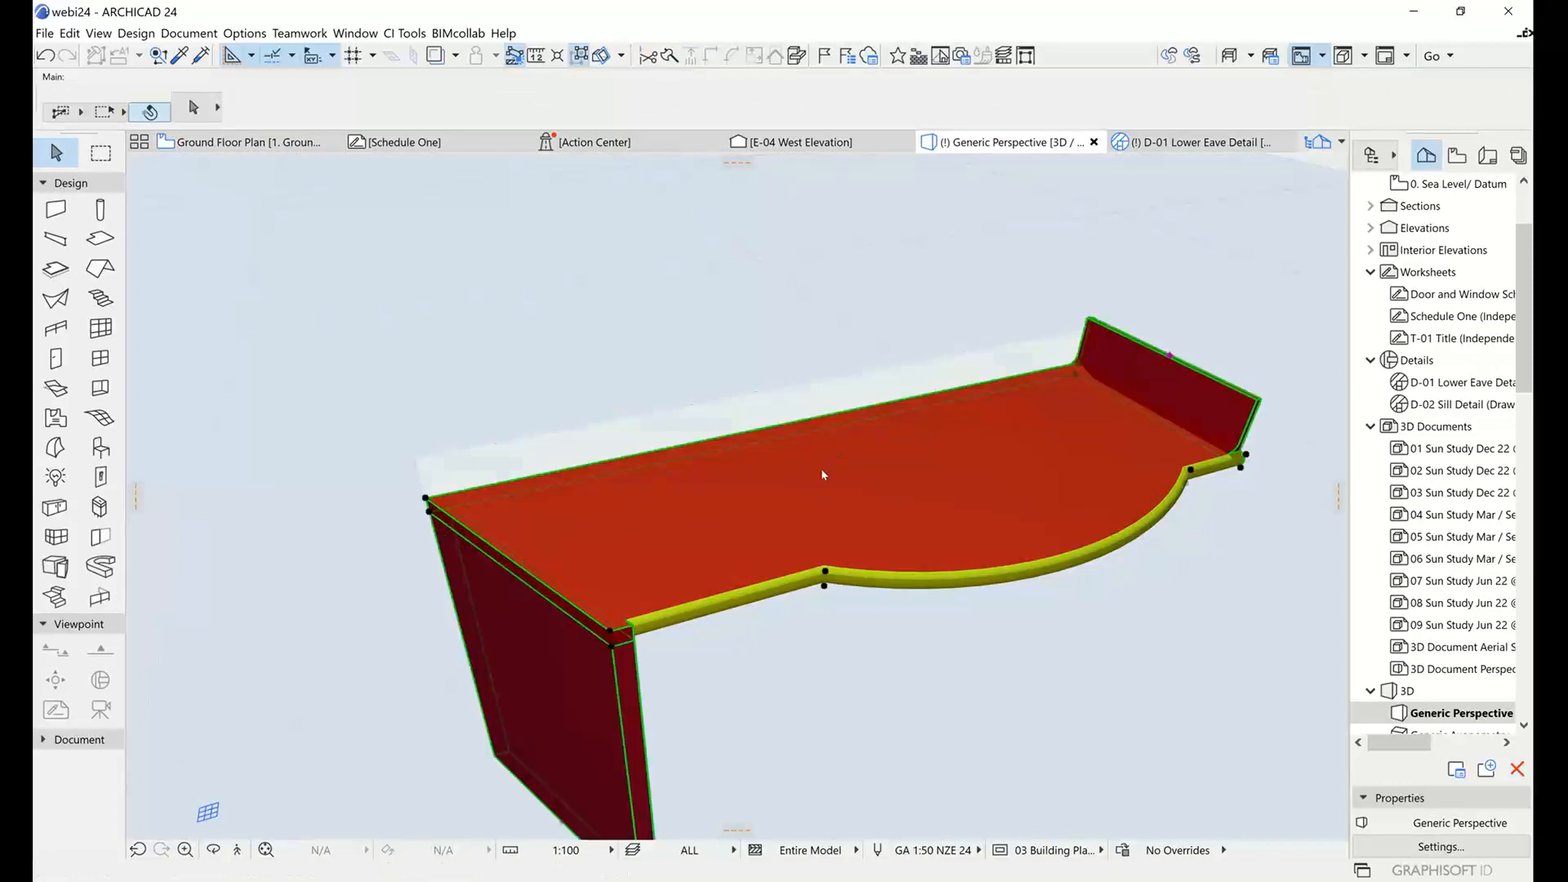
click(822, 472)
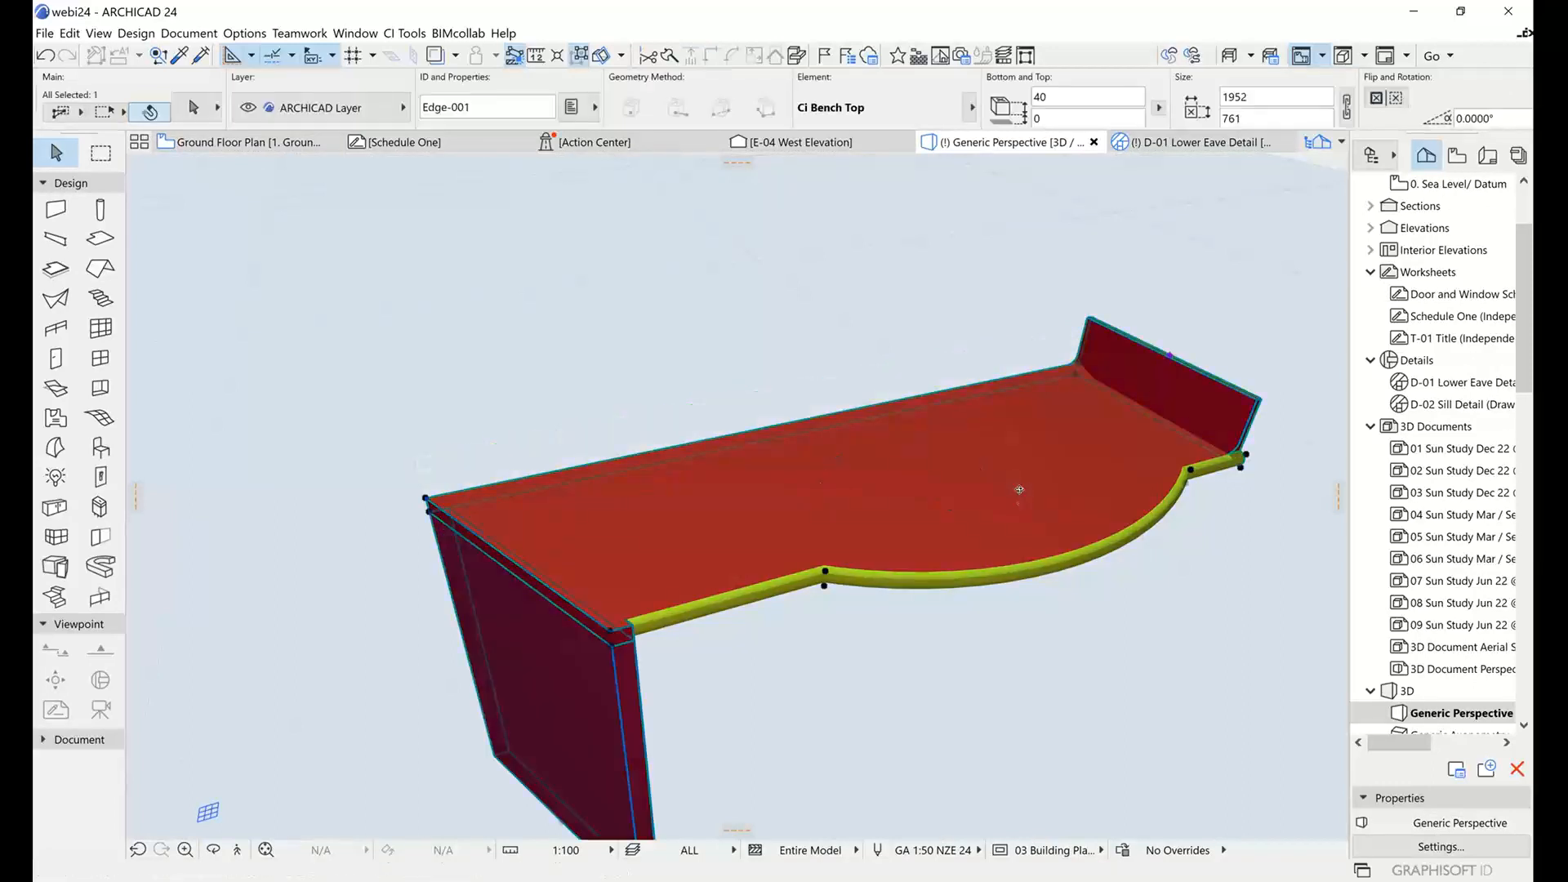
Stretch the bench top's upstand higher in the 3D view from the node on its upper edge.
shift+middle_drag(1019, 490, 715, 449)
shift+middle_drag(865, 488, 803, 609)
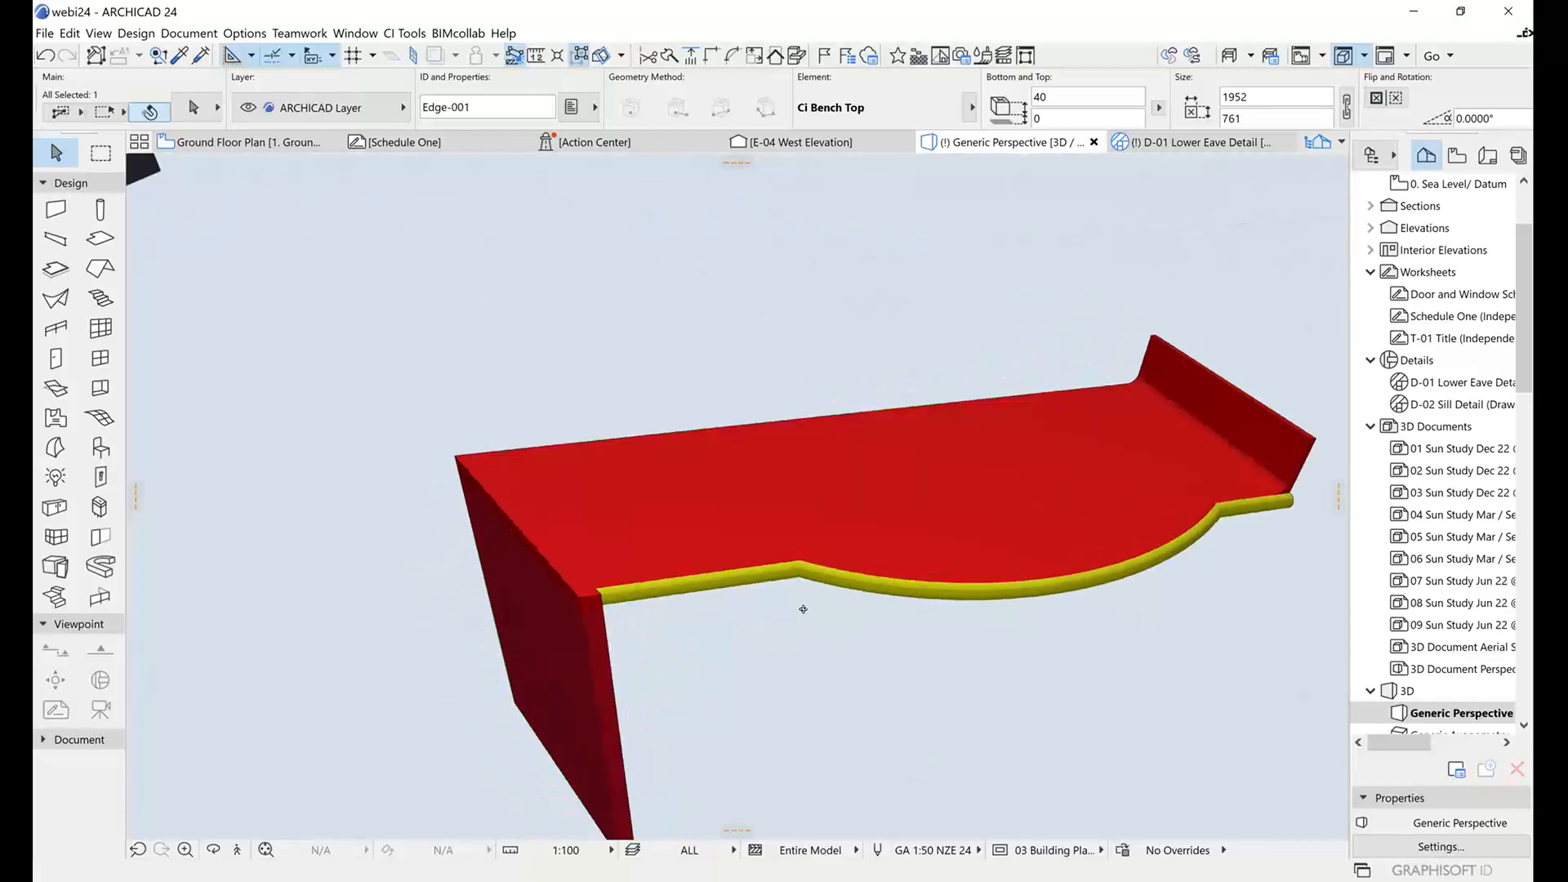
shift+middle_drag(1277, 448, 1032, 561)
shift+middle_drag(1264, 638, 1181, 503)
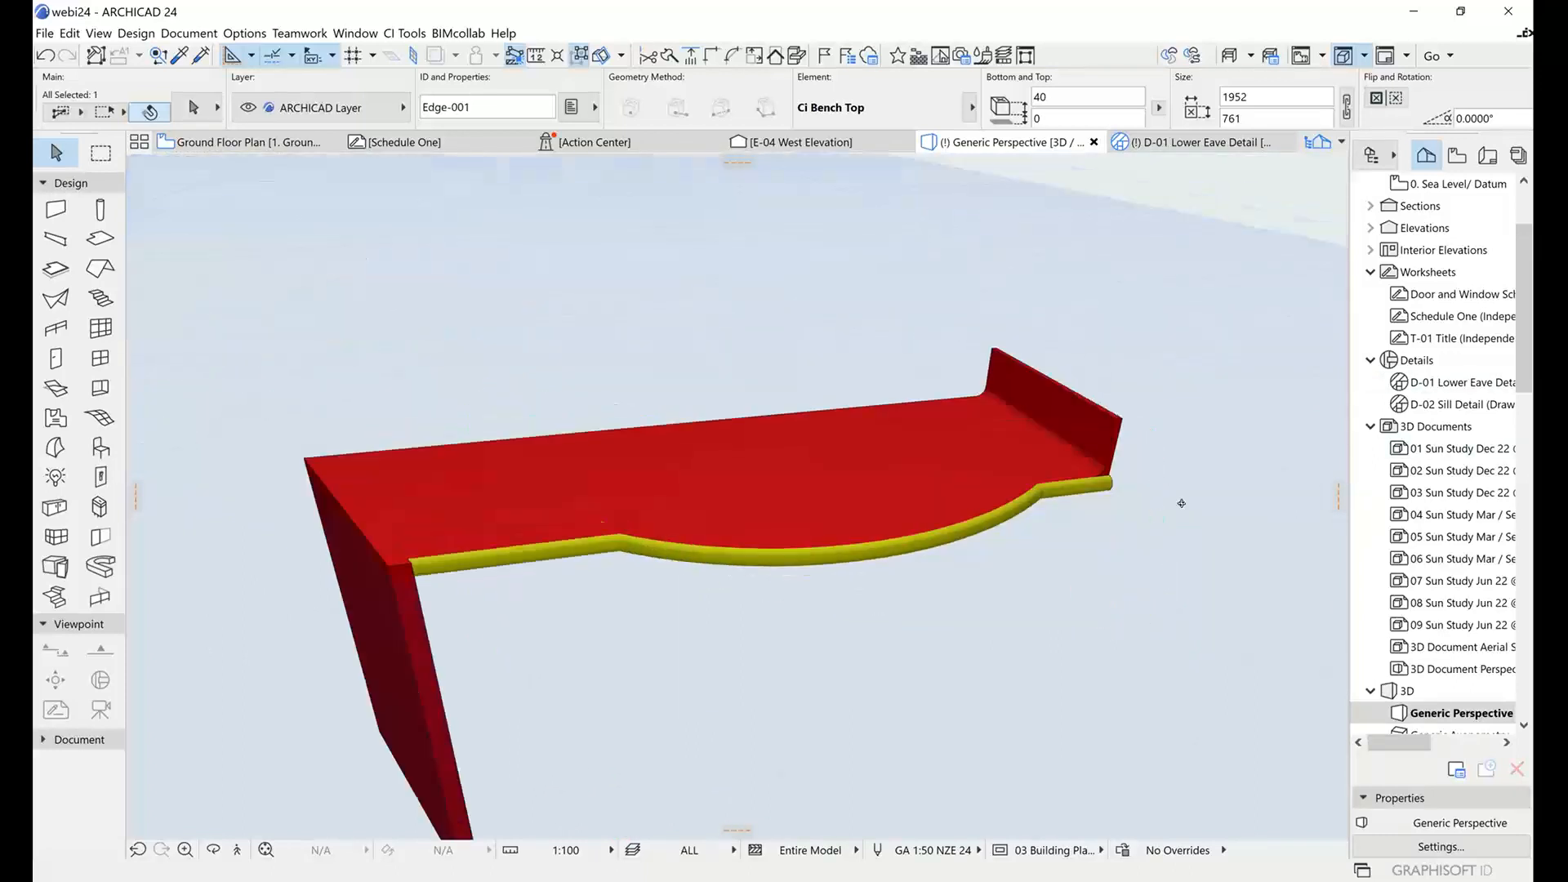
click(1035, 373)
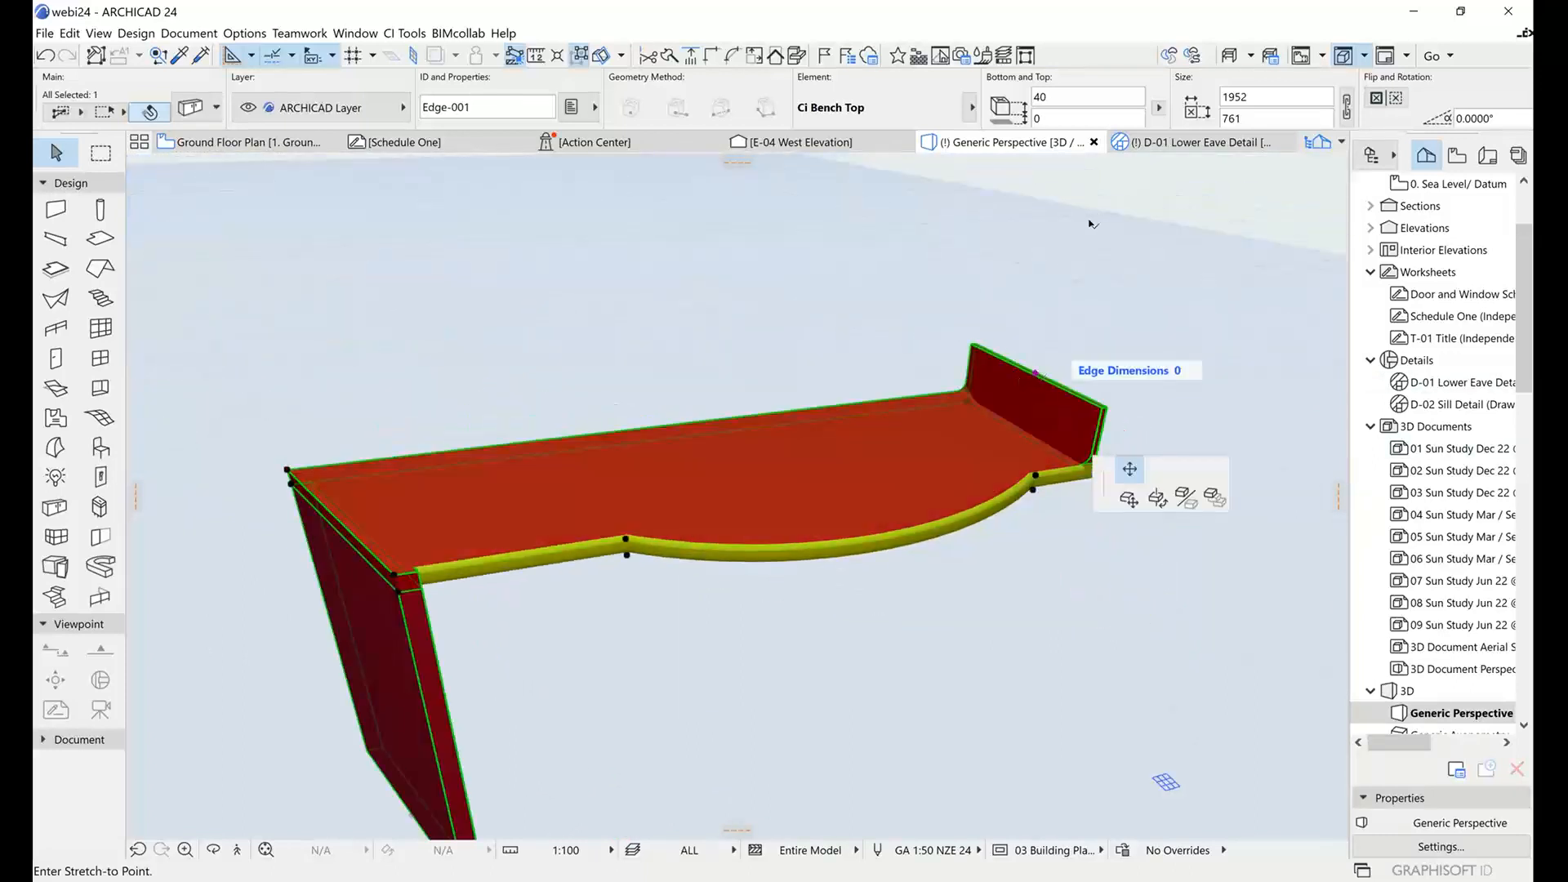
click(1063, 219)
Shorten the bench top's waterfall end in the 3D view by raising its bottom edge.
shift+middle_drag(854, 454, 810, 801)
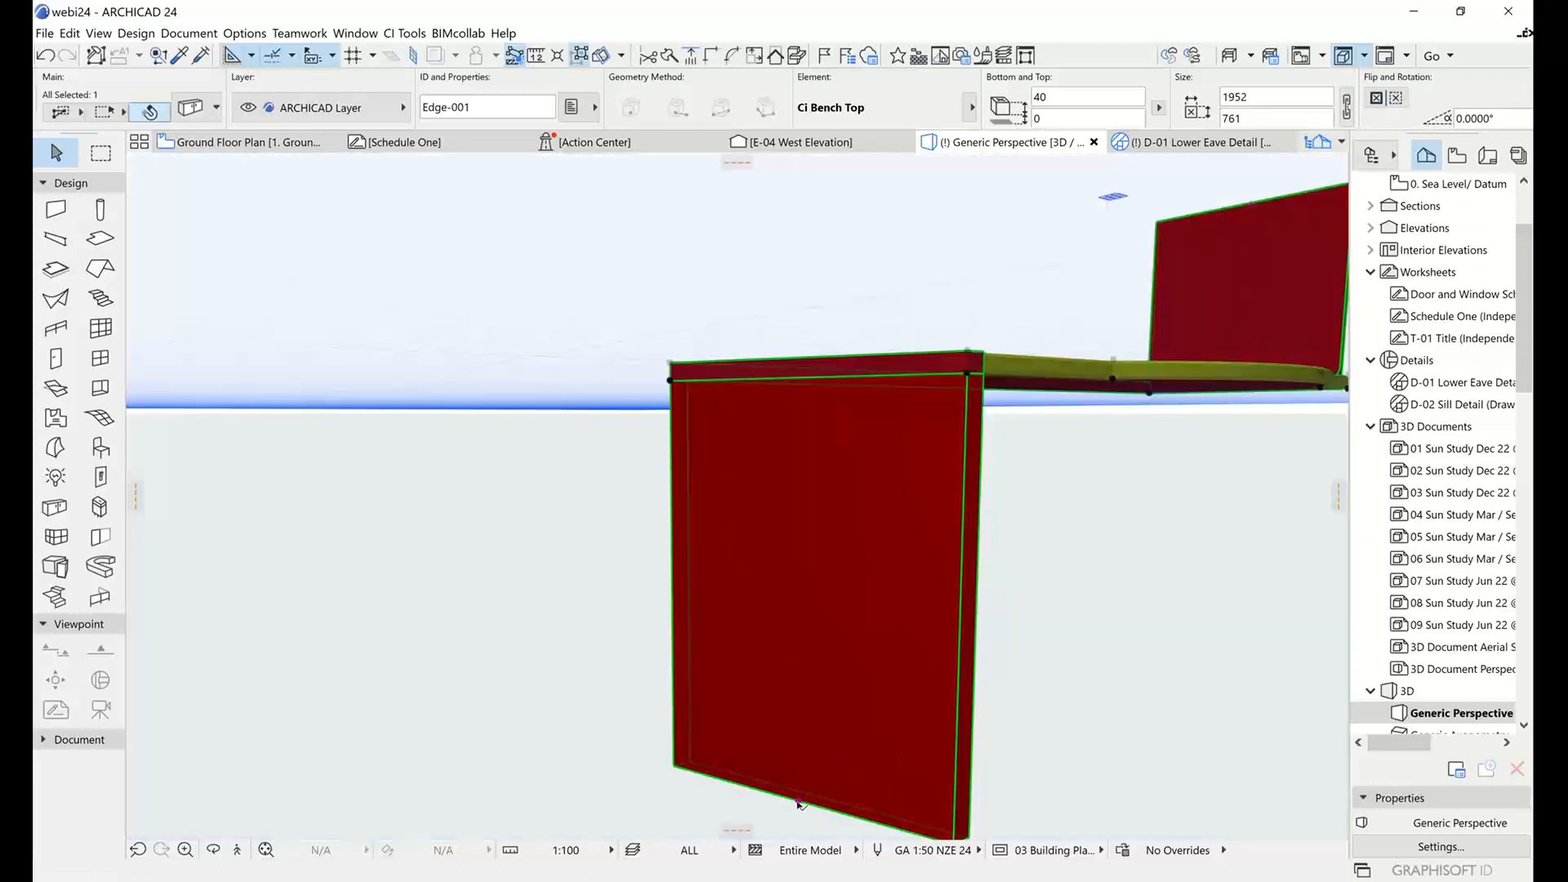
click(799, 801)
click(818, 498)
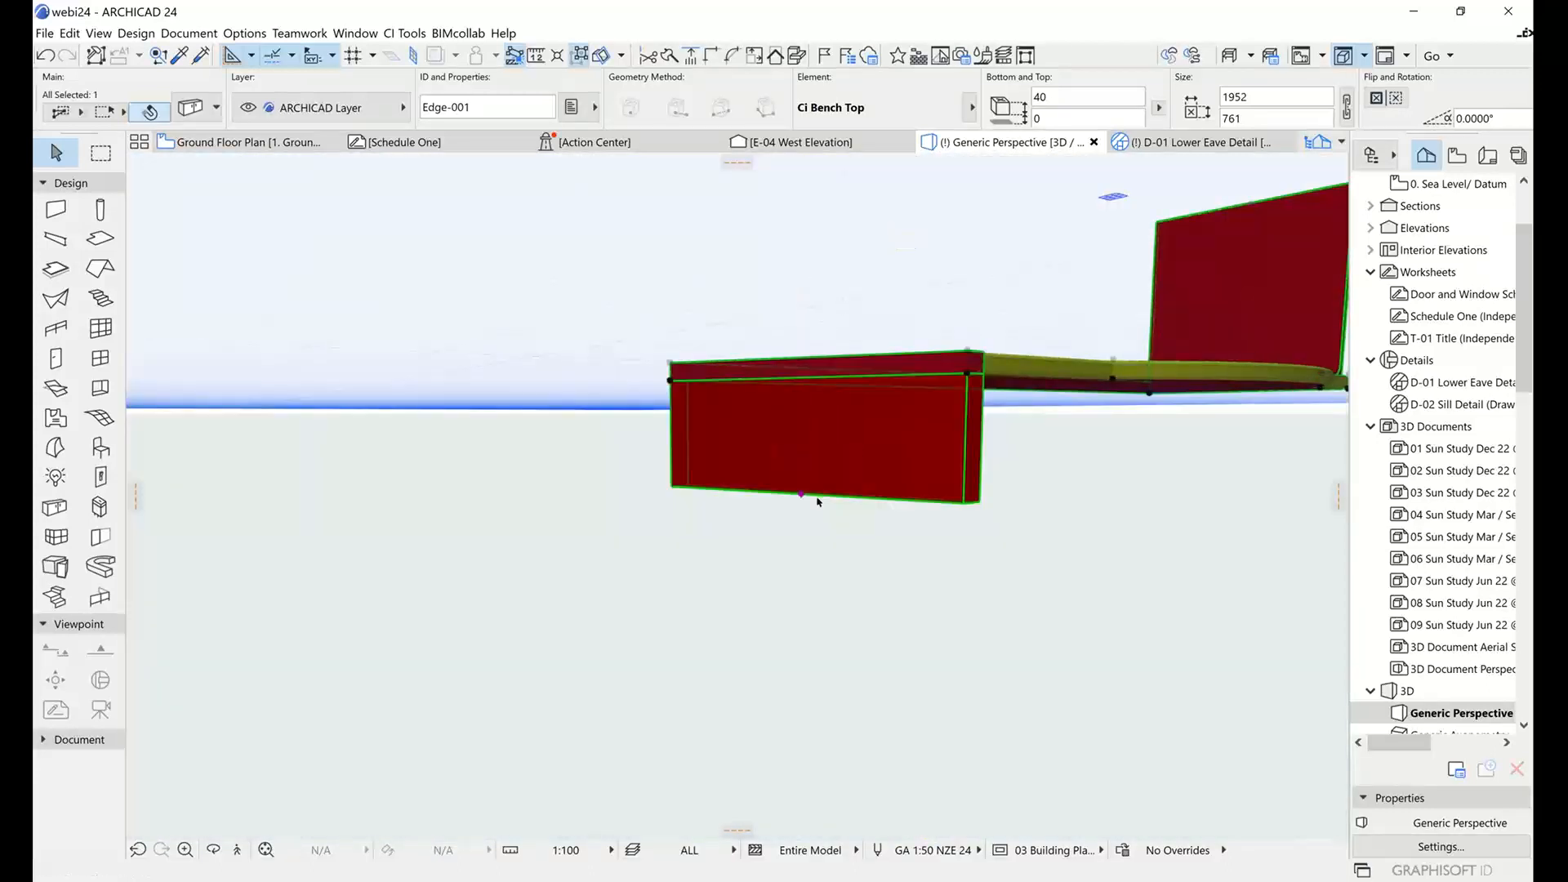
mouse_move(1056, 476)
shift+middle_down()
mouse_move(928, 584)
mouse_move(931, 571)
mouse_move(771, 591)
mouse_move(595, 665)
mouse_move(515, 553)
mouse_move(458, 596)
mouse_move(610, 602)
mouse_move(899, 535)
mouse_move(1179, 318)
shift+middle_up()
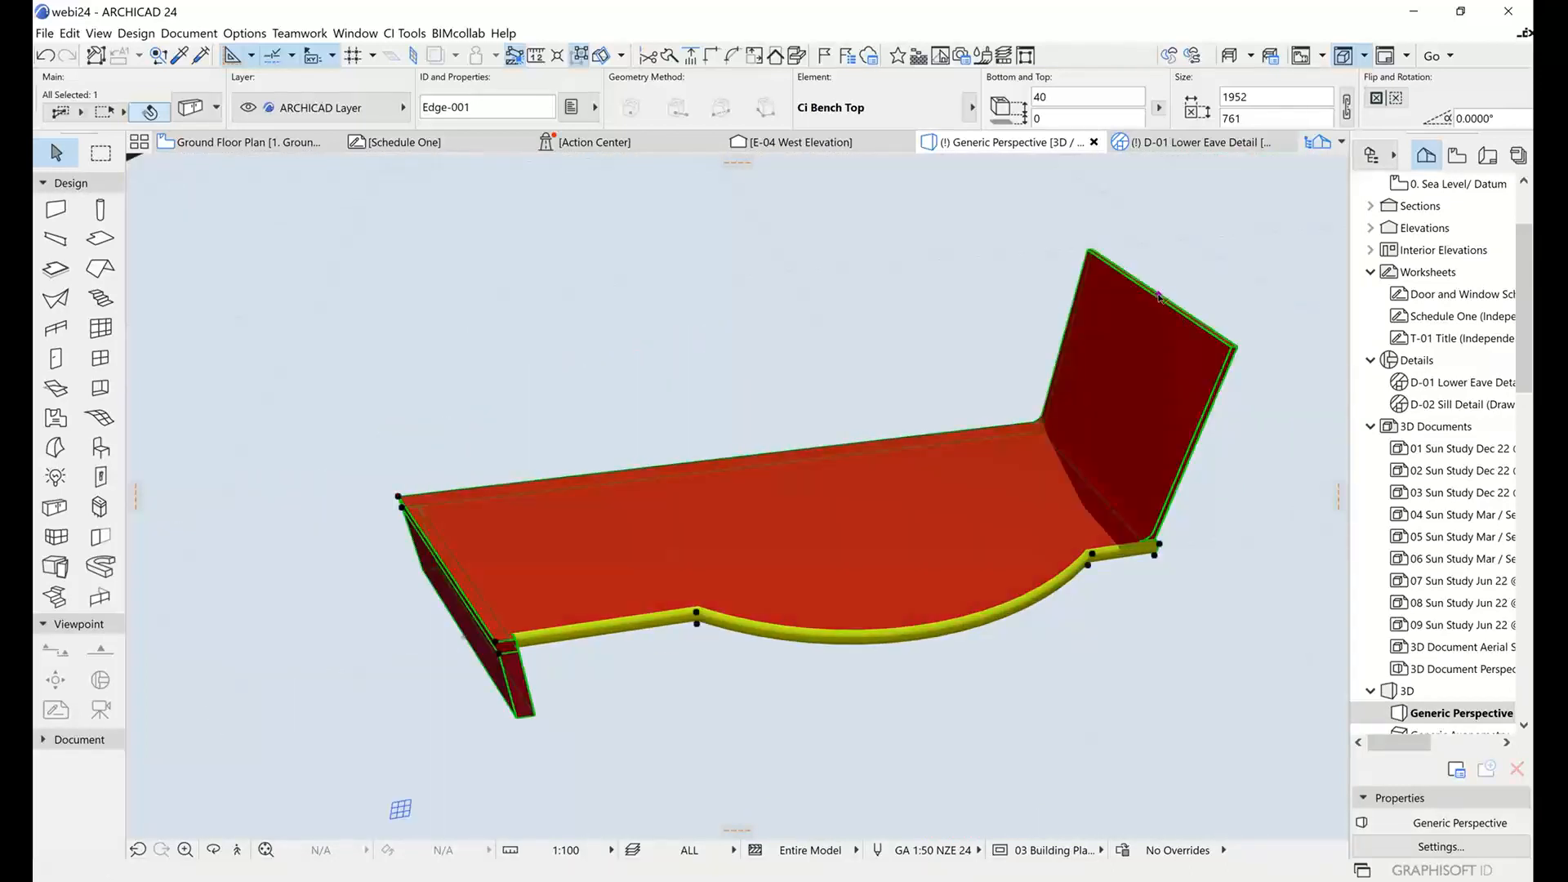
shift+middle_drag(983, 398, 1002, 360)
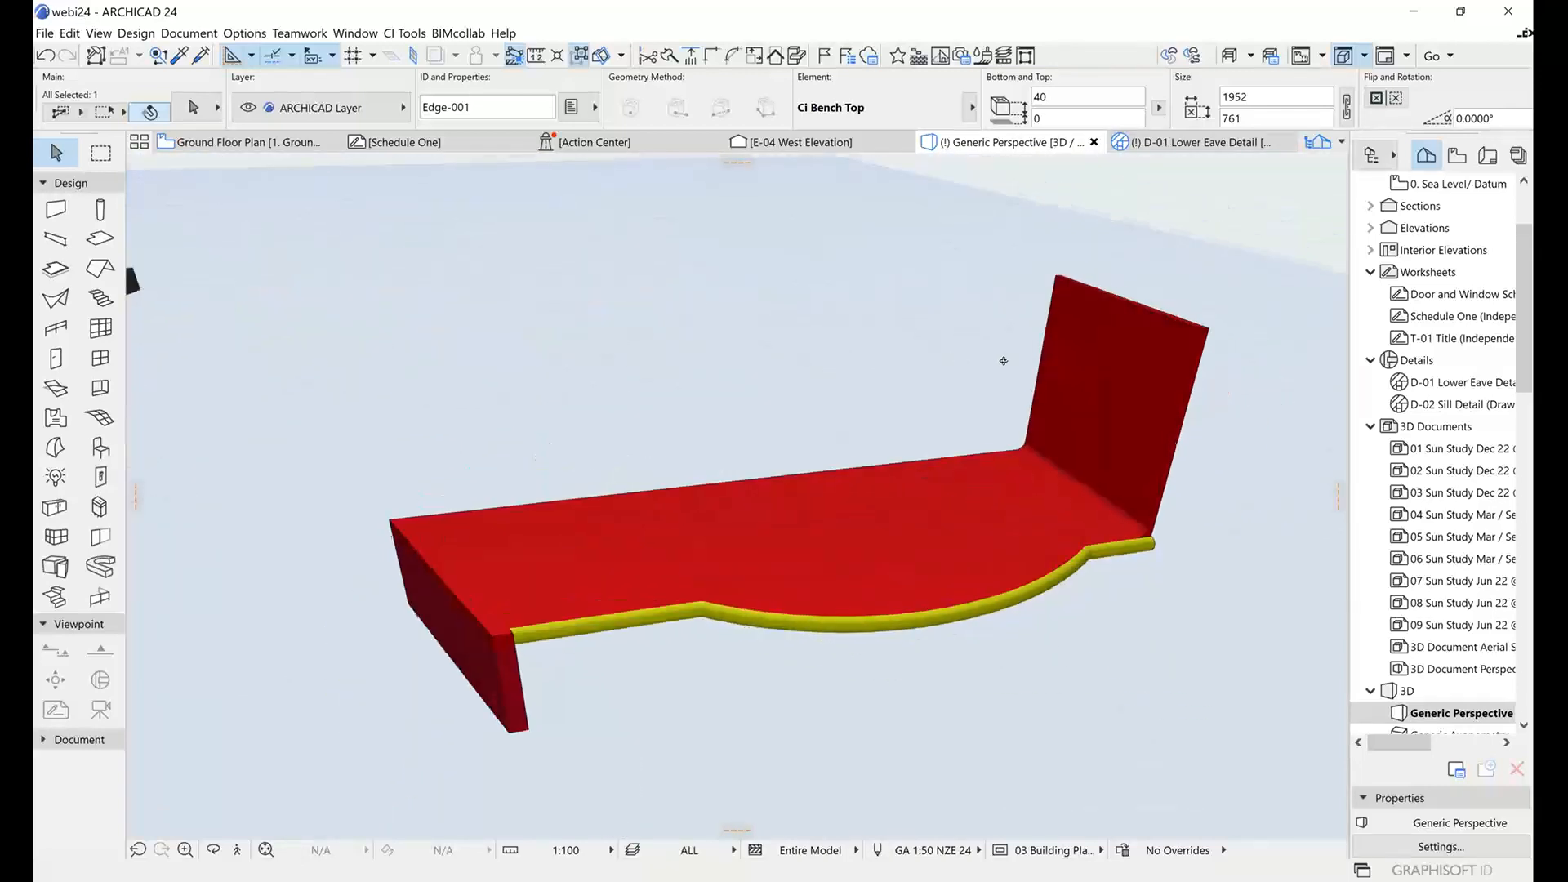
Return to the Ground Floor Plan and set the selected bench top's Graphic Editing option to Shape.
click(244, 145)
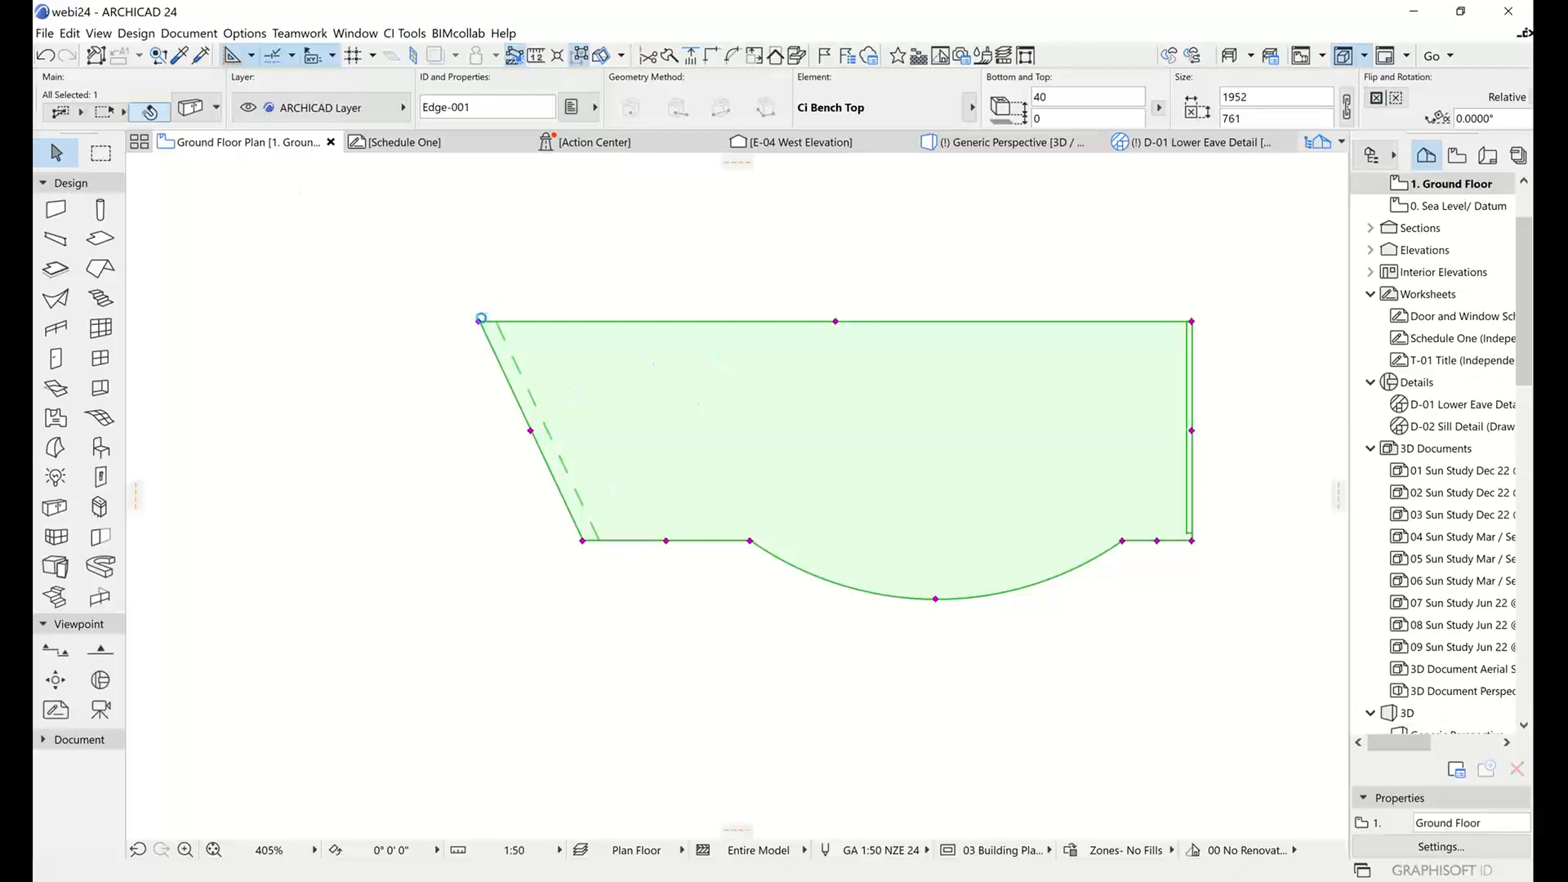
key(Escape)
click(501, 325)
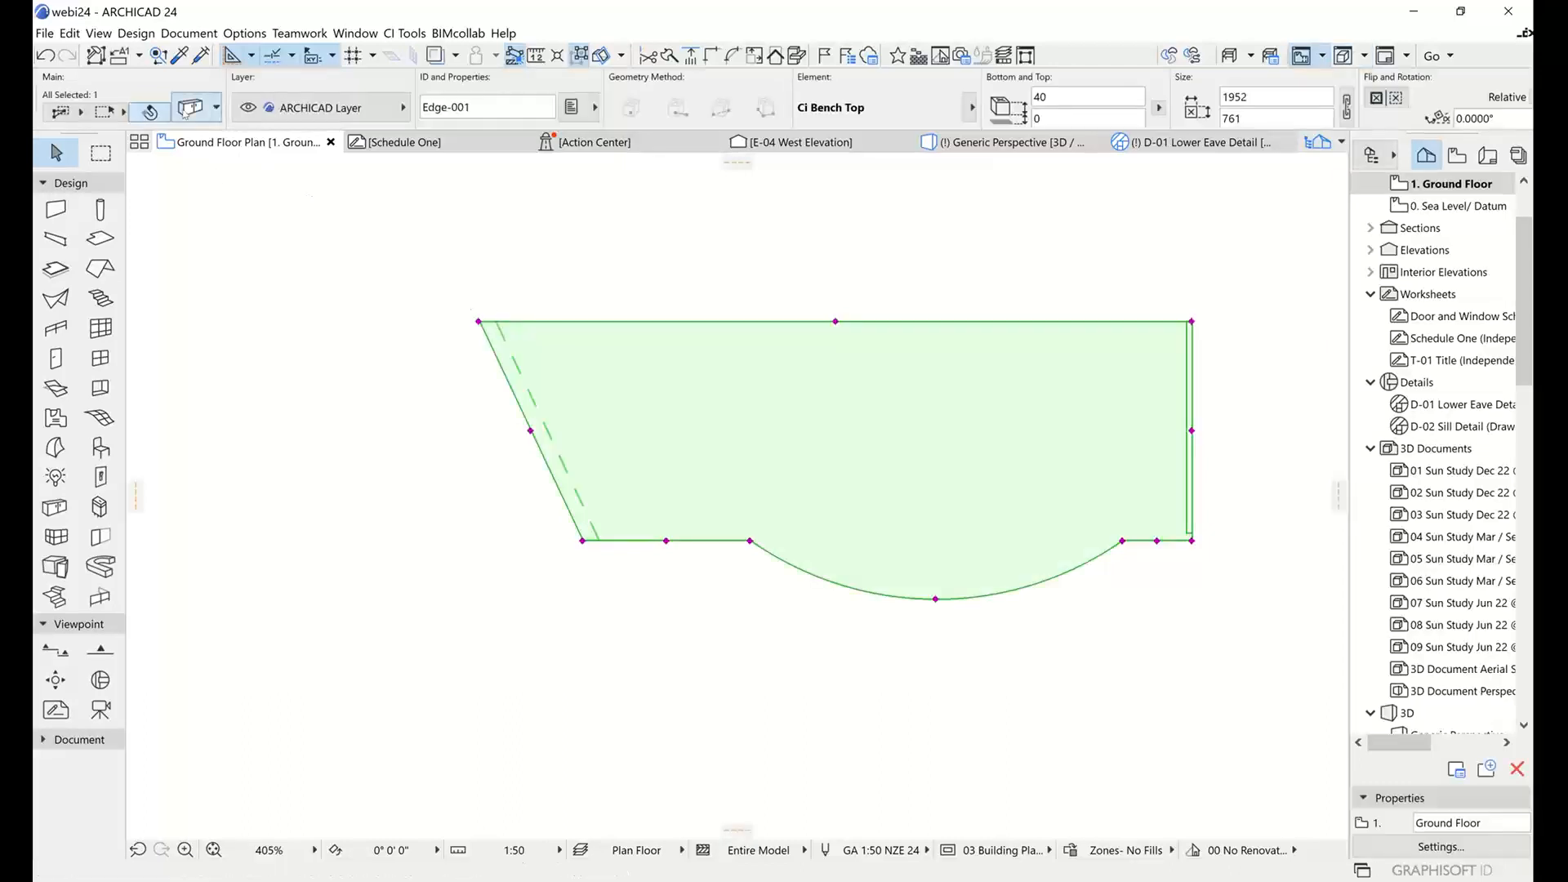
key(ctrl+t)
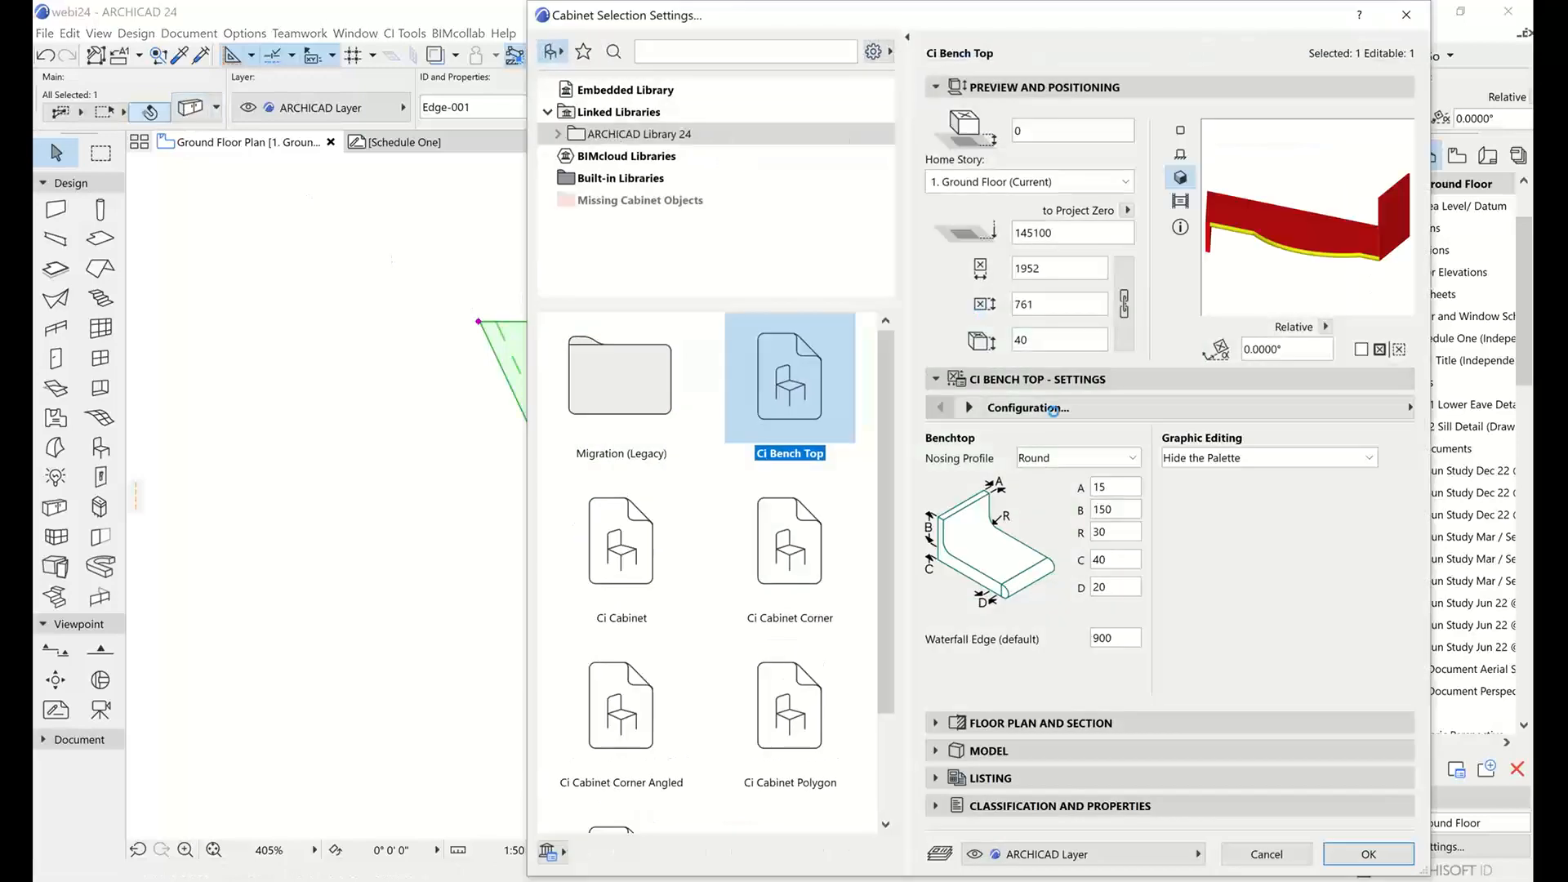
click(1246, 459)
click(1246, 513)
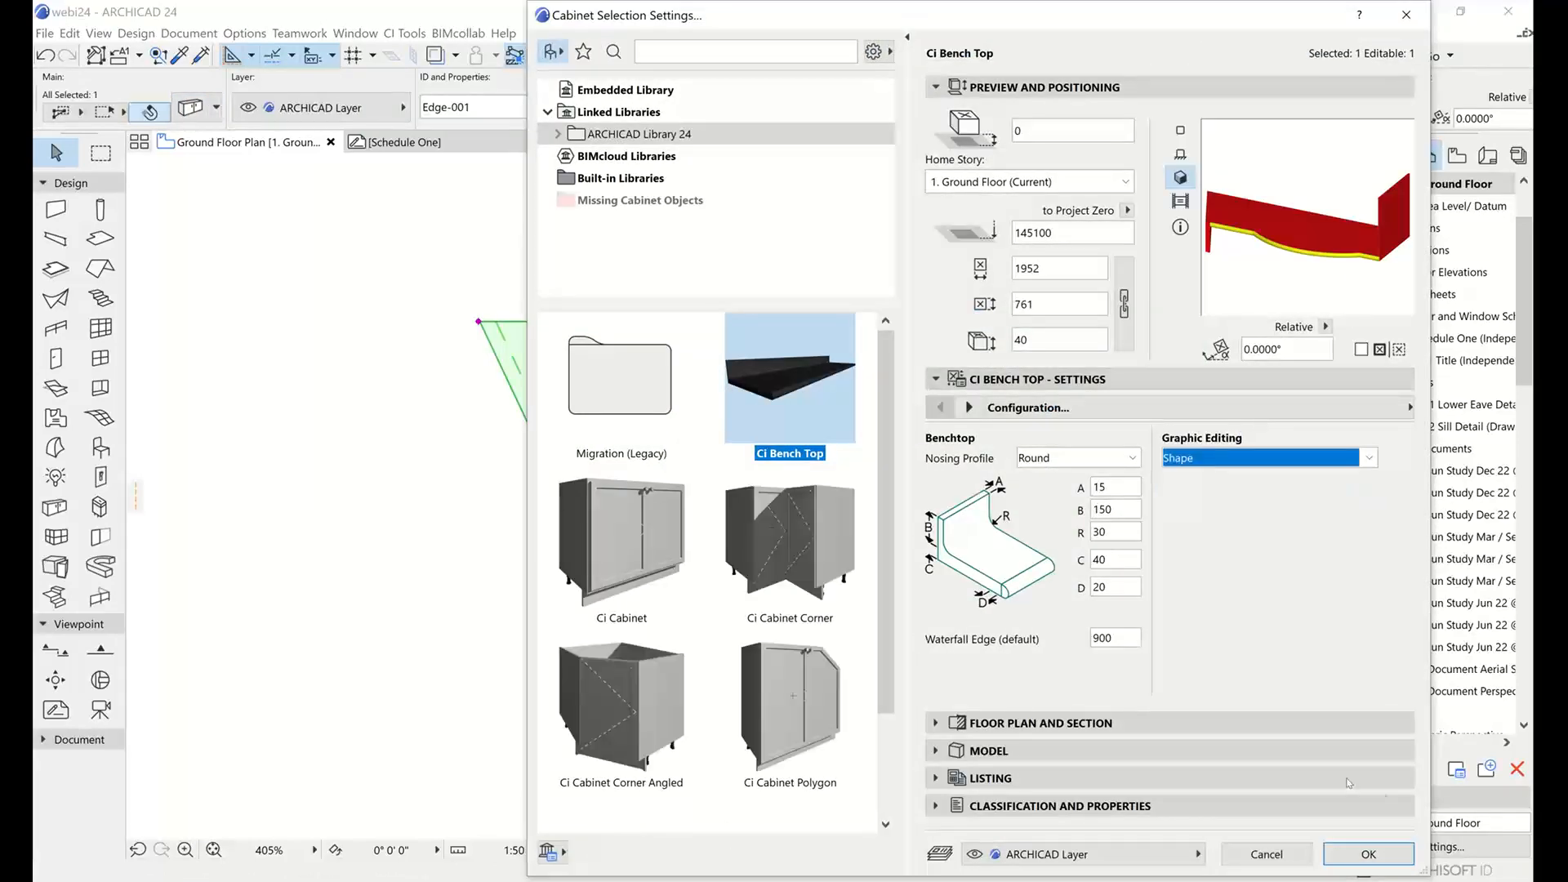
click(1369, 854)
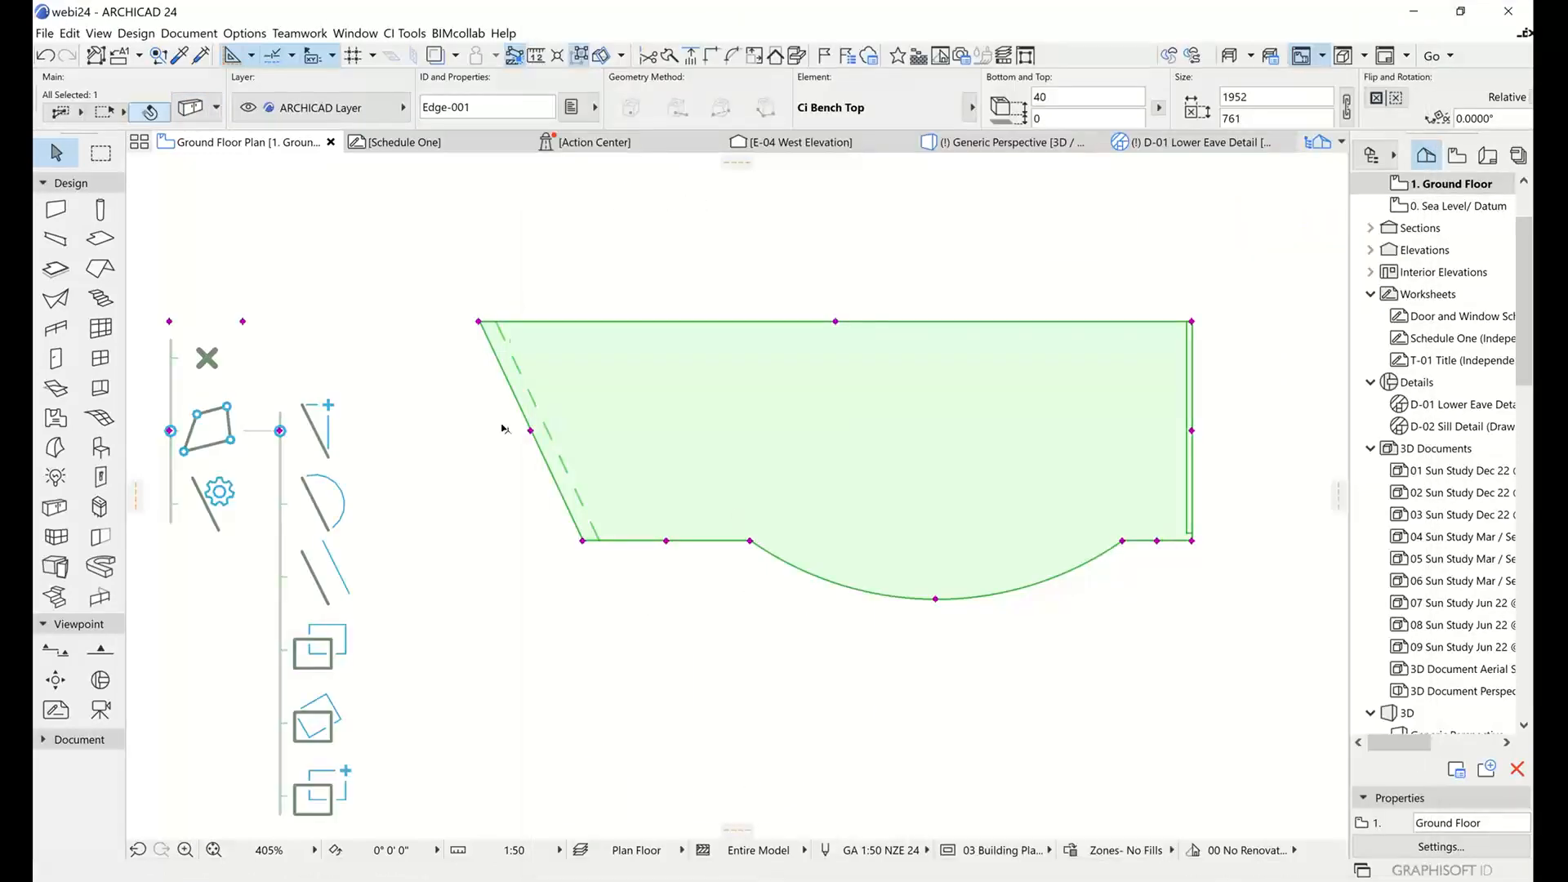
Add a node at the middle of the bench top's slanted side edge.
middle_drag(495, 414, 647, 406)
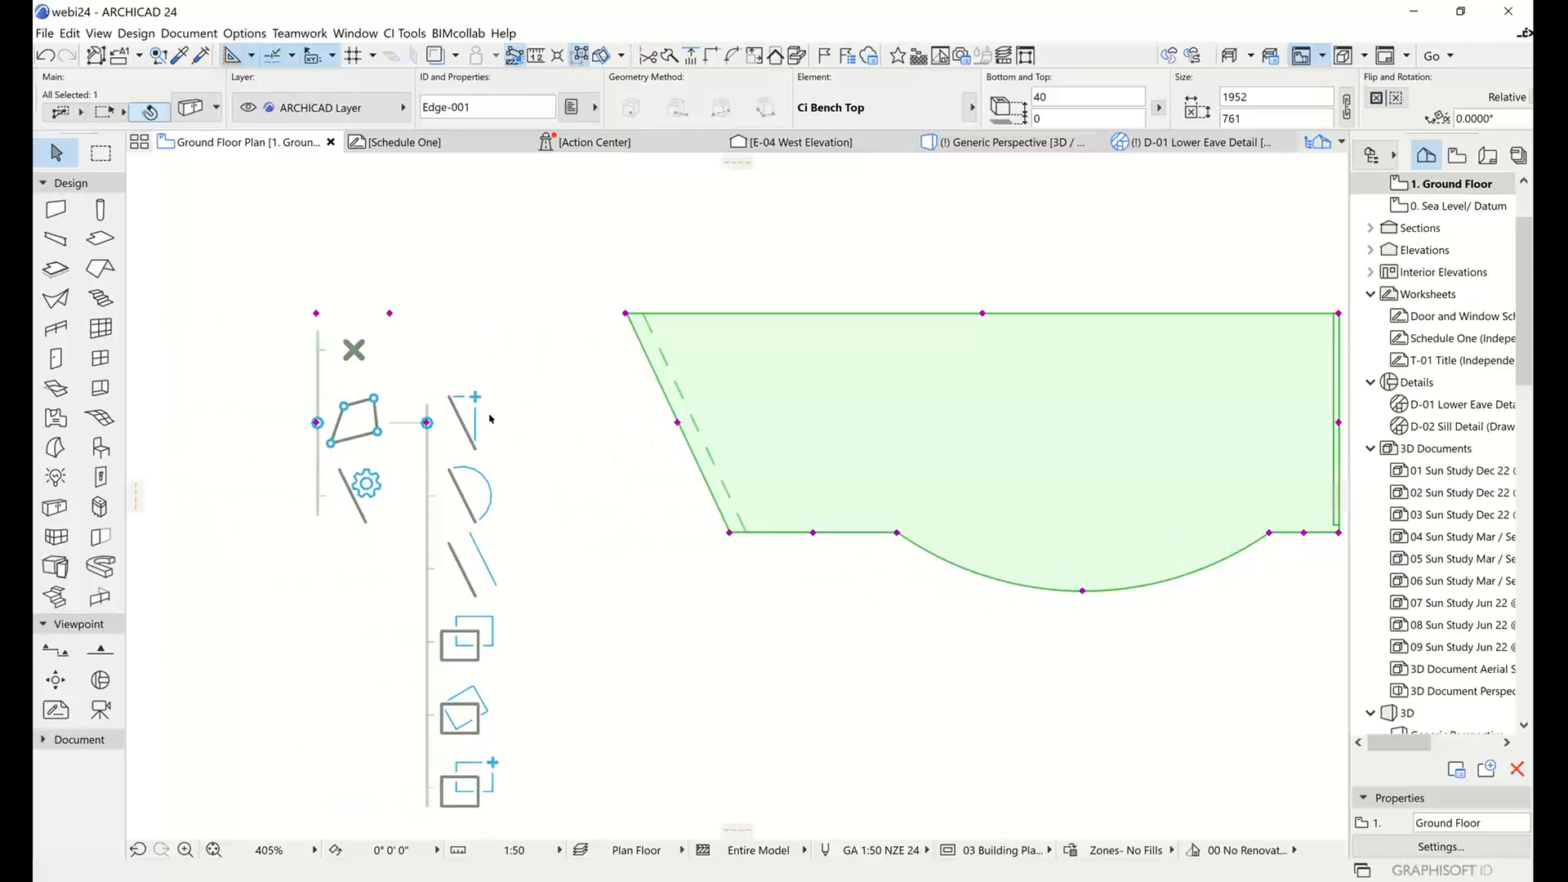
click(678, 423)
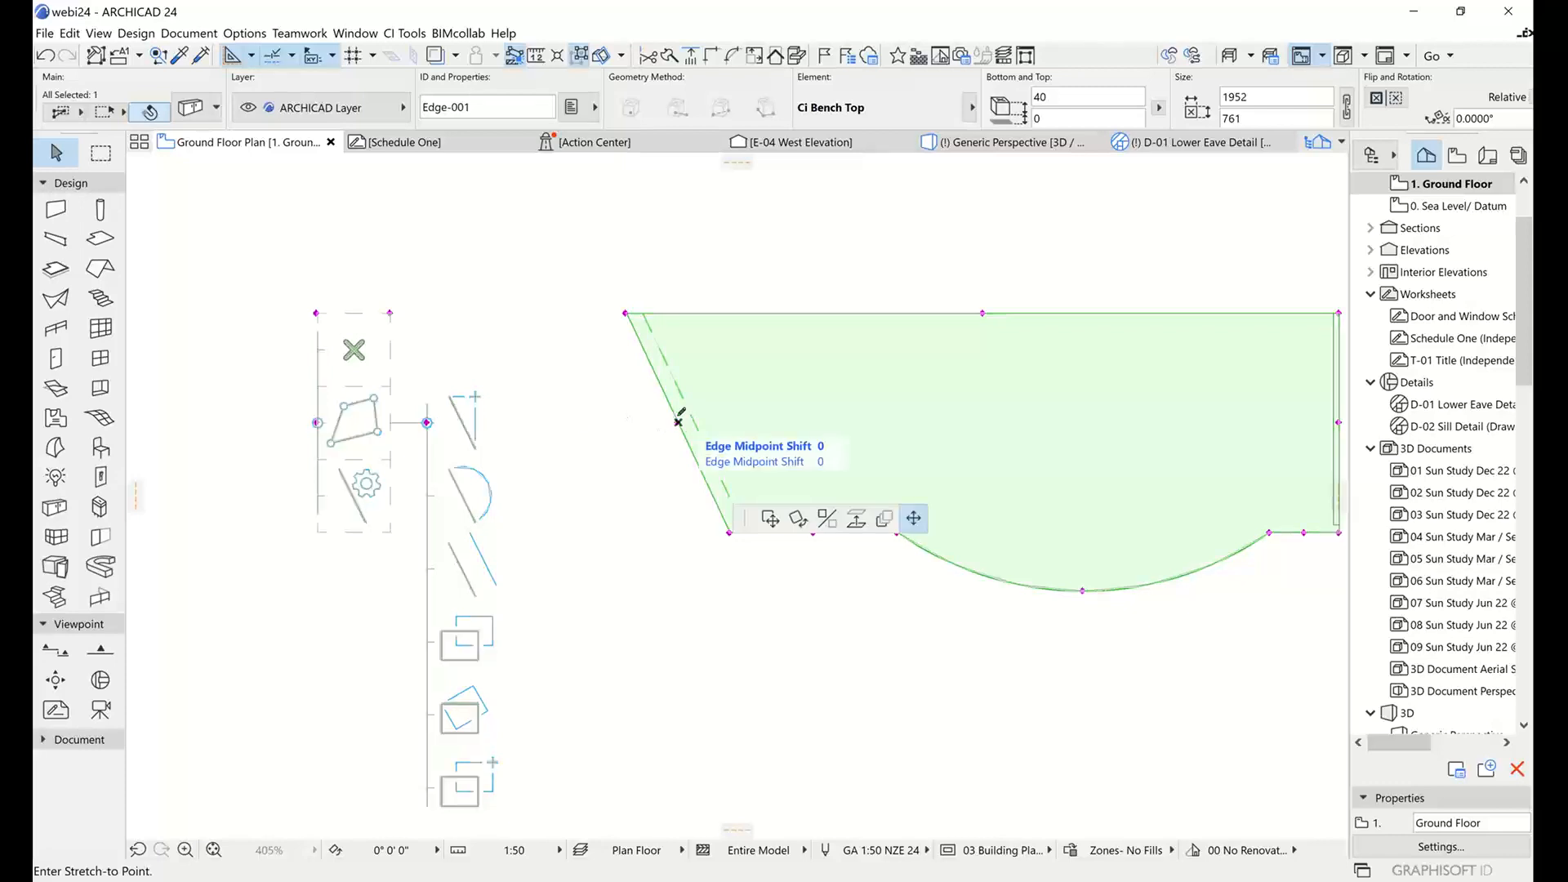
click(680, 428)
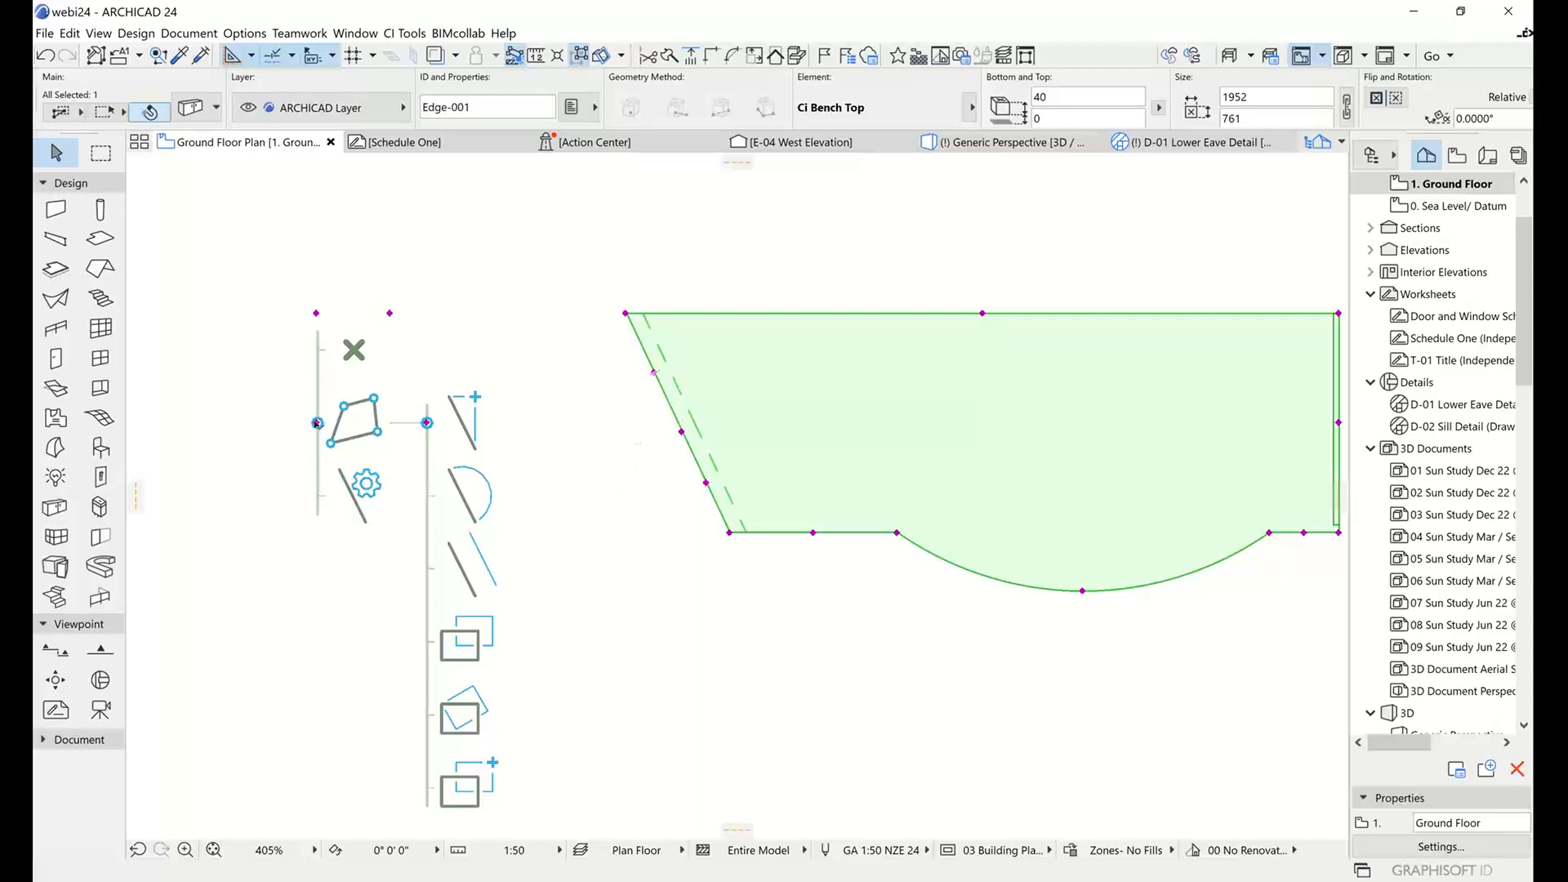
Apply the round edge type to the front half of the bench top's slanted edge and hide the graphic editing palette.
click(317, 423)
click(317, 494)
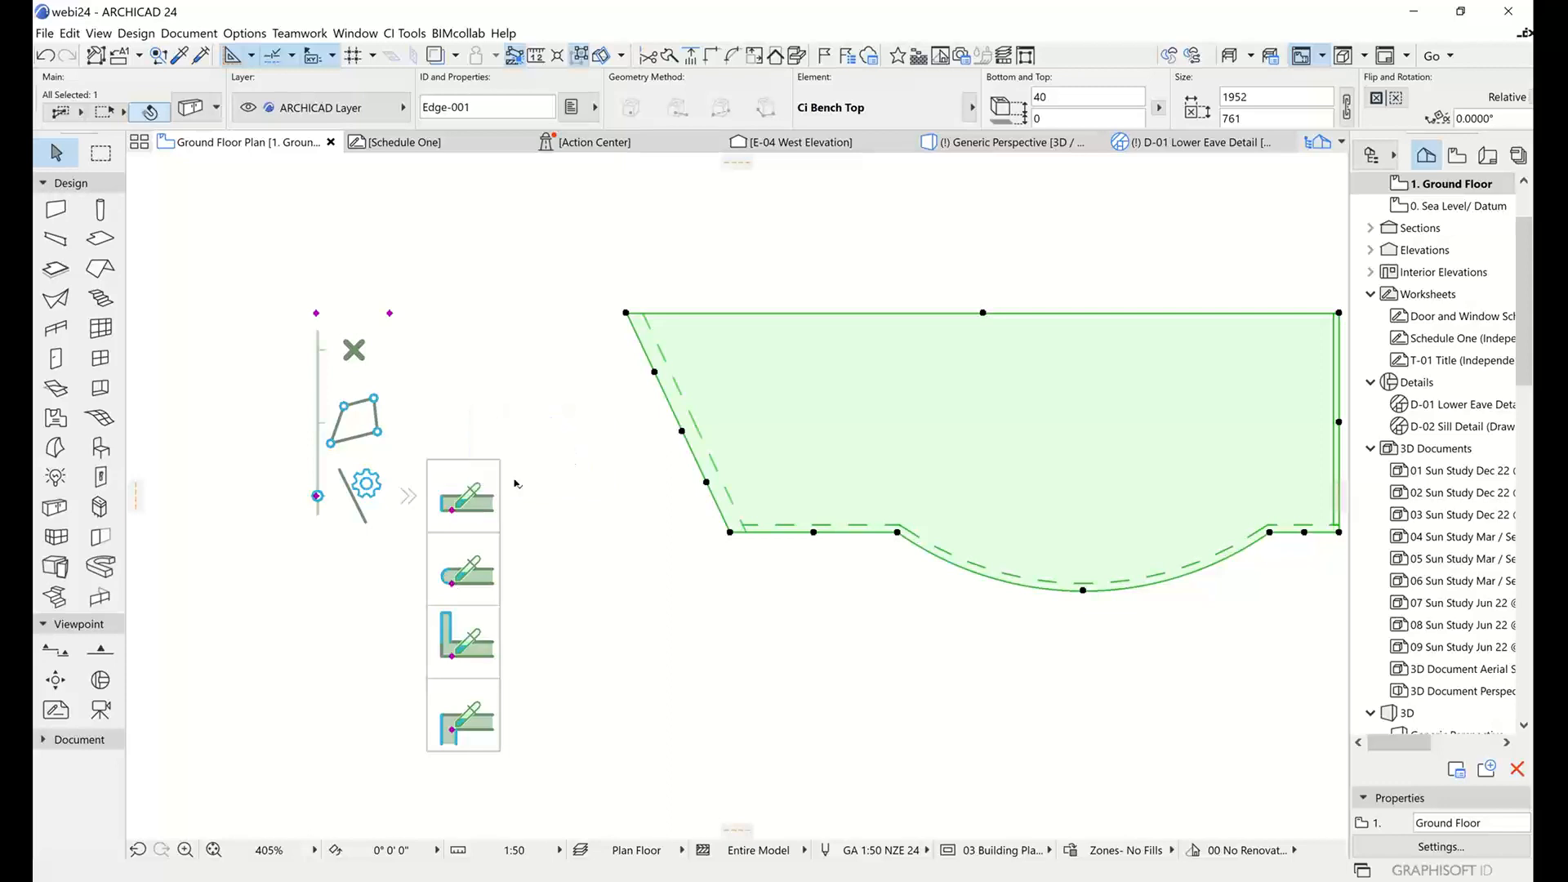
drag(454, 581, 706, 484)
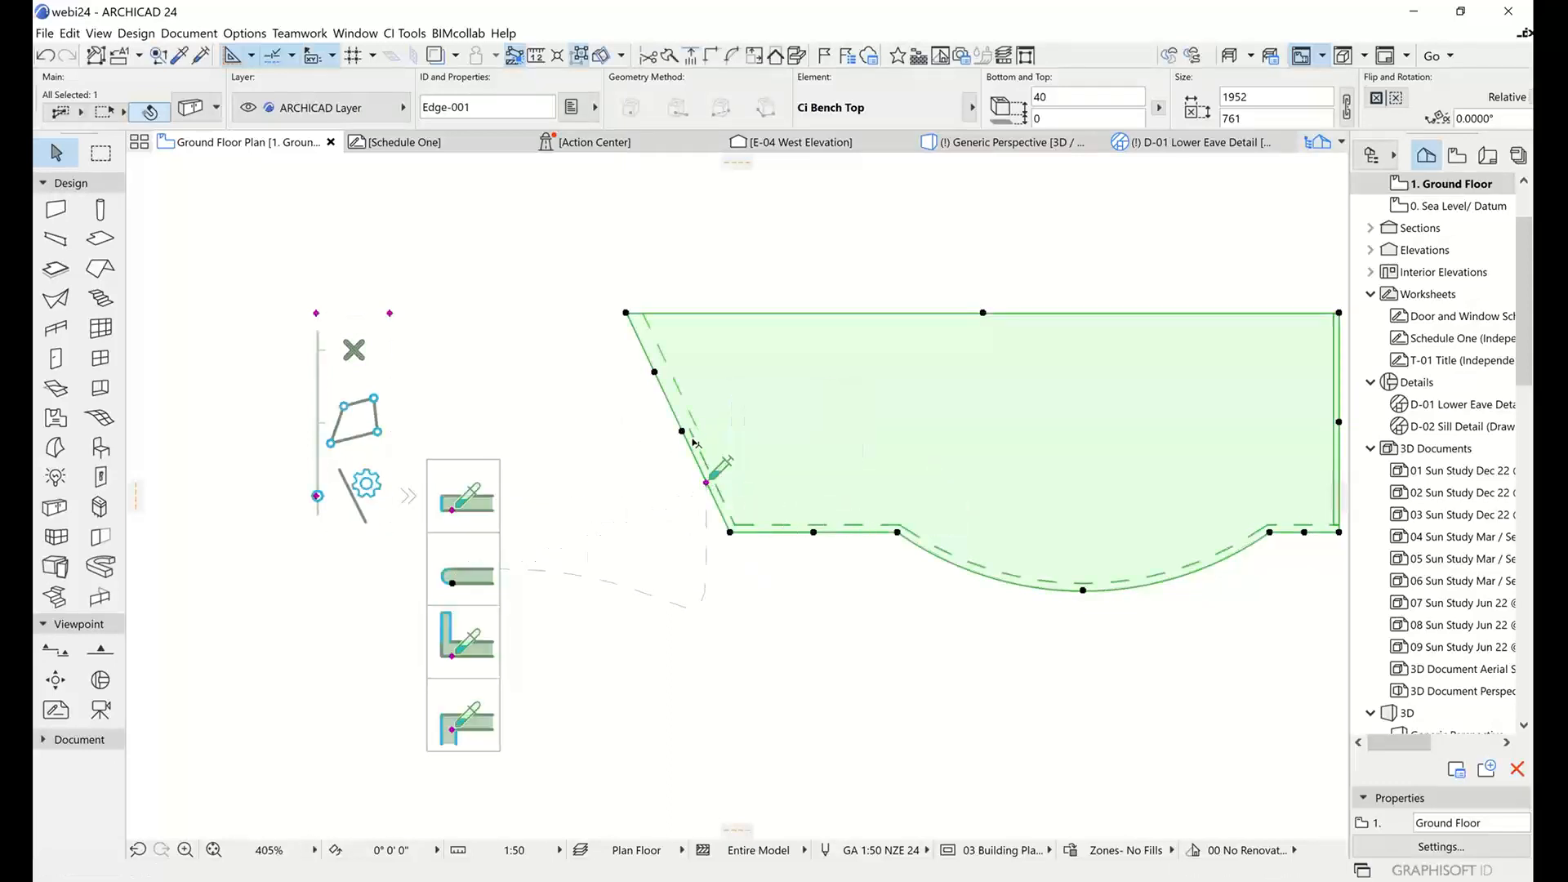
click(353, 350)
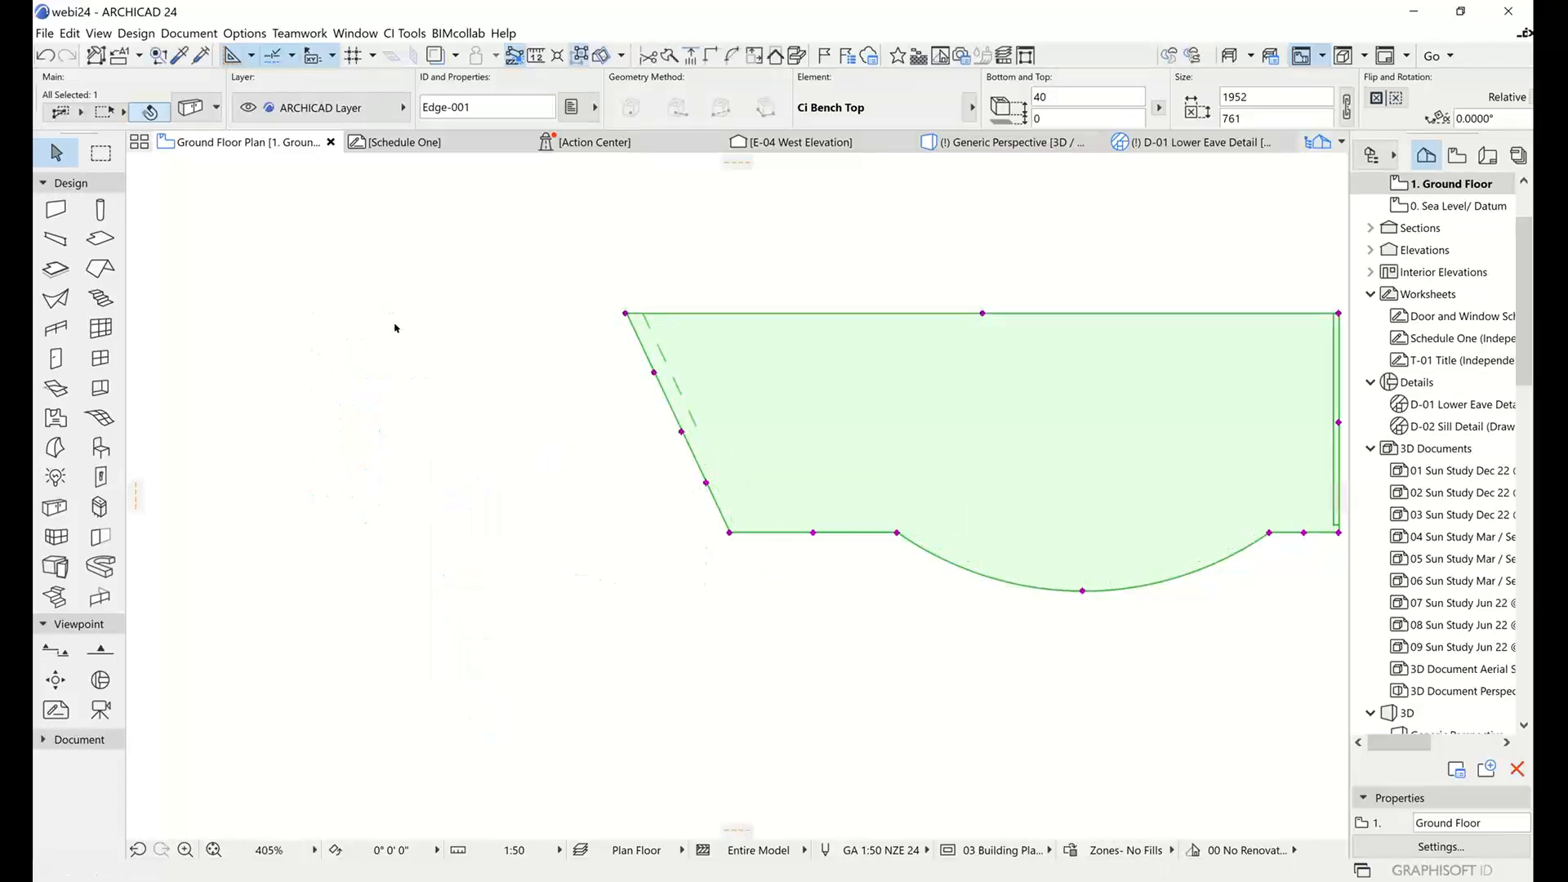
Open the Generic Perspective 3D view and examine the split waterfall and rounded side edge of the bench top.
click(979, 144)
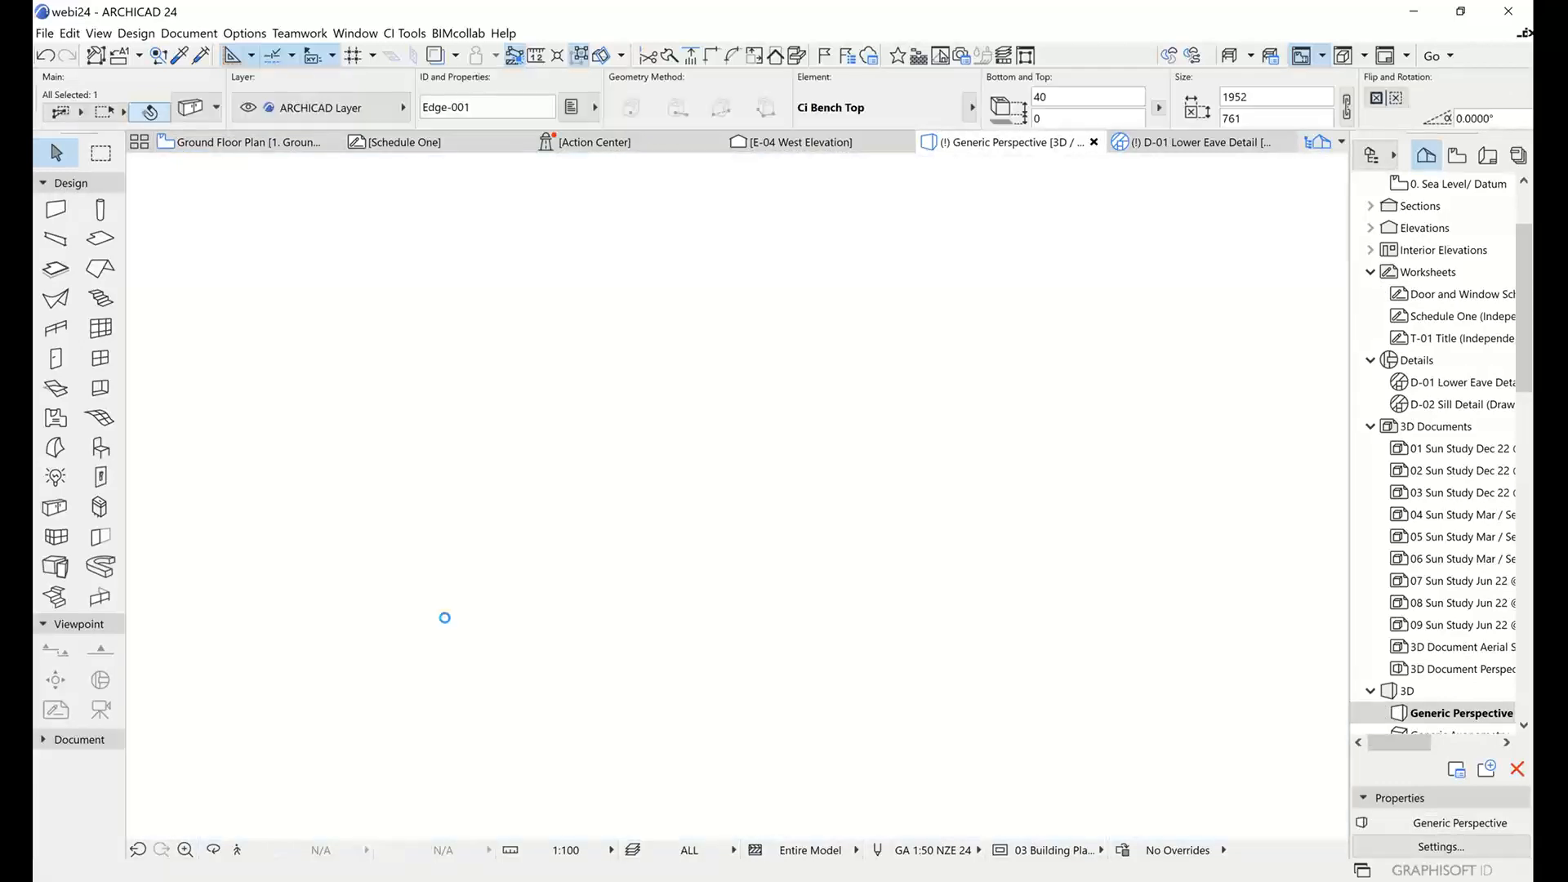
shift+middle_drag(445, 618, 640, 566)
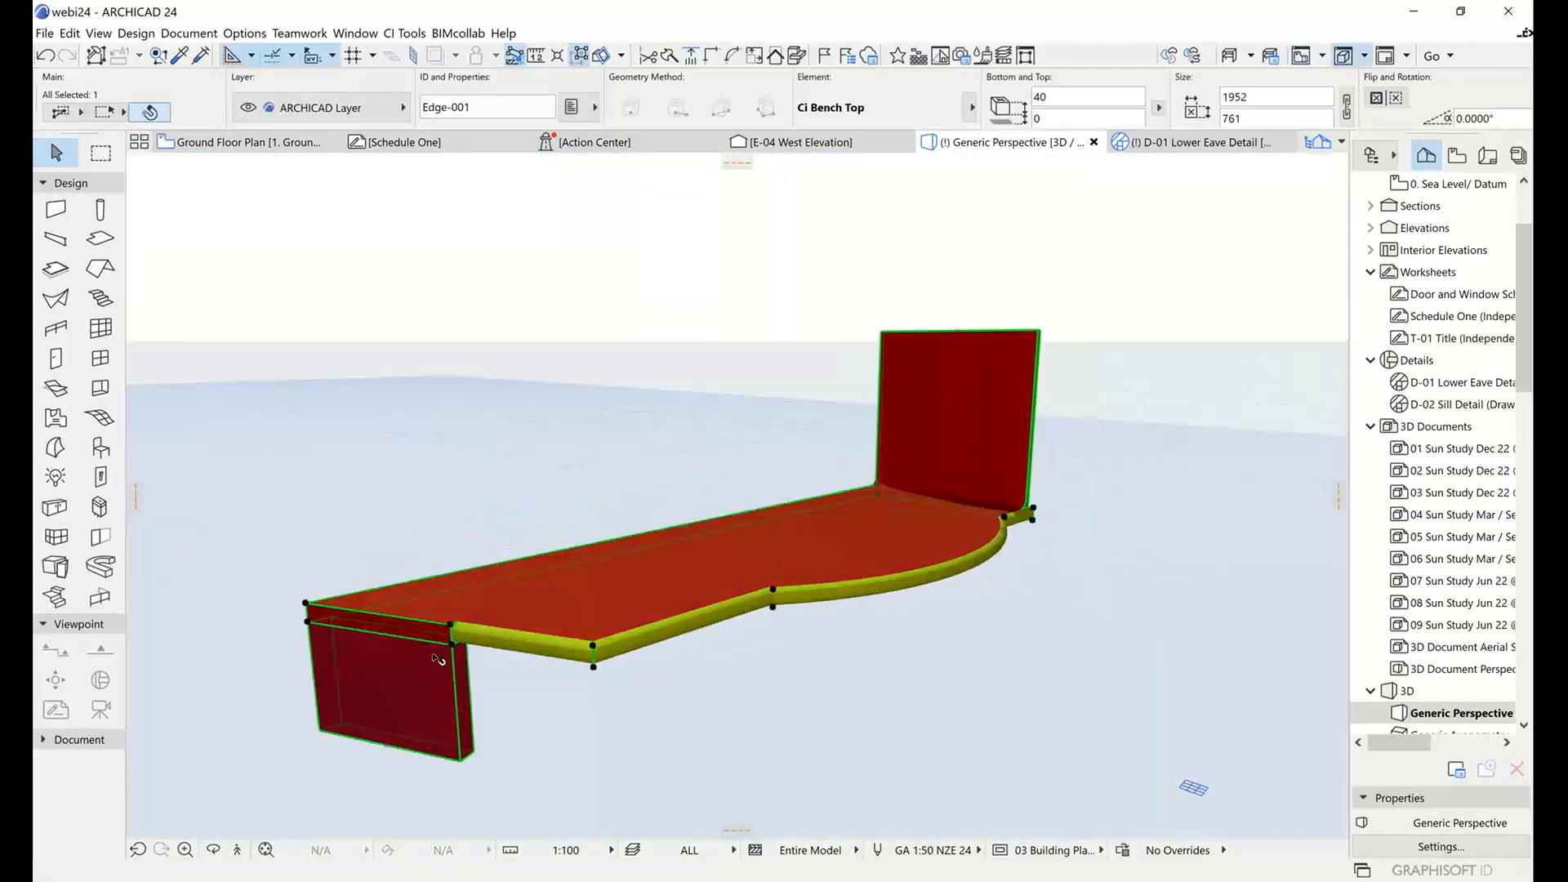
shift+middle_drag(437, 659, 444, 728)
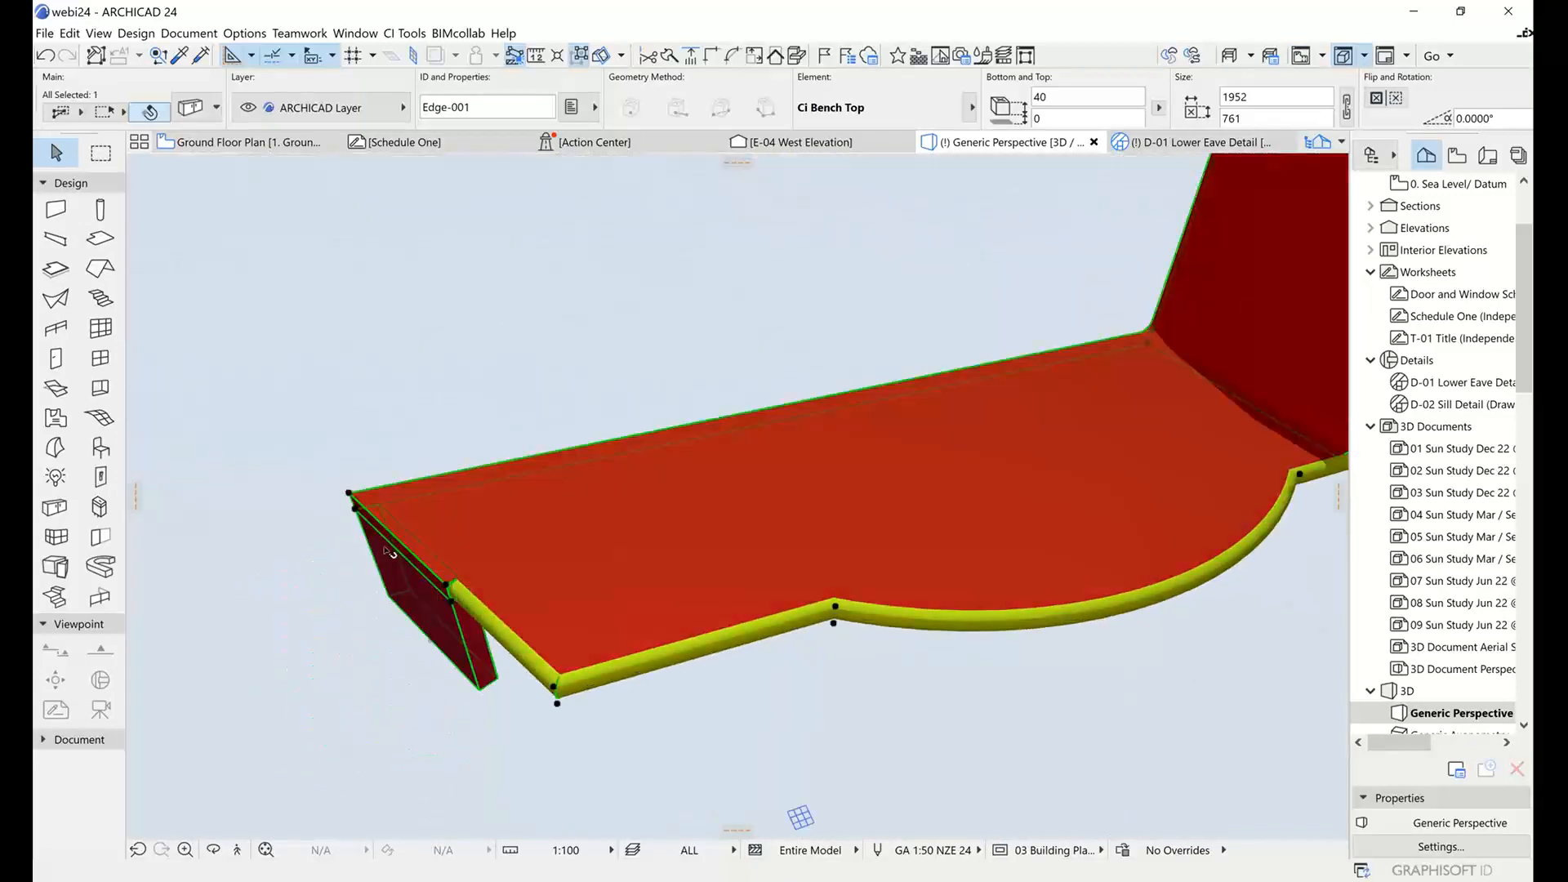
shift+middle_drag(461, 655, 582, 565)
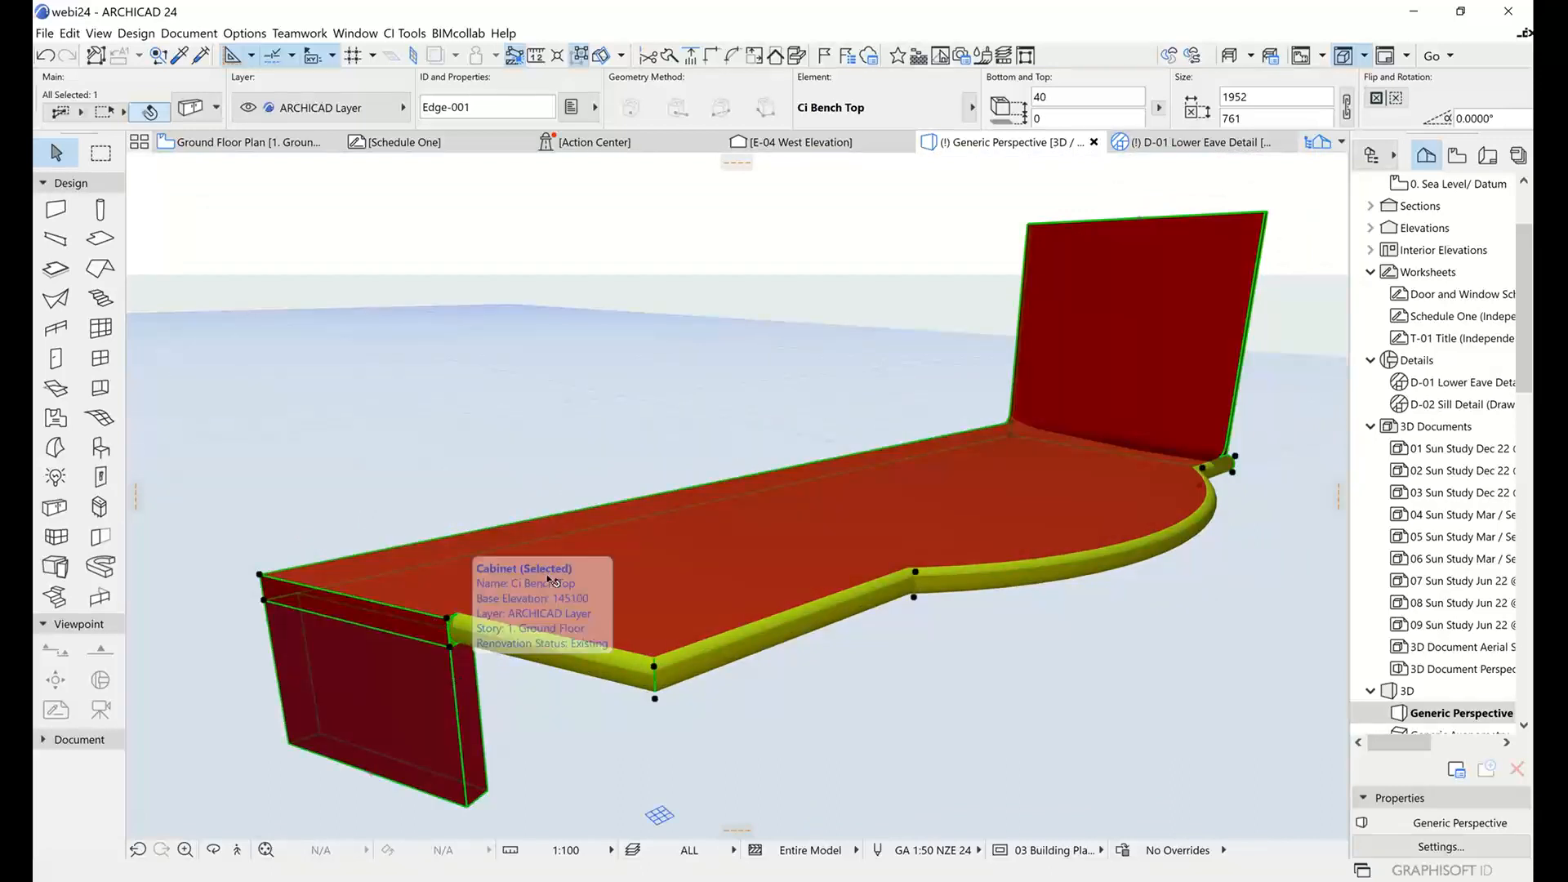
shift+middle_drag(924, 469, 751, 538)
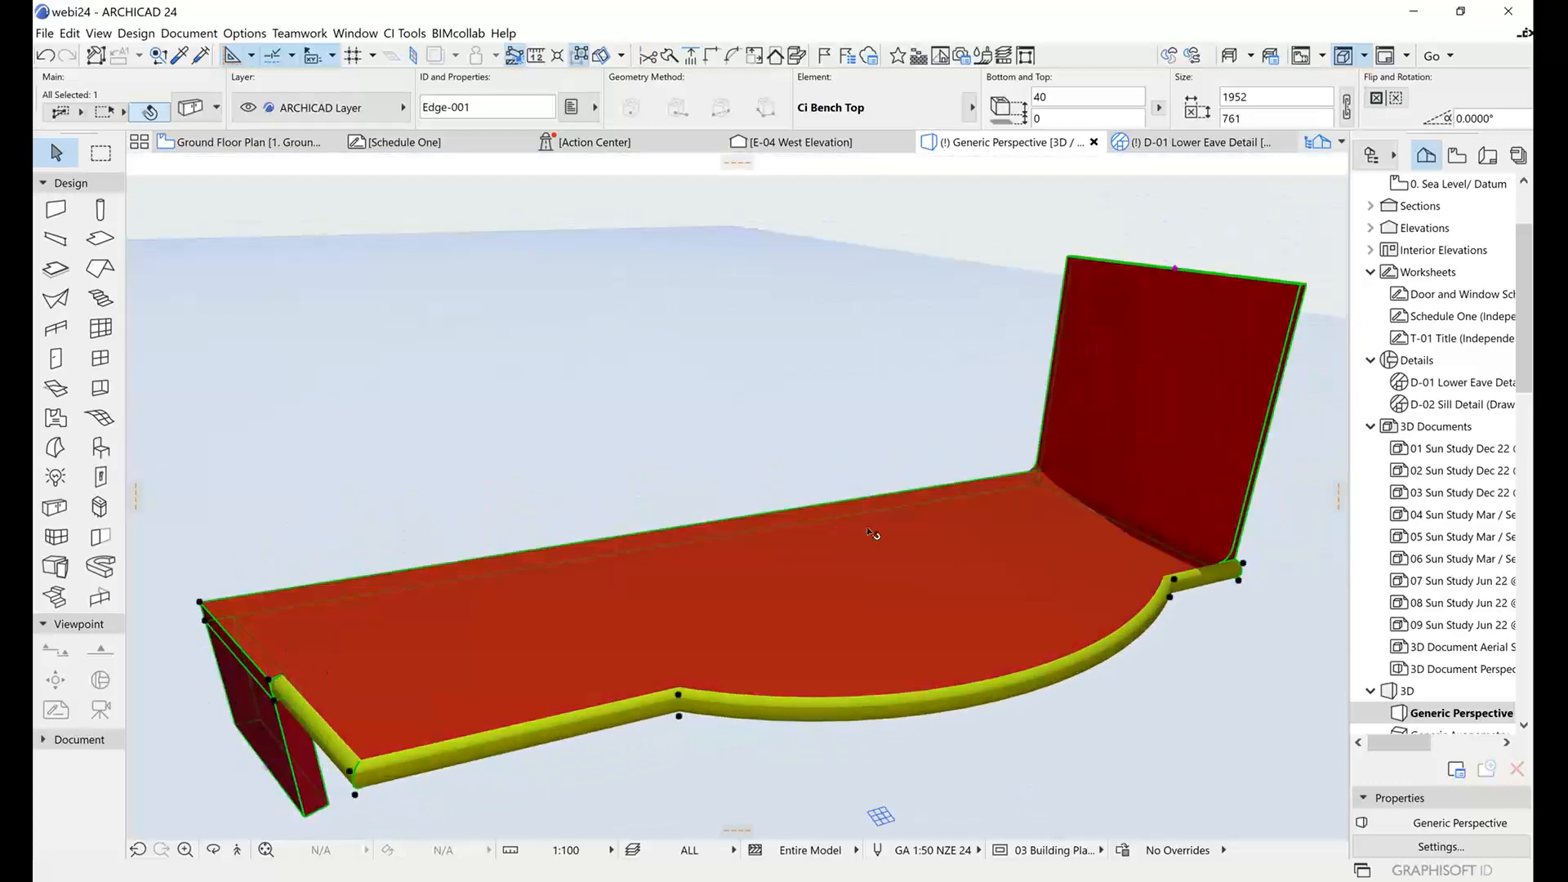
shift+middle_drag(1089, 541, 665, 619)
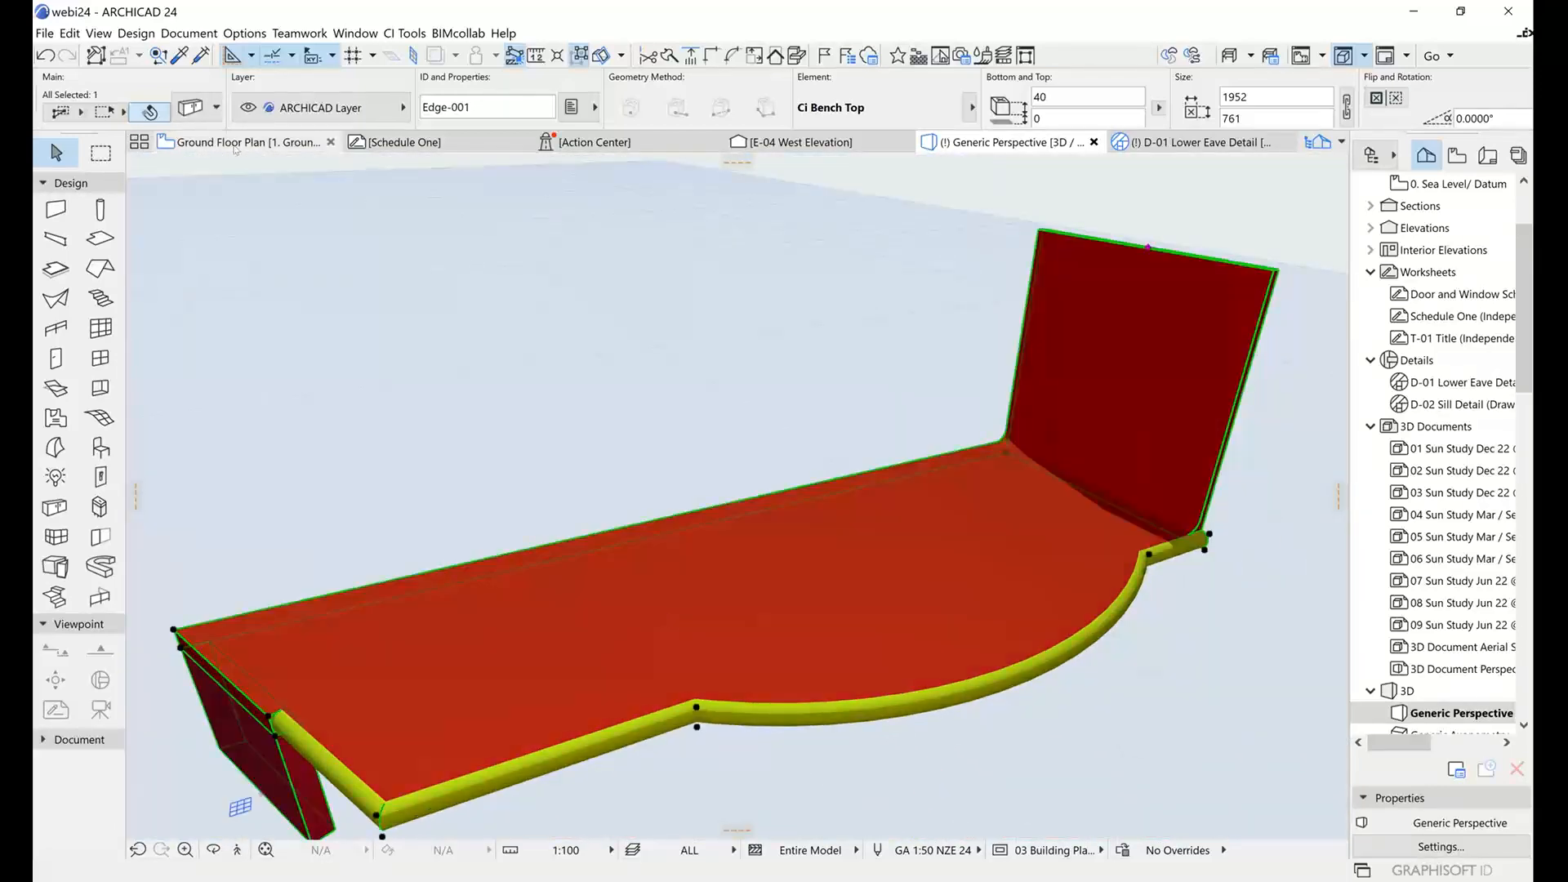
mouse_move(234, 148)
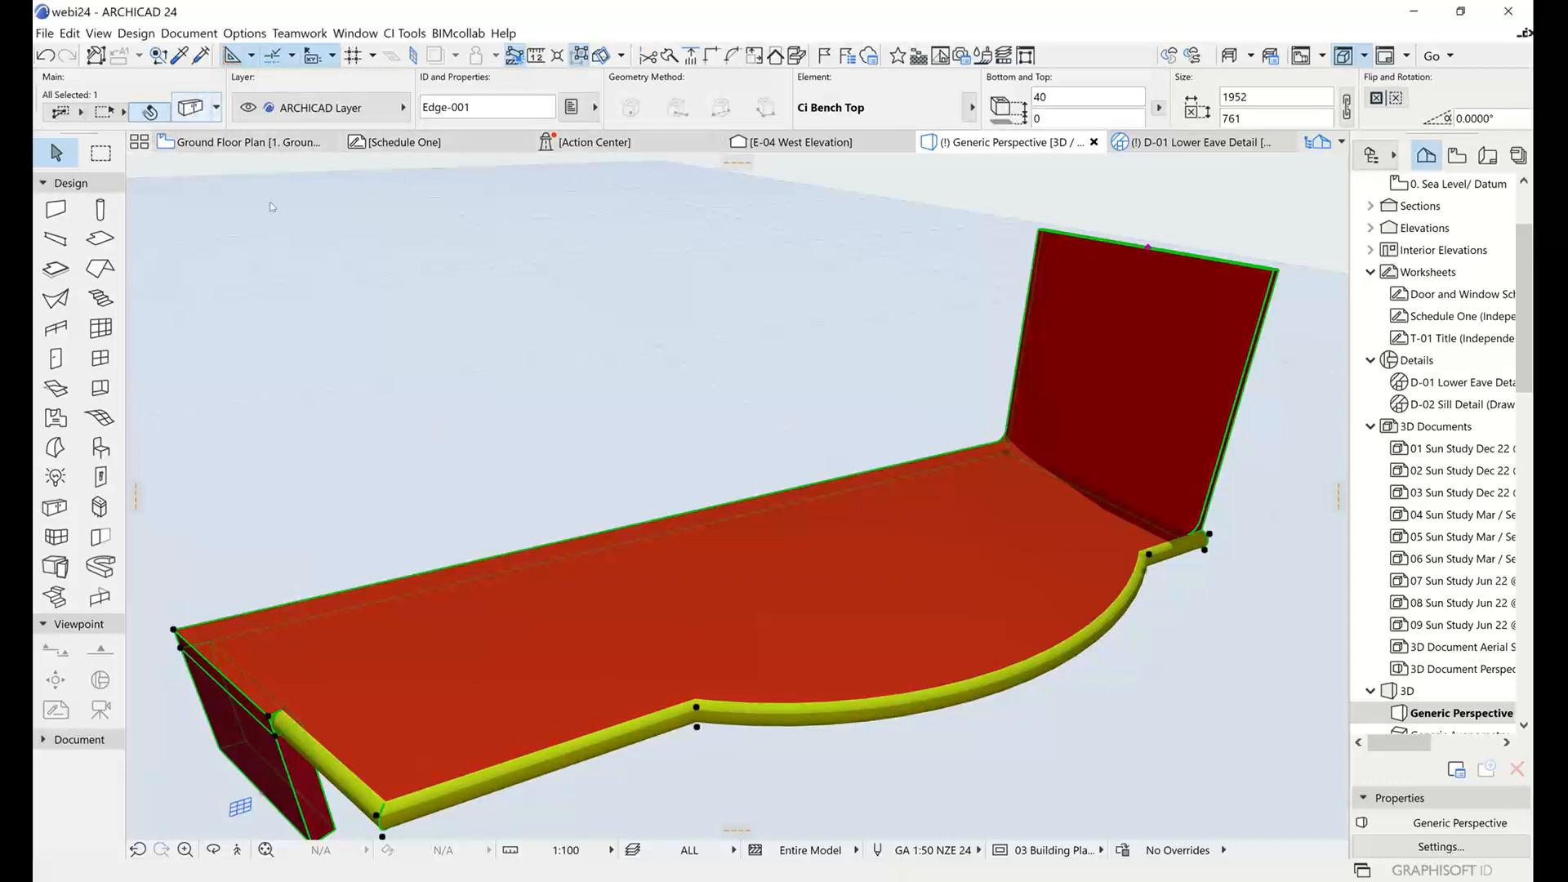
Open the selected bench top's settings and try the Chamfered and Filleted nosing profiles.
key(ctrl+t)
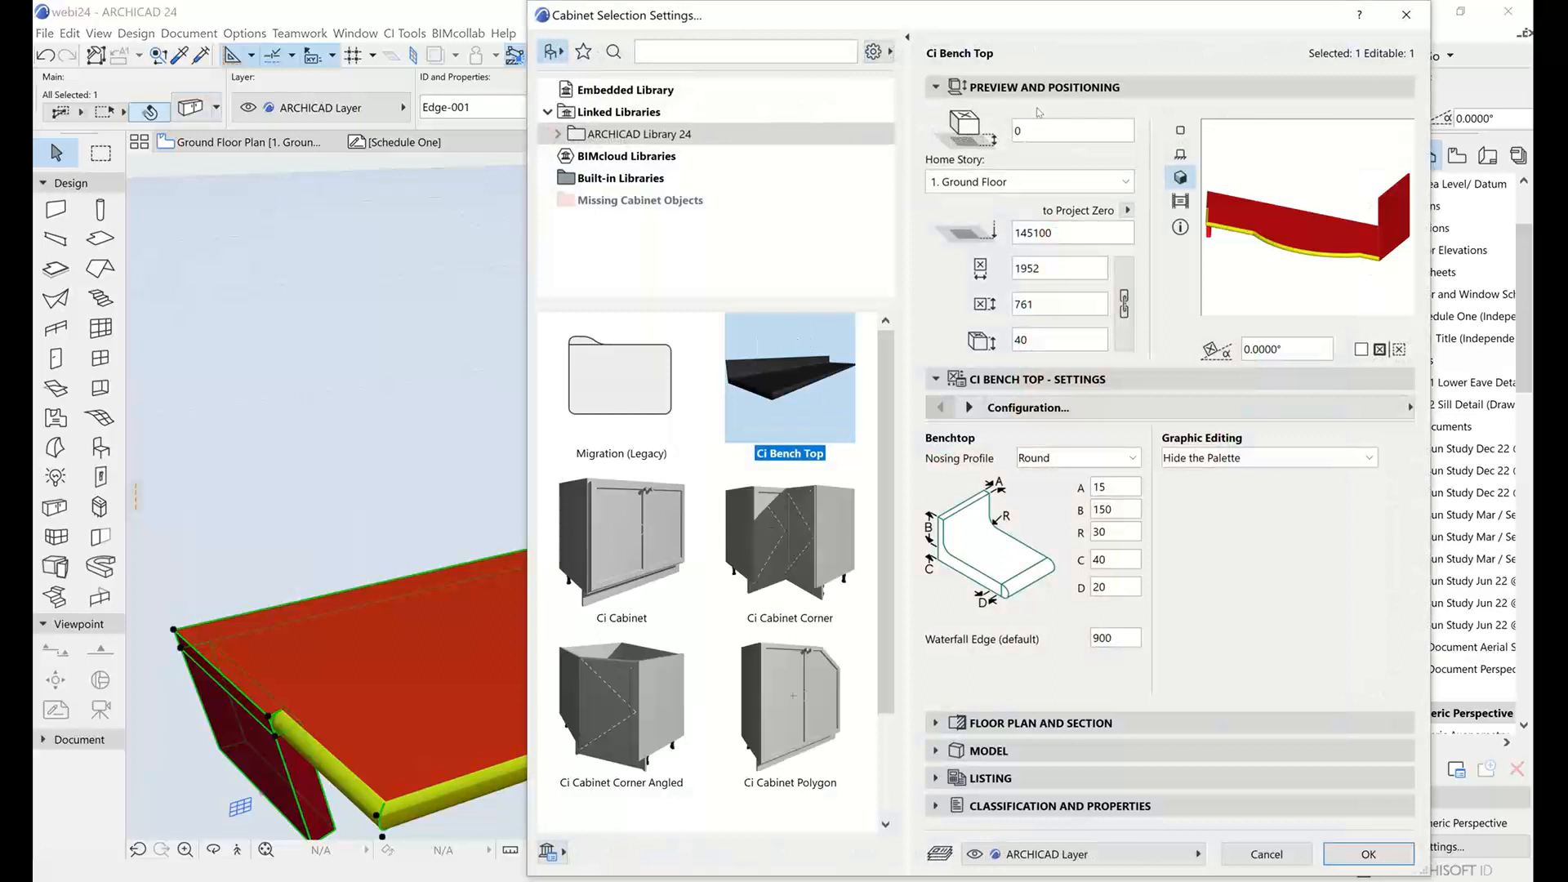
click(1076, 458)
click(1065, 514)
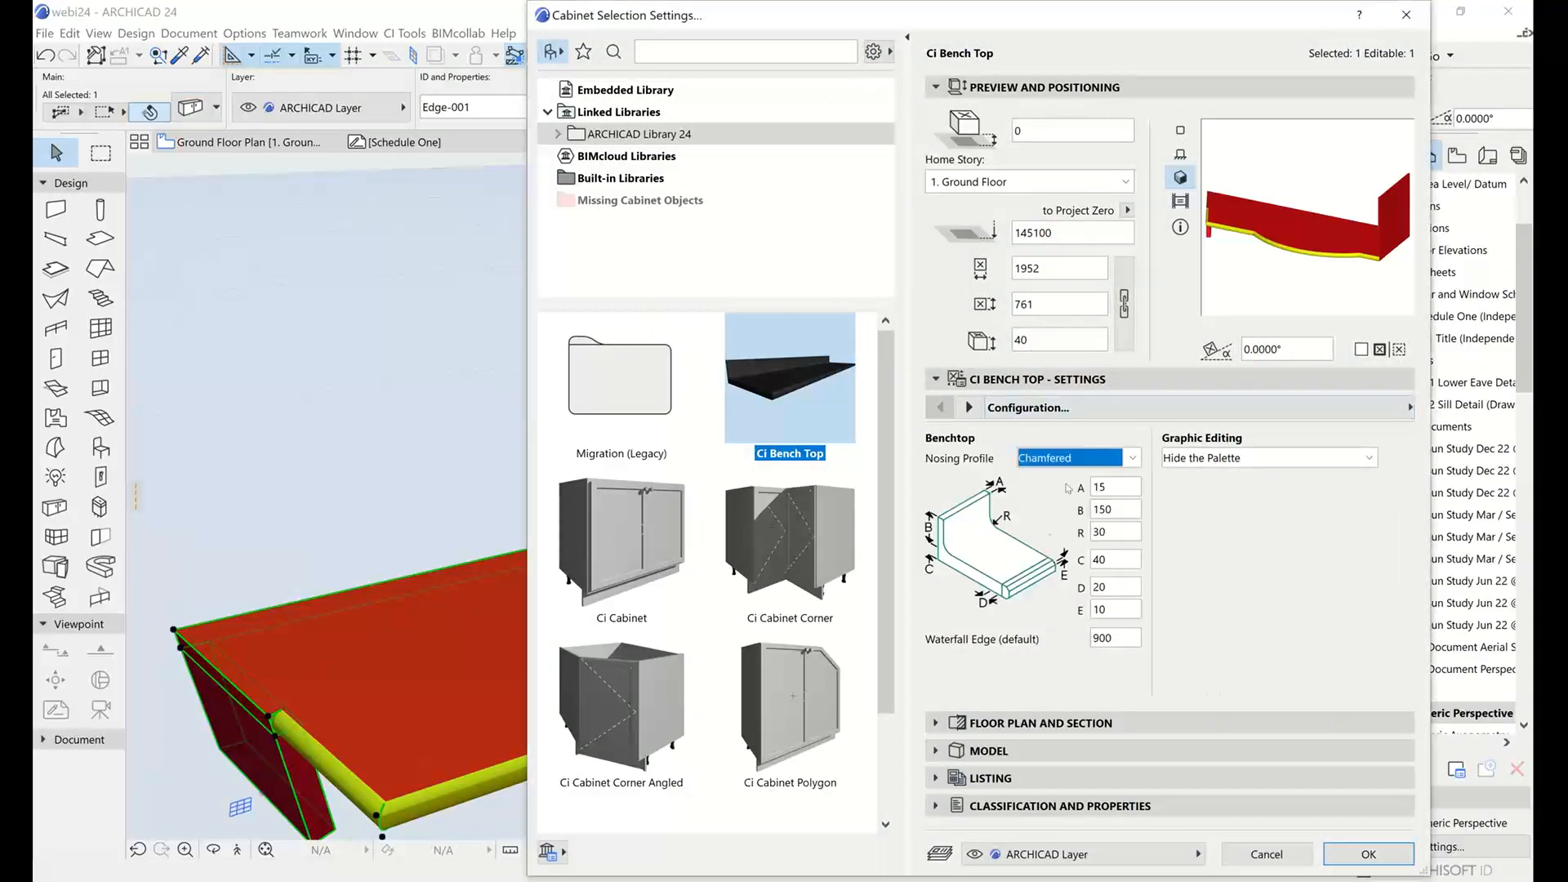
click(1066, 459)
click(1057, 531)
Switch the bench top's nosing to Custom Profile and assign the Plaster Cornice/Coving profile.
click(1078, 457)
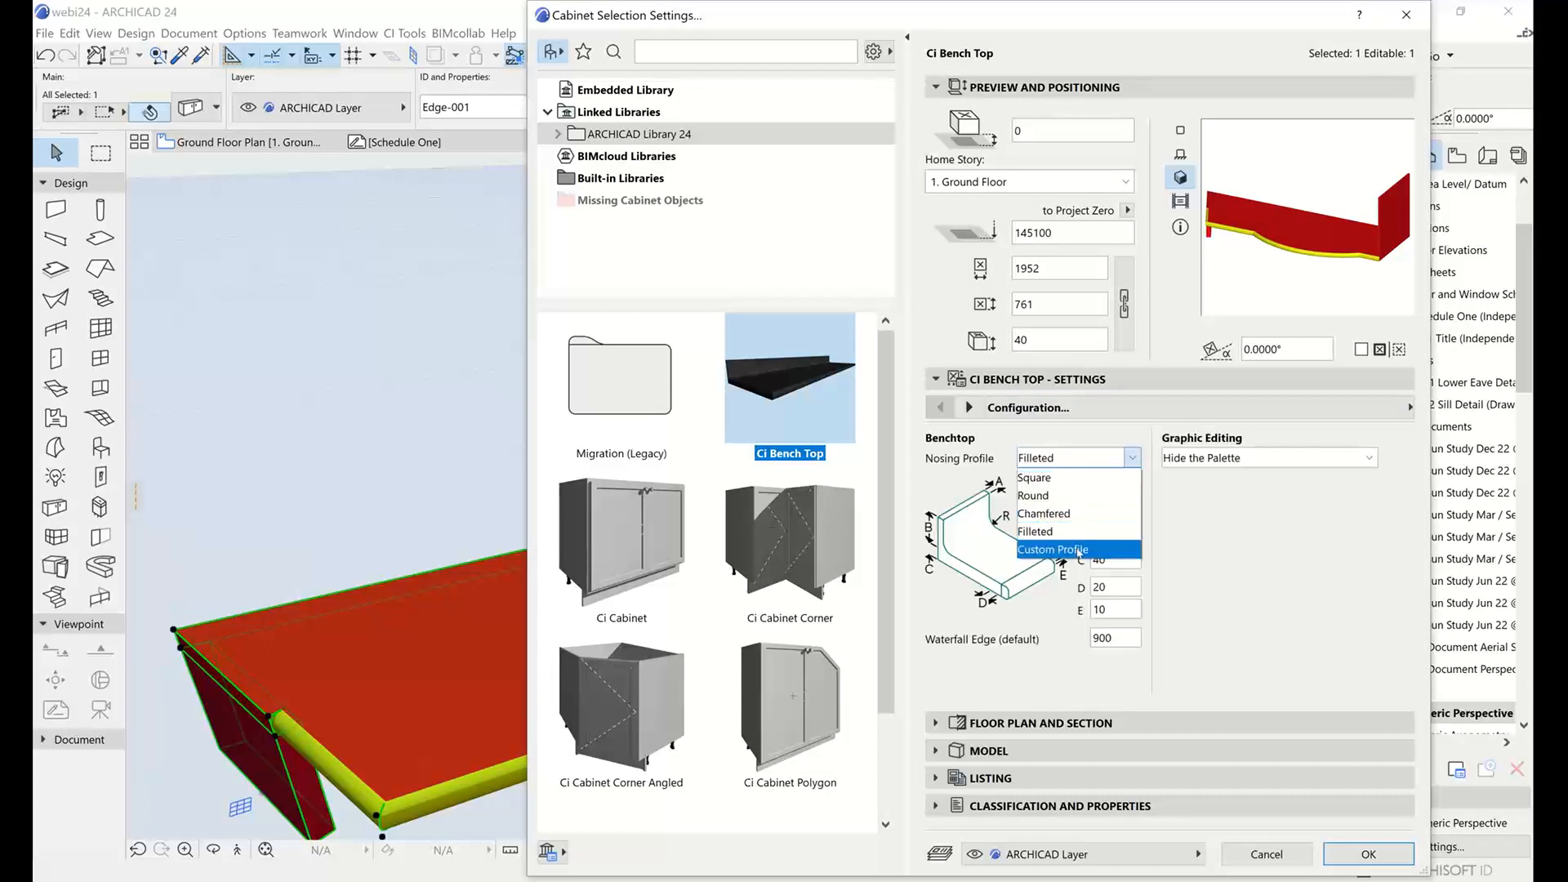
click(1054, 543)
click(1076, 483)
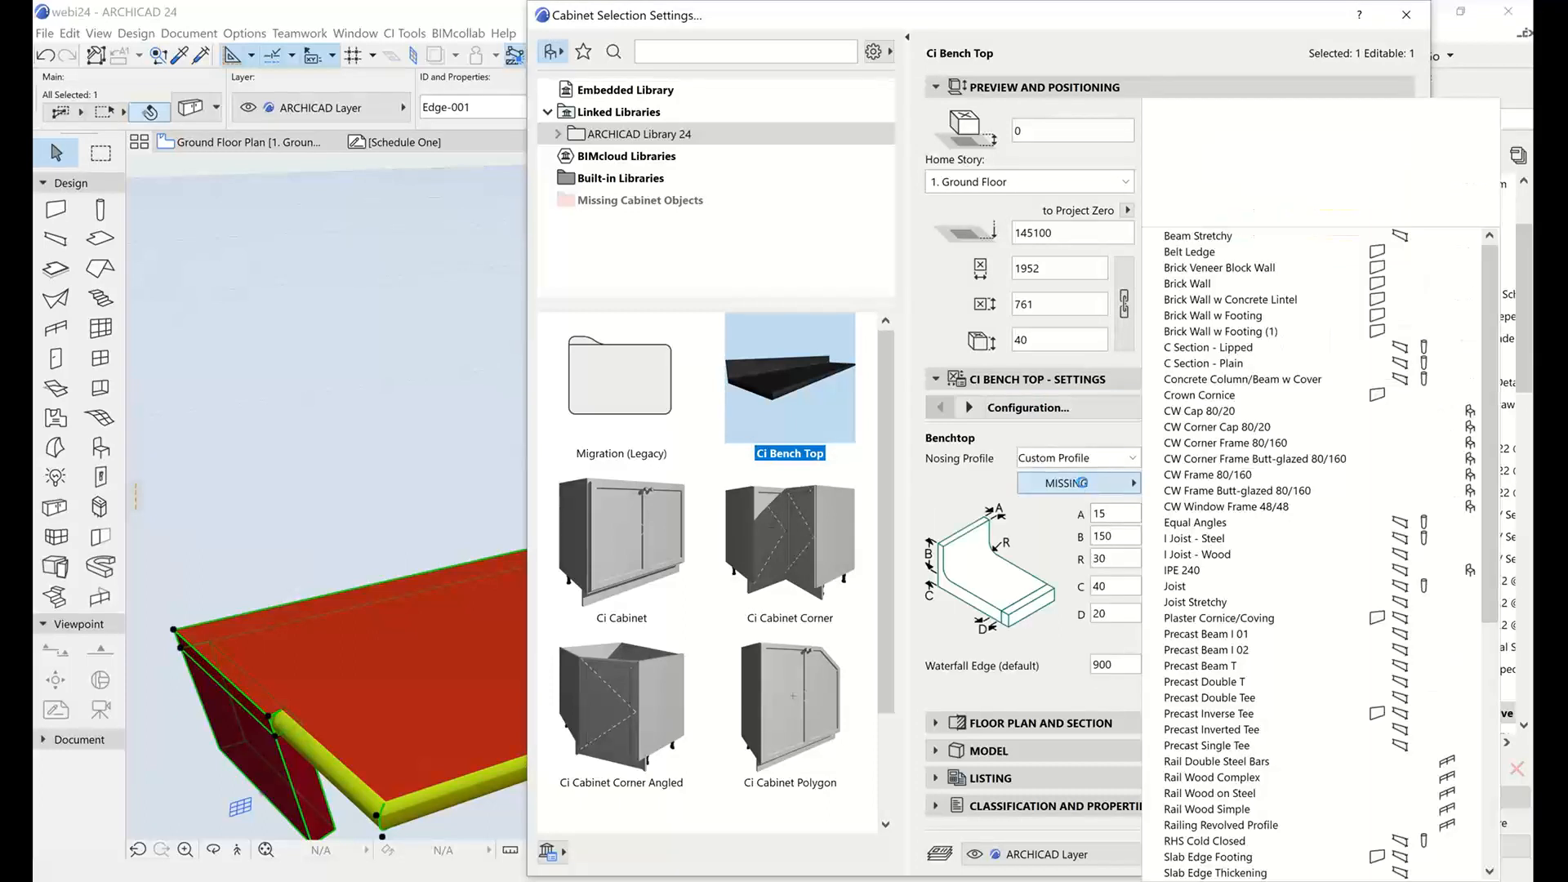
click(1084, 484)
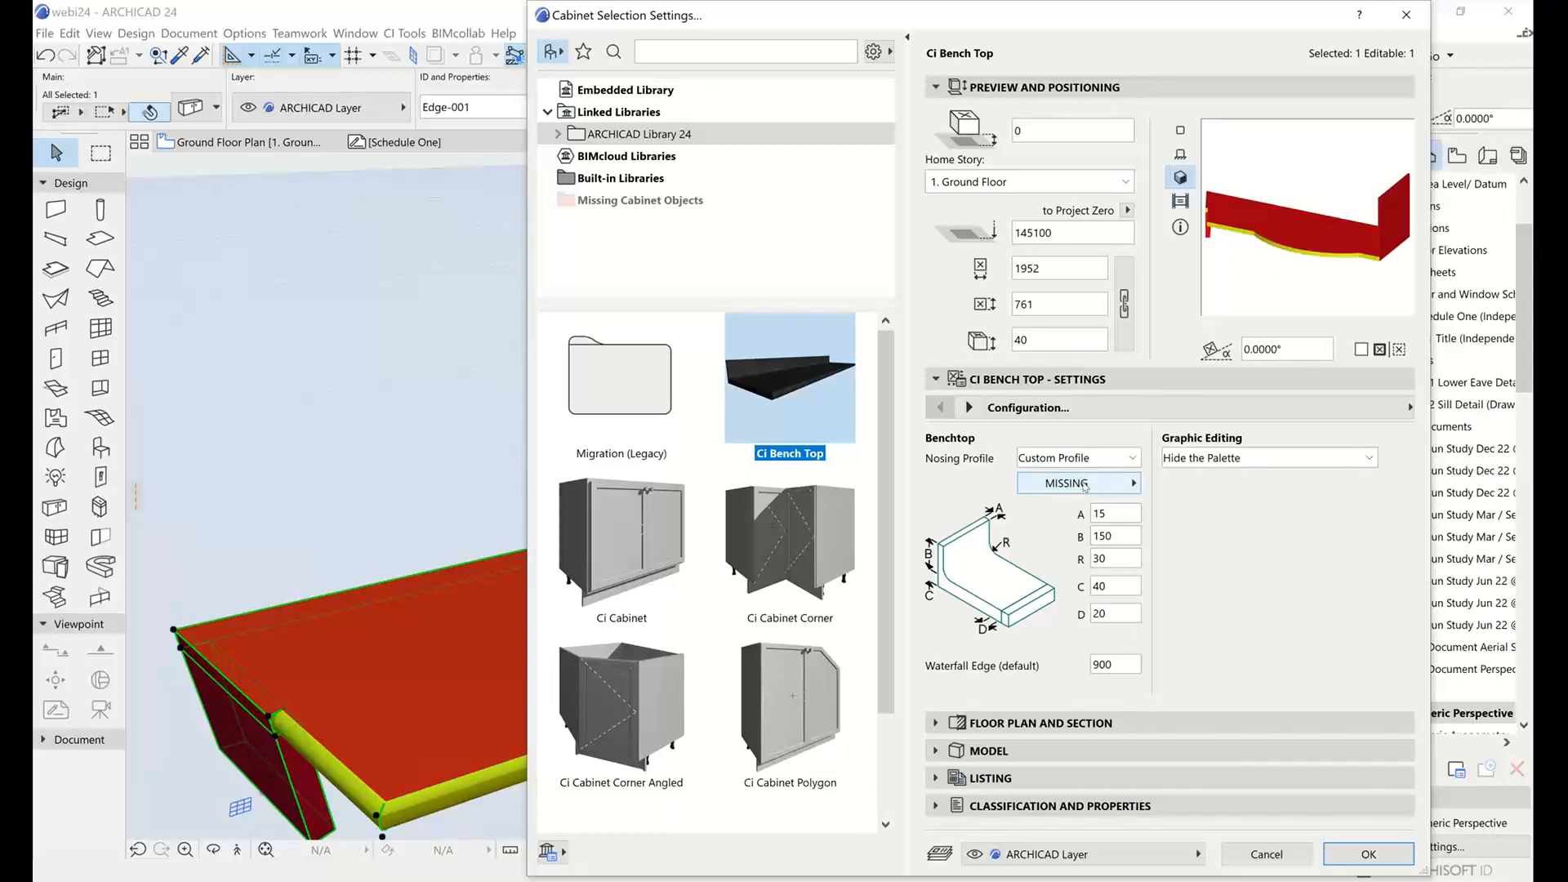
click(1083, 485)
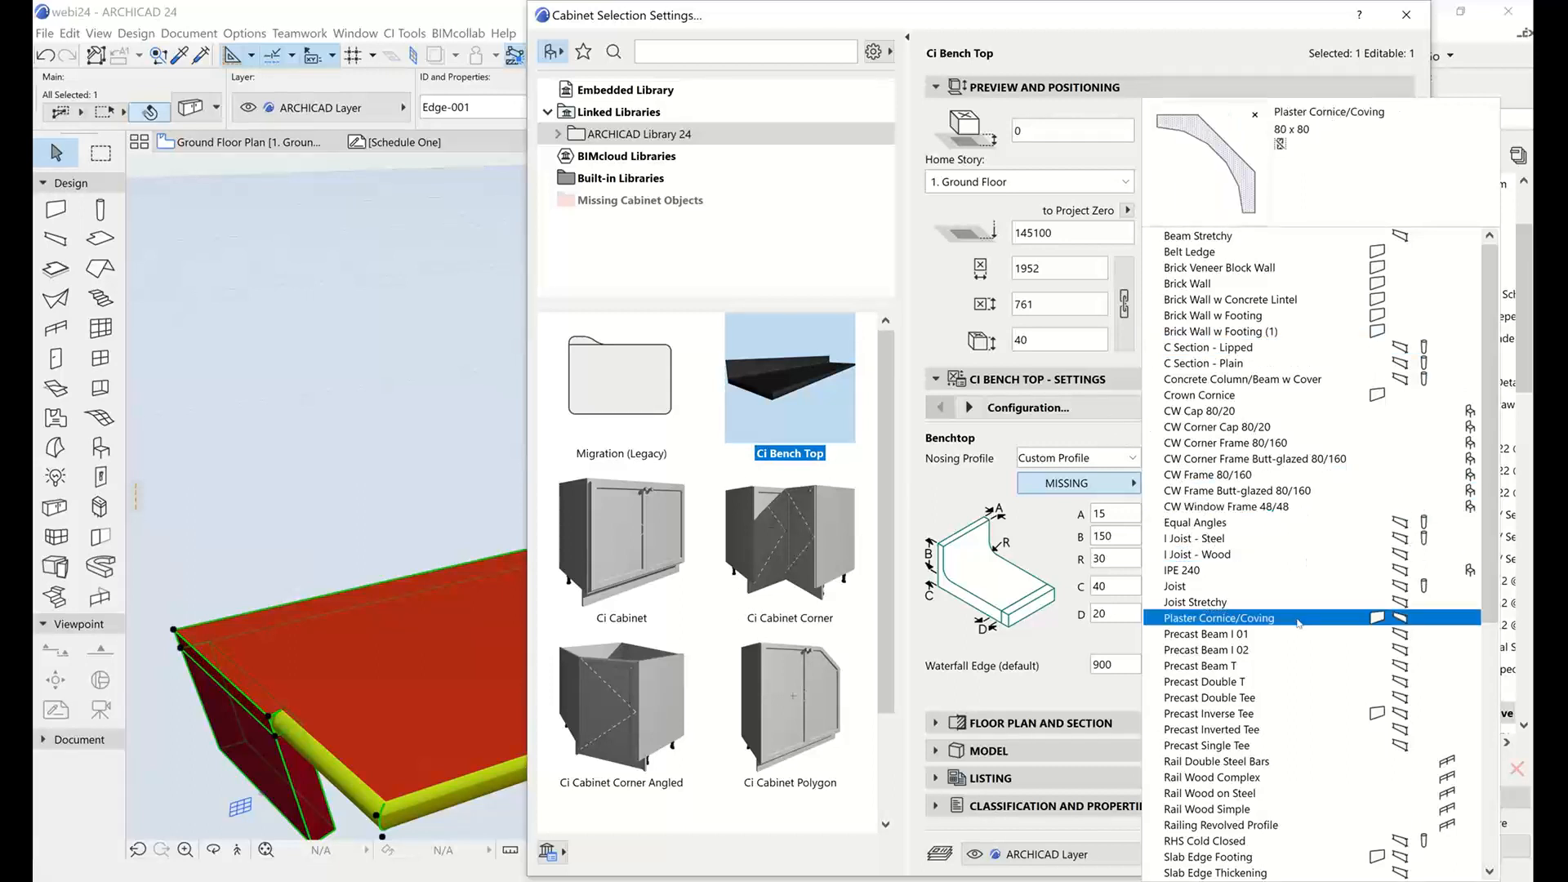
click(1246, 618)
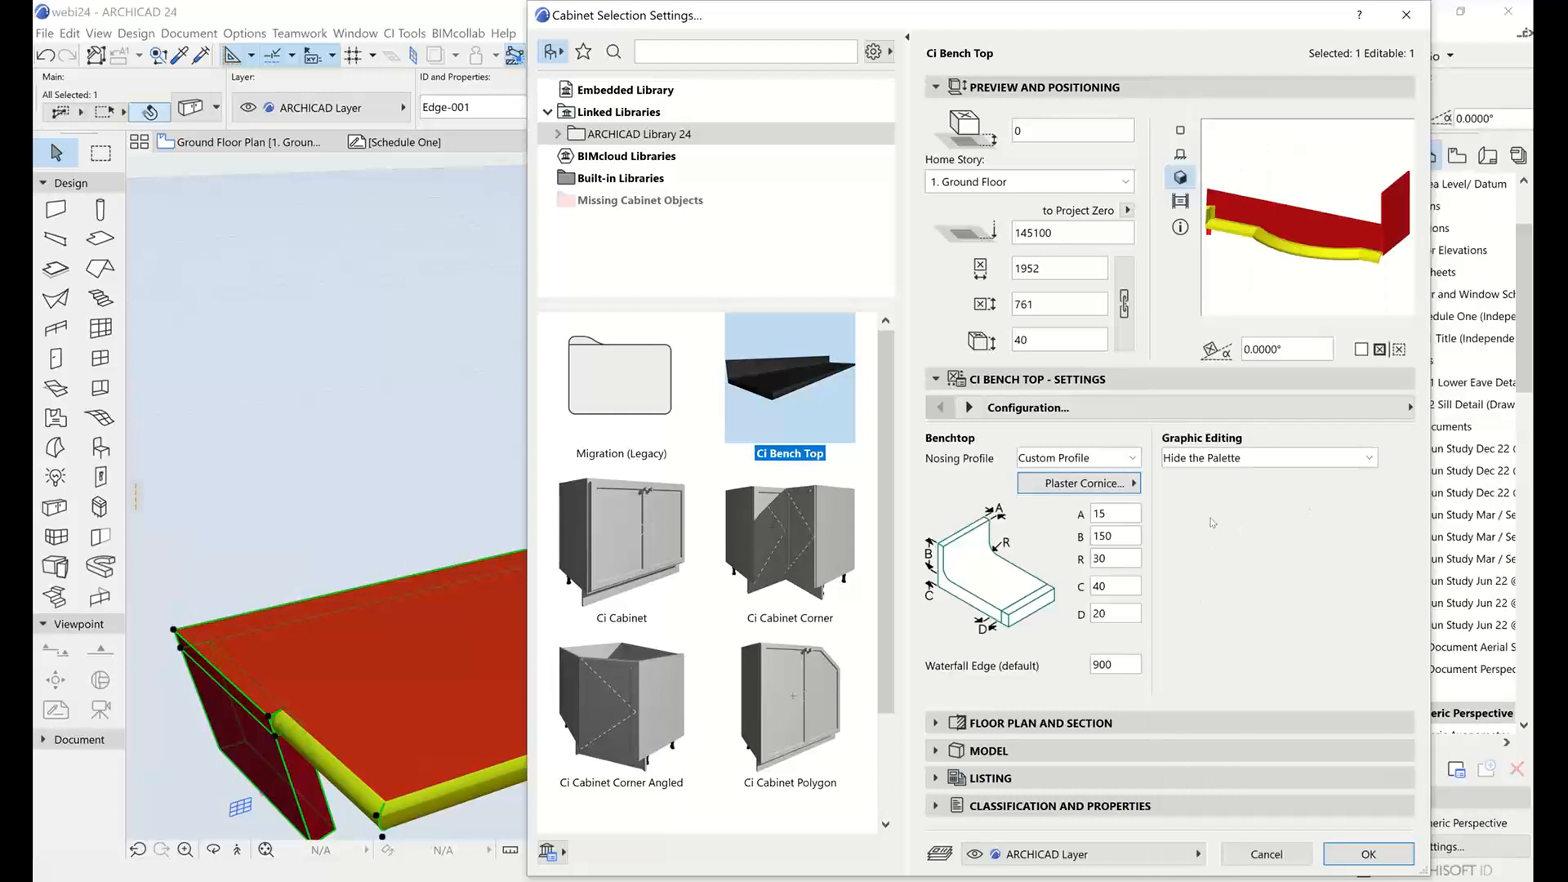
Change the bench top's custom nosing profile to Precast Inverse Tee.
click(1084, 483)
click(743, 91)
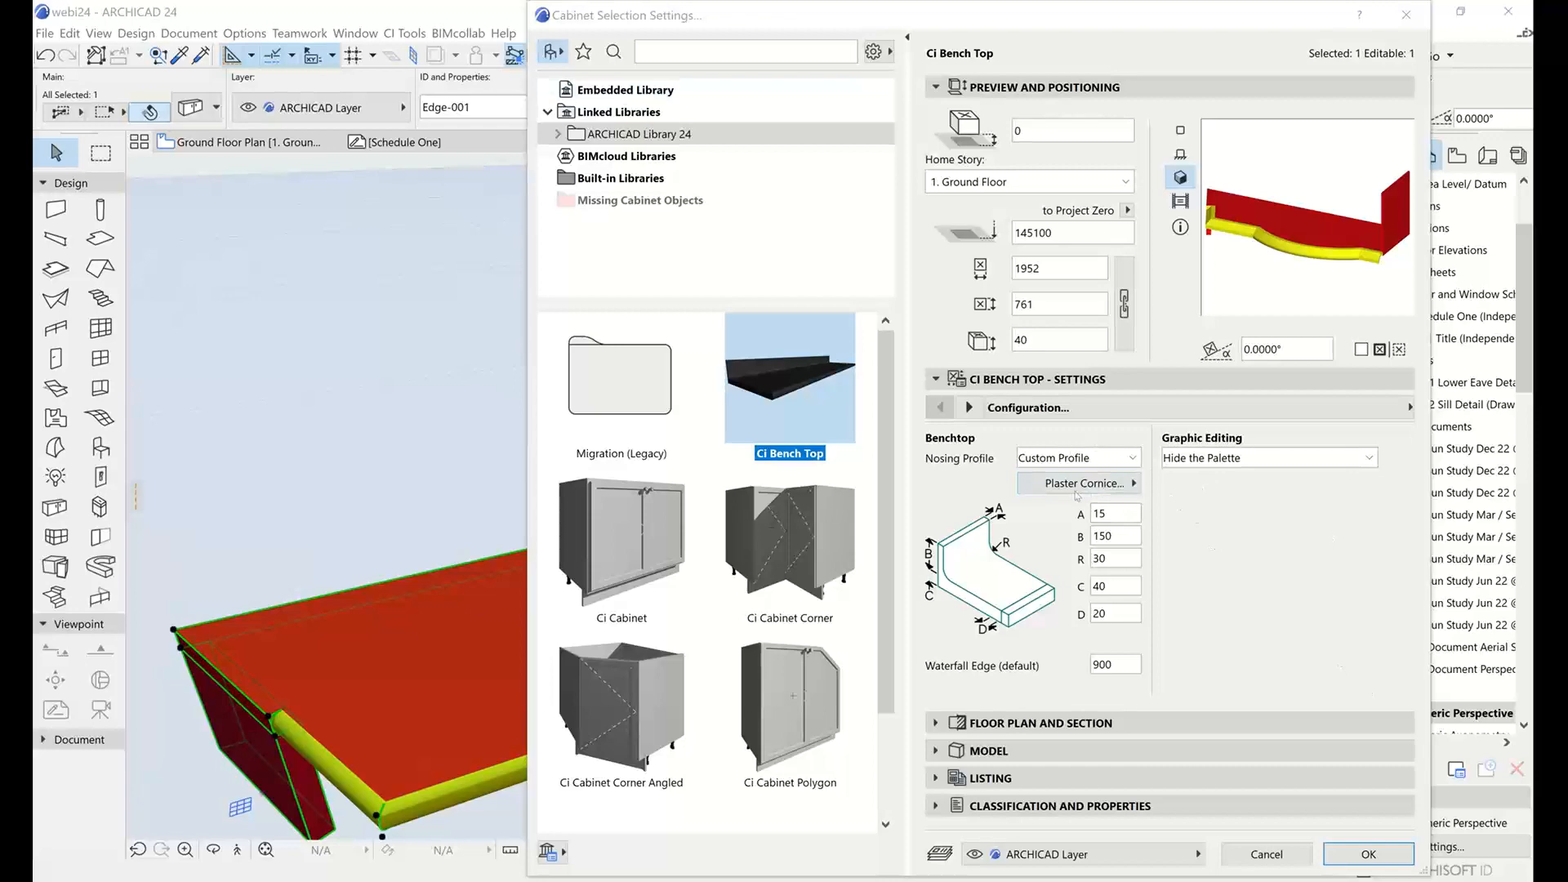
click(1076, 485)
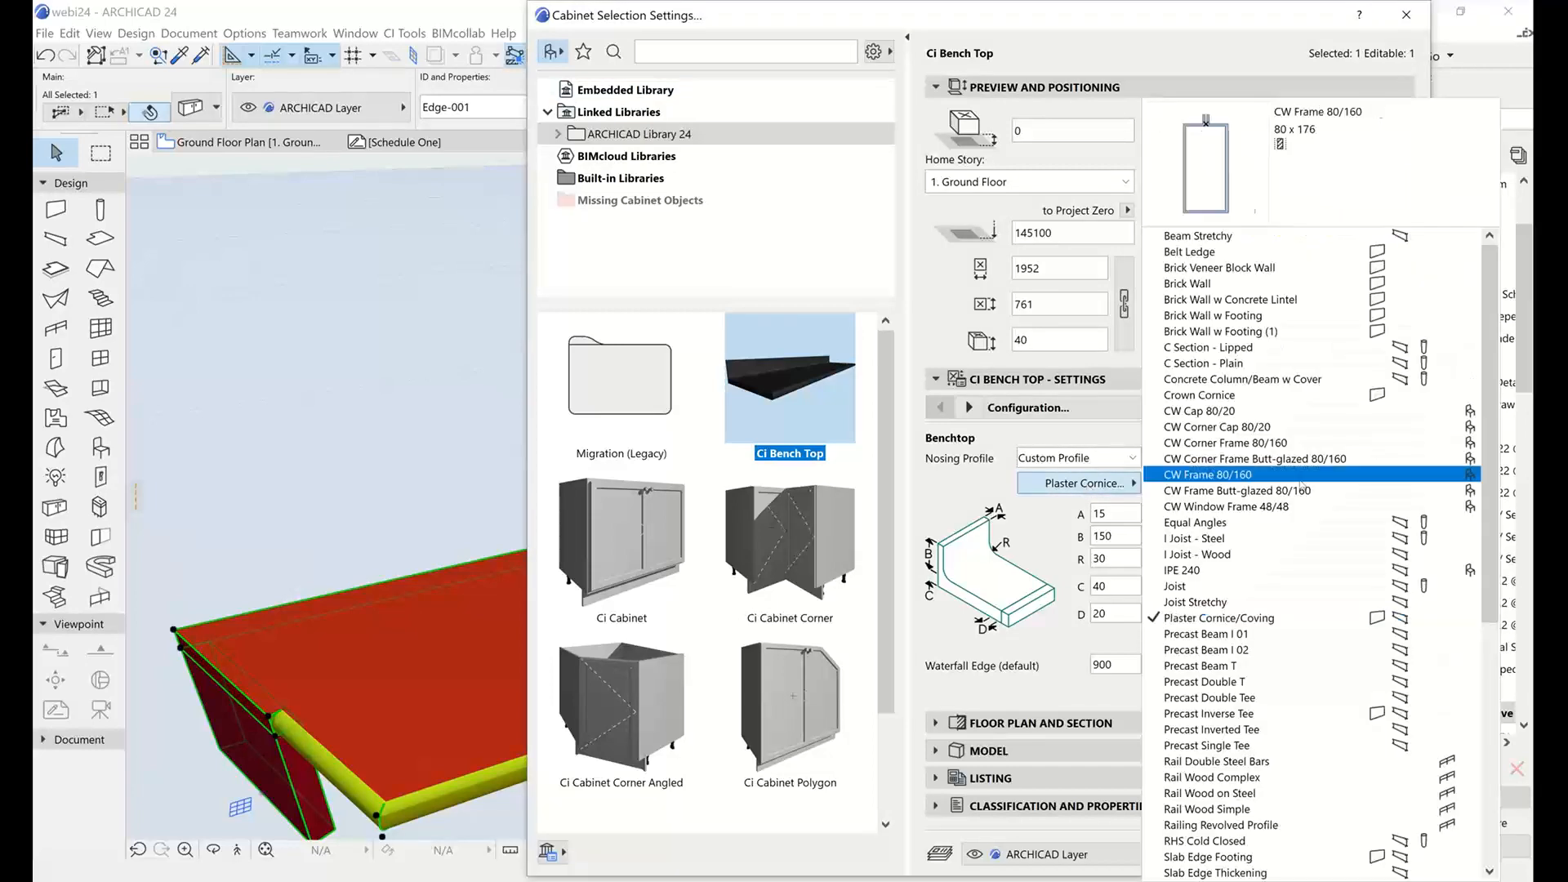
click(1317, 715)
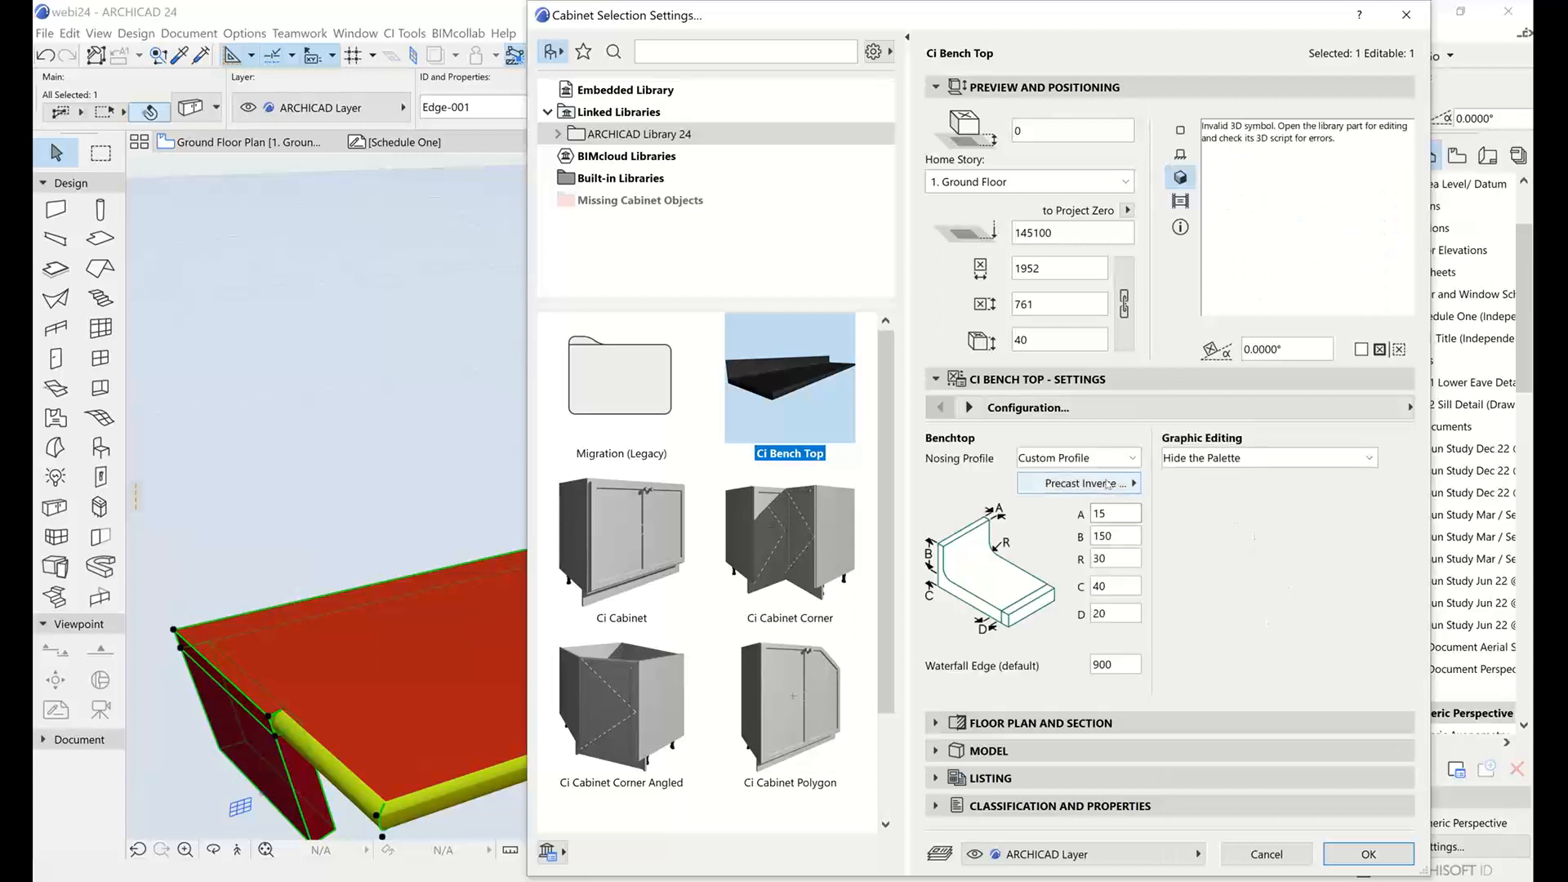
Try the I Joist - Wood profile for the bench top's custom nosing and apply Equal Angles instead.
click(1108, 483)
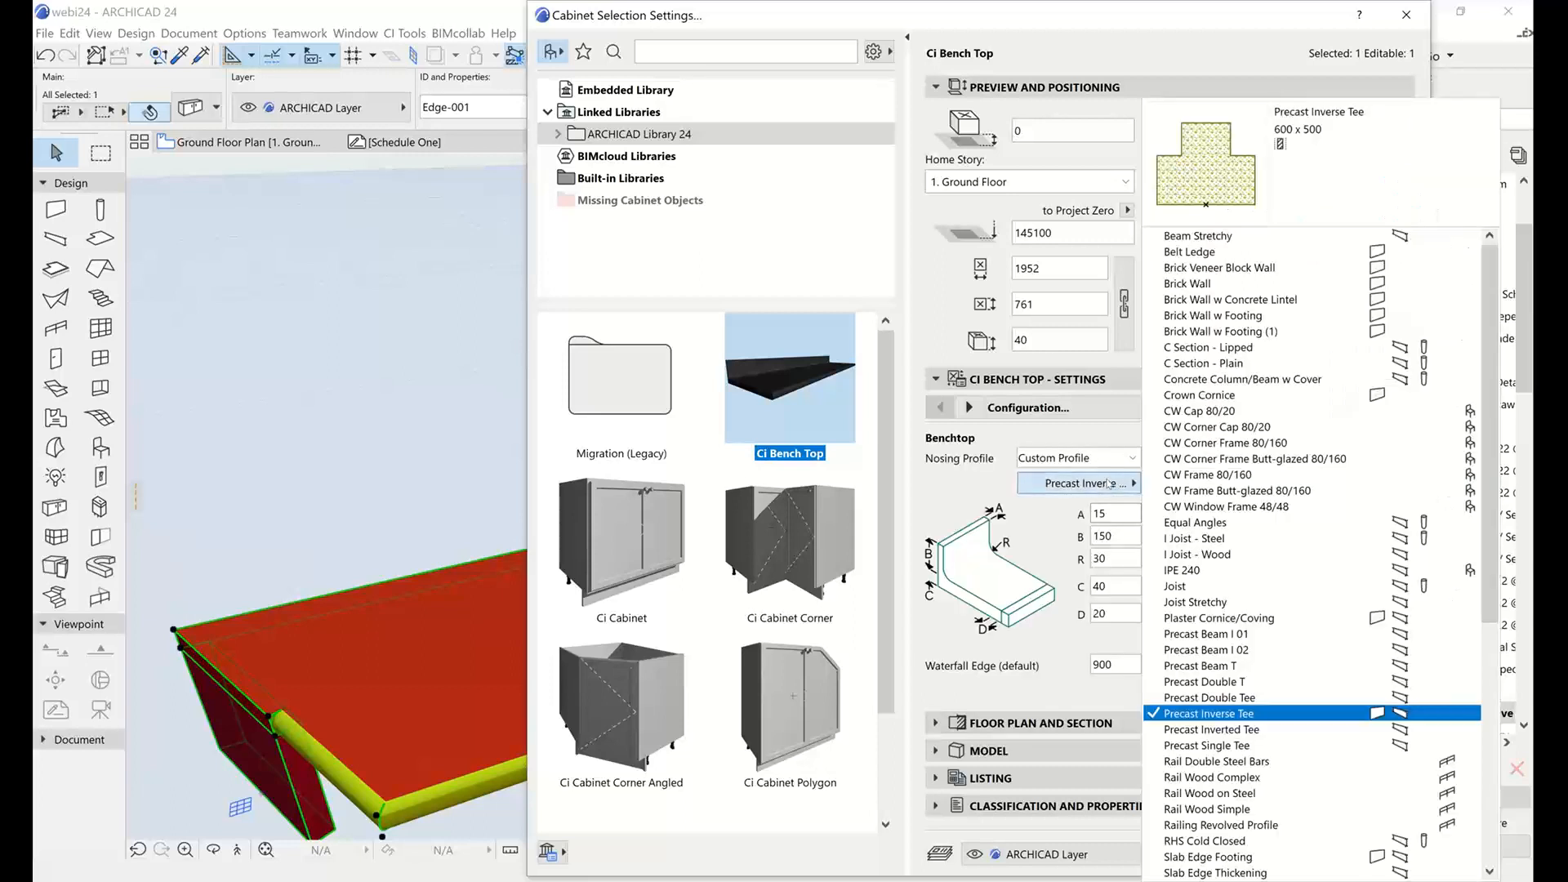
click(1281, 562)
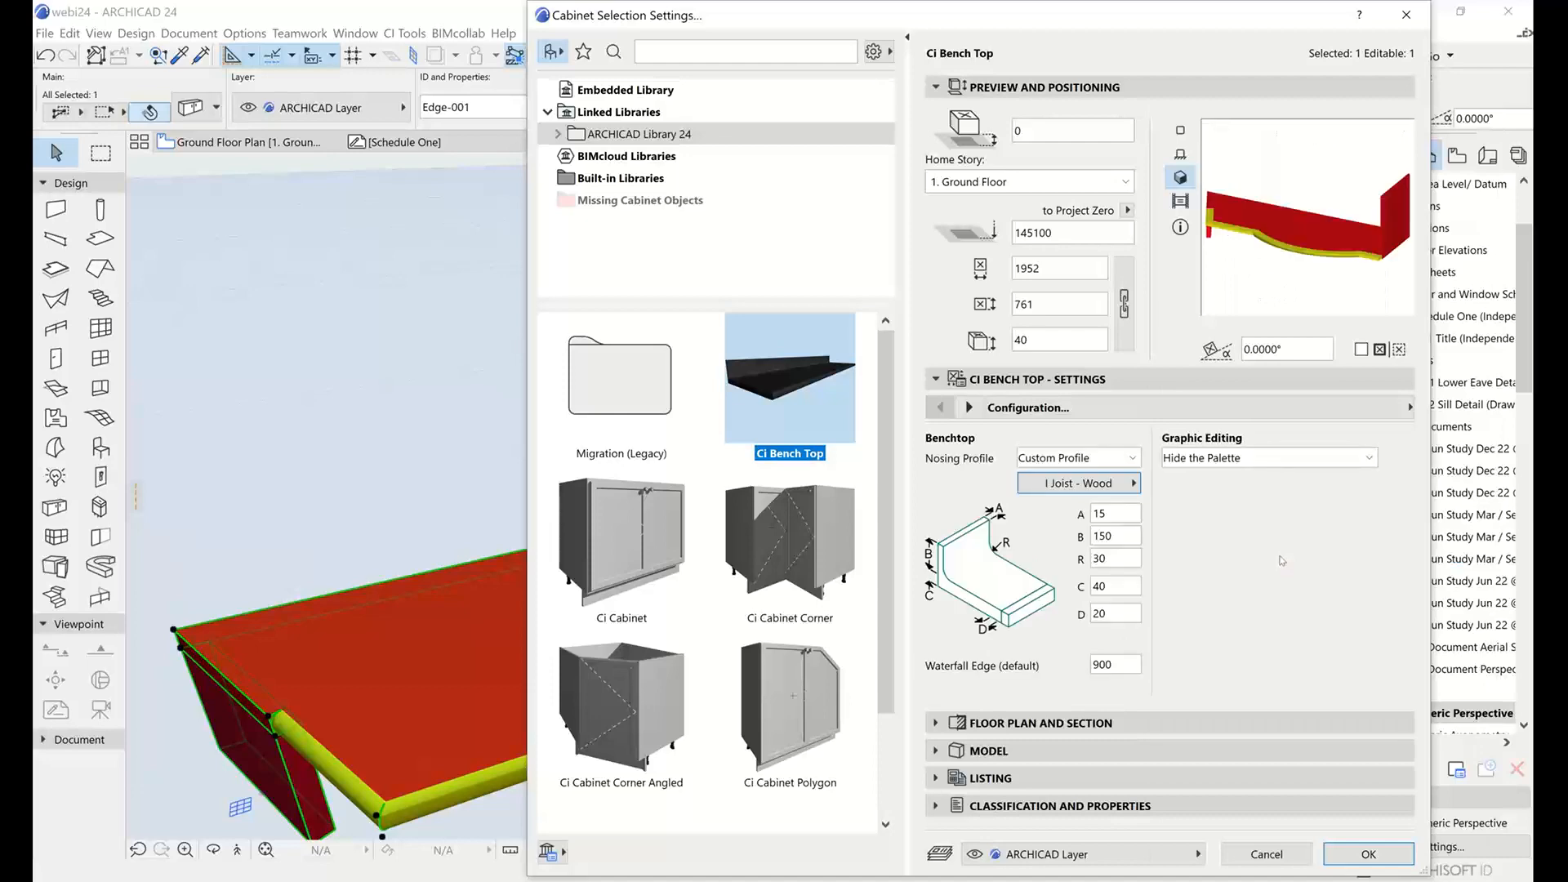
click(1103, 483)
click(1248, 522)
click(1368, 854)
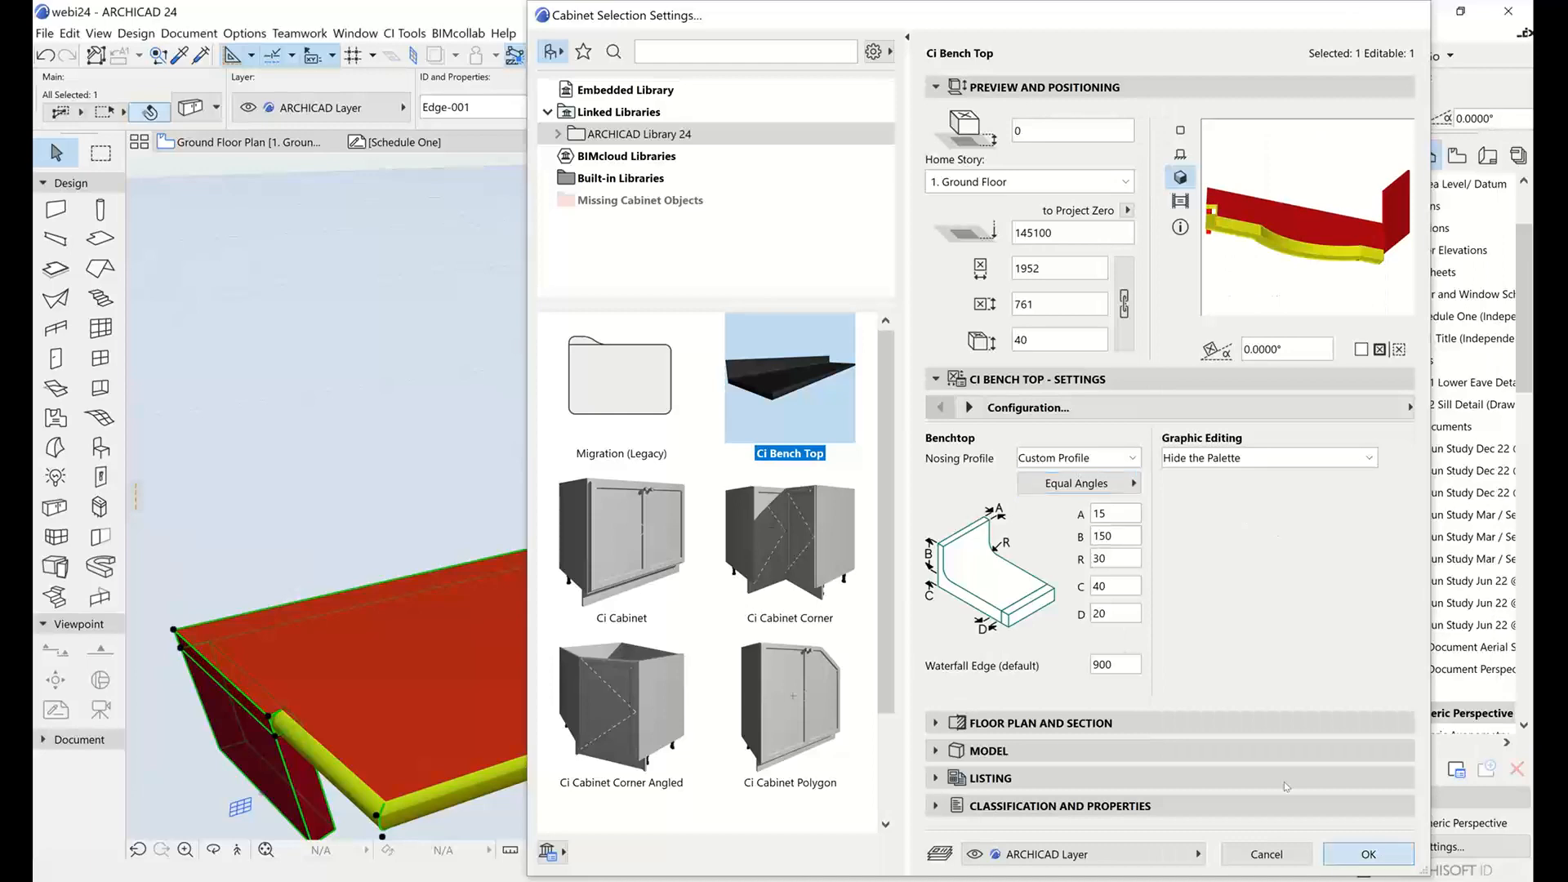
middle_drag(790, 572, 779, 611)
Open the Profile Manager, look through the available complex profiles and close it without changes.
click(256, 35)
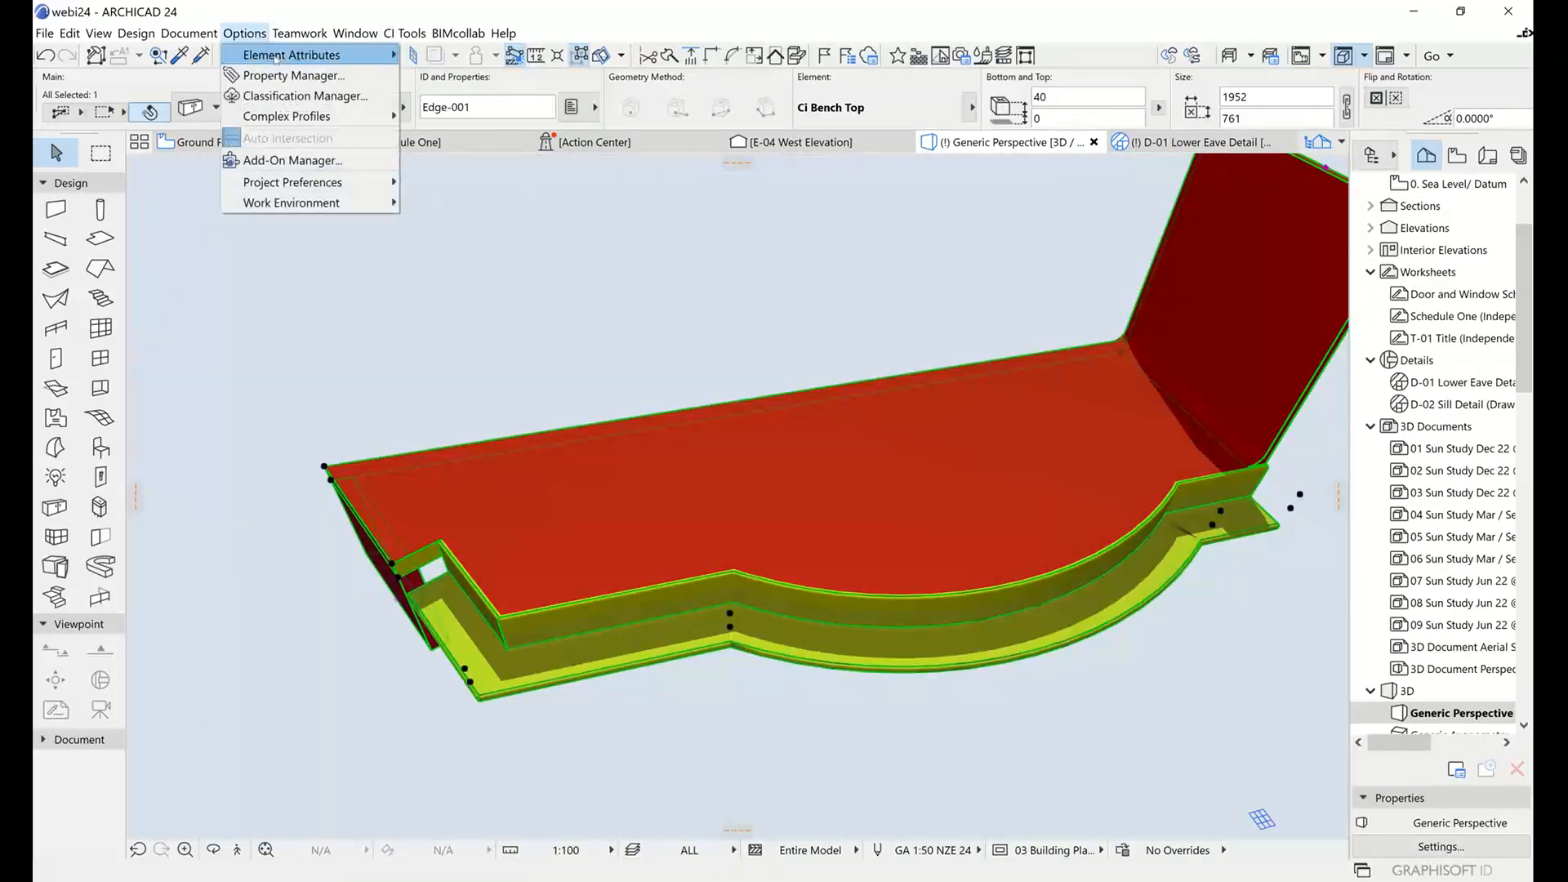
mouse_move(310, 55)
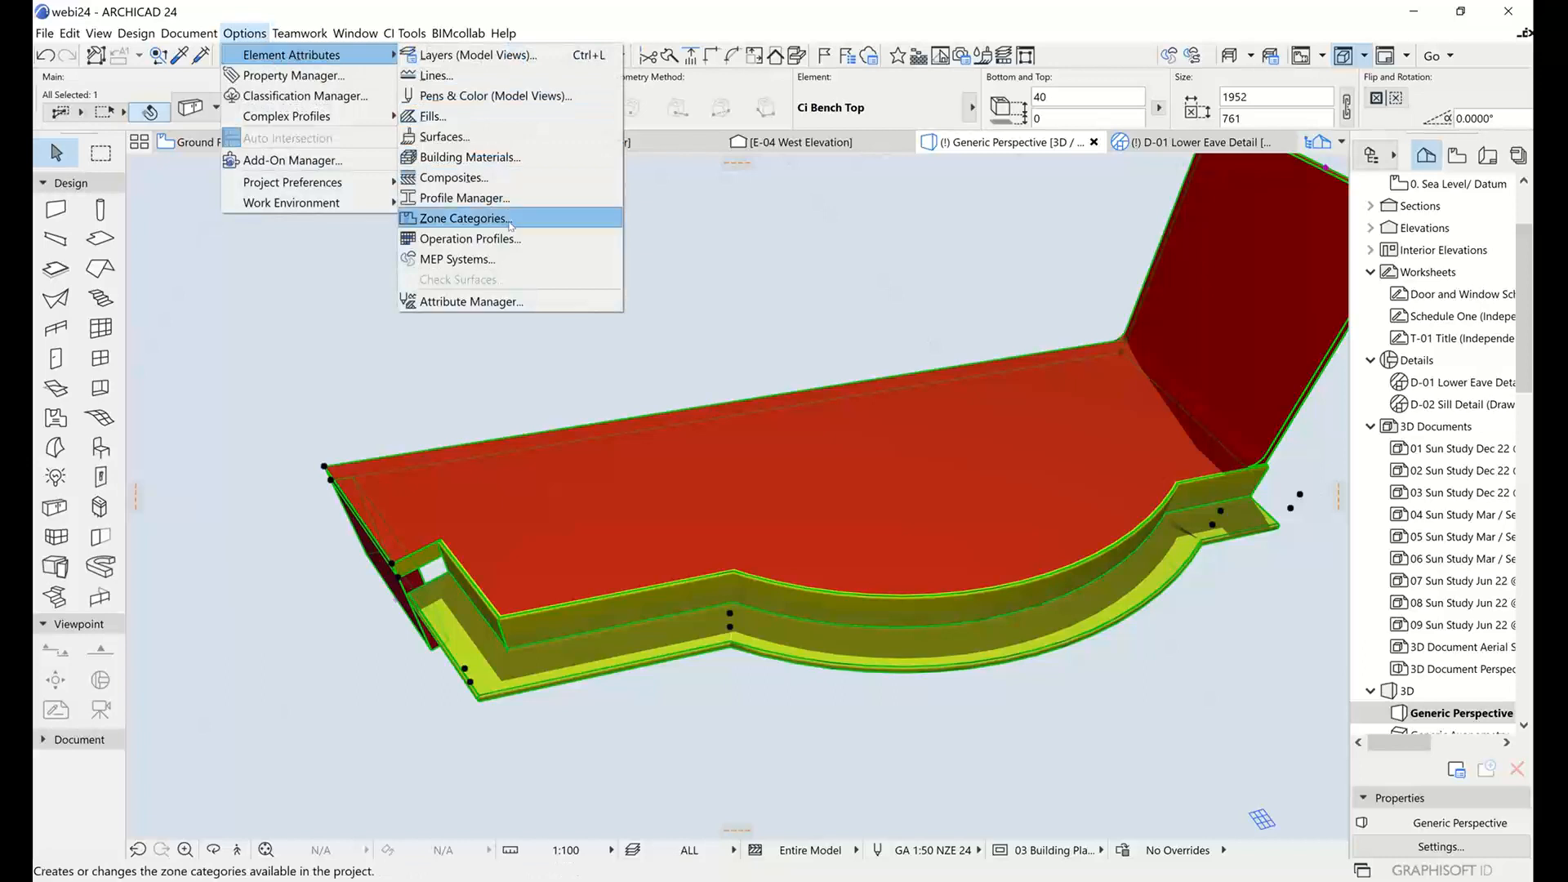
click(463, 199)
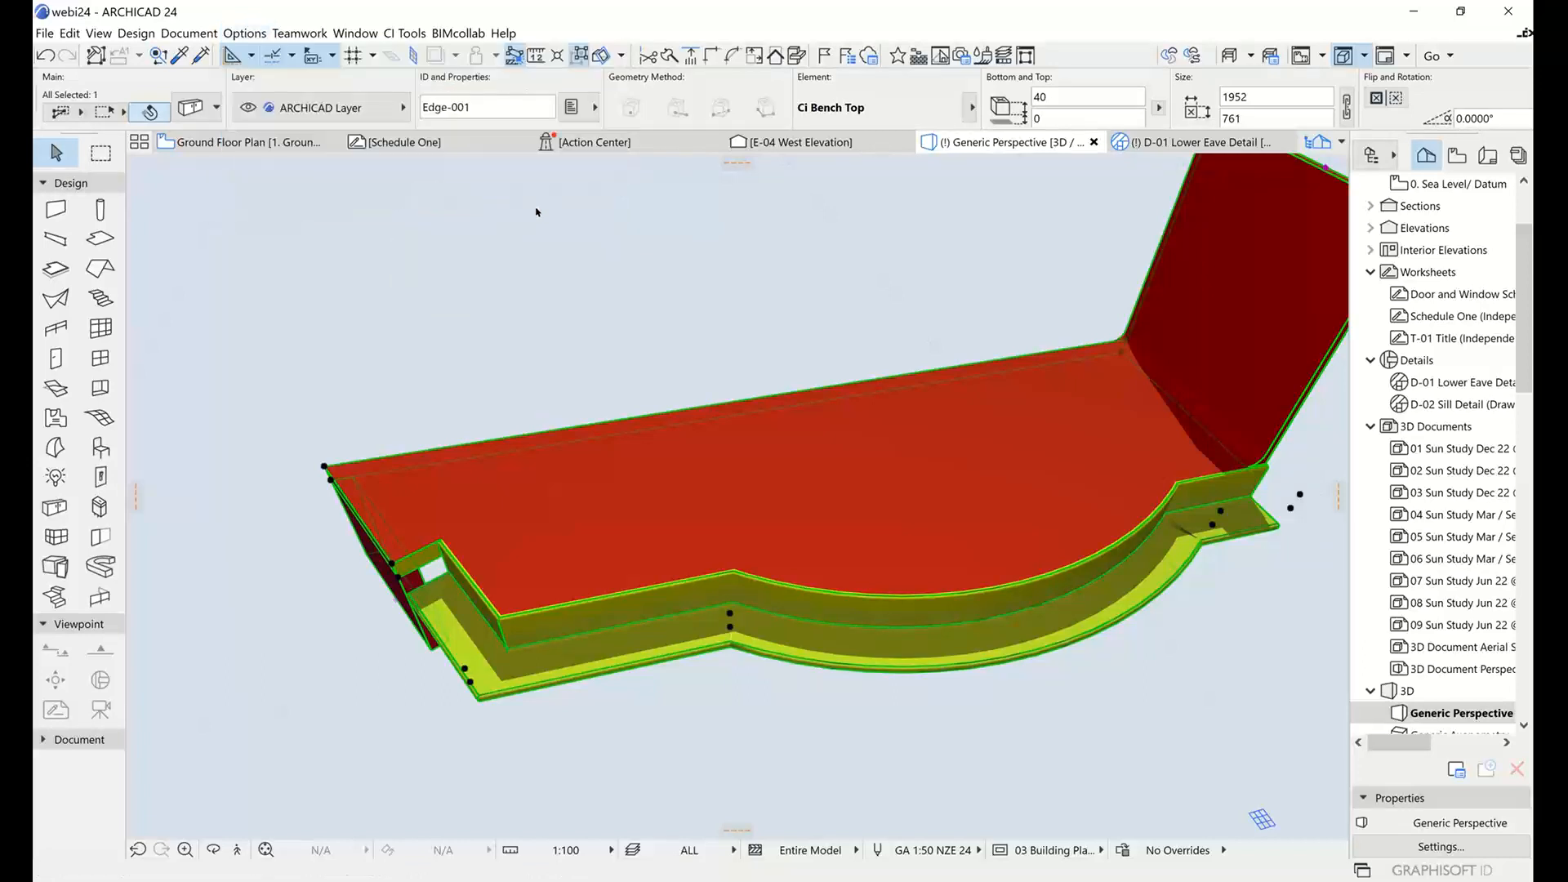
click(1153, 271)
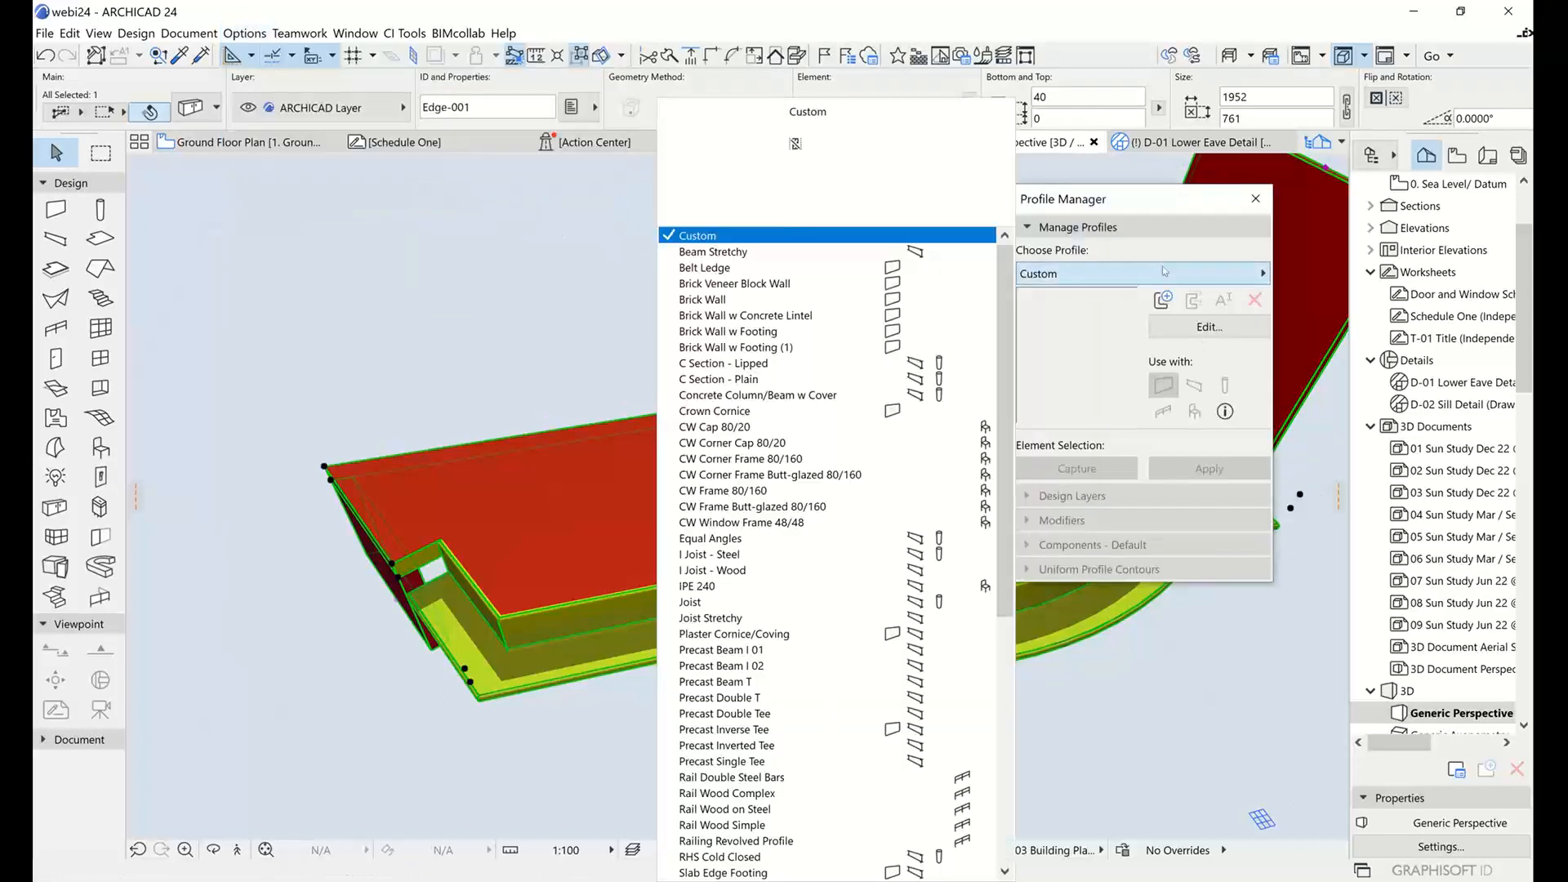
scroll(764, 663, down, 9)
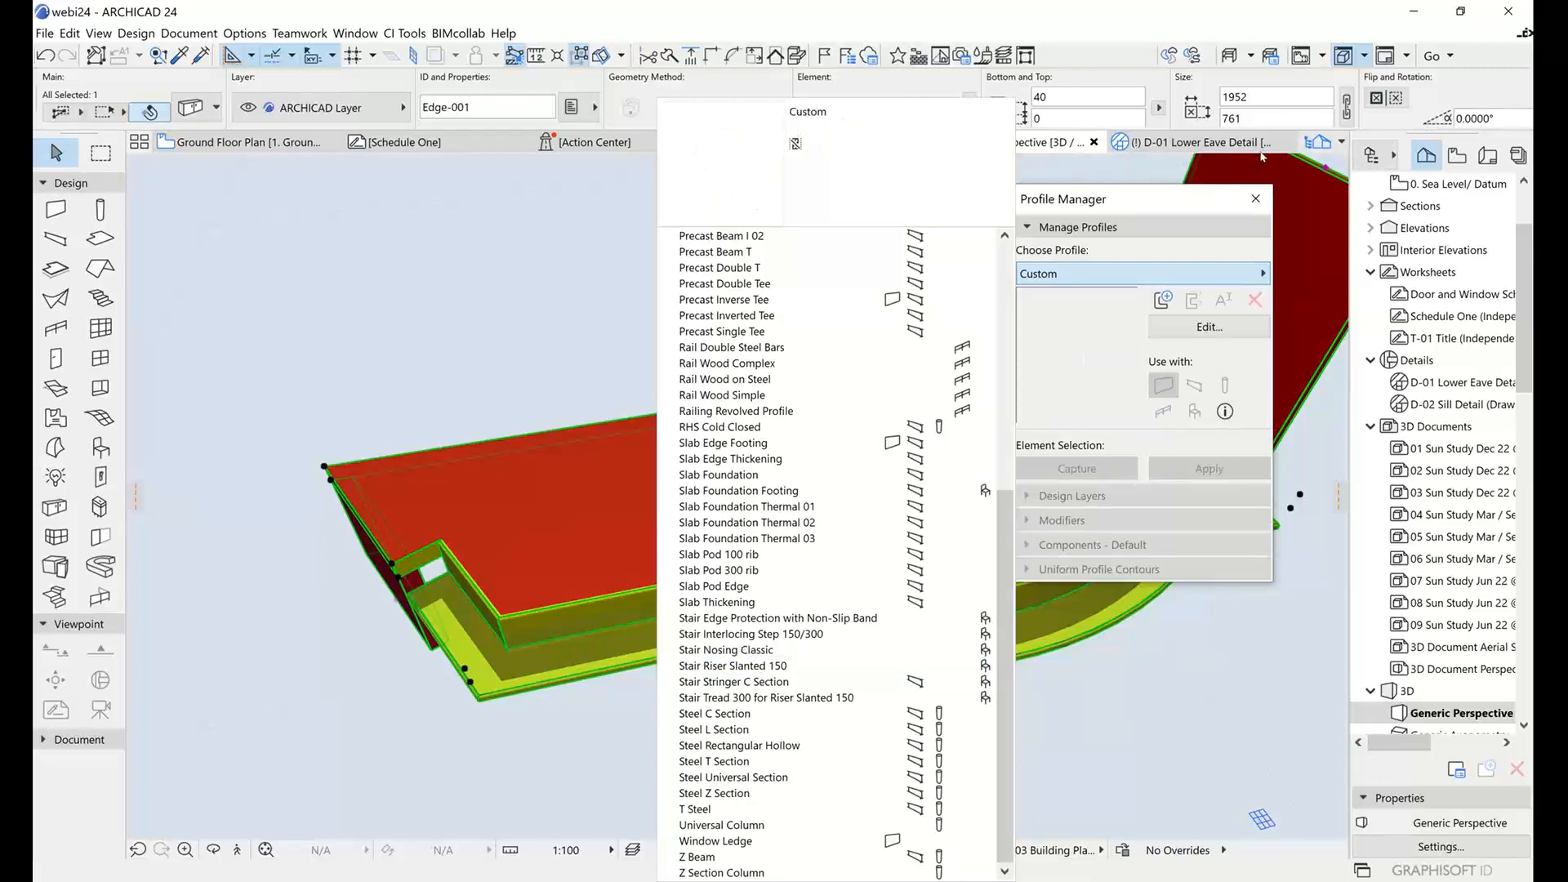
click(1255, 199)
click(1254, 198)
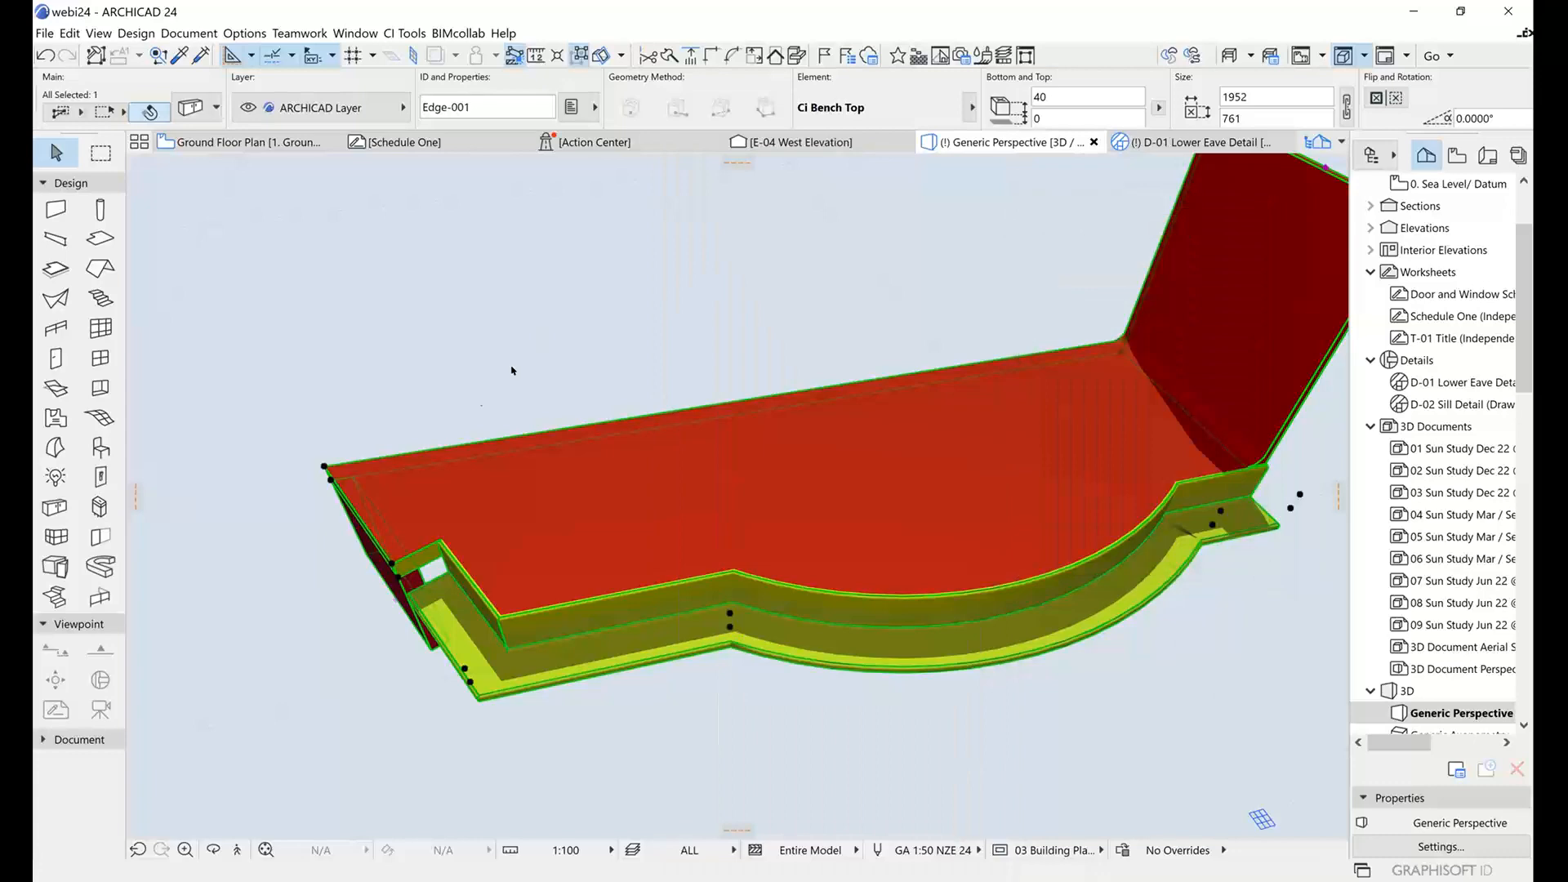
Reopen the bench top's settings, try the Square nosing profile and apply the Filleted one.
shift+middle_drag(511, 370, 814, 449)
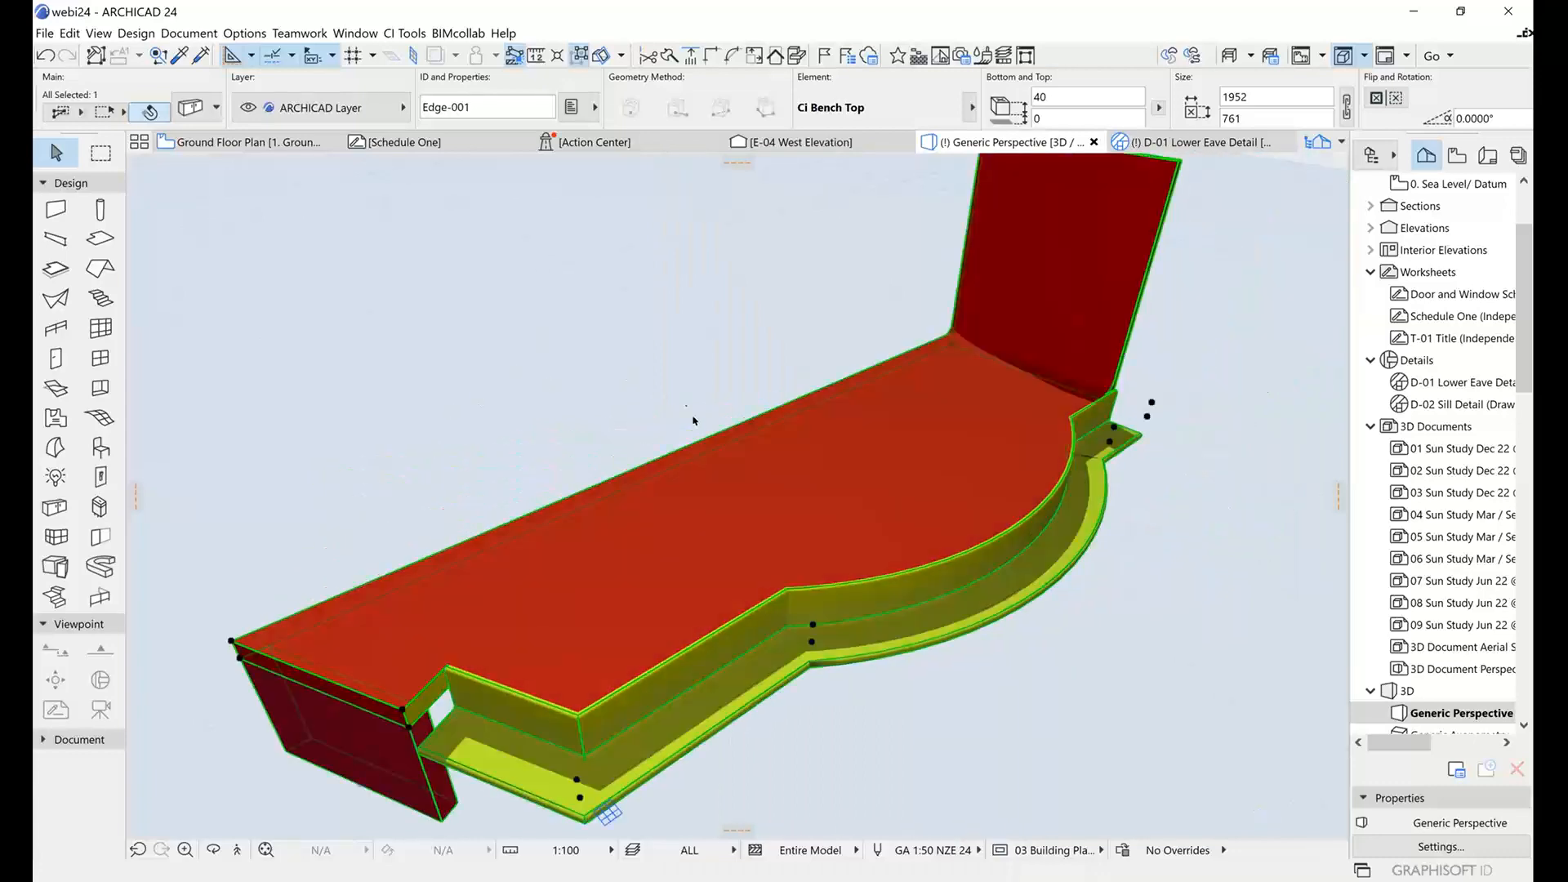
click(815, 449)
key(Escape)
click(192, 108)
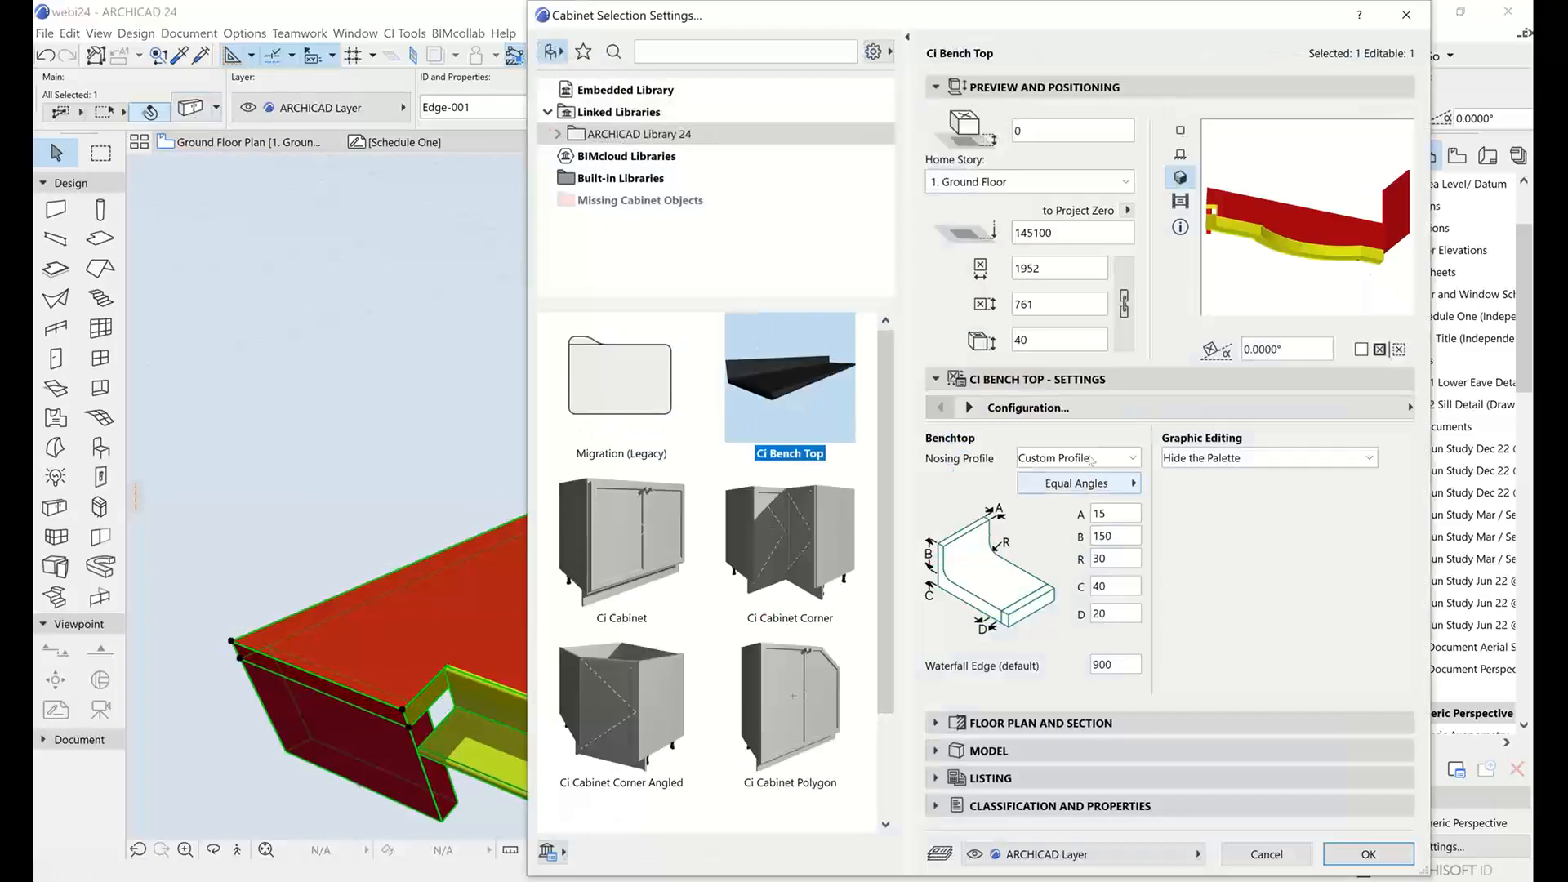
click(1090, 459)
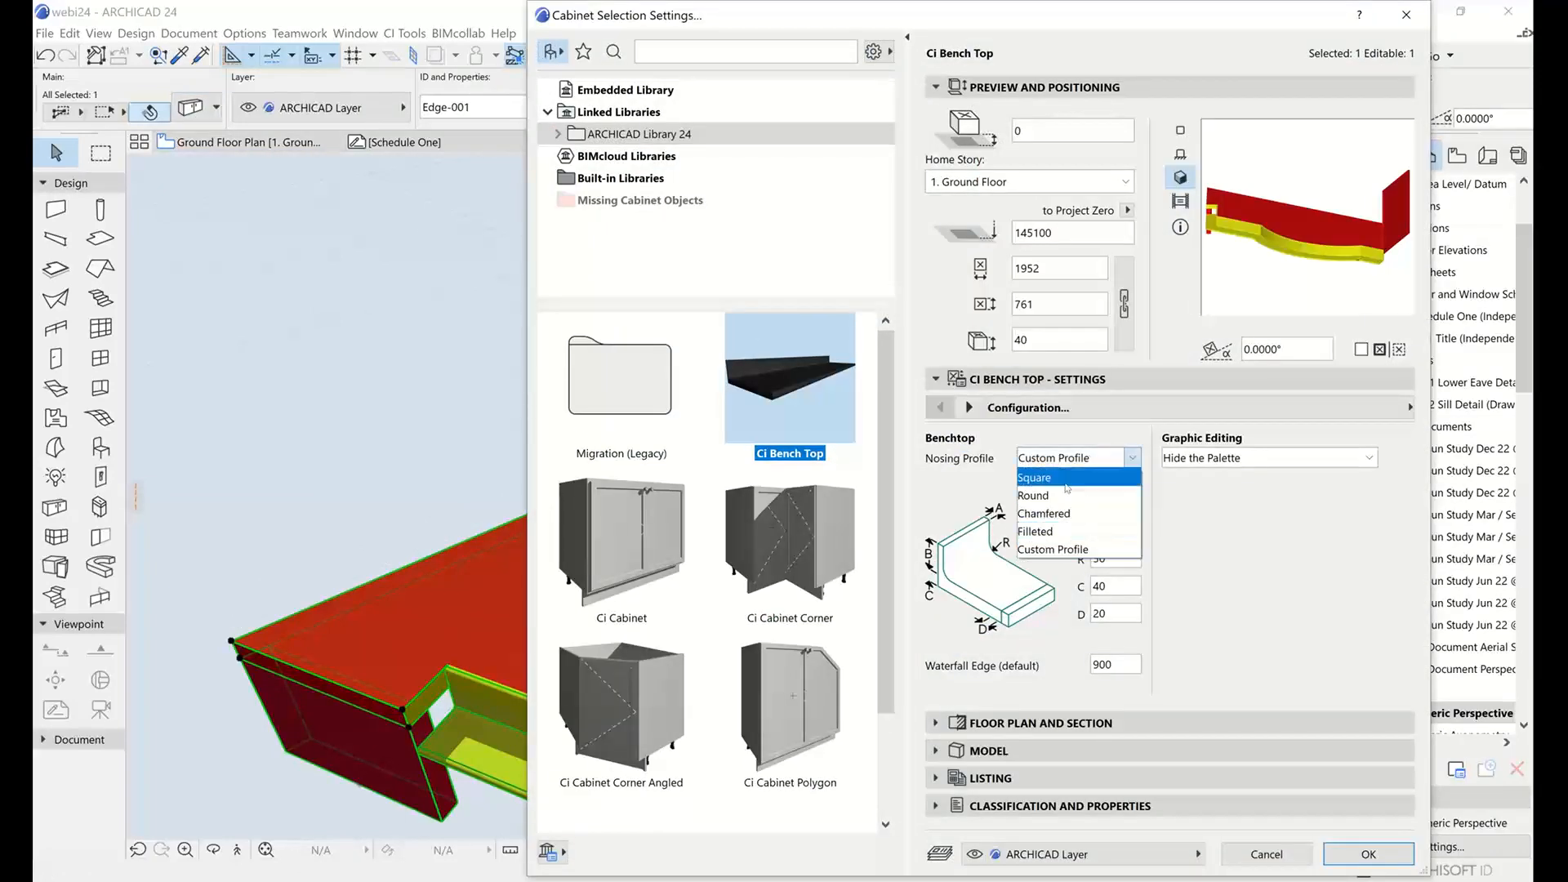
click(1066, 488)
click(1070, 458)
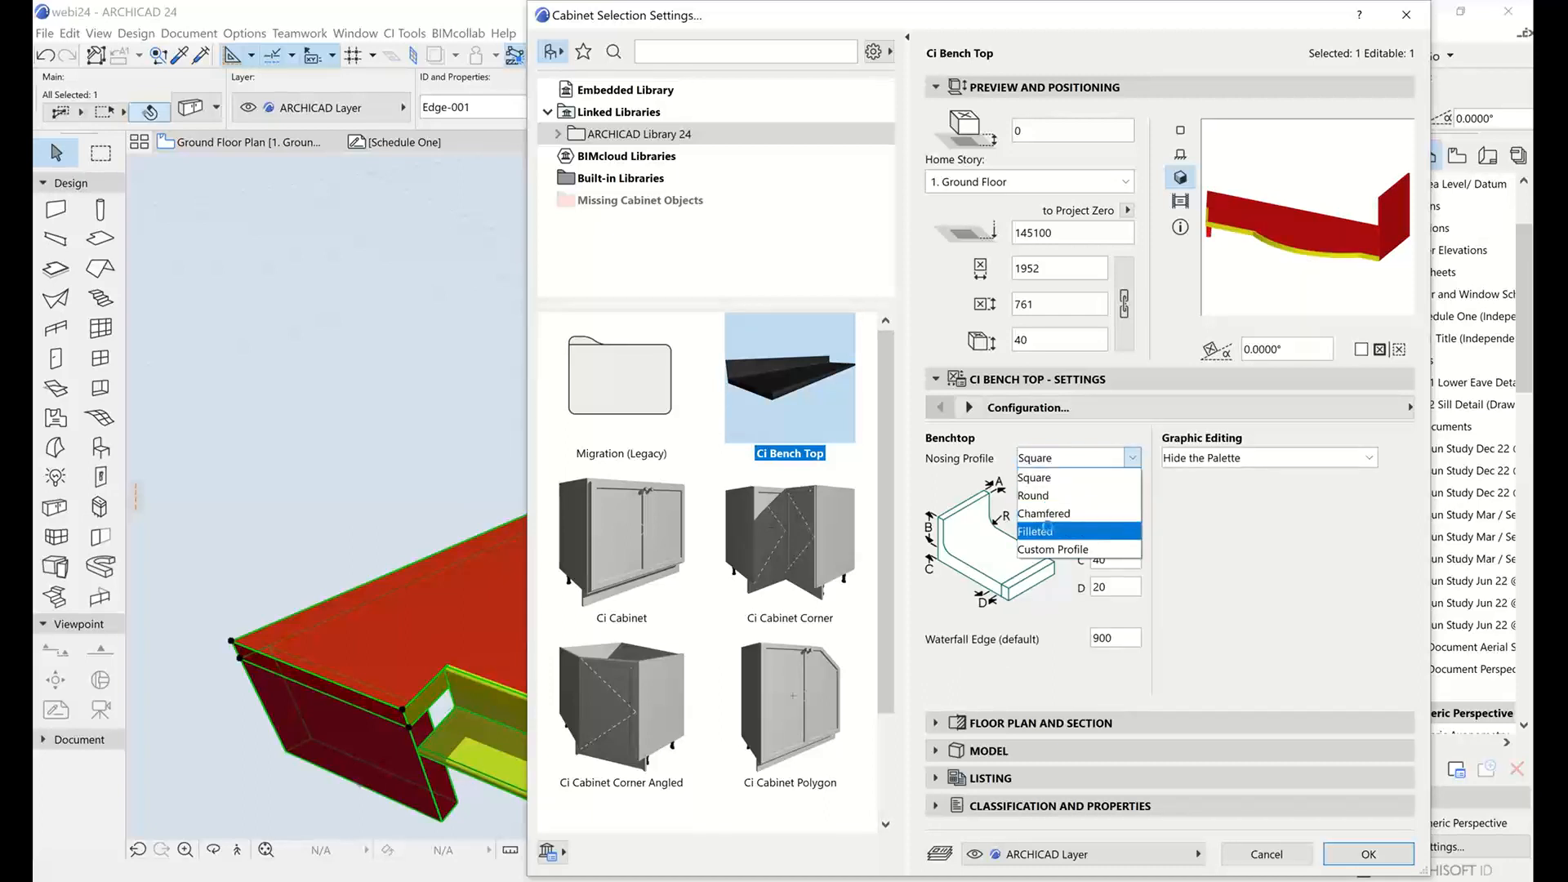
click(1047, 530)
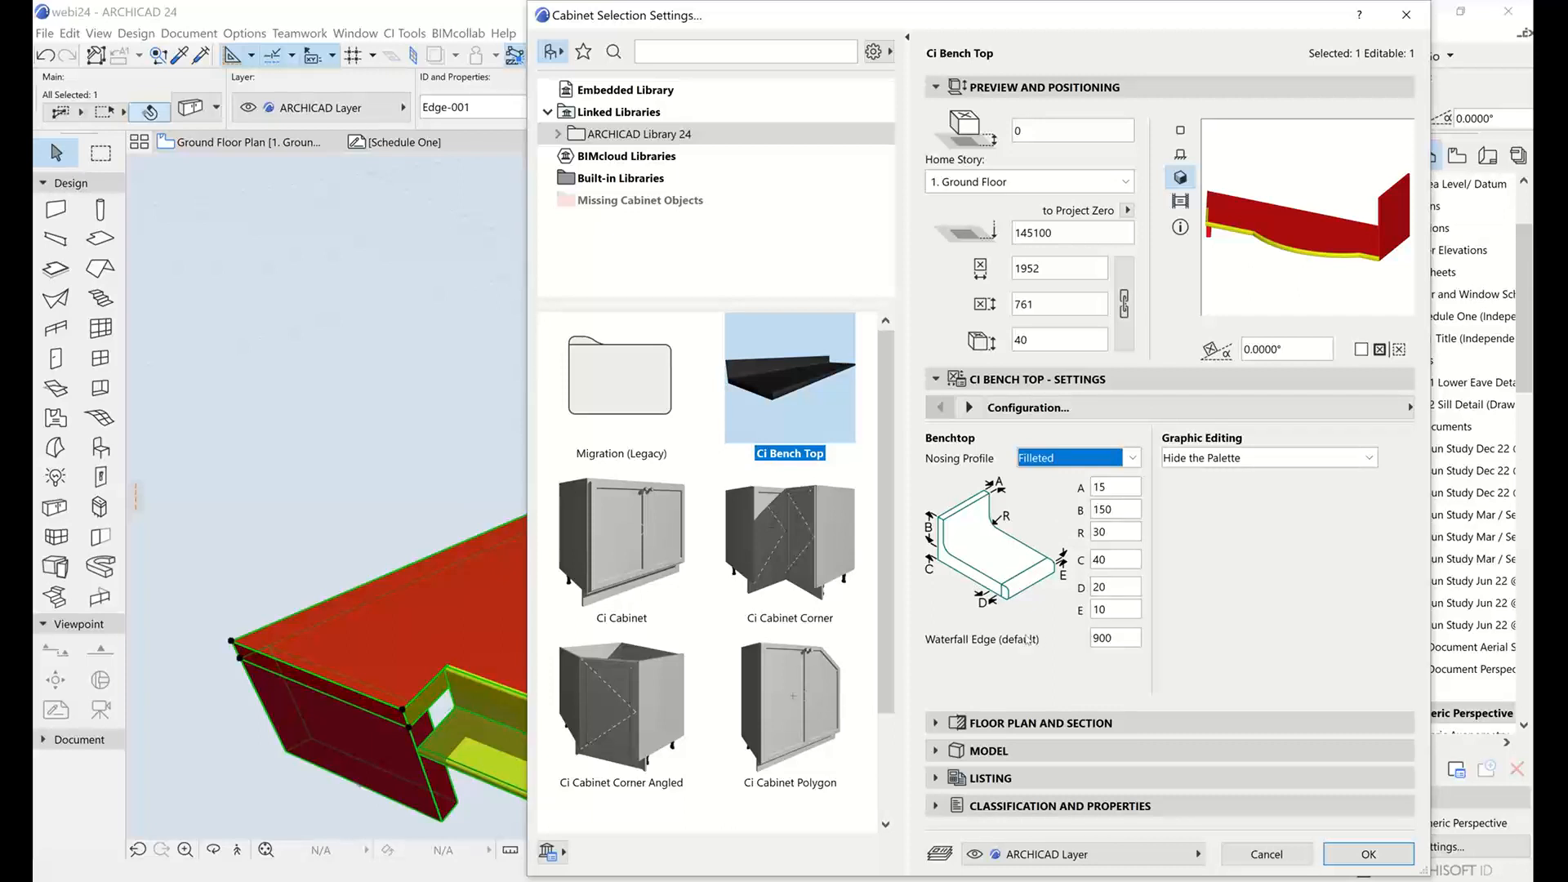
click(1125, 638)
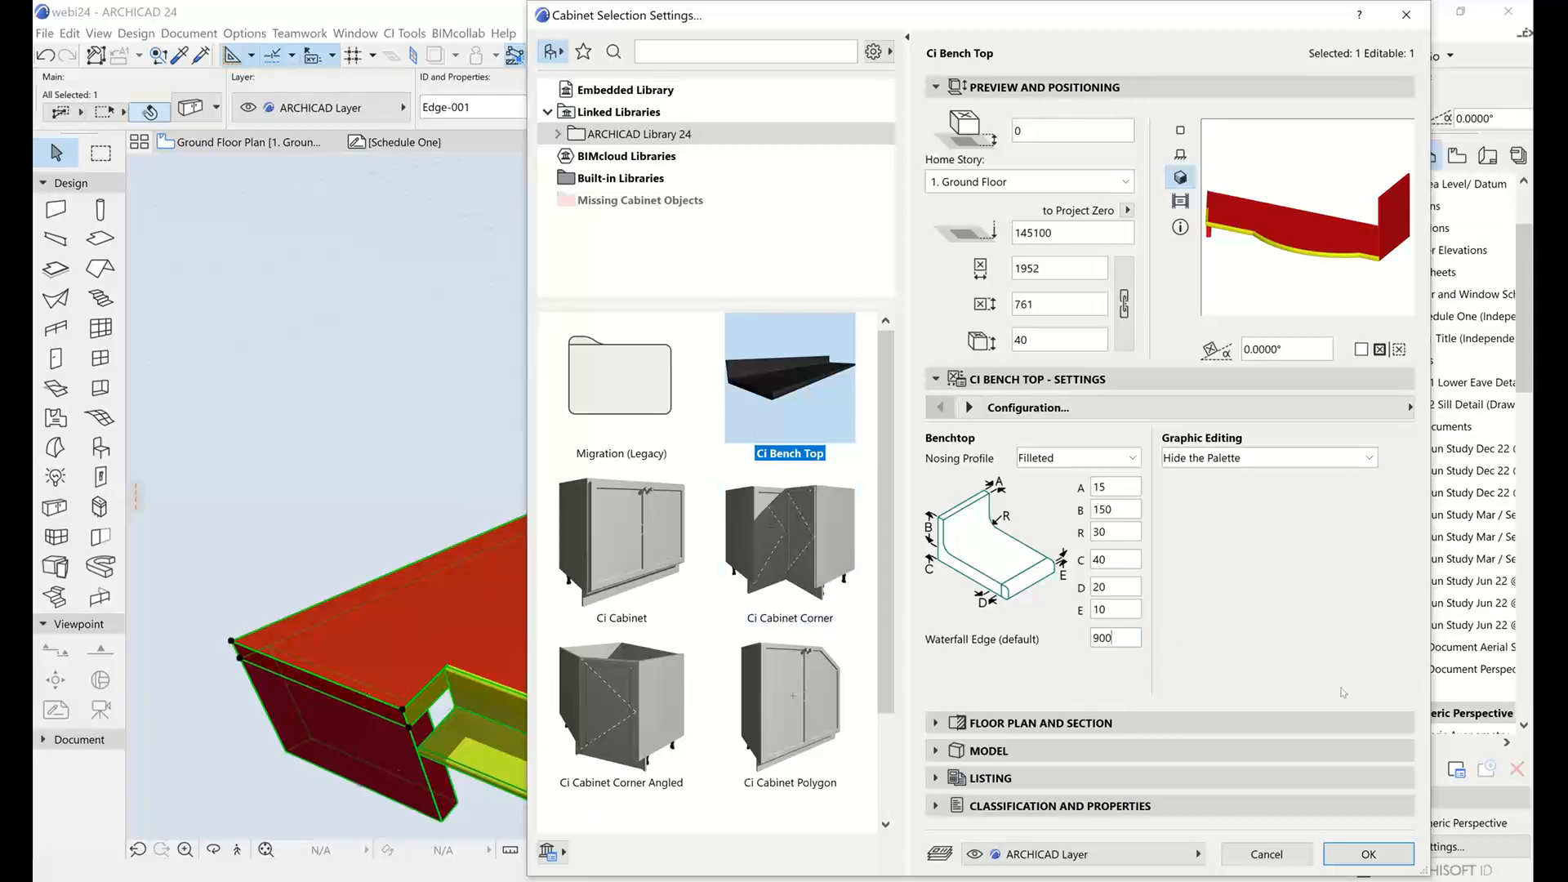
click(1366, 854)
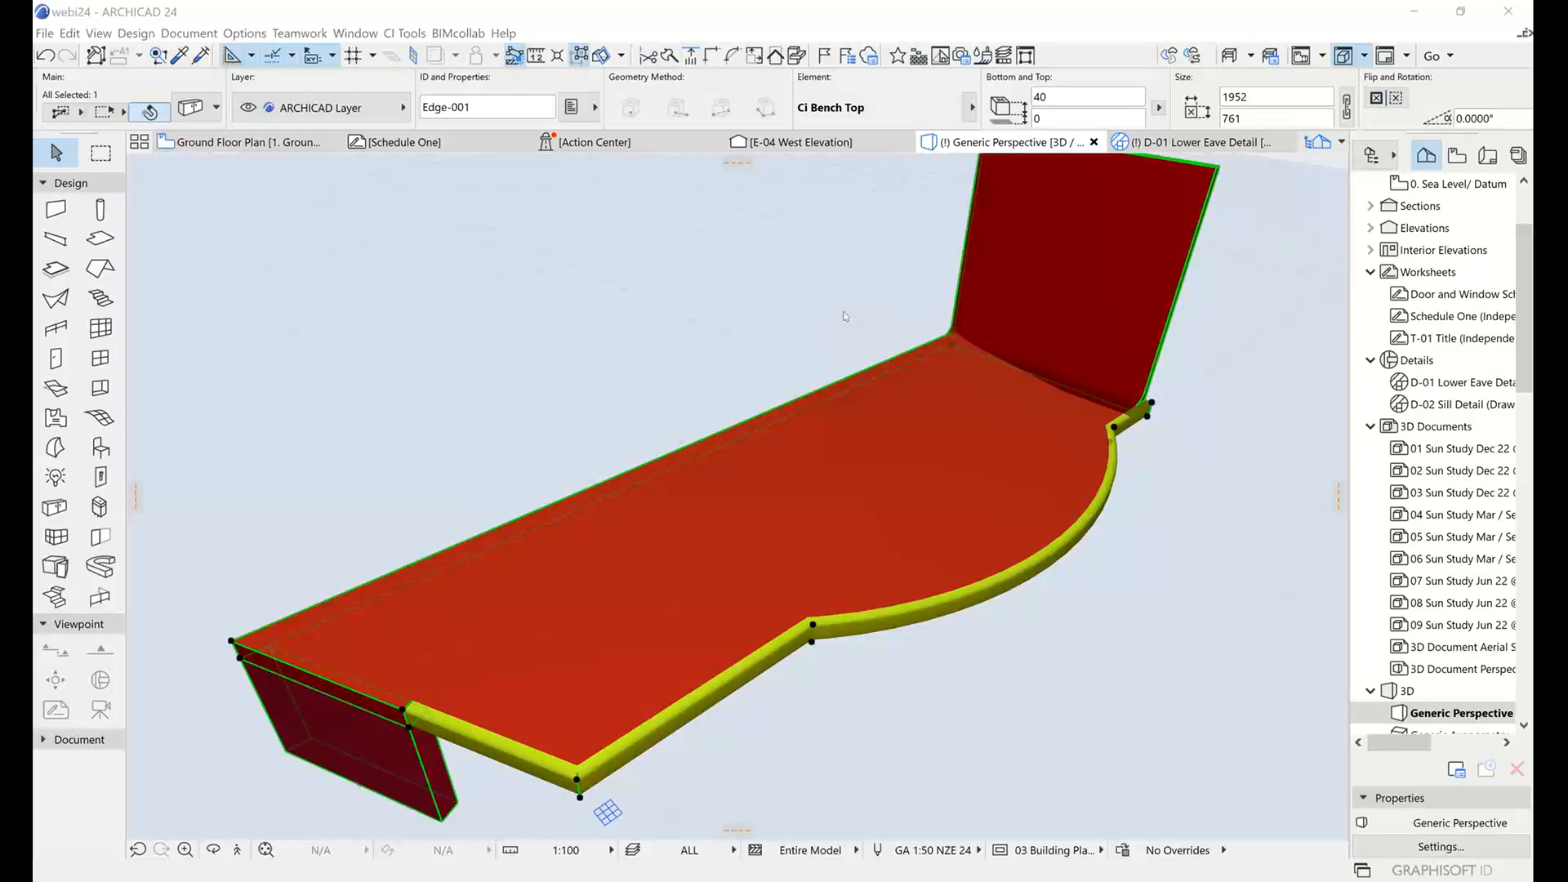
Examine the bench top's filleted nosing, curved front edge and waterfall ends from several angles in the 3D view.
shift+middle_drag(788, 340, 738, 503)
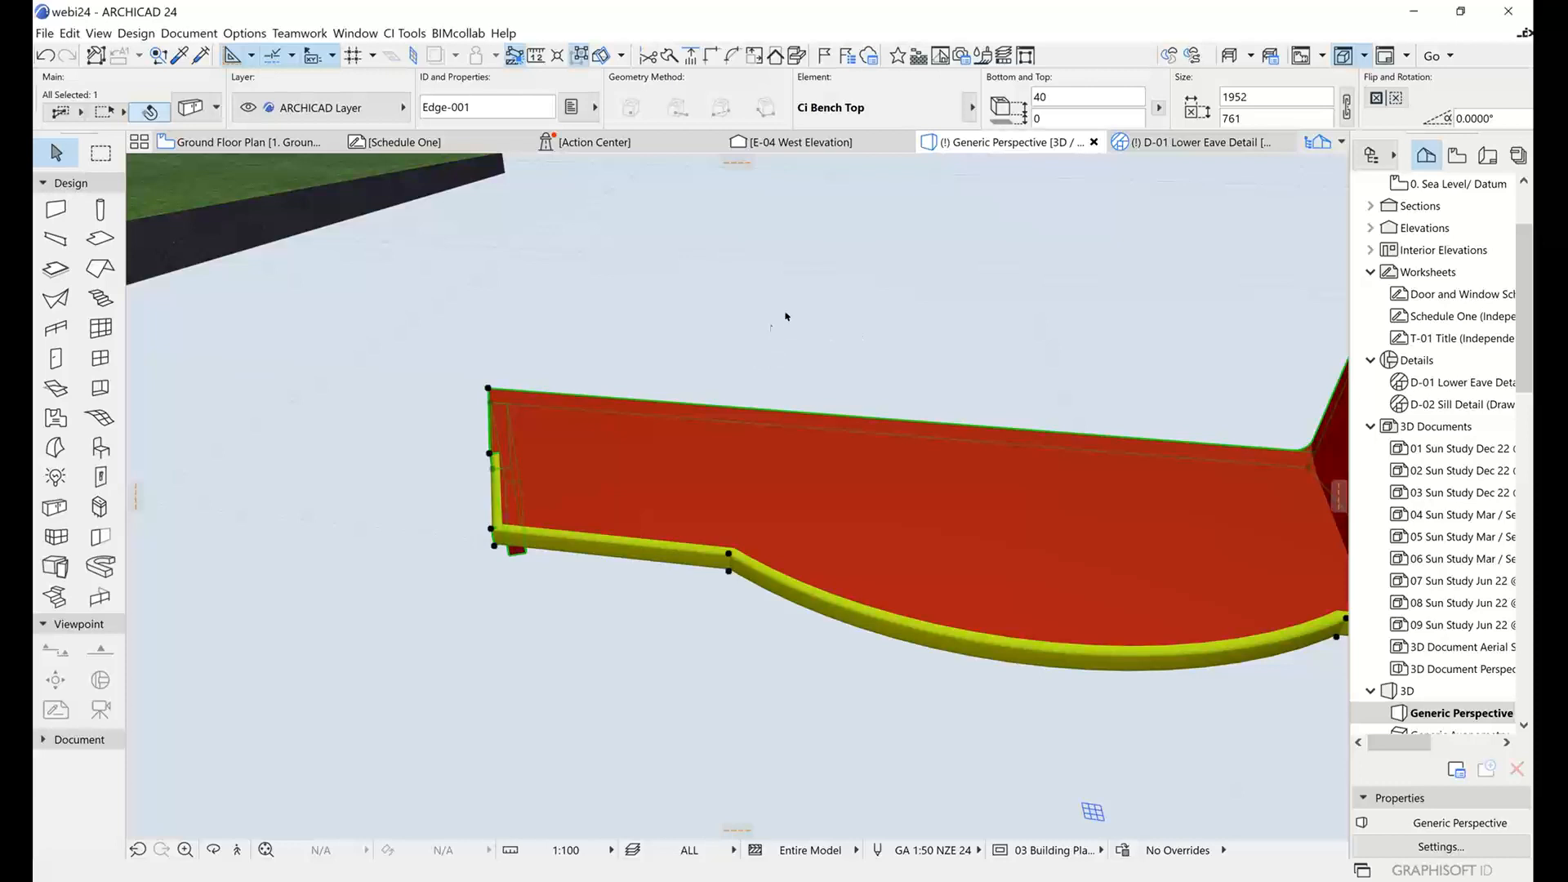
shift+middle_drag(651, 336, 746, 275)
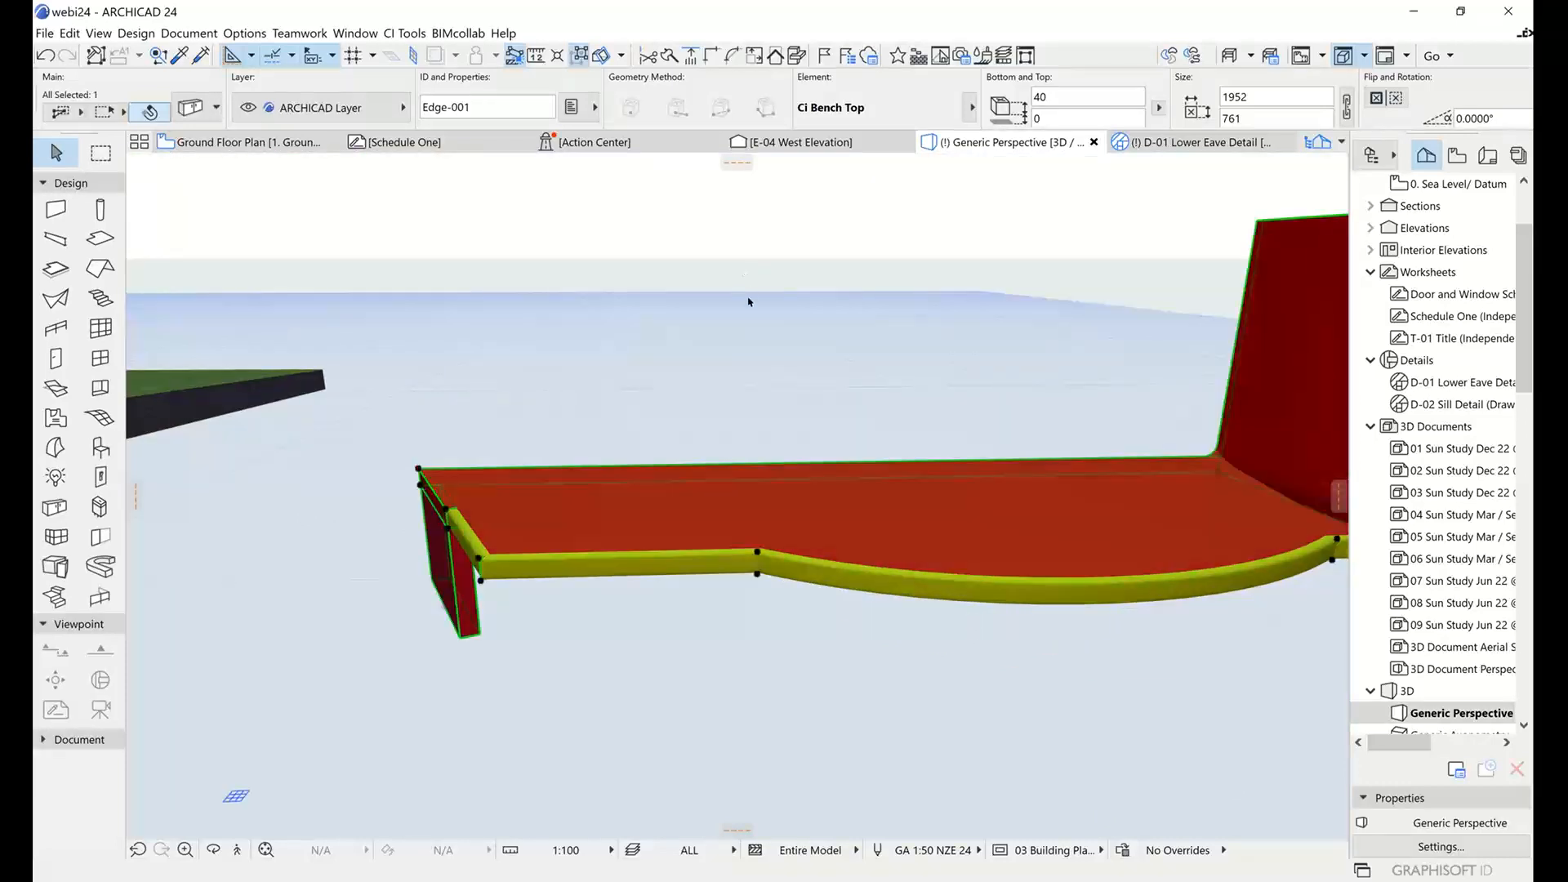
shift+middle_drag(860, 338, 996, 360)
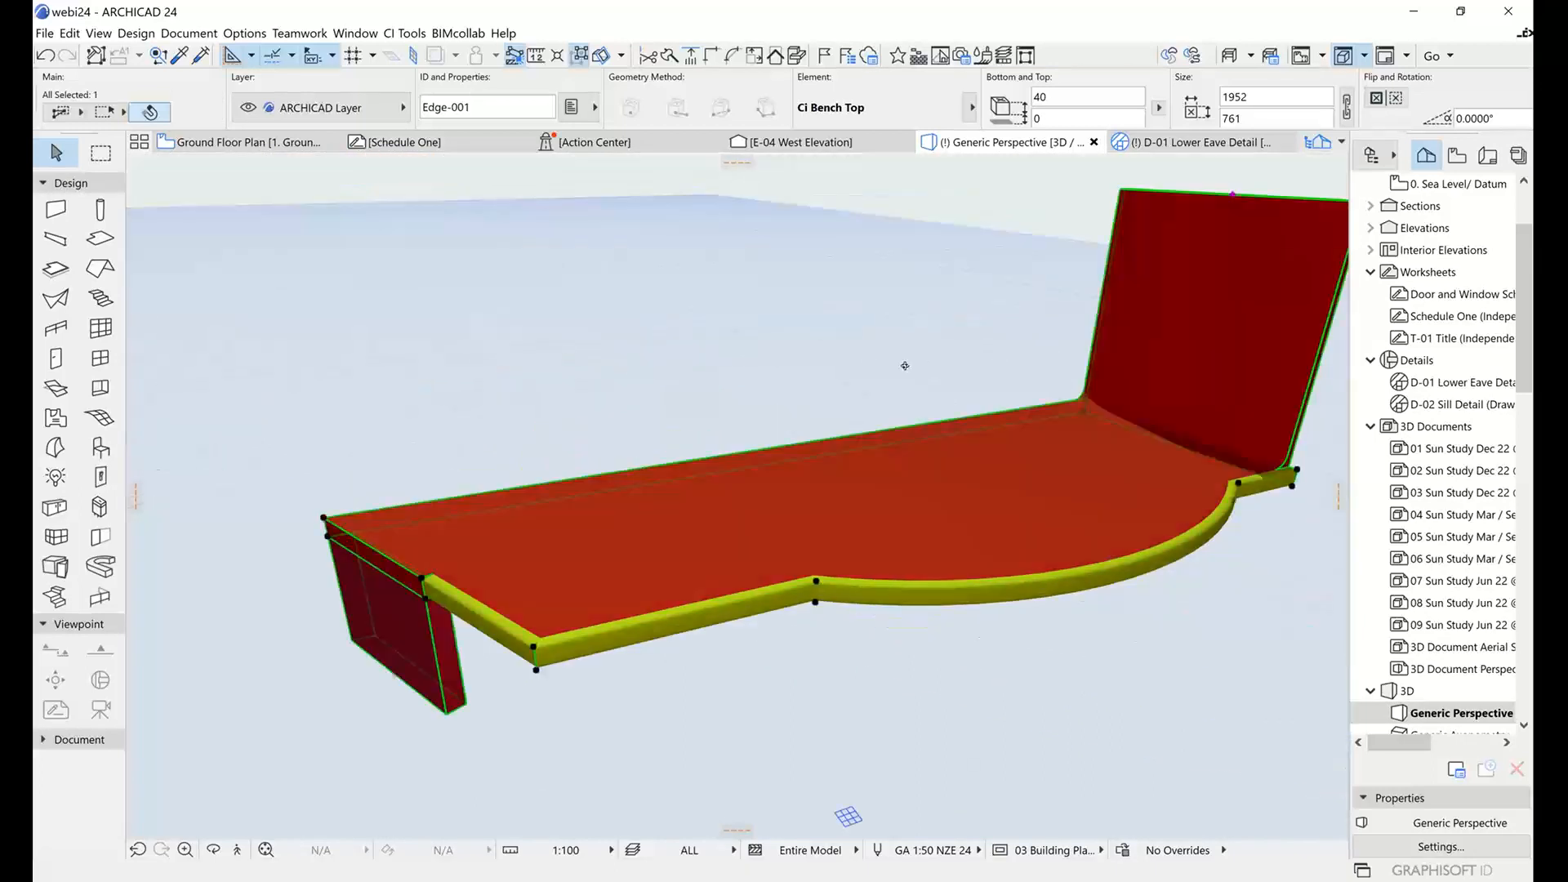
mouse_move(903, 364)
shift+middle_down()
mouse_move(725, 382)
mouse_move(922, 347)
shift+middle_up()
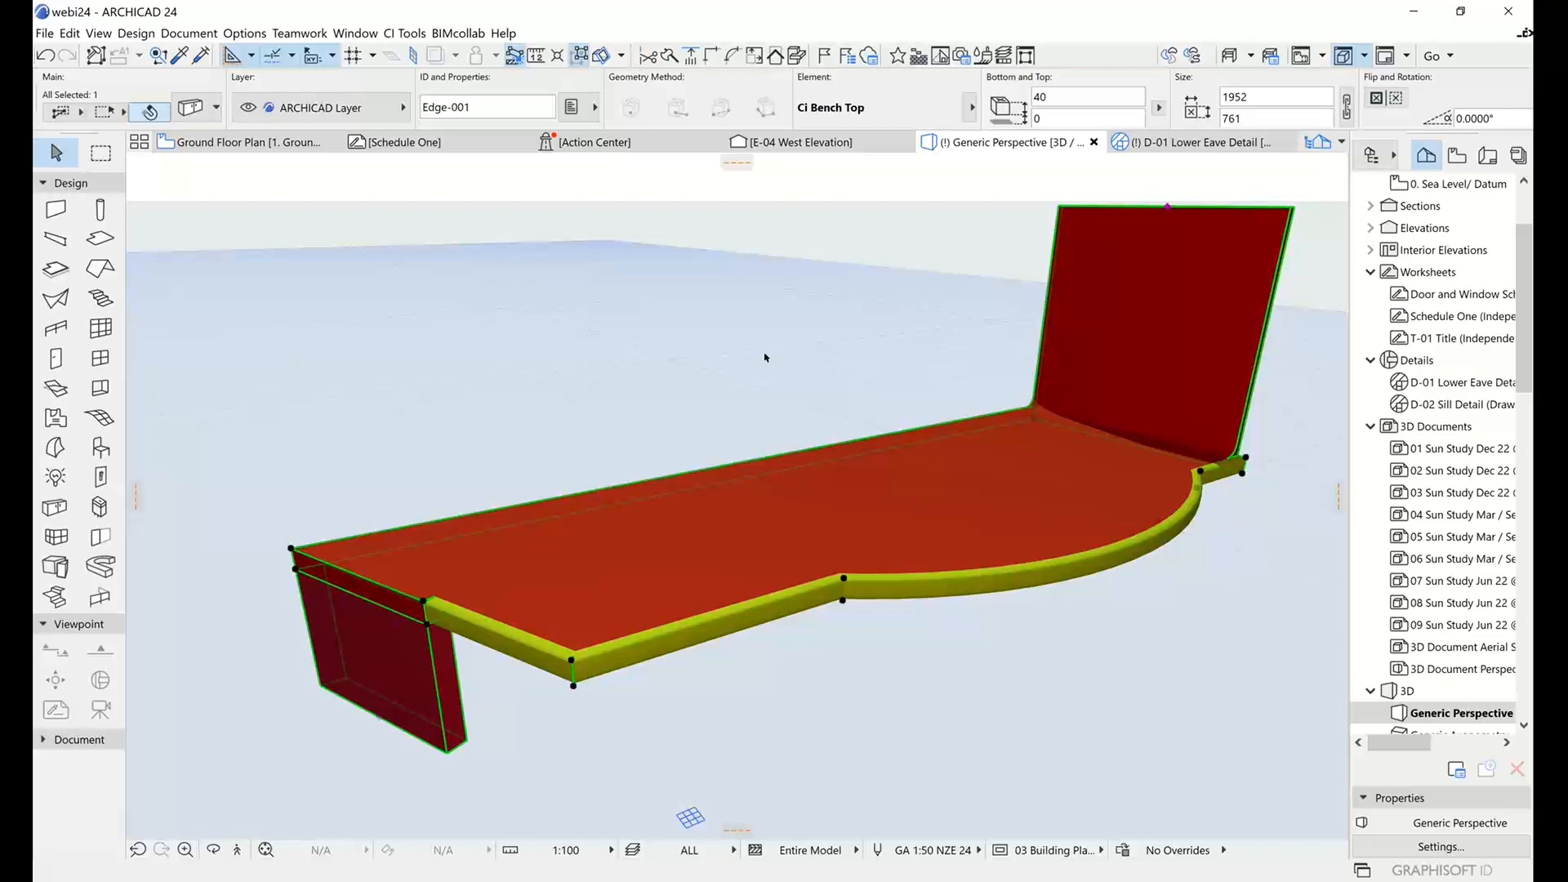
shift+middle_drag(765, 356, 717, 346)
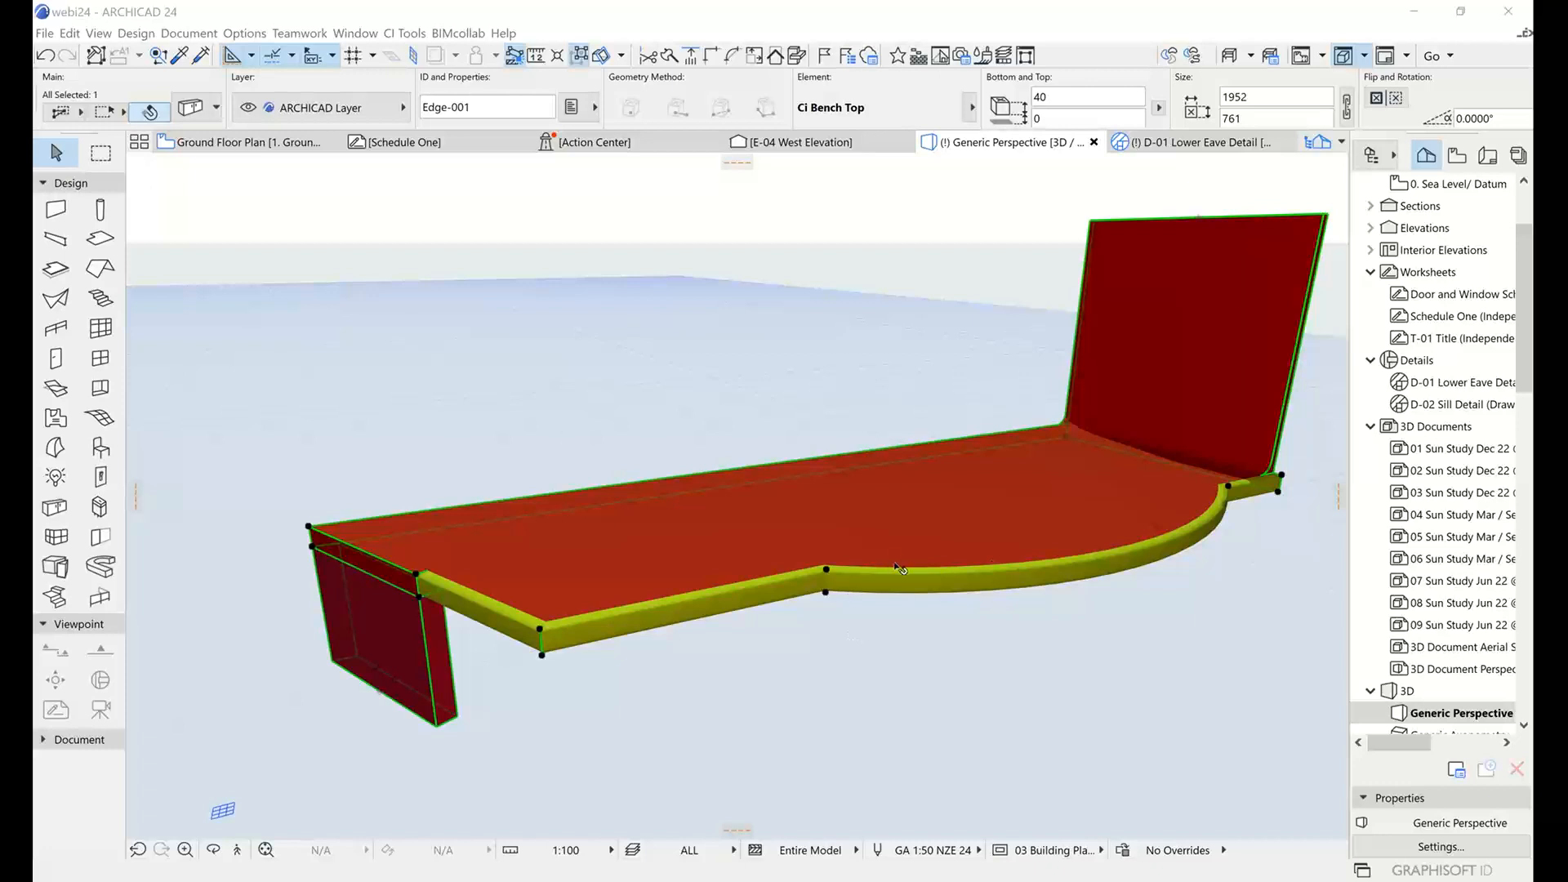
middle_drag(1171, 586, 1253, 609)
middle_drag(1090, 651, 1162, 666)
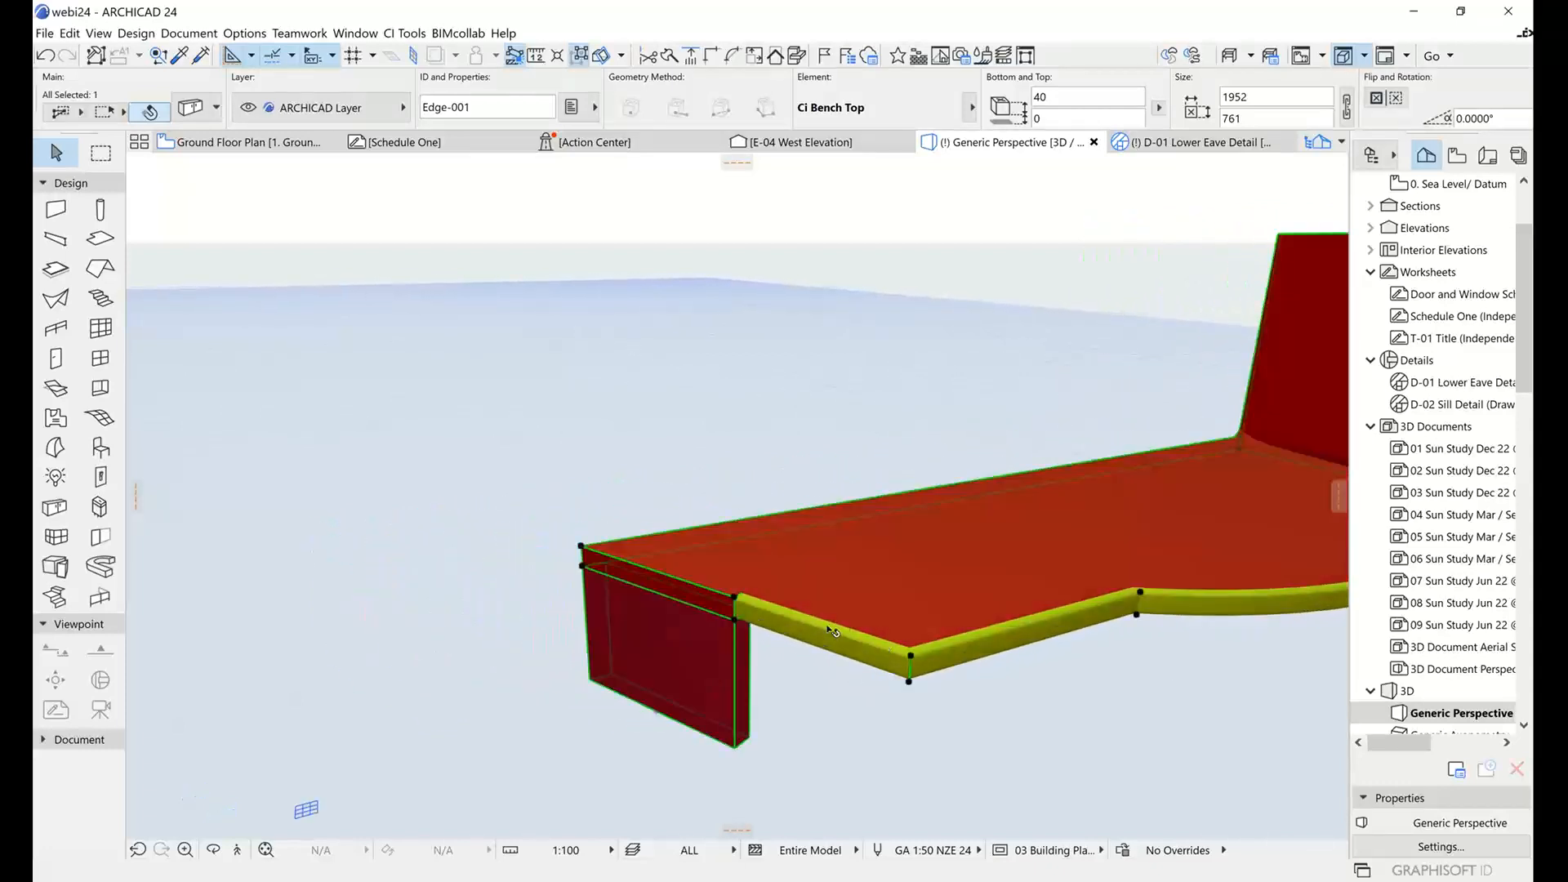